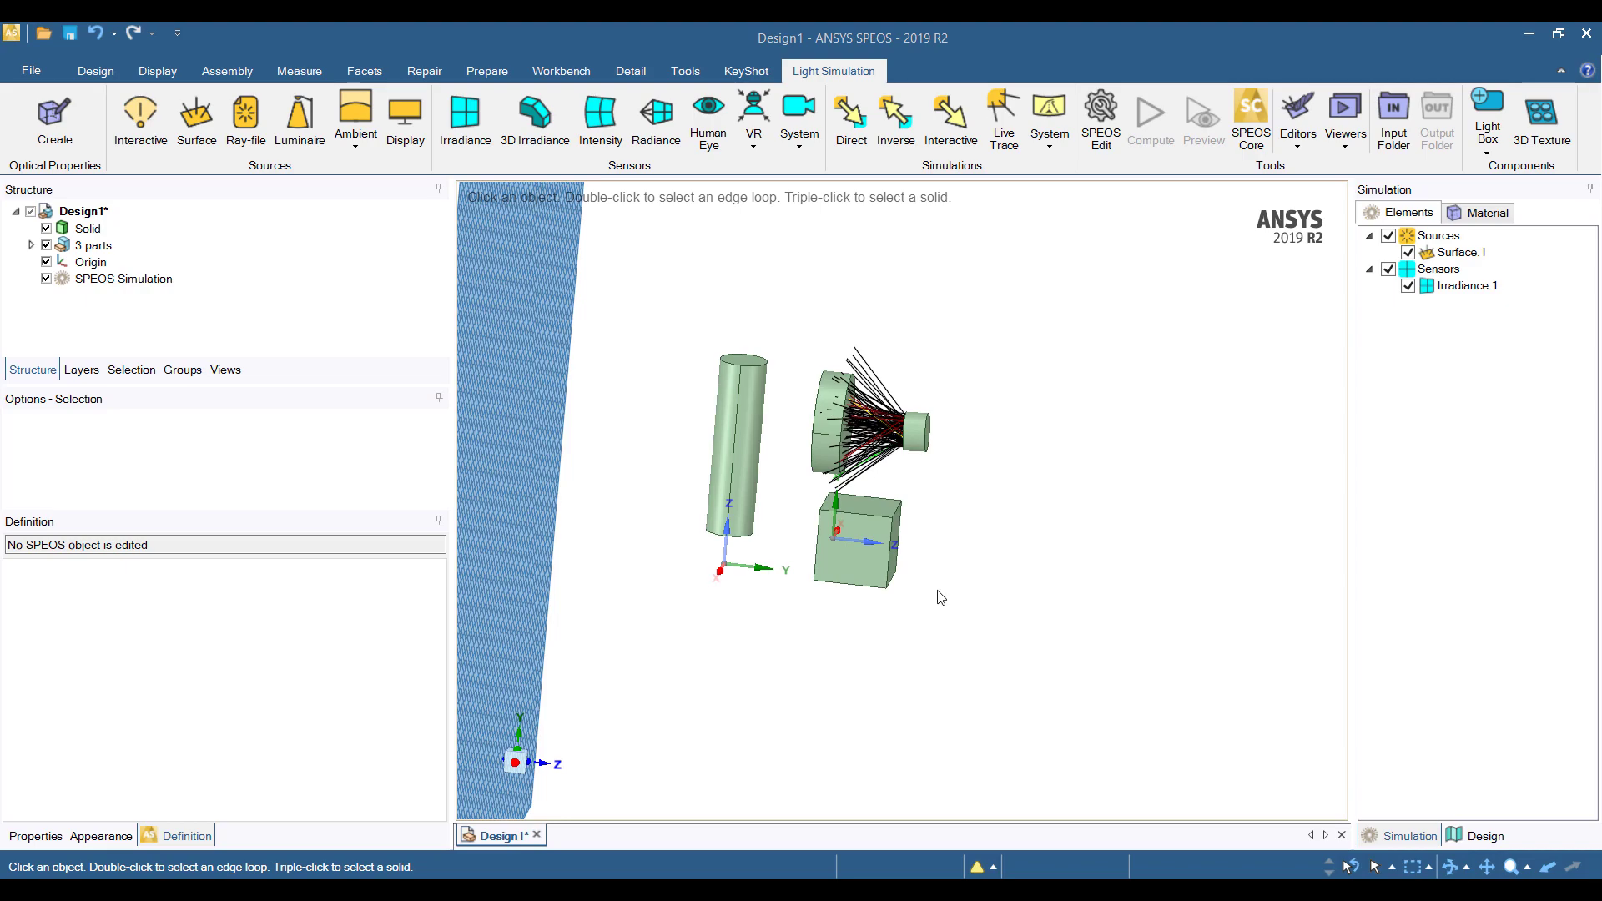
# Hide all sensors in the model view.
pyautogui.moveTo(962, 561); pyautogui.dragTo(1130, 558, button='middle')
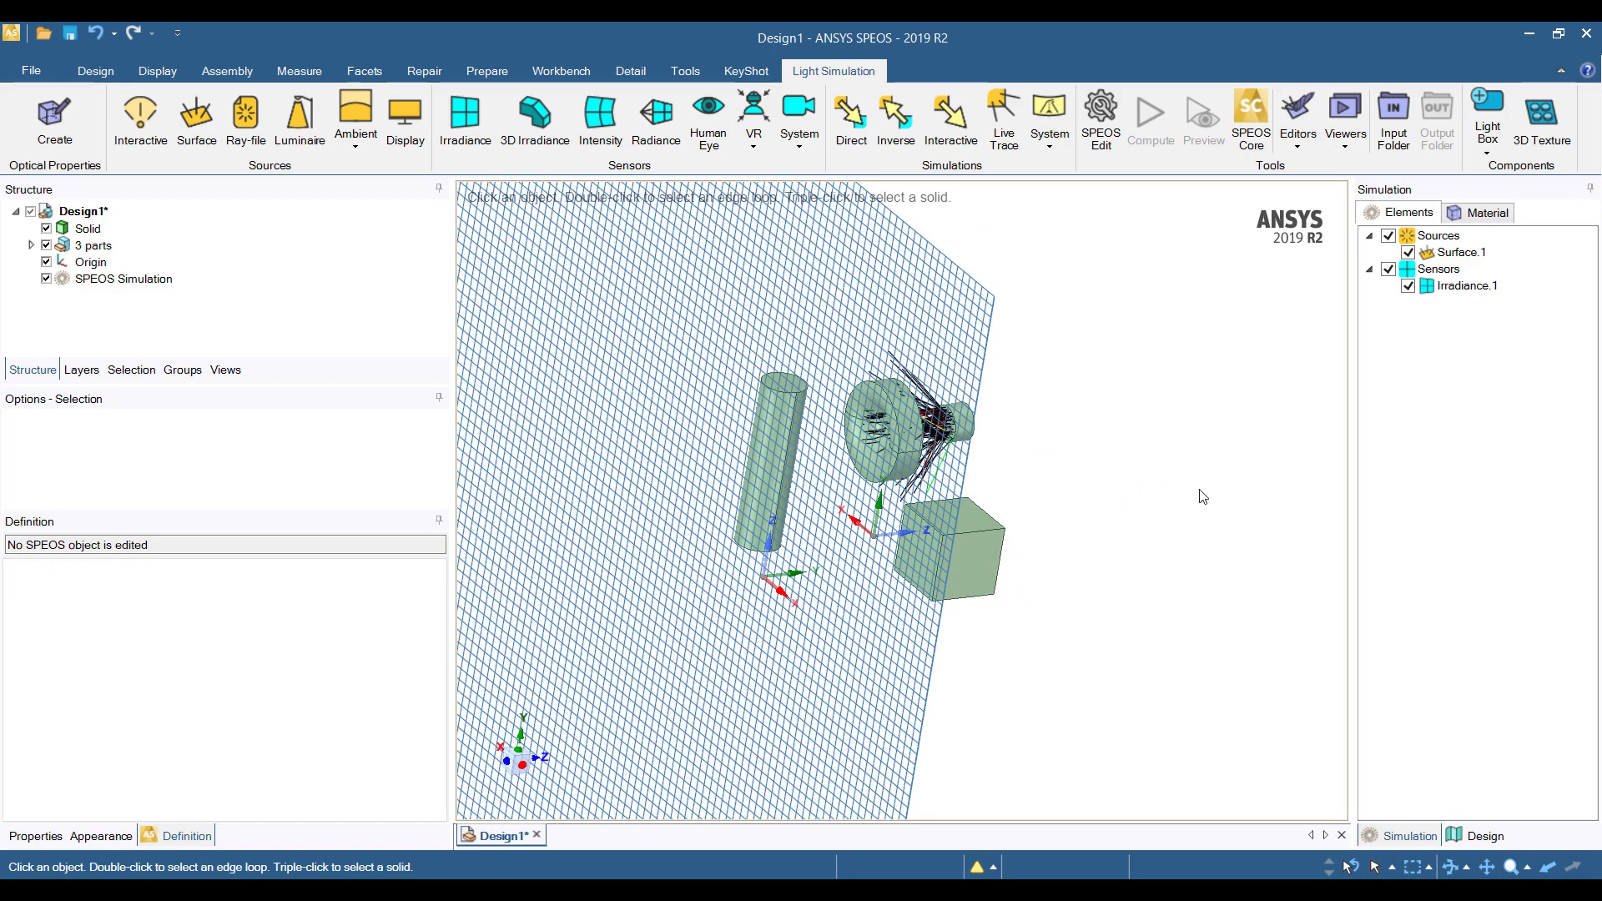
pyautogui.moveTo(1159, 469); pyautogui.dragTo(1176, 463, button='middle')
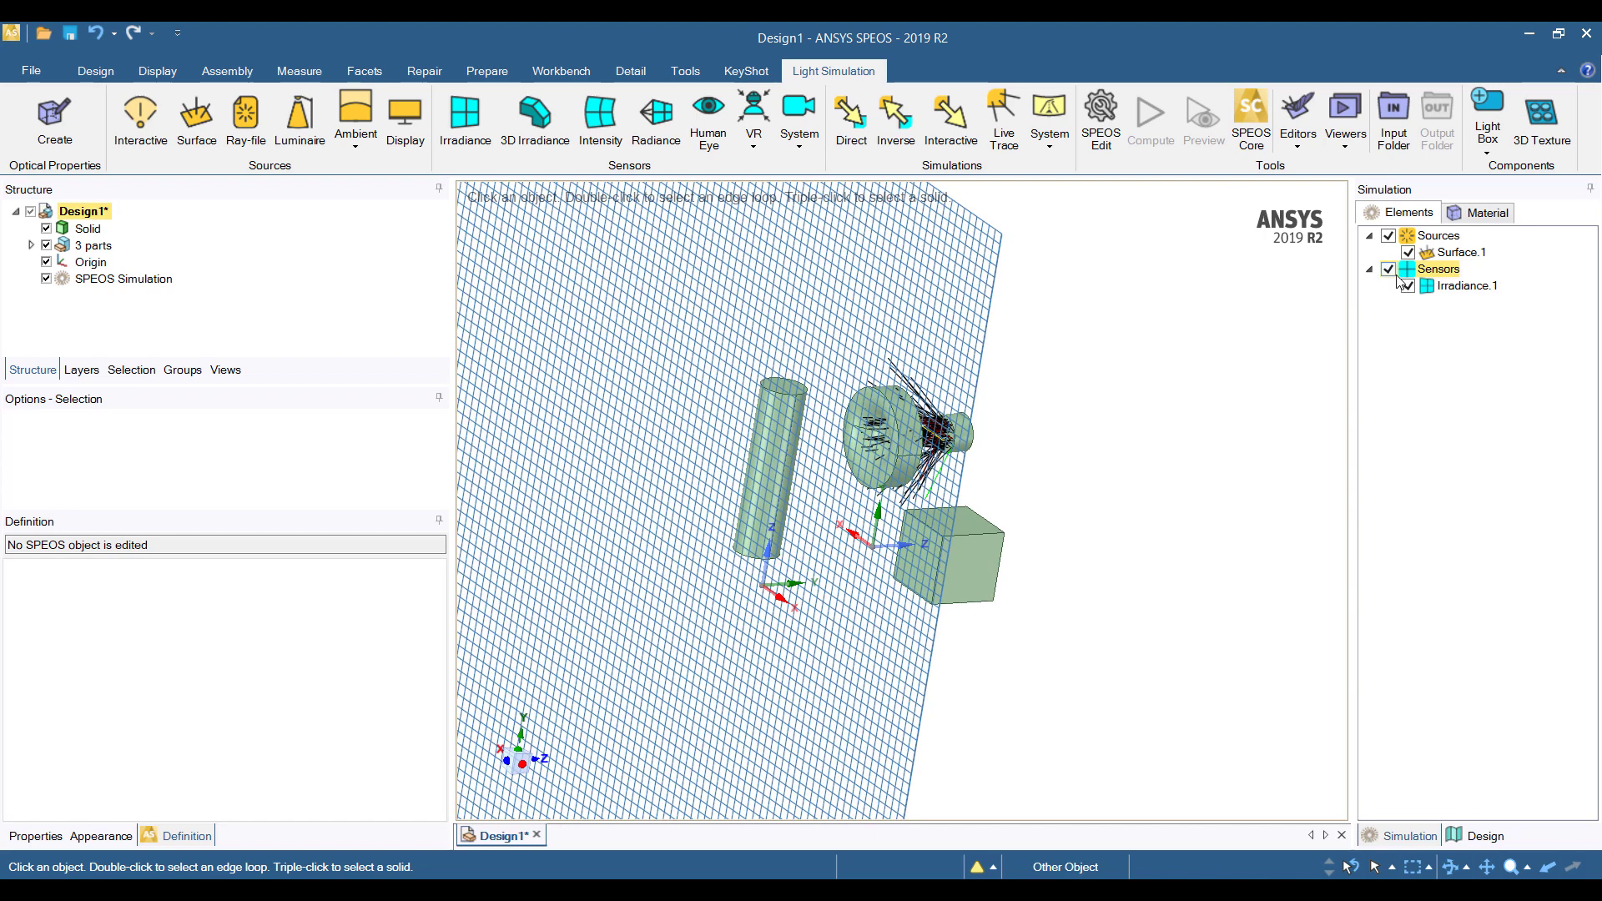
pyautogui.click(1388, 269)
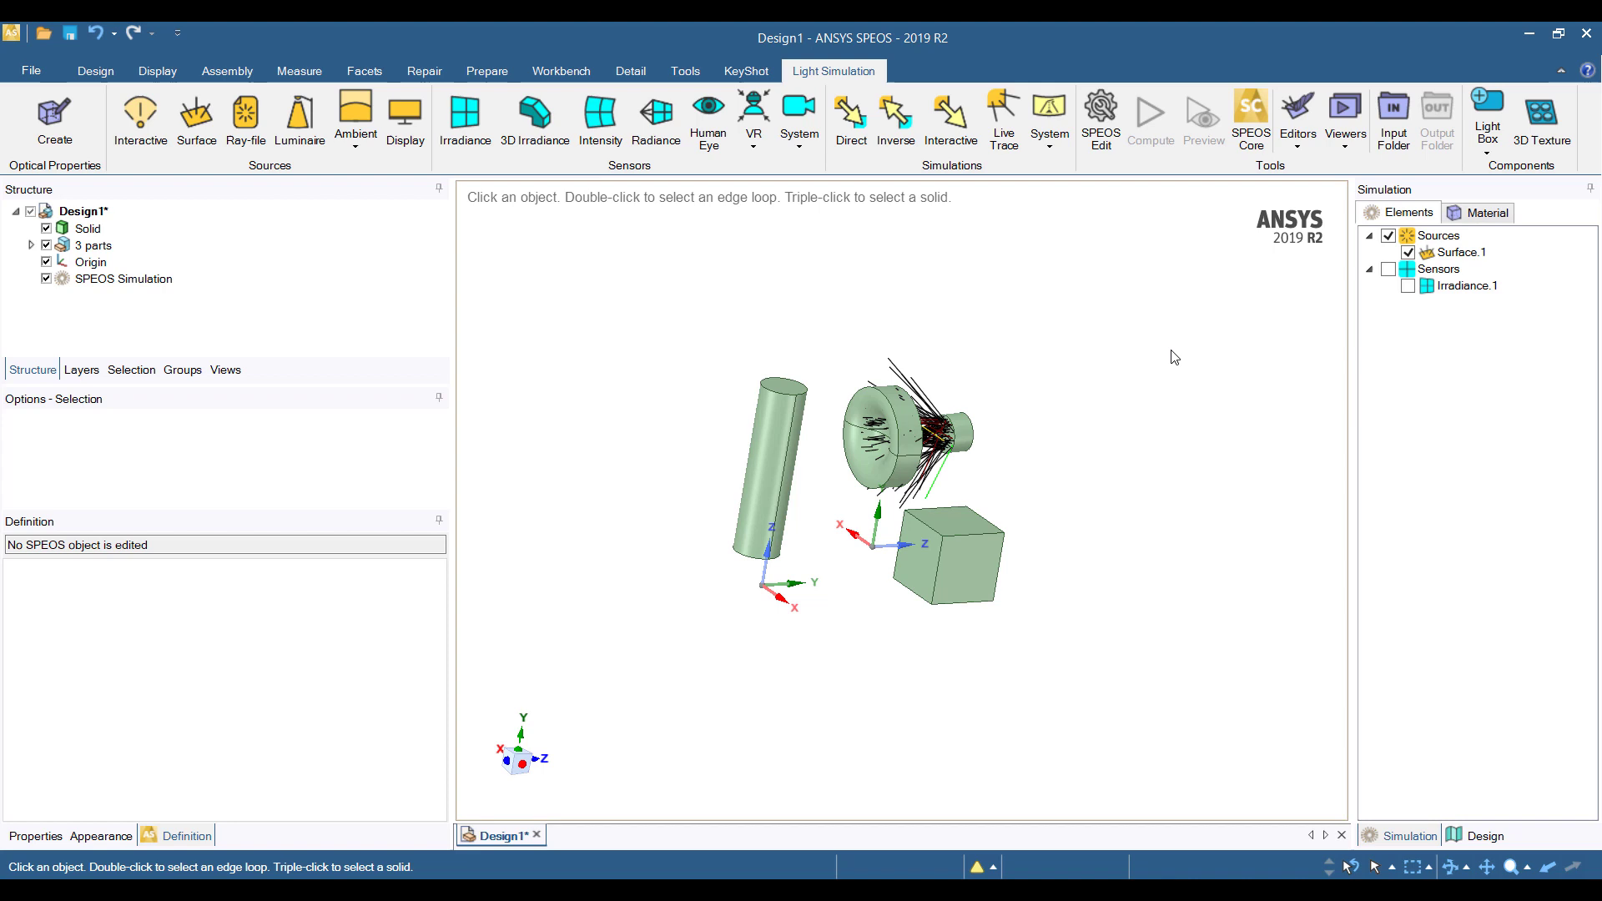
# Add an intensity sensor, taking its origin, X direction and Y direction from the coordinate system beside the cube.
pyautogui.click(602, 140)
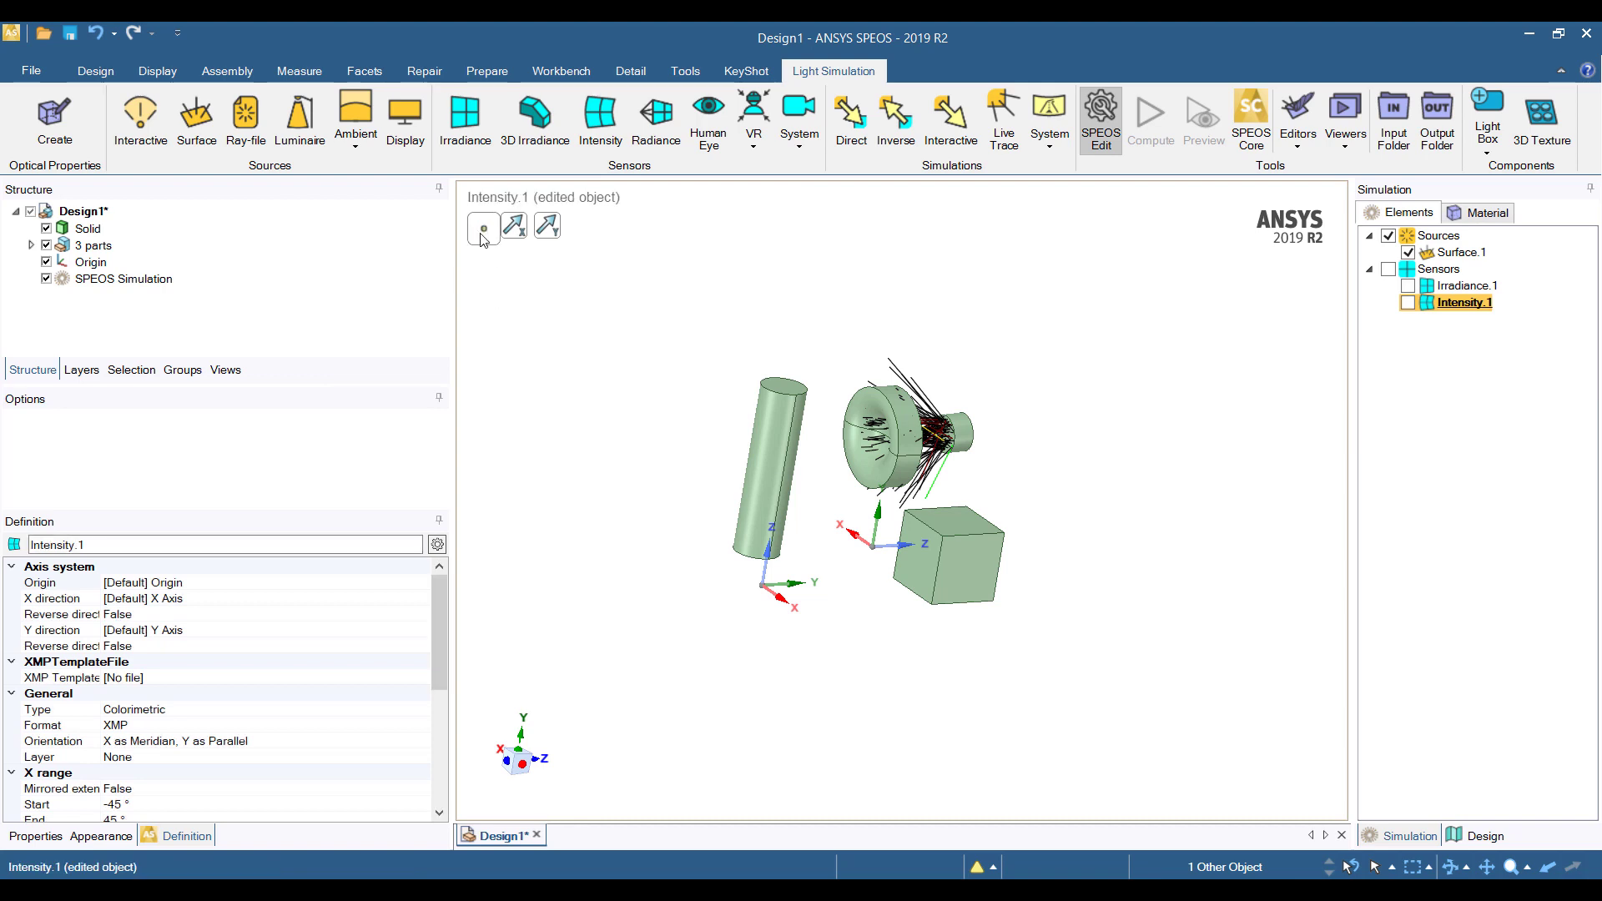
pyautogui.click(850, 542)
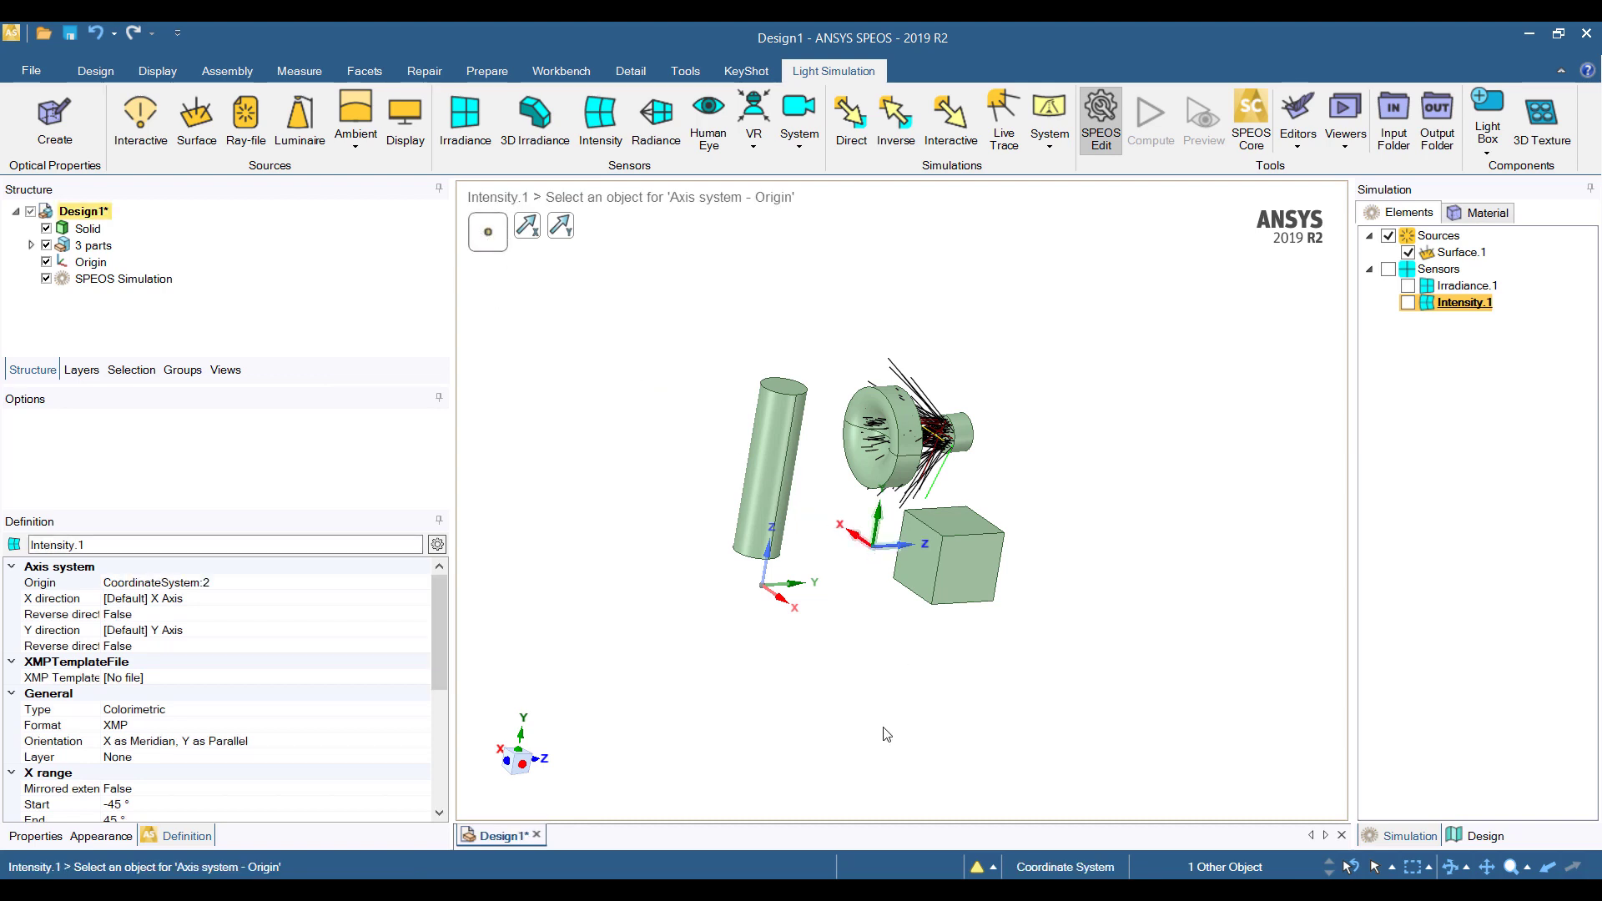
pyautogui.click(872, 541)
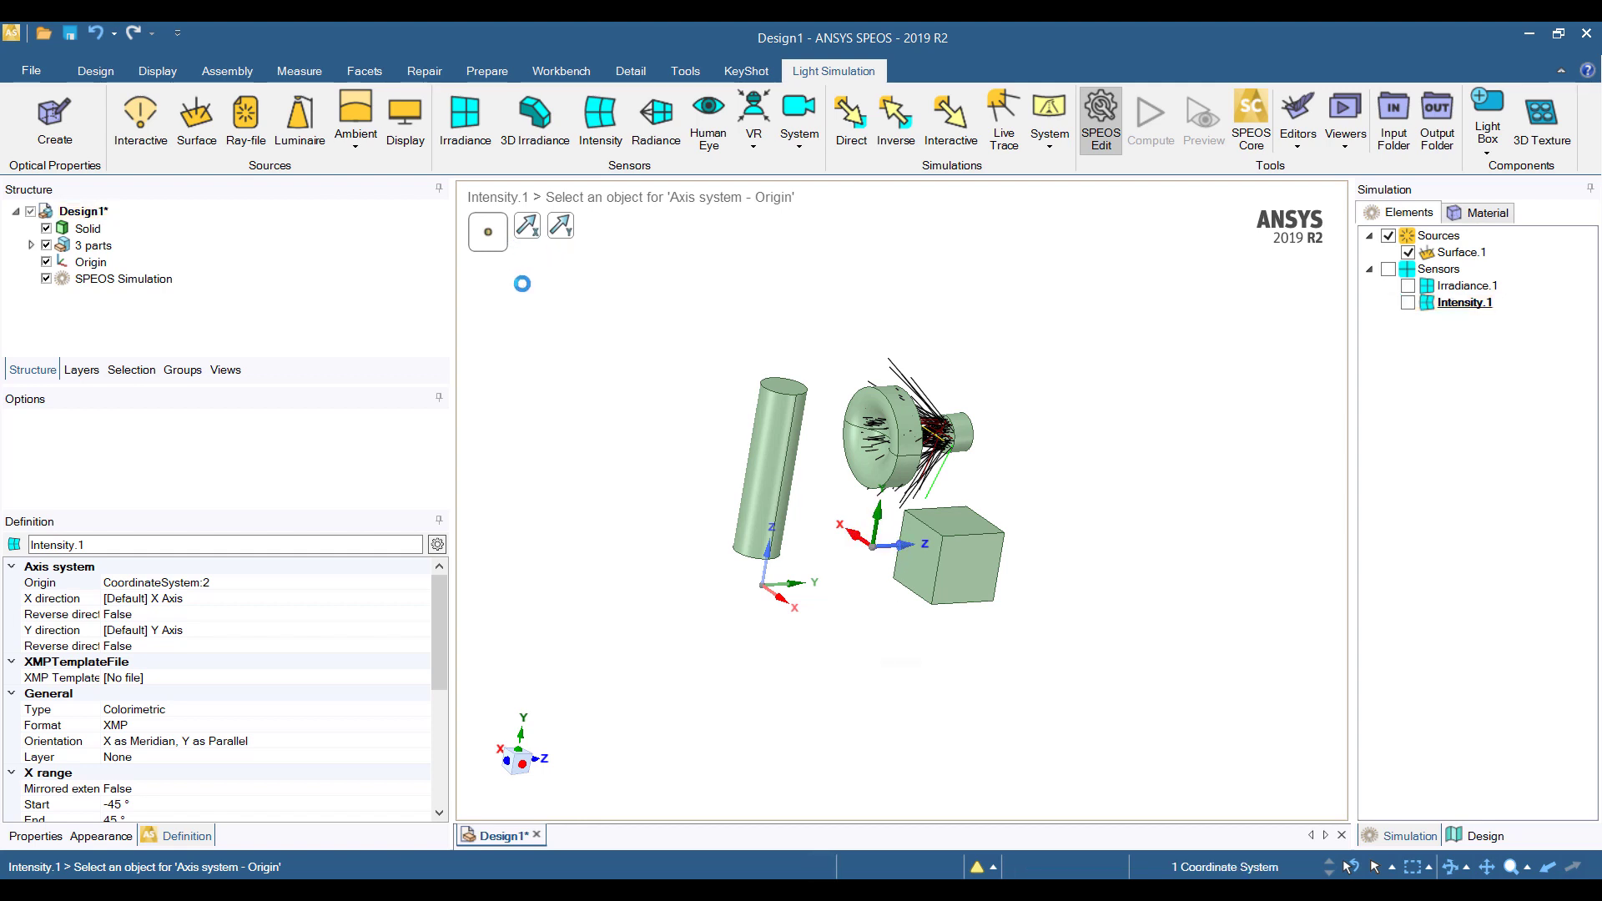
pyautogui.click(528, 234)
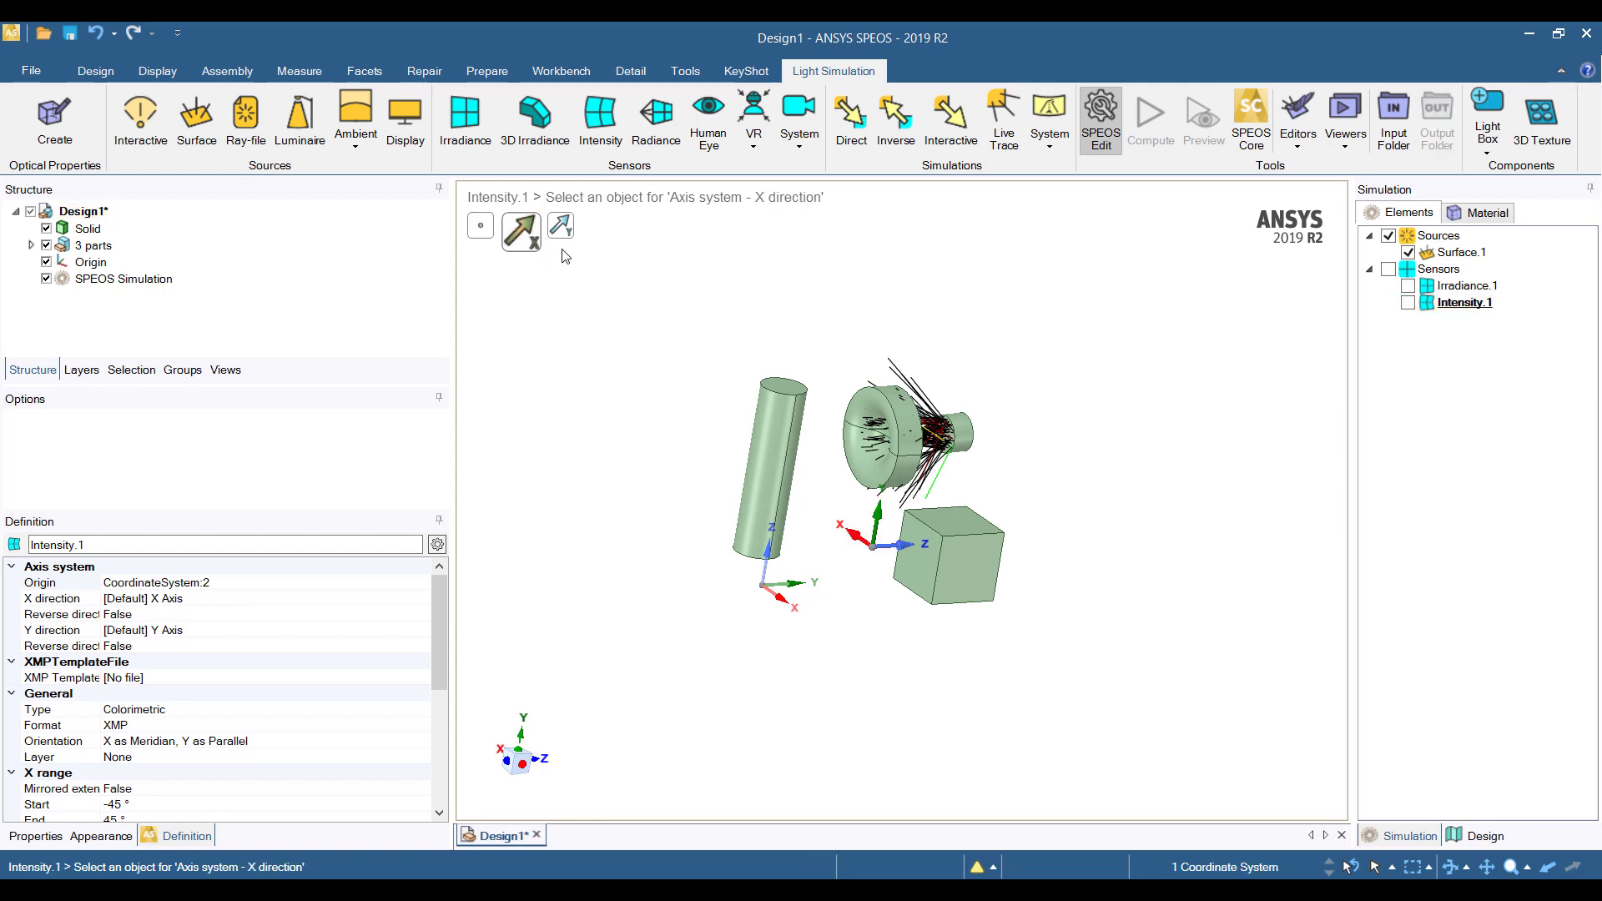
pyautogui.click(824, 527)
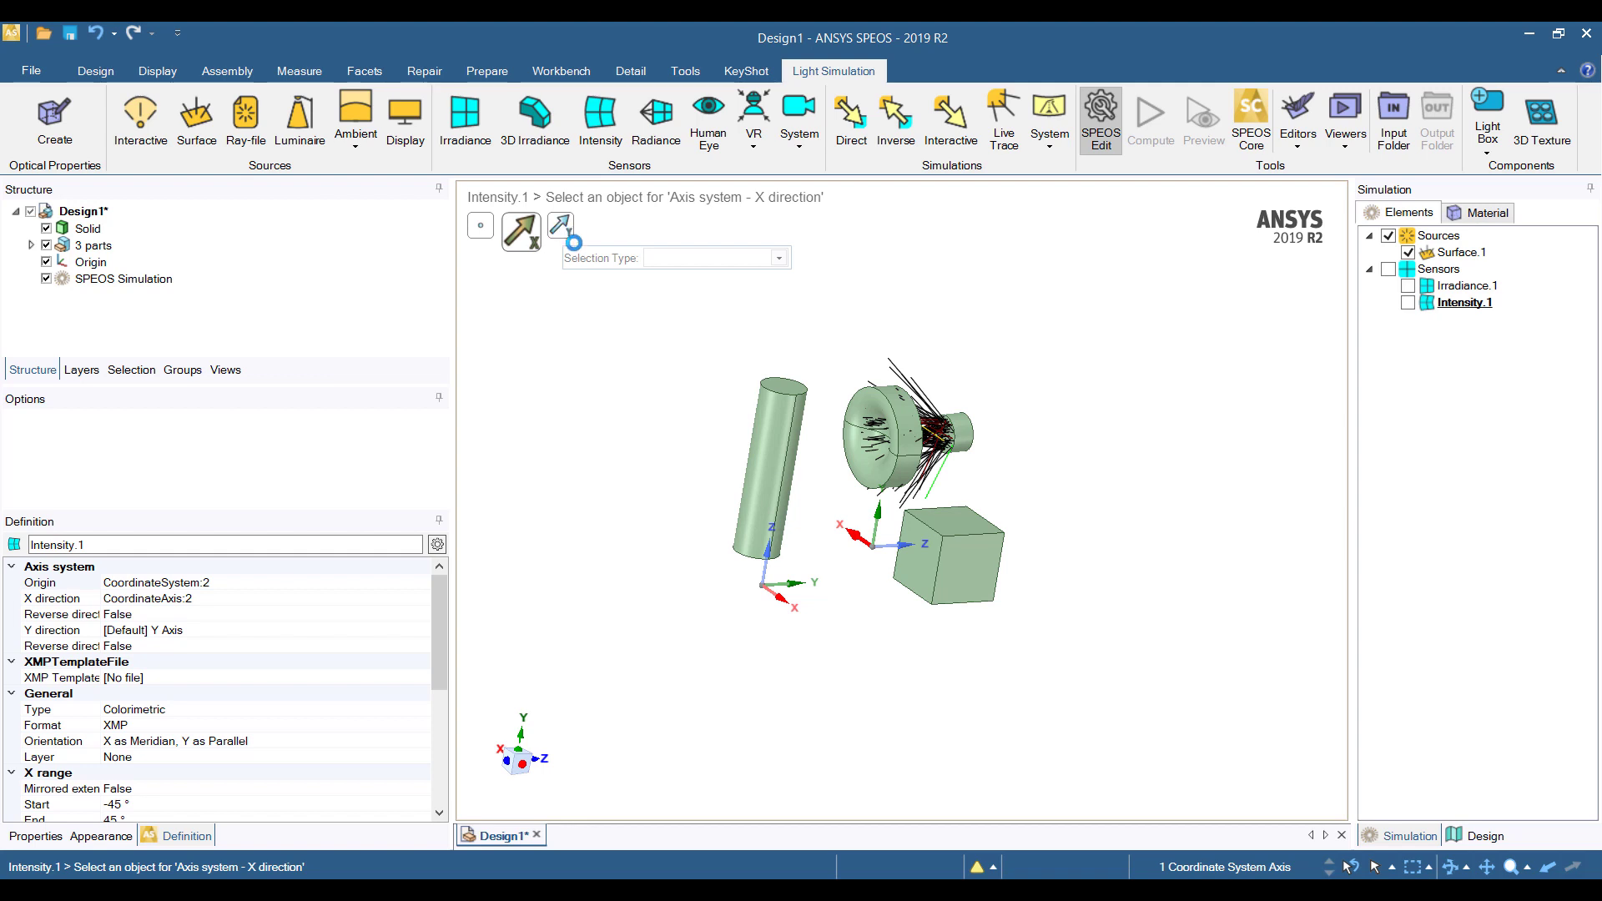
pyautogui.click(561, 227)
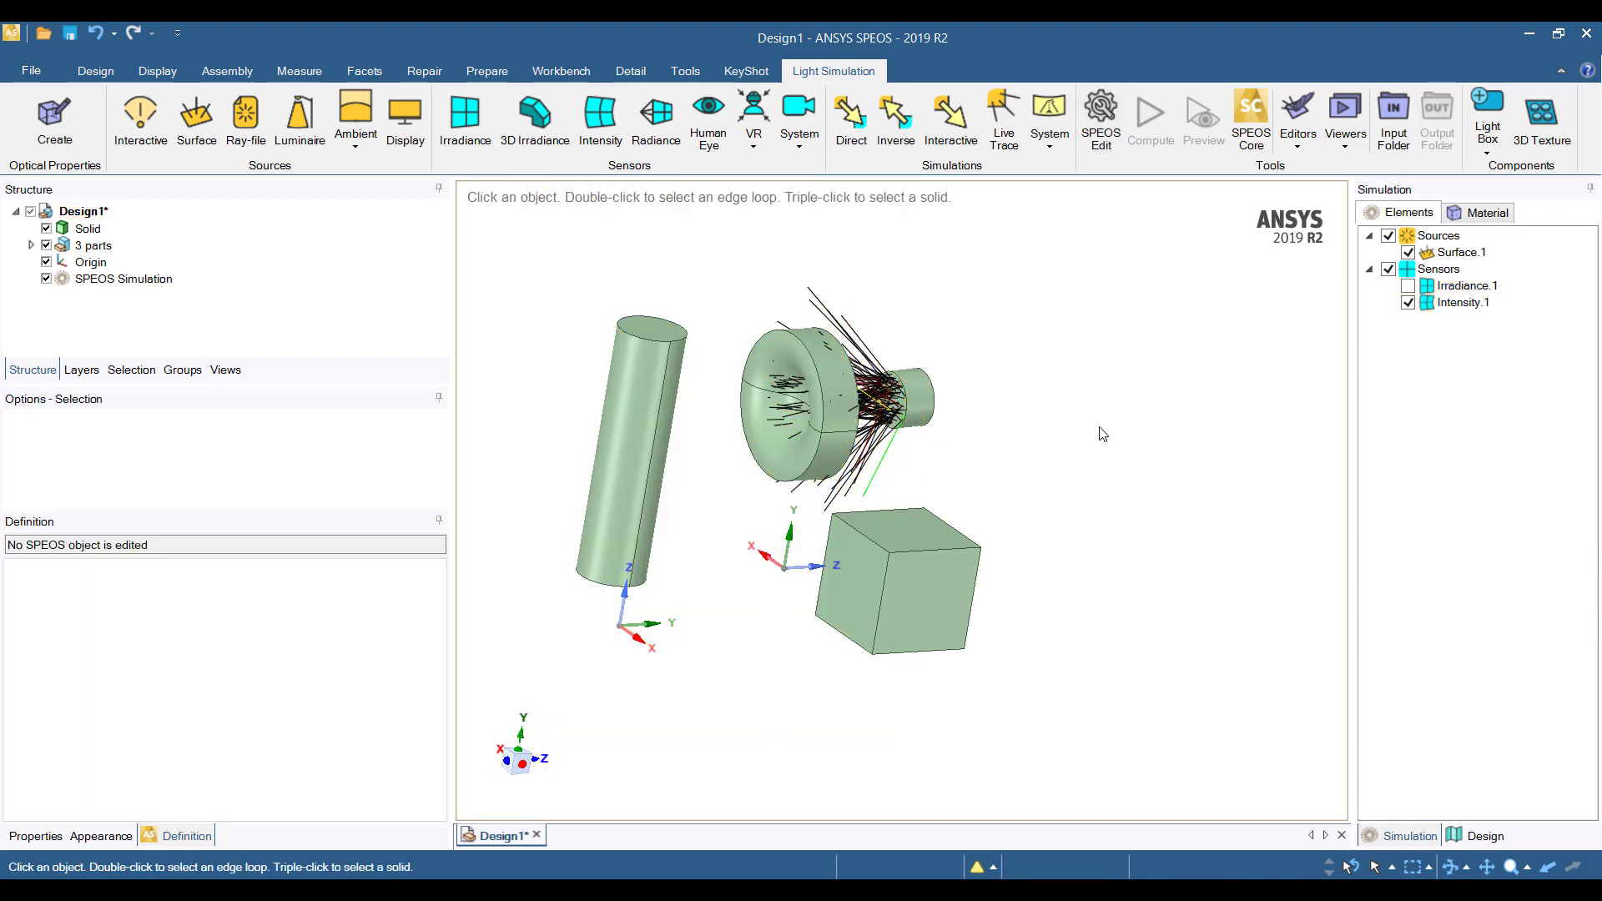
# Set the reverse option of the intensity sensor's X direction to True.
pyautogui.scroll(-5, 1070, 404)
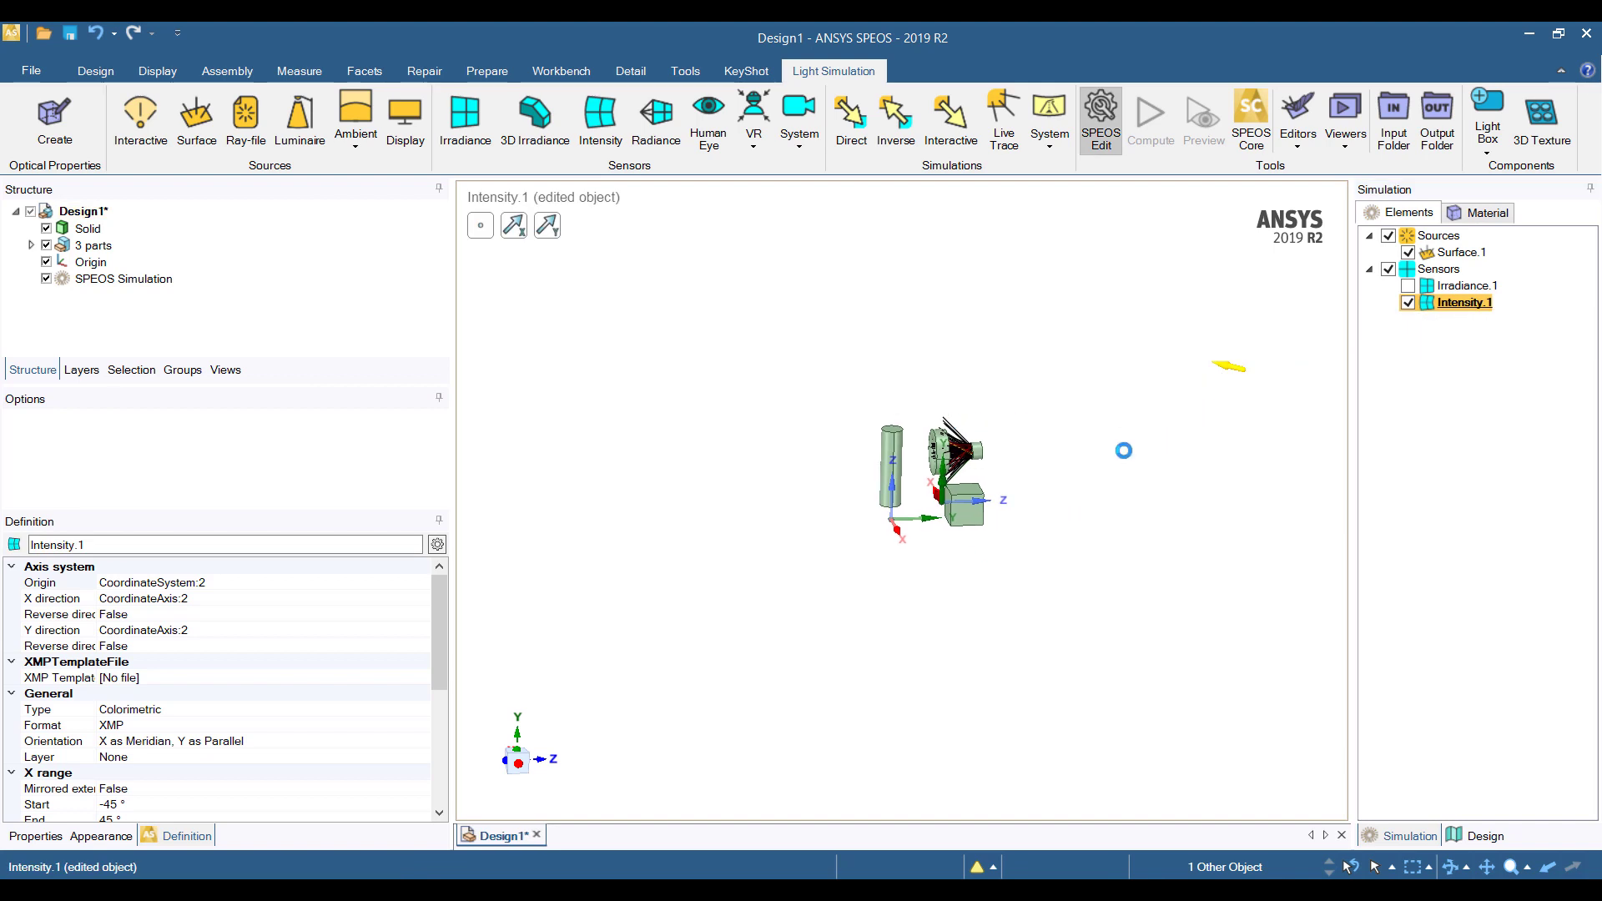
pyautogui.moveTo(1062, 465); pyautogui.dragTo(1166, 501, button='middle')
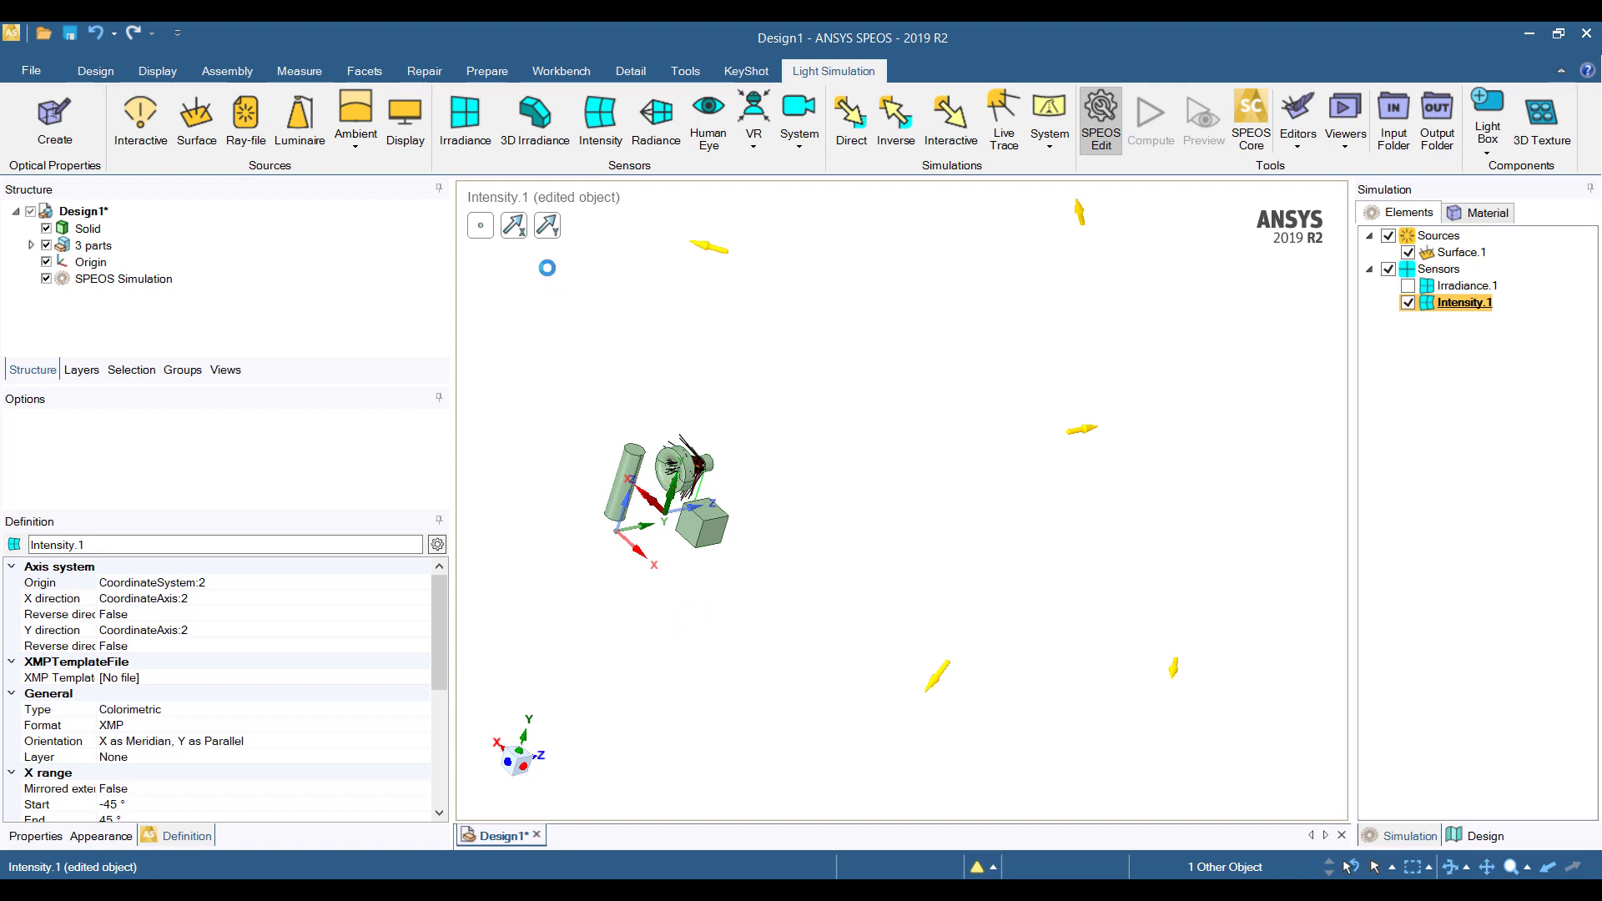
pyautogui.press('Escape')
pyautogui.click(1456, 304)
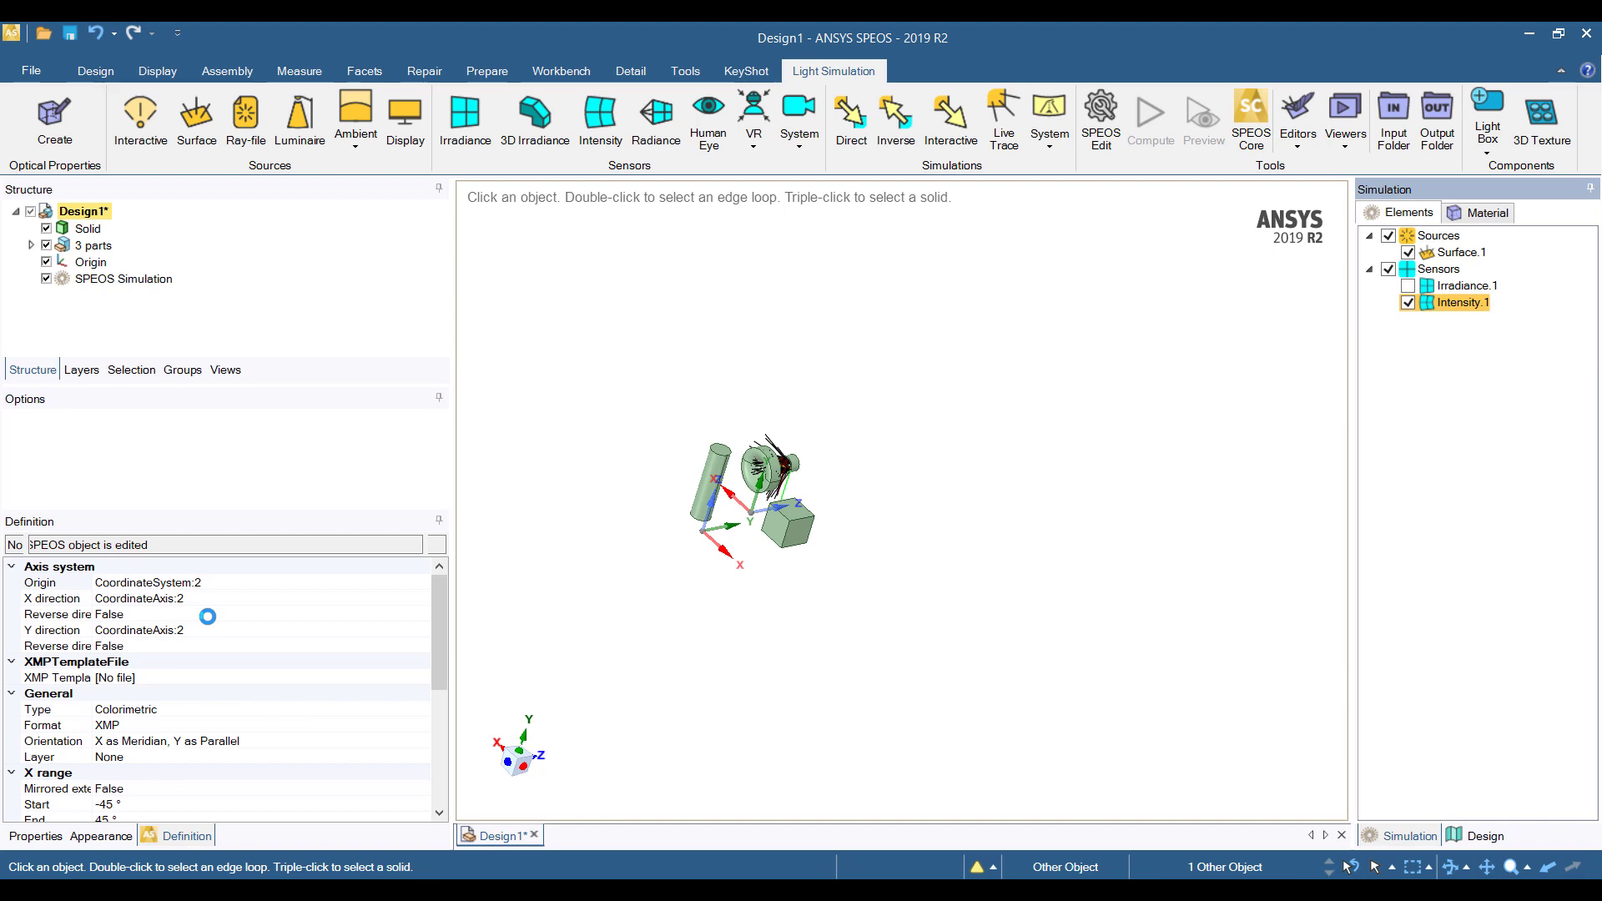
pyautogui.click(208, 616)
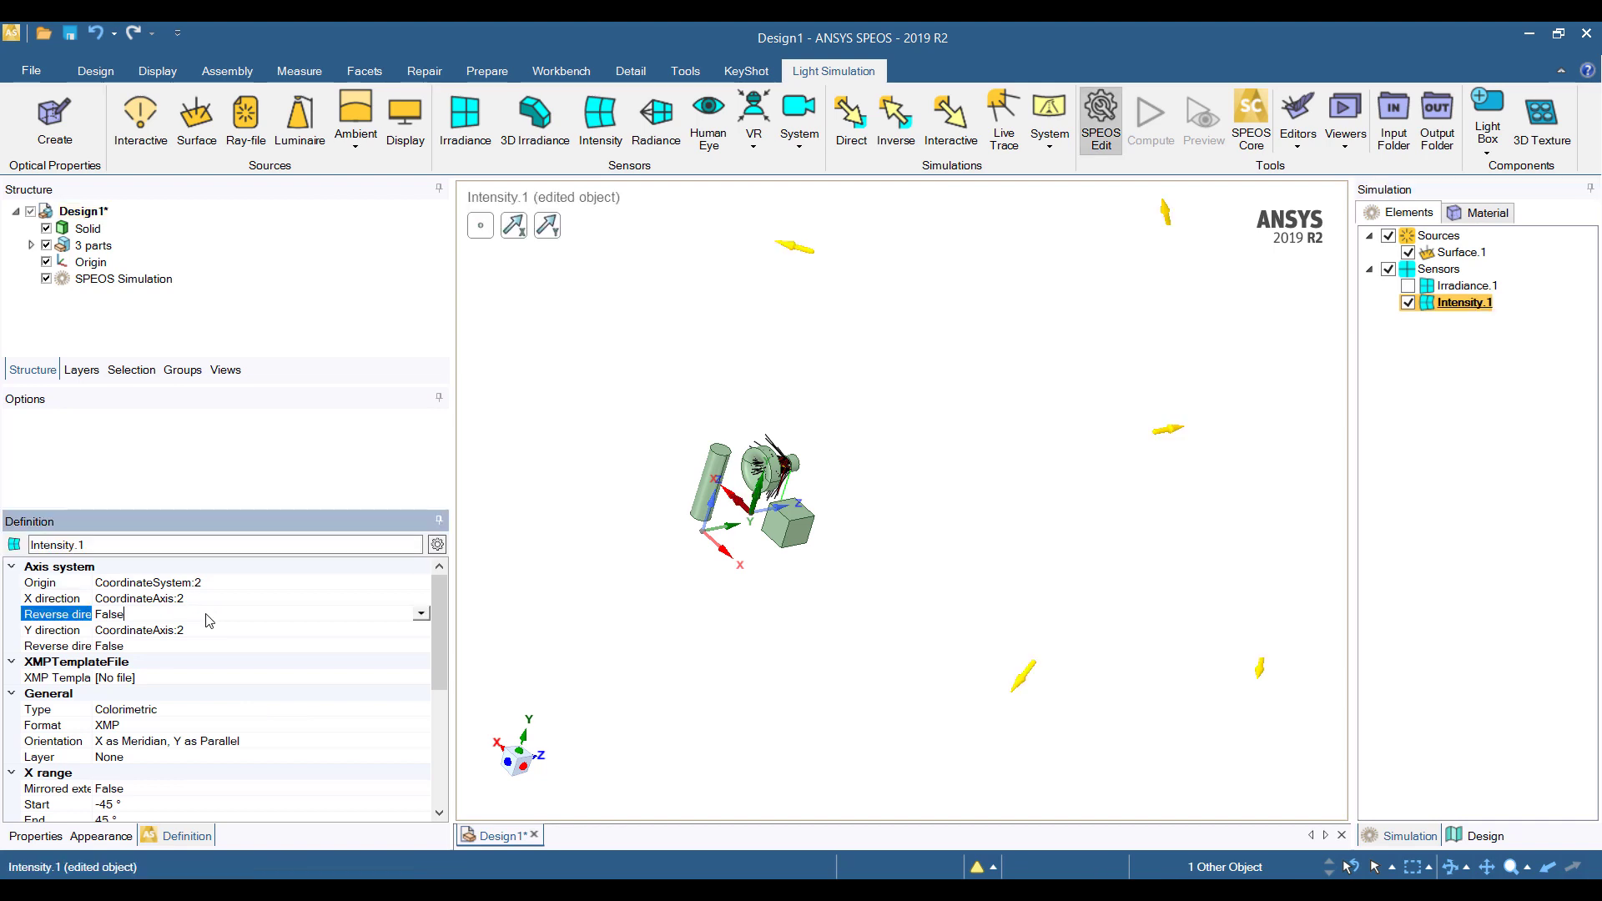
pyautogui.click(422, 615)
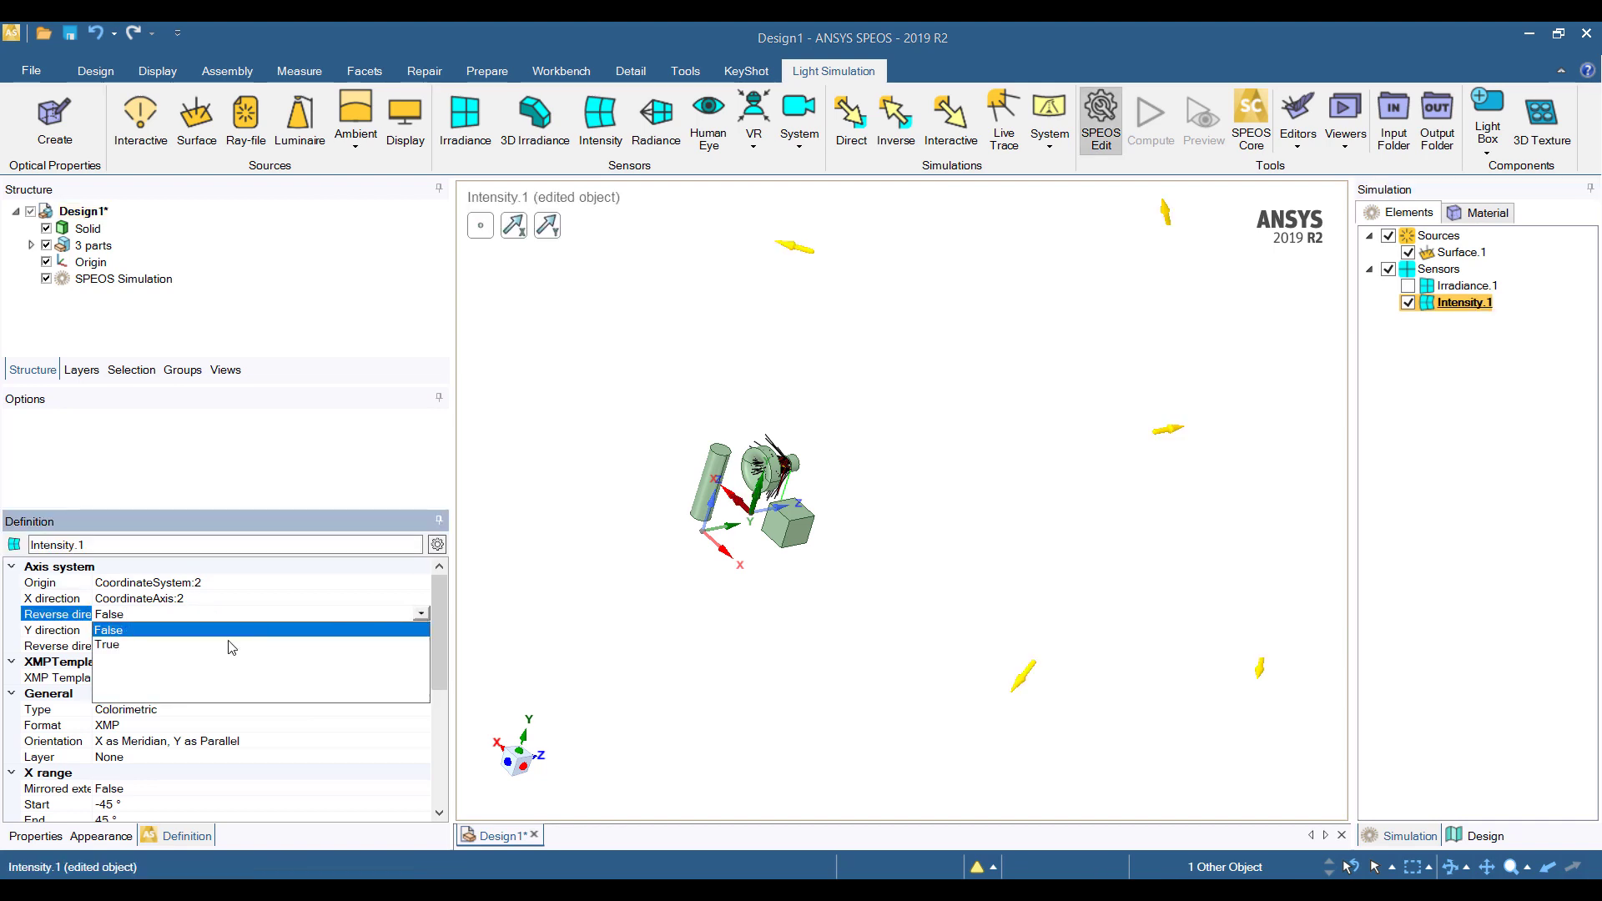
pyautogui.click(161, 646)
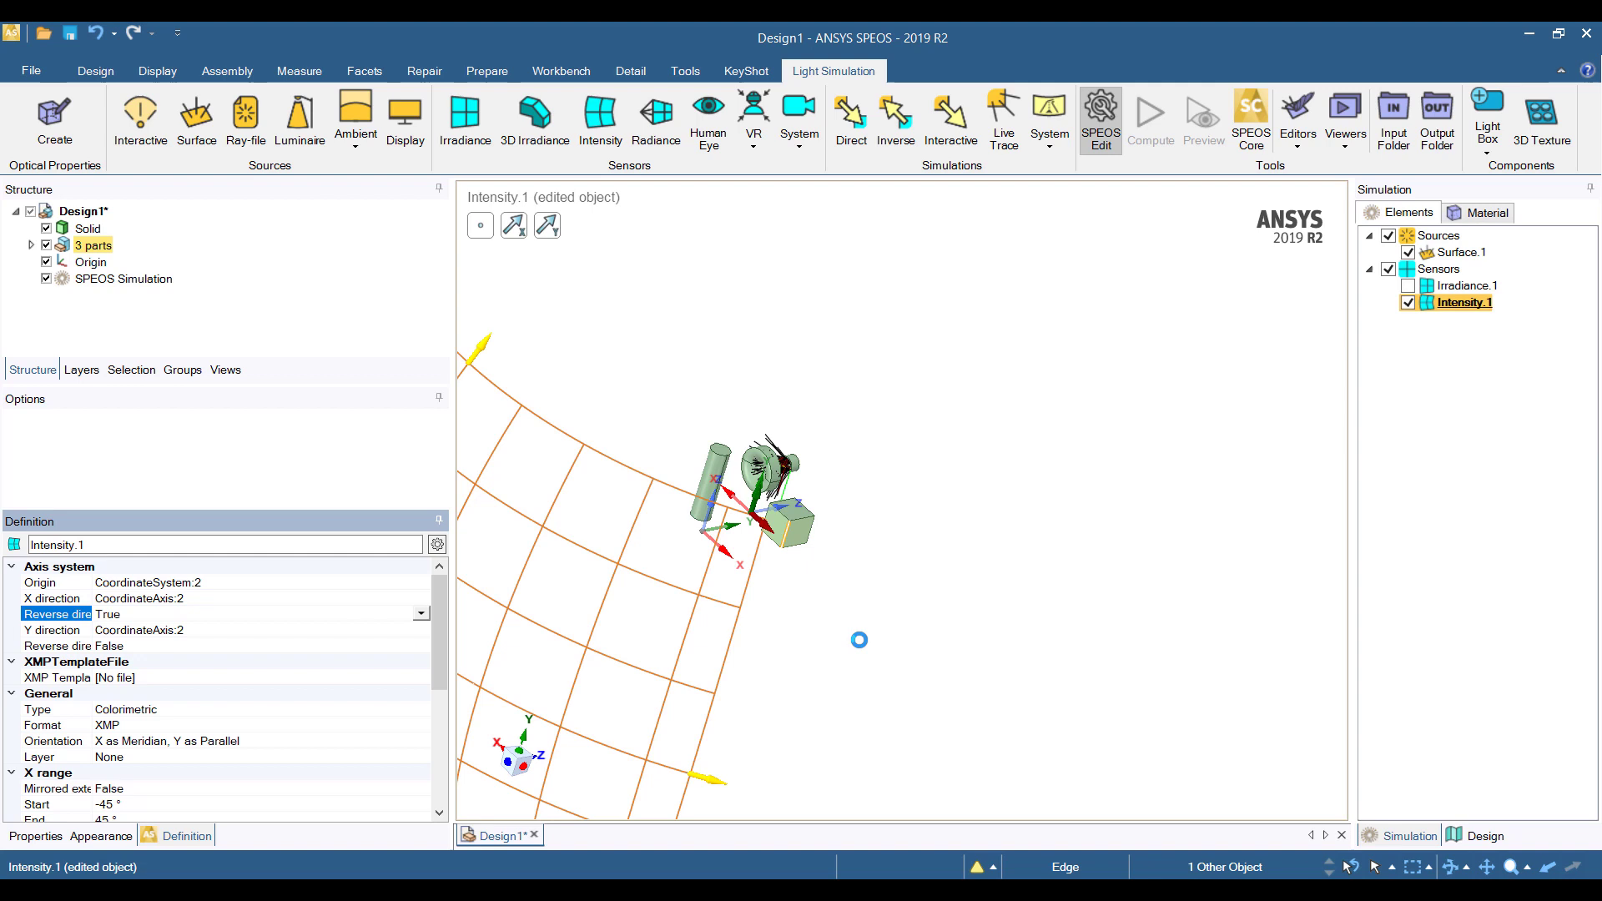
# Create a direct simulation and assign all the solid bodies as its geometries.
pyautogui.click(856, 125)
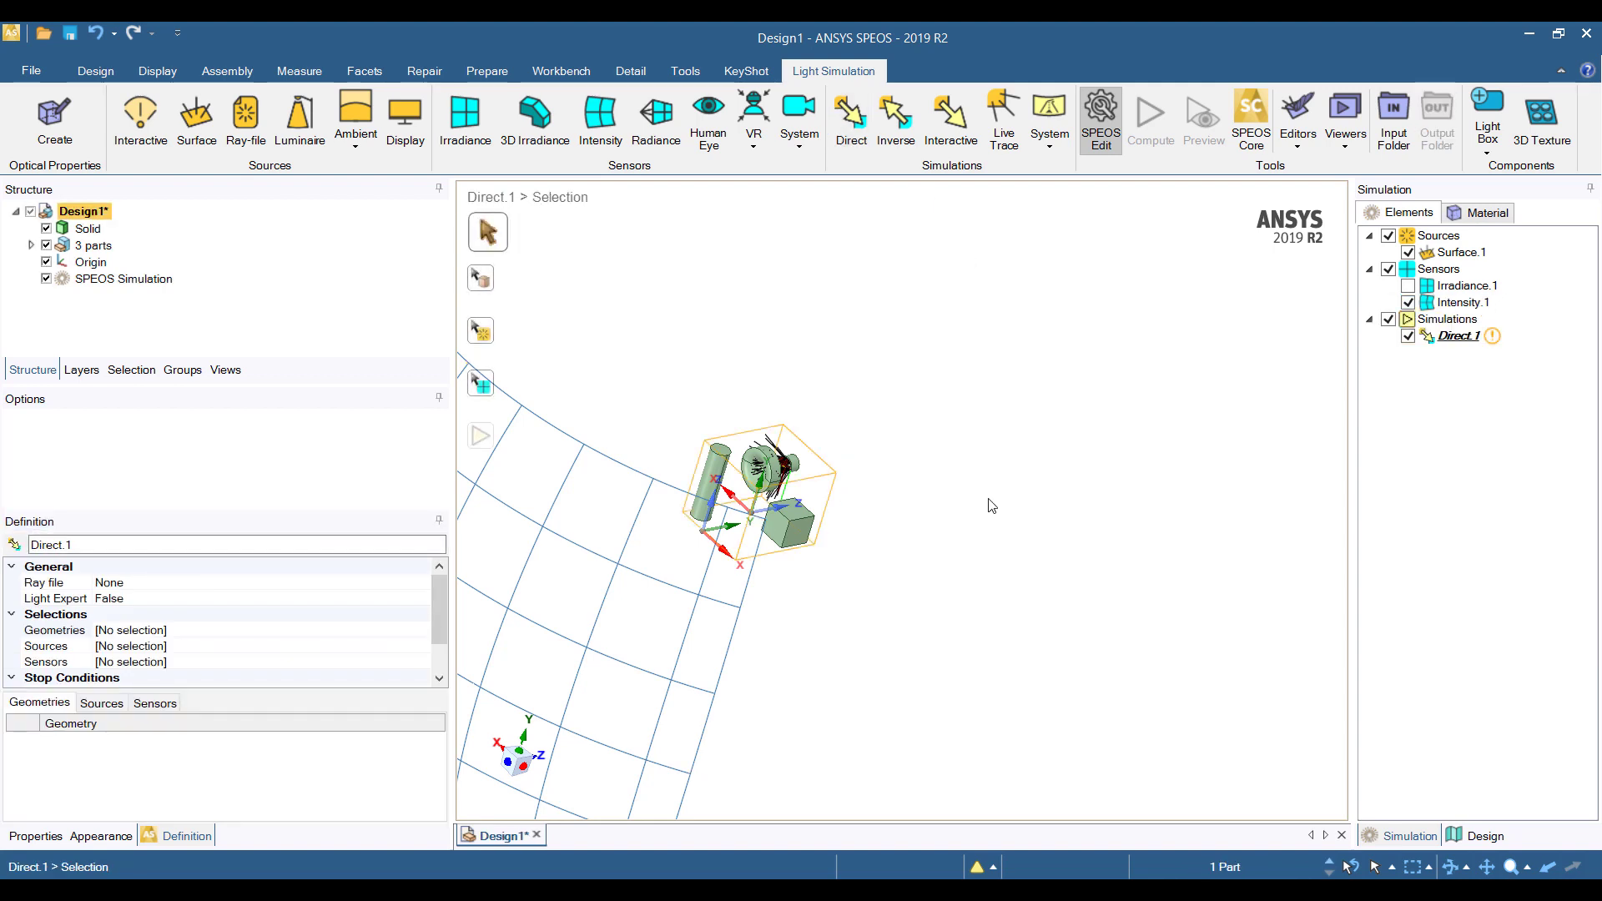
pyautogui.keyDown('shift'); pyautogui.moveTo(991, 507); pyautogui.dragTo(1130, 465, button='middle'); pyautogui.keyUp('shift')
pyautogui.click(481, 280)
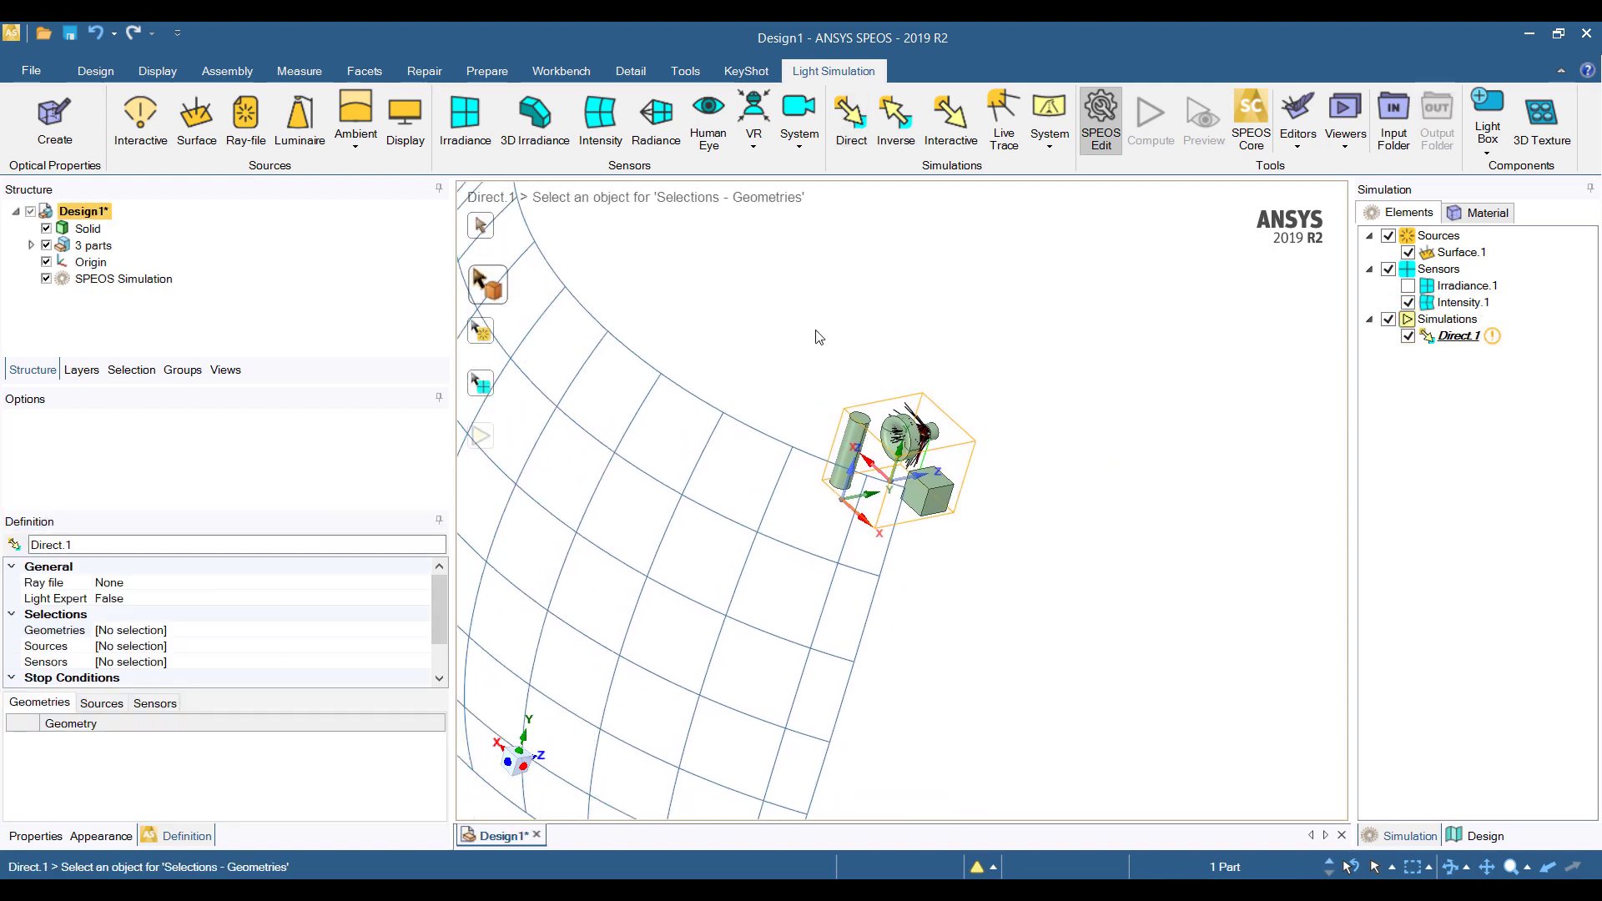
pyautogui.moveTo(815, 331); pyautogui.dragTo(1010, 565)
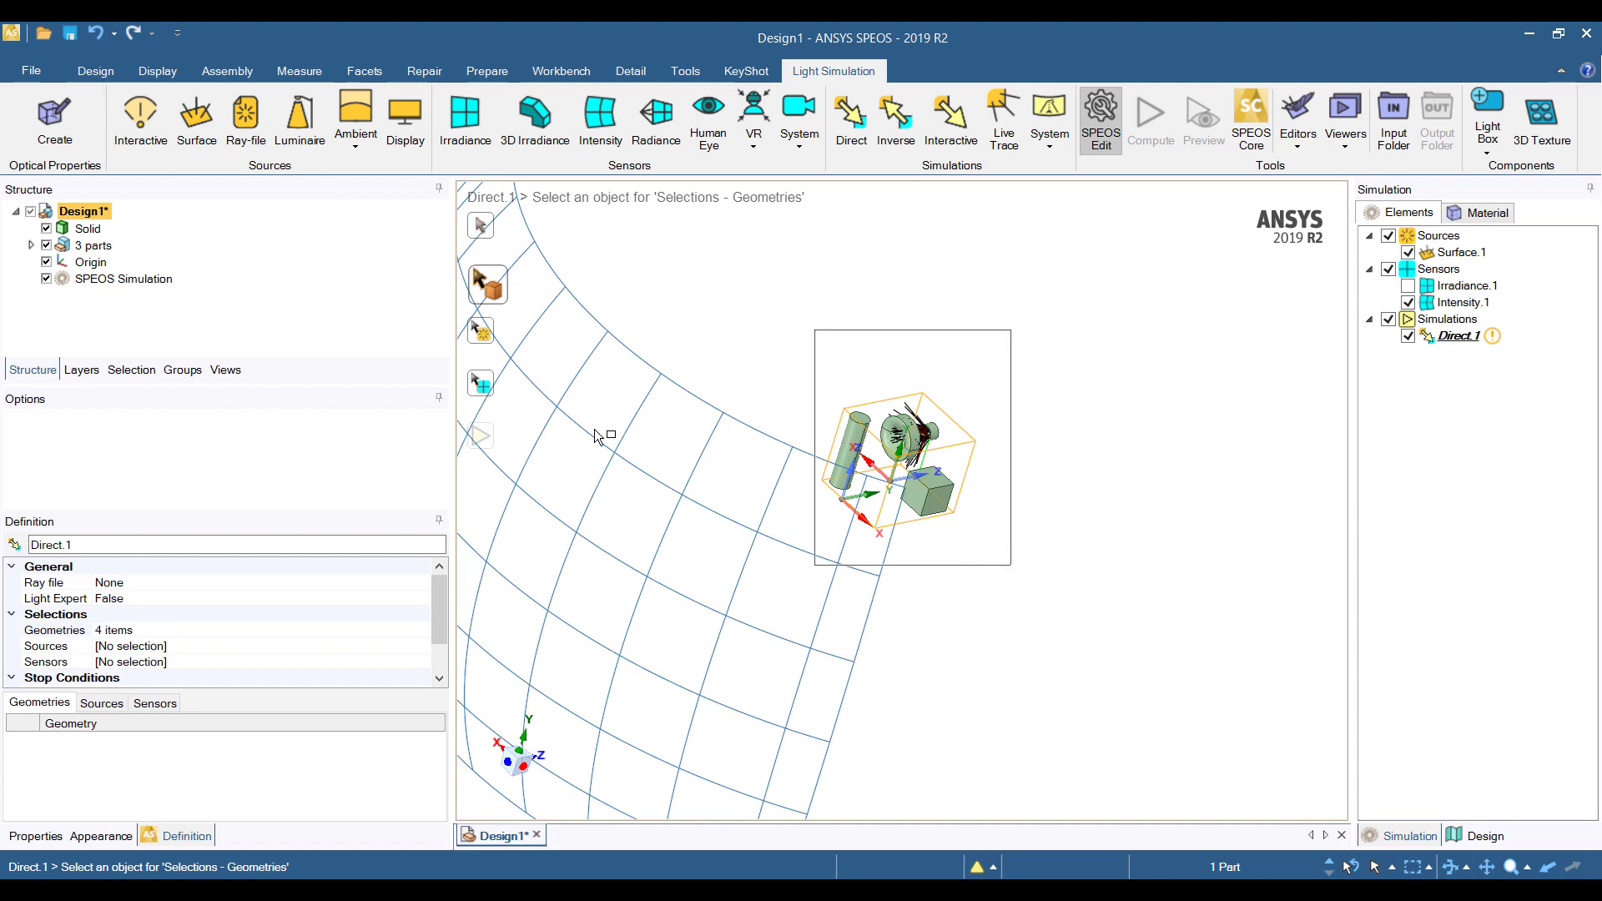
# Assign the surface source and the intensity sensor to the direct simulation and compute it.
pyautogui.click(480, 332)
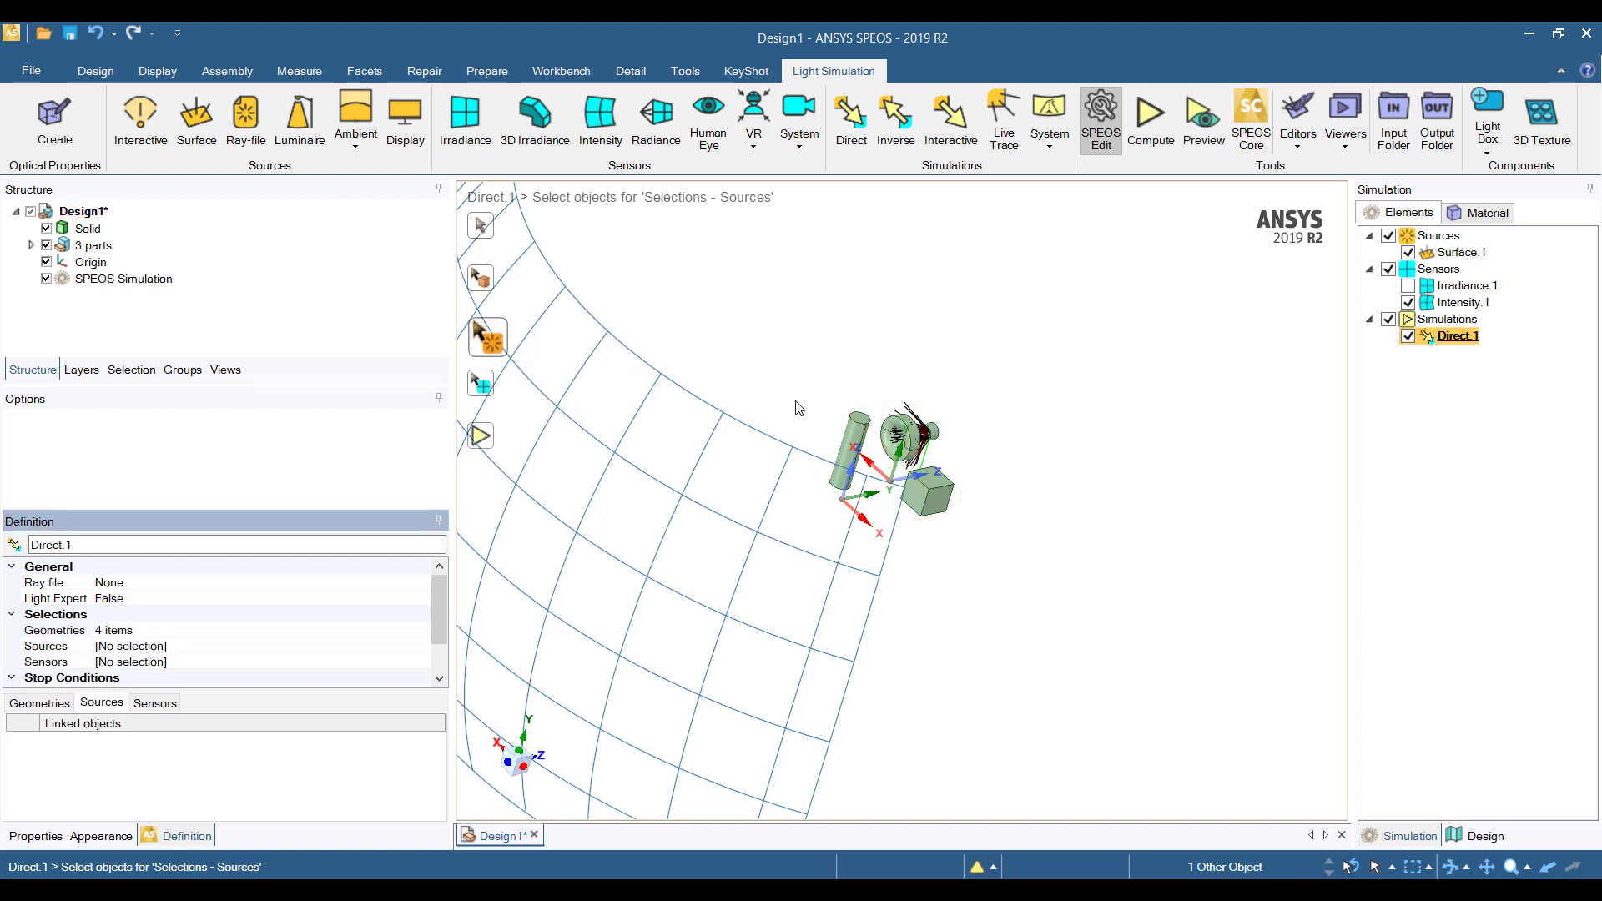
pyautogui.click(926, 440)
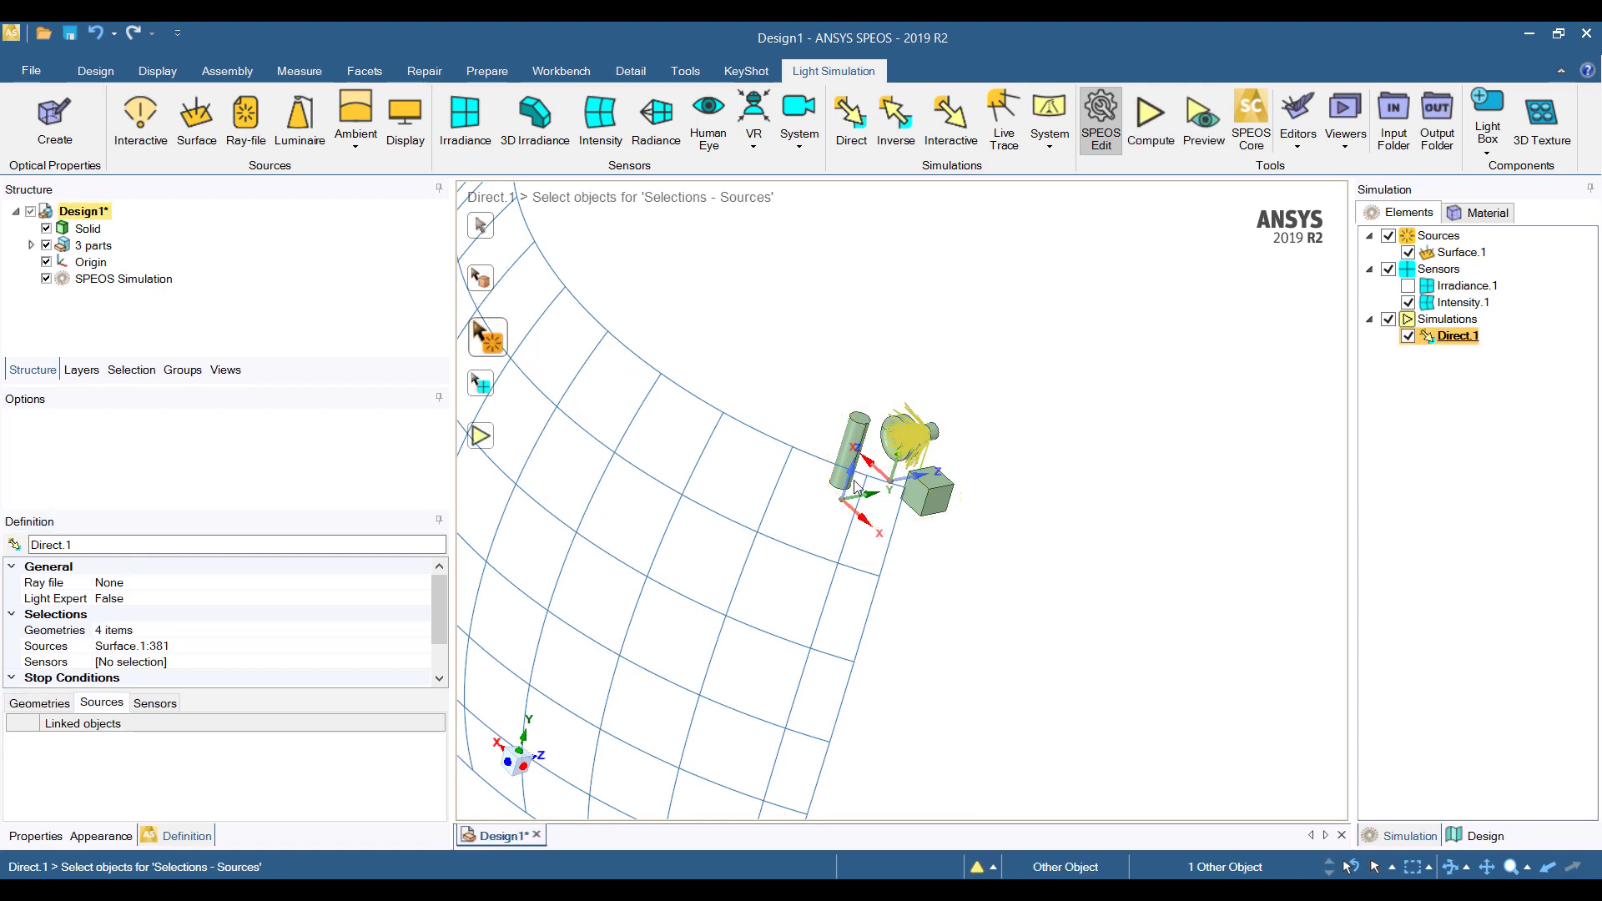
pyautogui.click(486, 389)
pyautogui.click(655, 483)
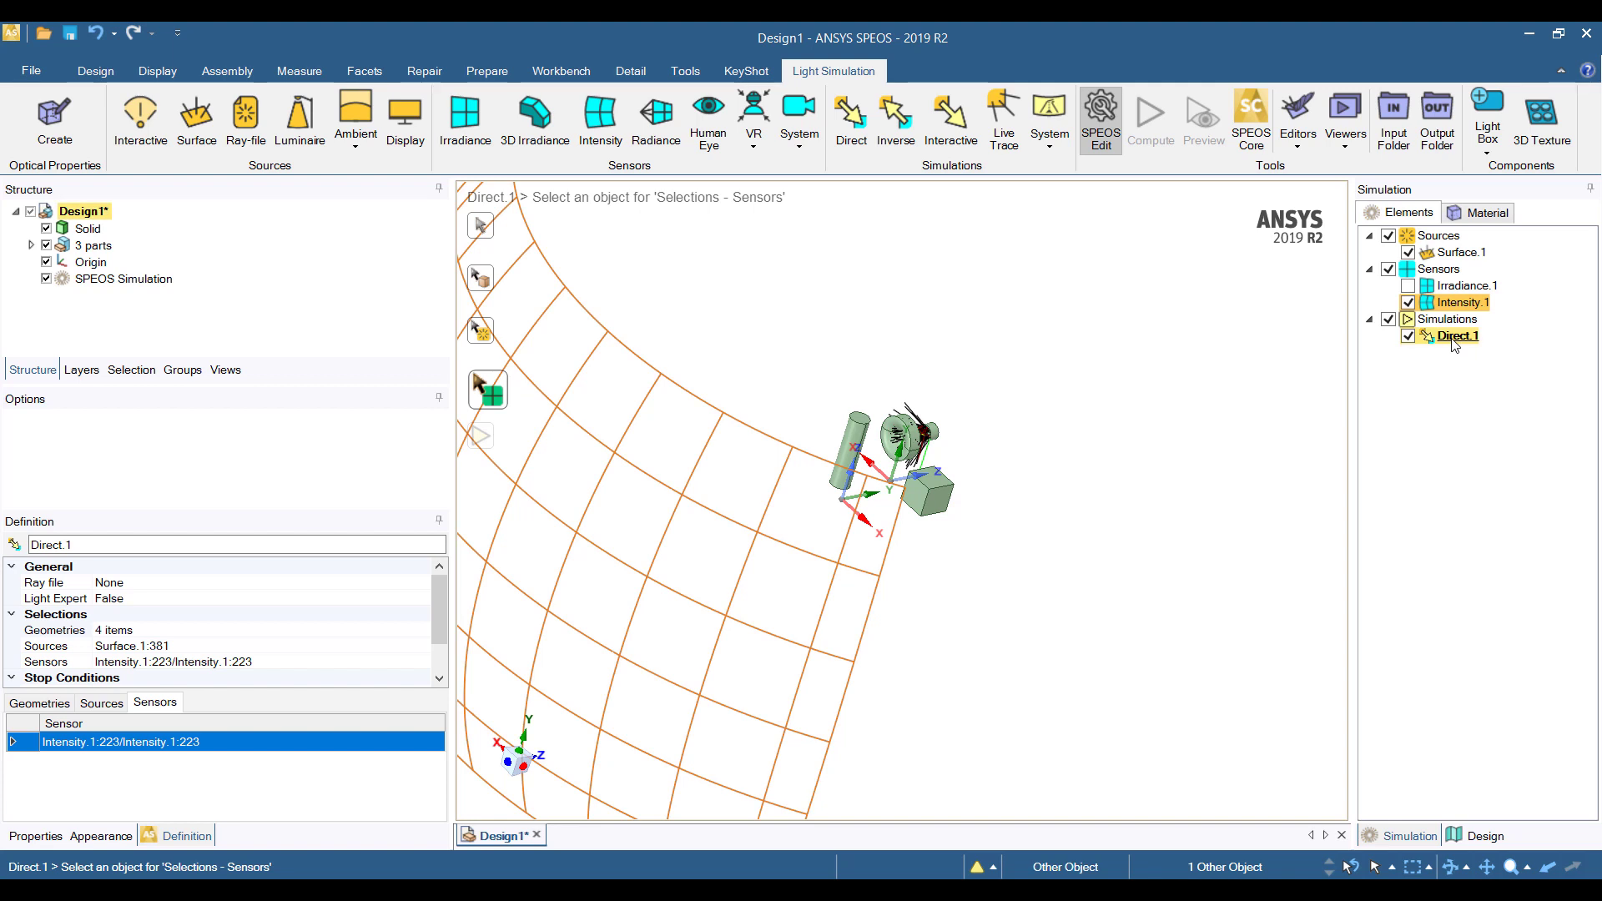
pyautogui.click(486, 442)
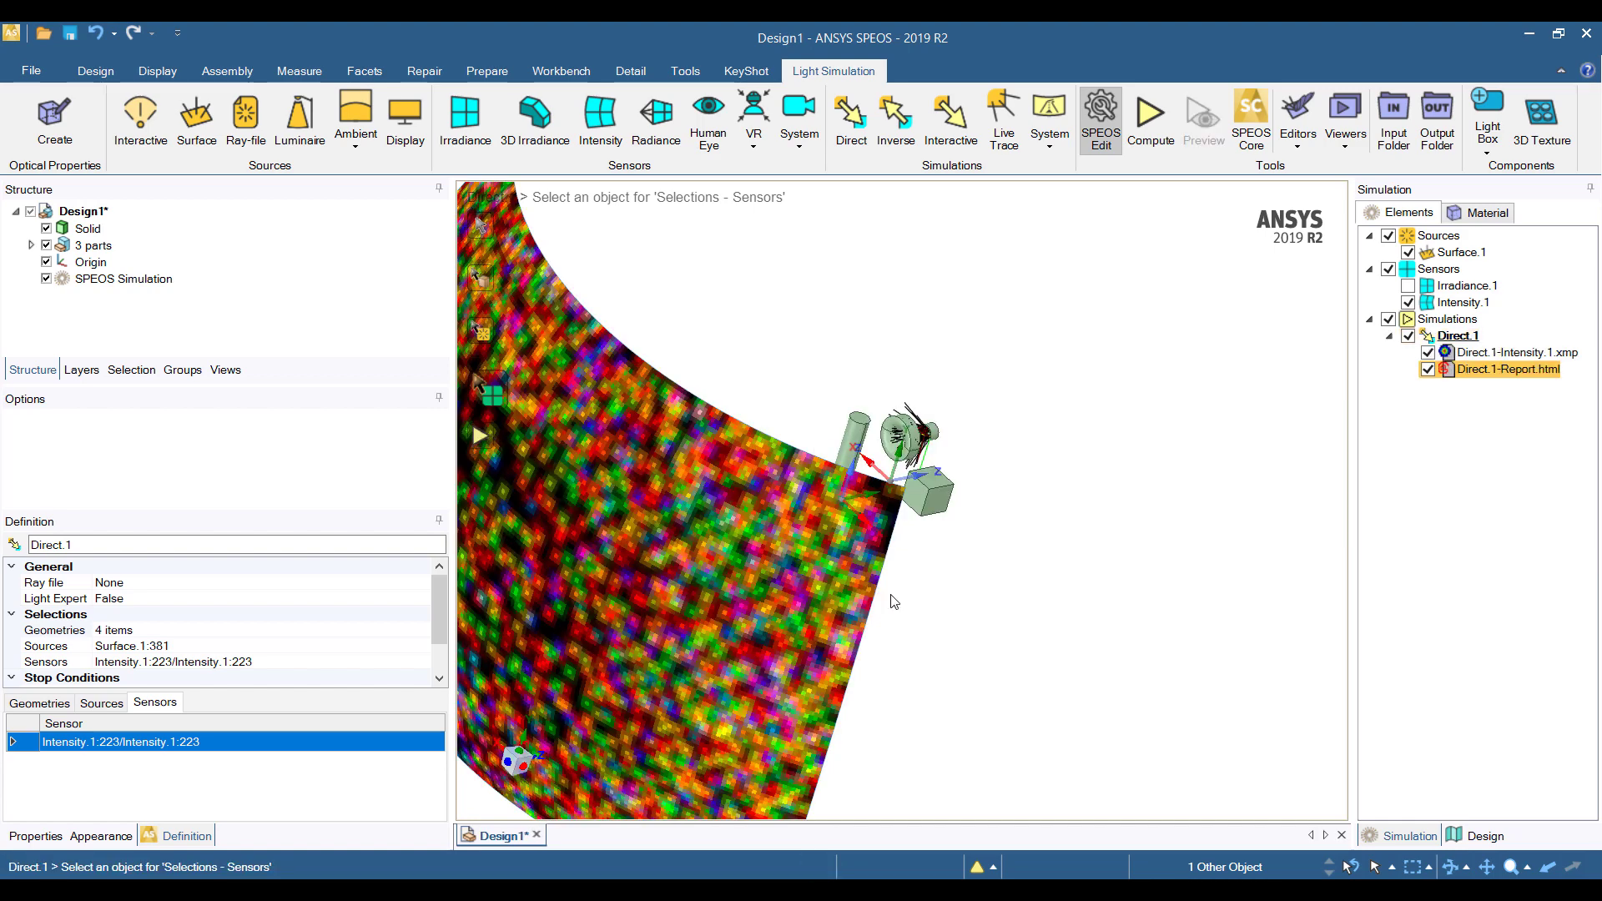
# Examine the computed intensity result on the curved sensor grid from several angles.
pyautogui.scroll(-3, 941, 595)
pyautogui.moveTo(1227, 579); pyautogui.dragTo(542, 298, button='middle')
pyautogui.scroll(2, 1056, 538)
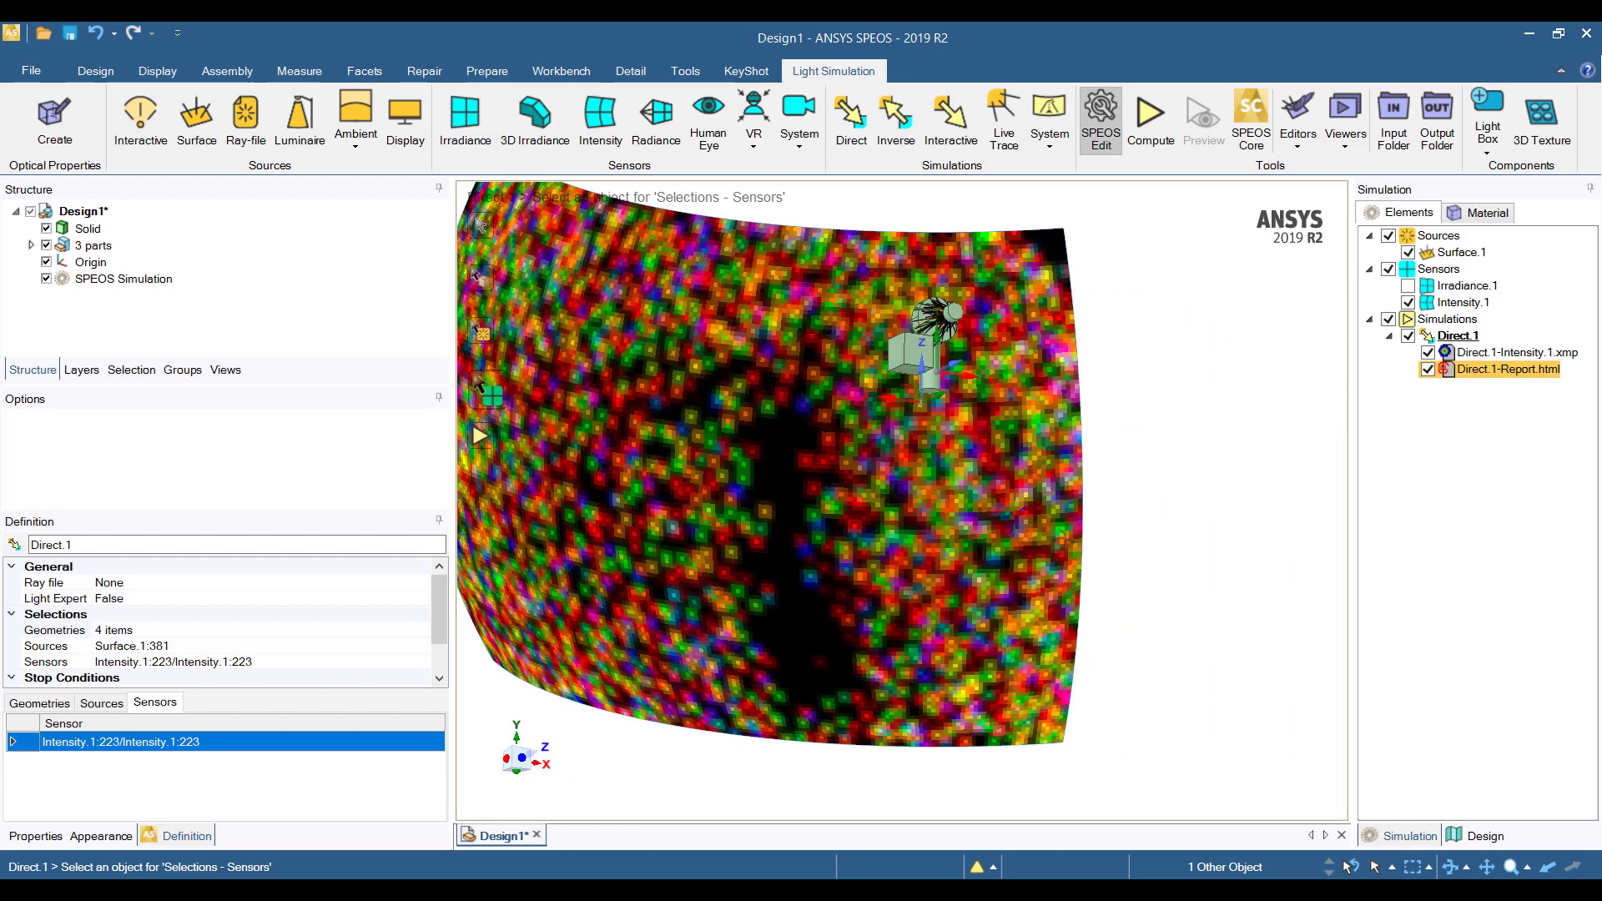
pyautogui.scroll(1, 1216, 554)
pyautogui.press('Escape')
pyautogui.moveTo(1166, 527); pyautogui.dragTo(1072, 402, button='middle')
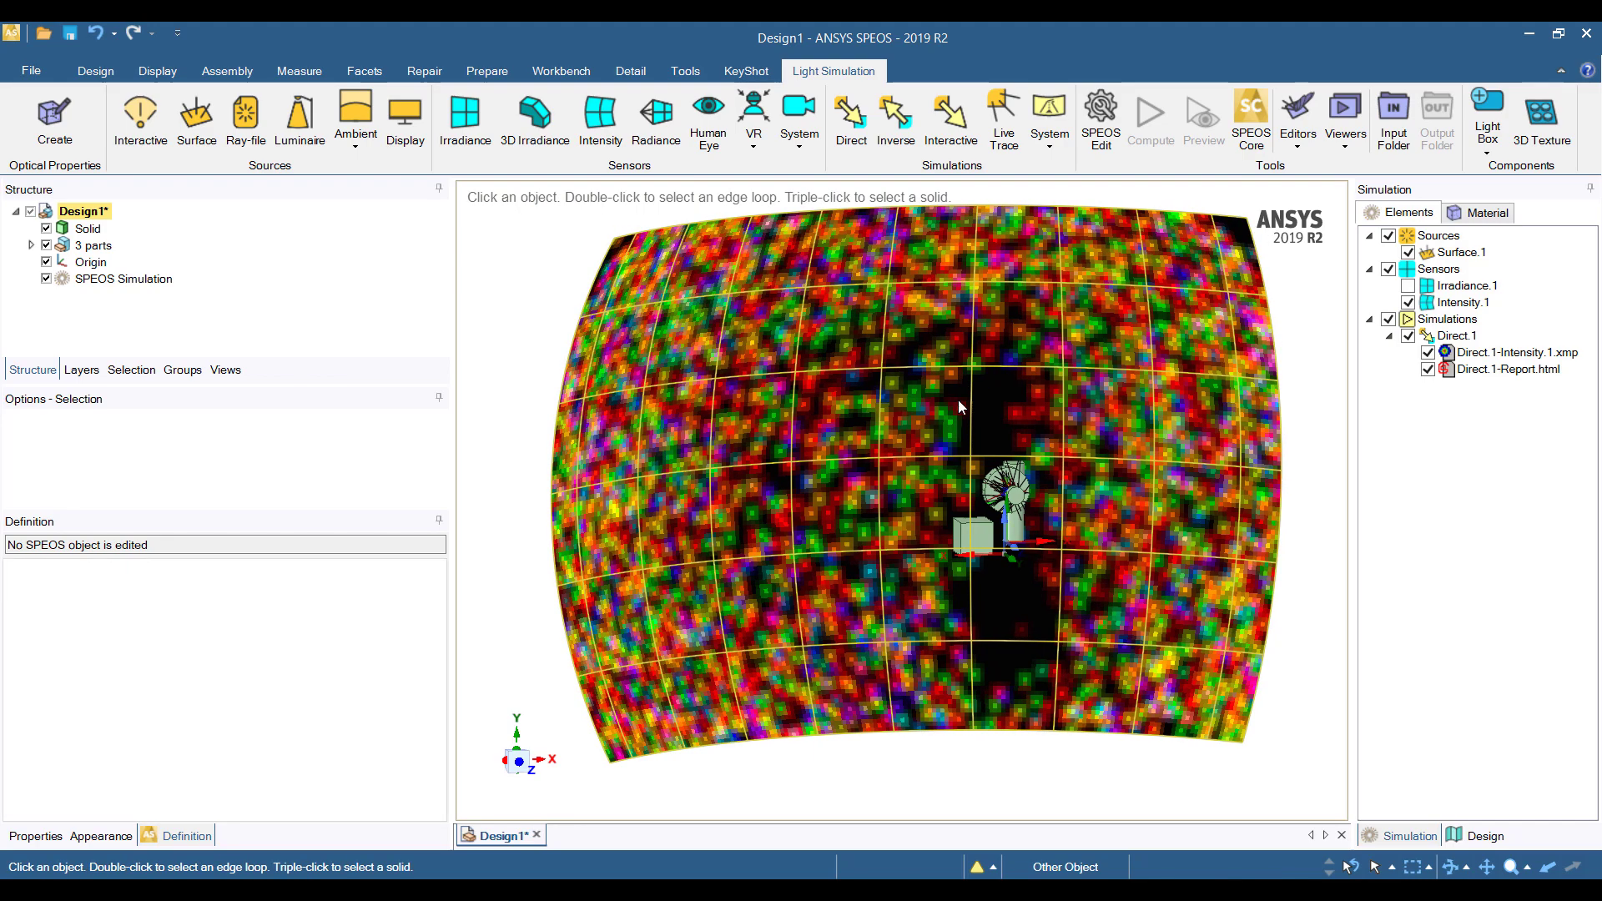
pyautogui.moveTo(958, 398); pyautogui.dragTo(976, 463, button='middle')
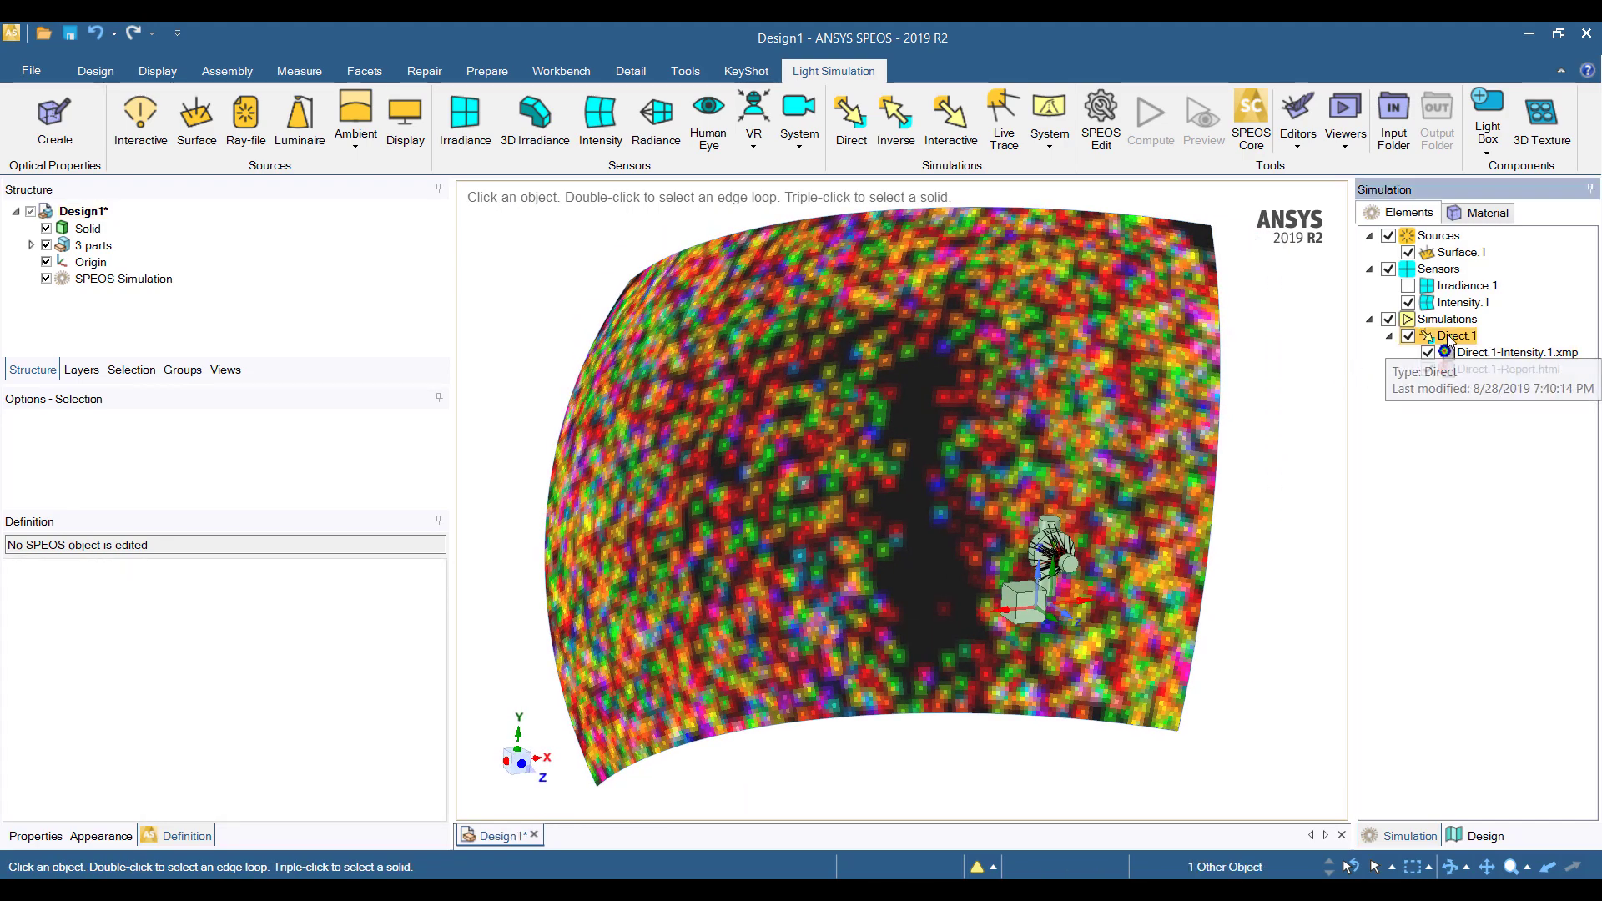
# Set the direct simulation's number of rays to 1e+6 and recompute it.
pyautogui.doubleClick(1456, 336)
pyautogui.moveTo(440, 626); pyautogui.dragTo(437, 671)
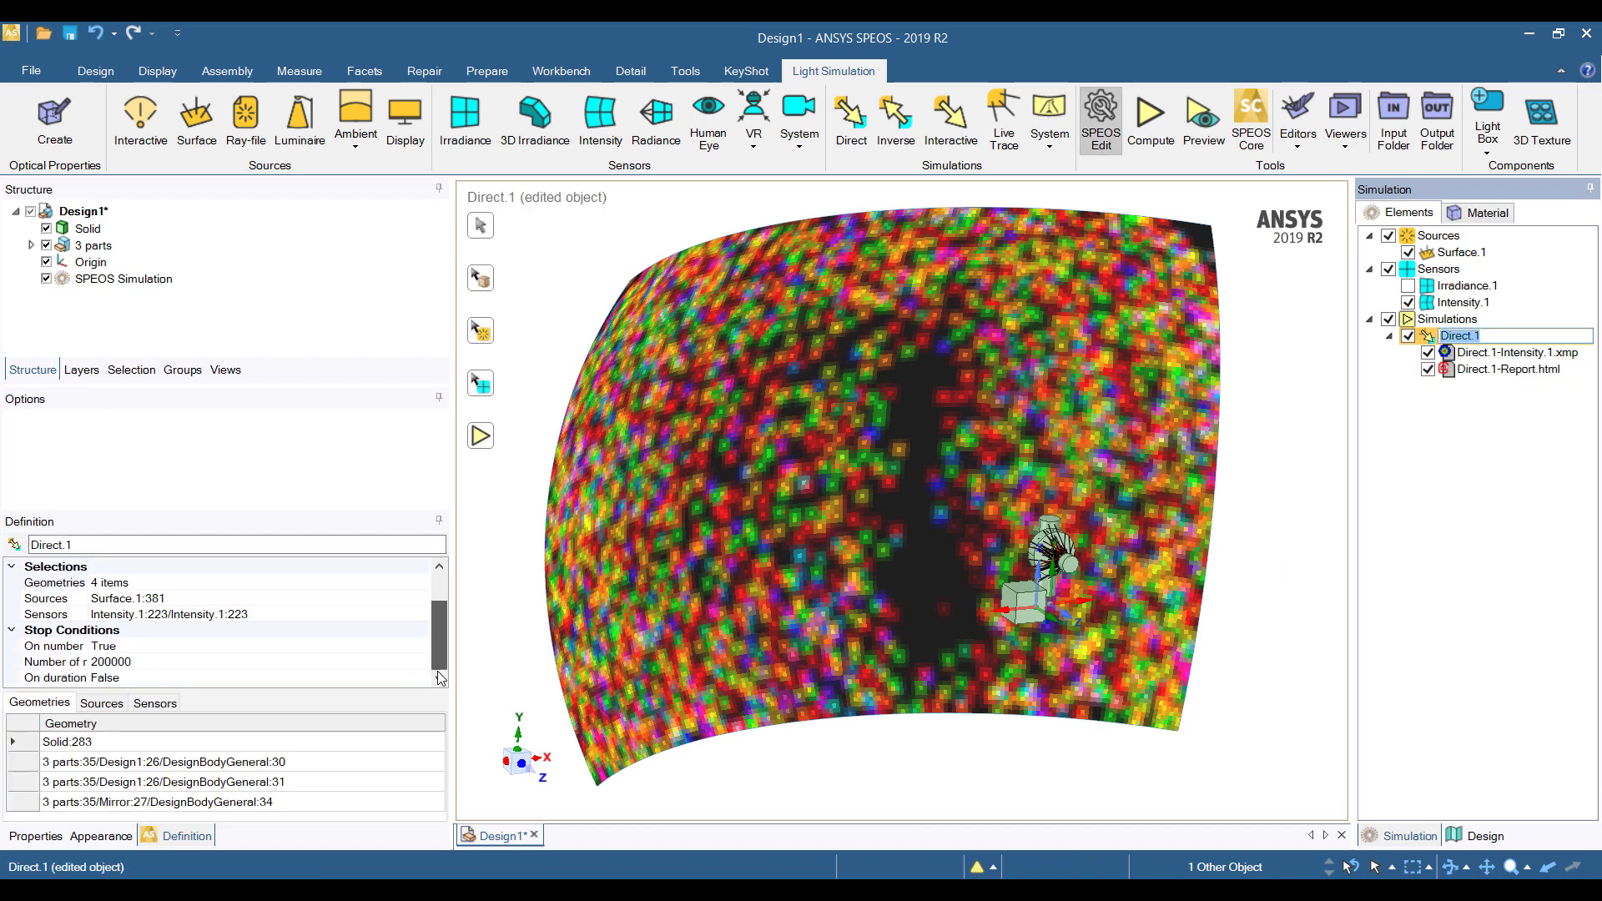
pyautogui.click(171, 661)
pyautogui.write('1e+6')
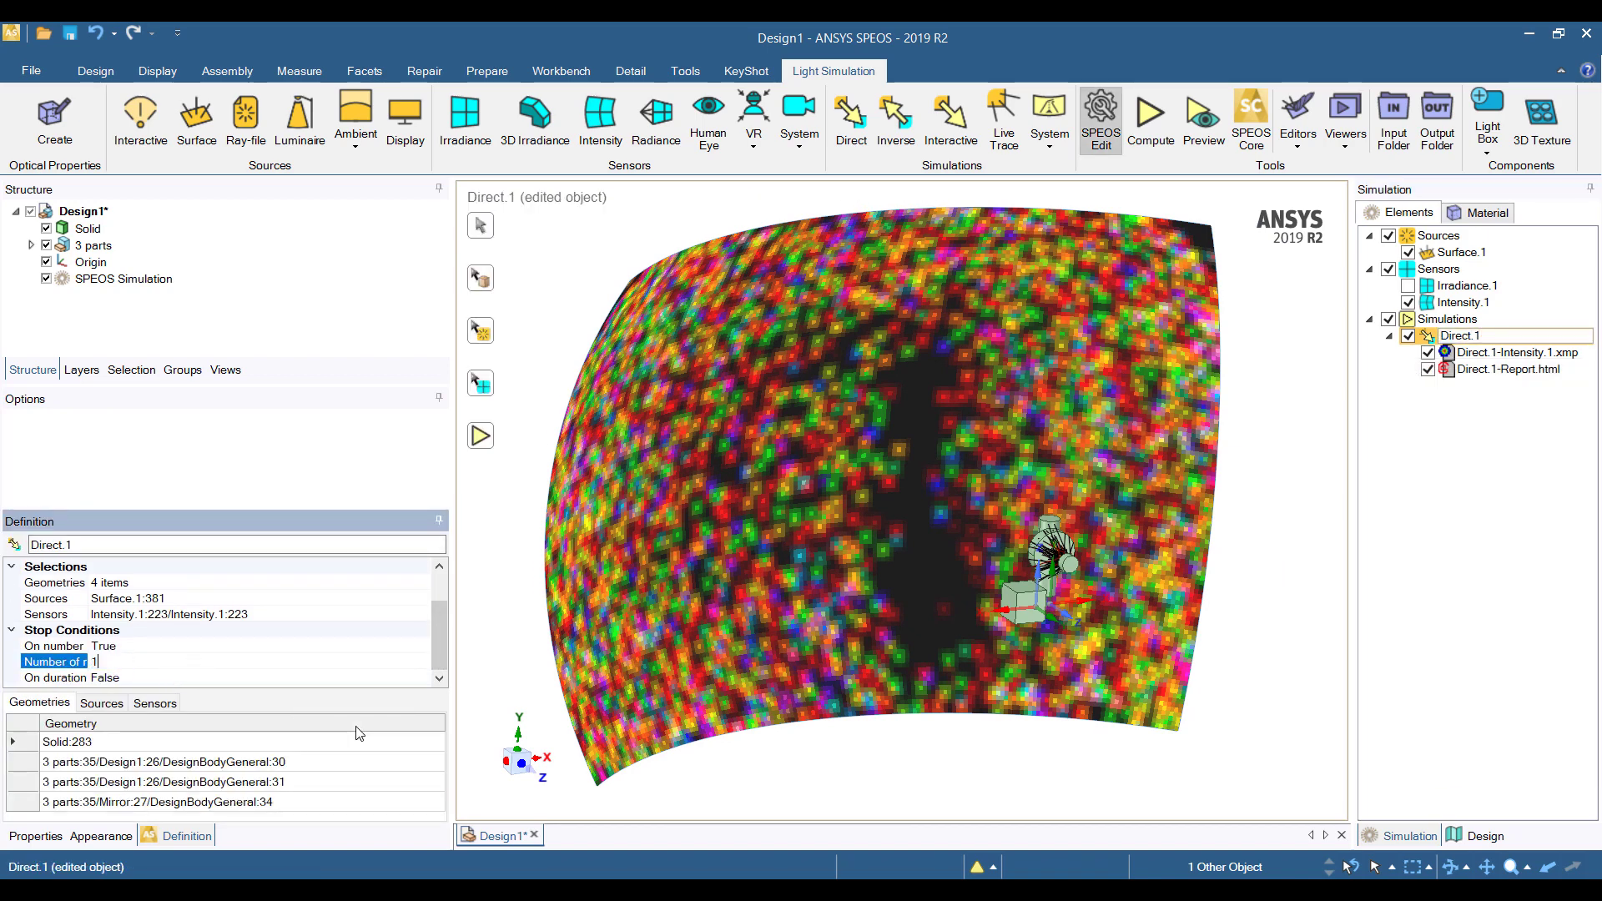
pyautogui.click(480, 436)
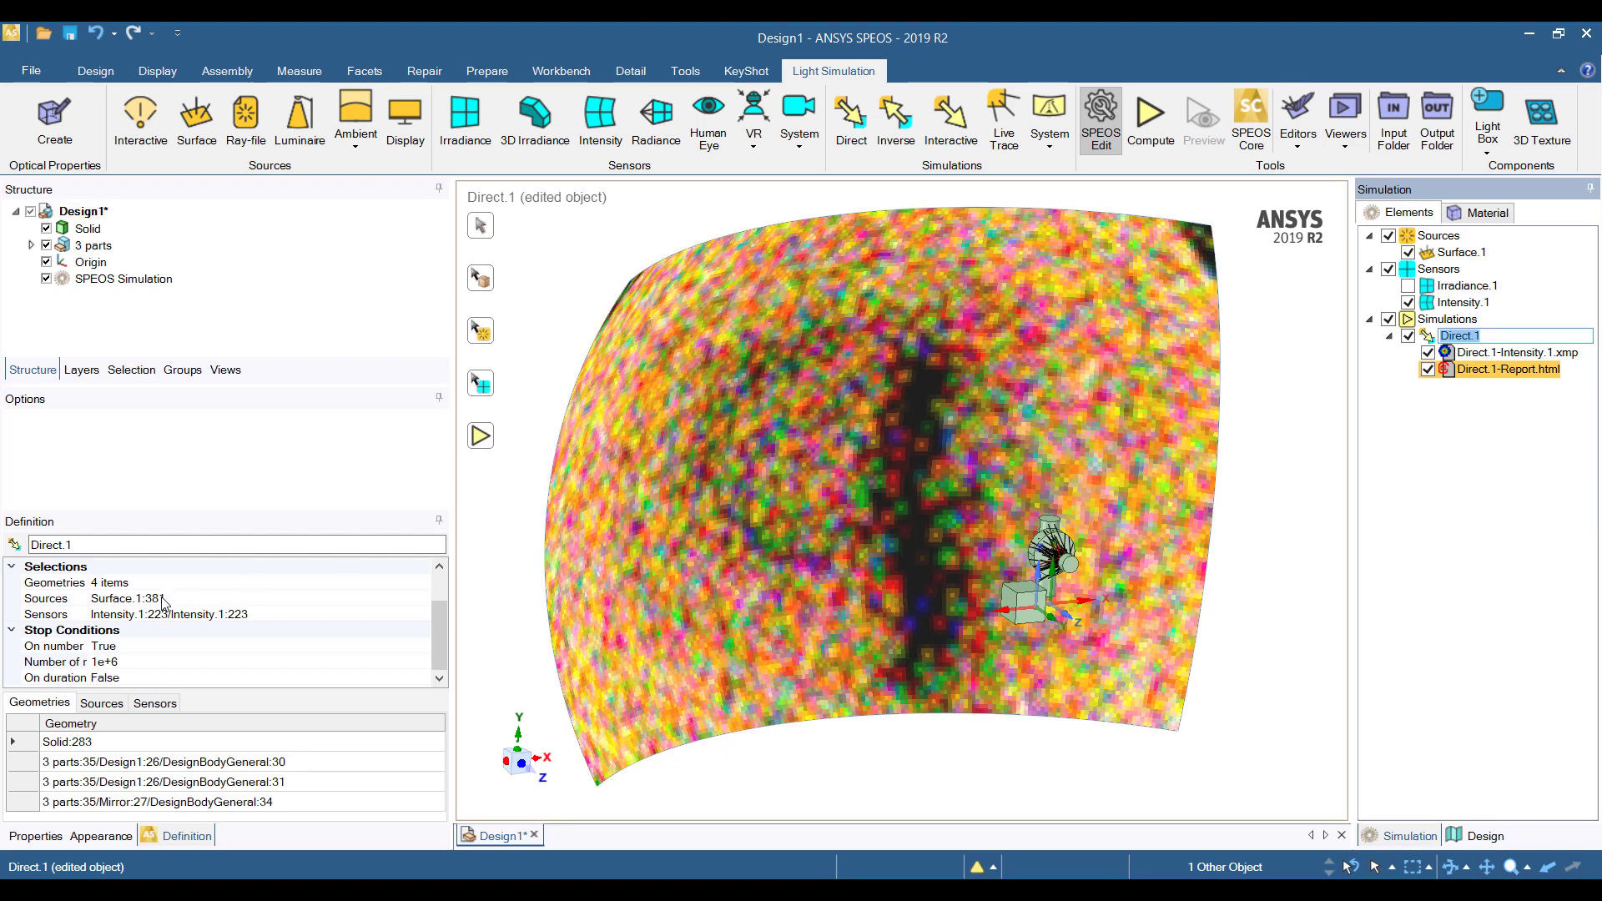
# Recompute the direct simulation with 1e+7 rays and view the Direct.1-Intensity.1.xmp result map.
pyautogui.click(169, 661)
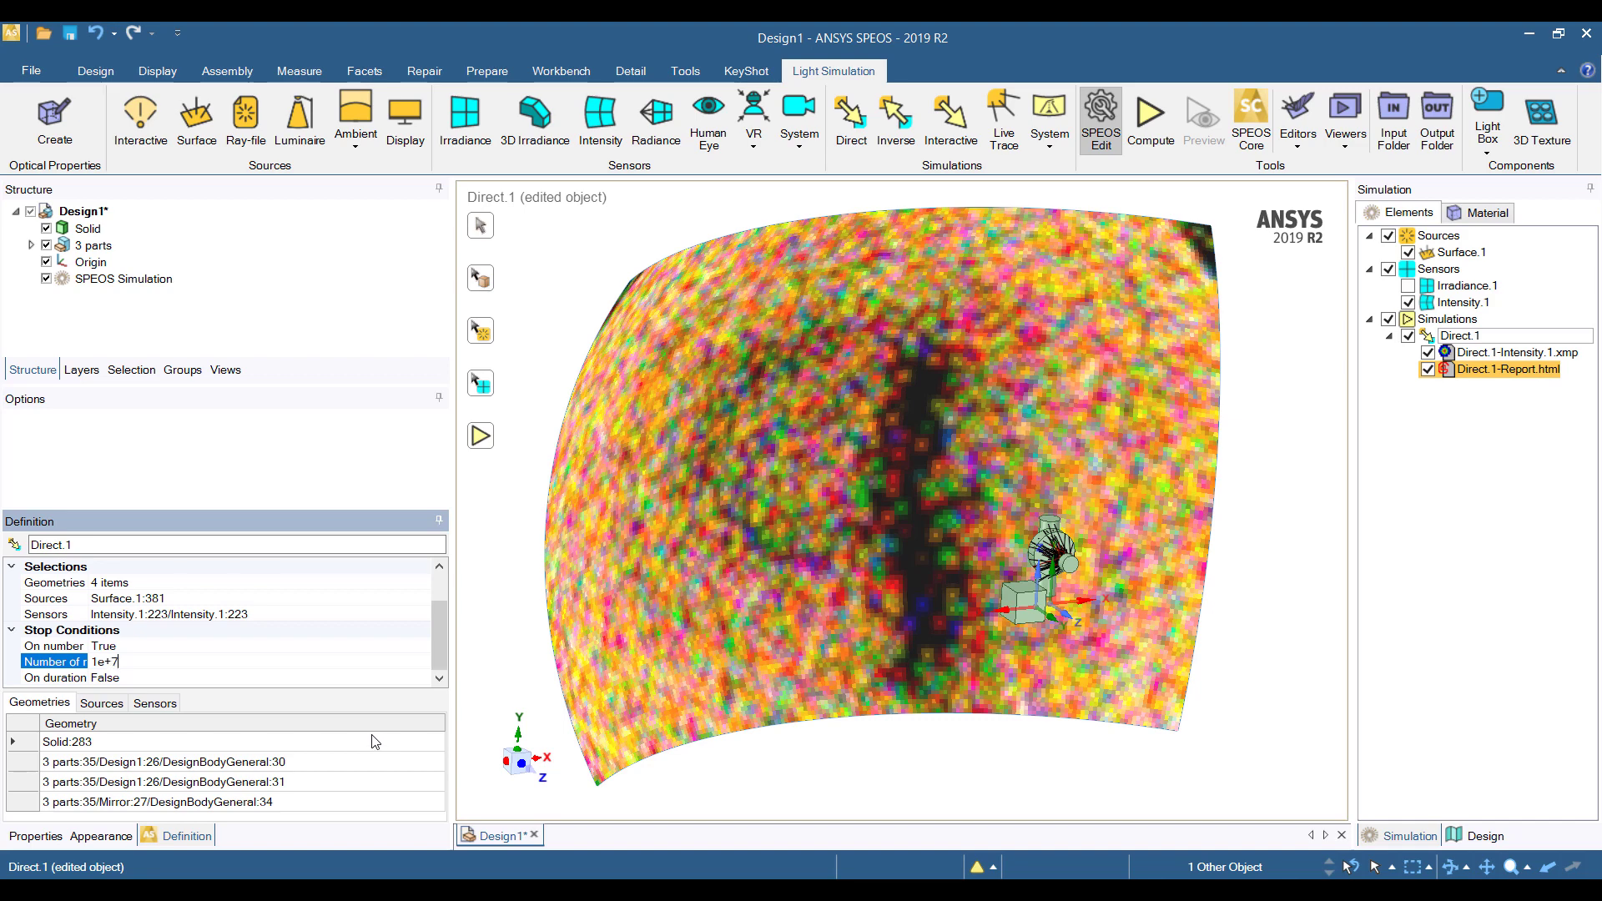
pyautogui.click(481, 436)
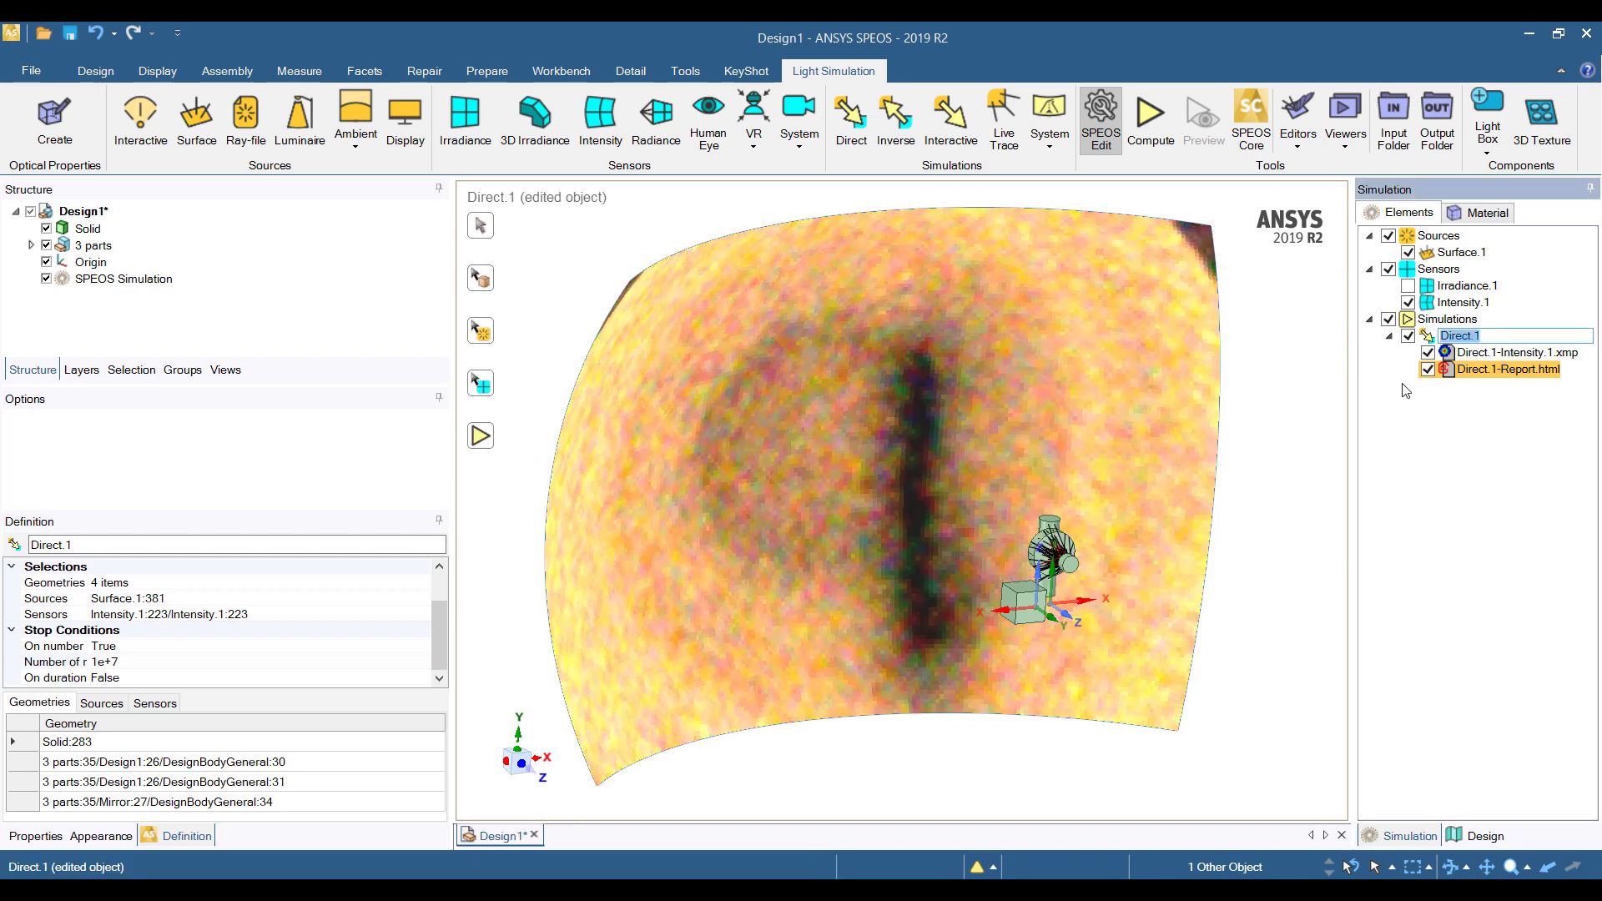
pyautogui.doubleClick(1498, 354)
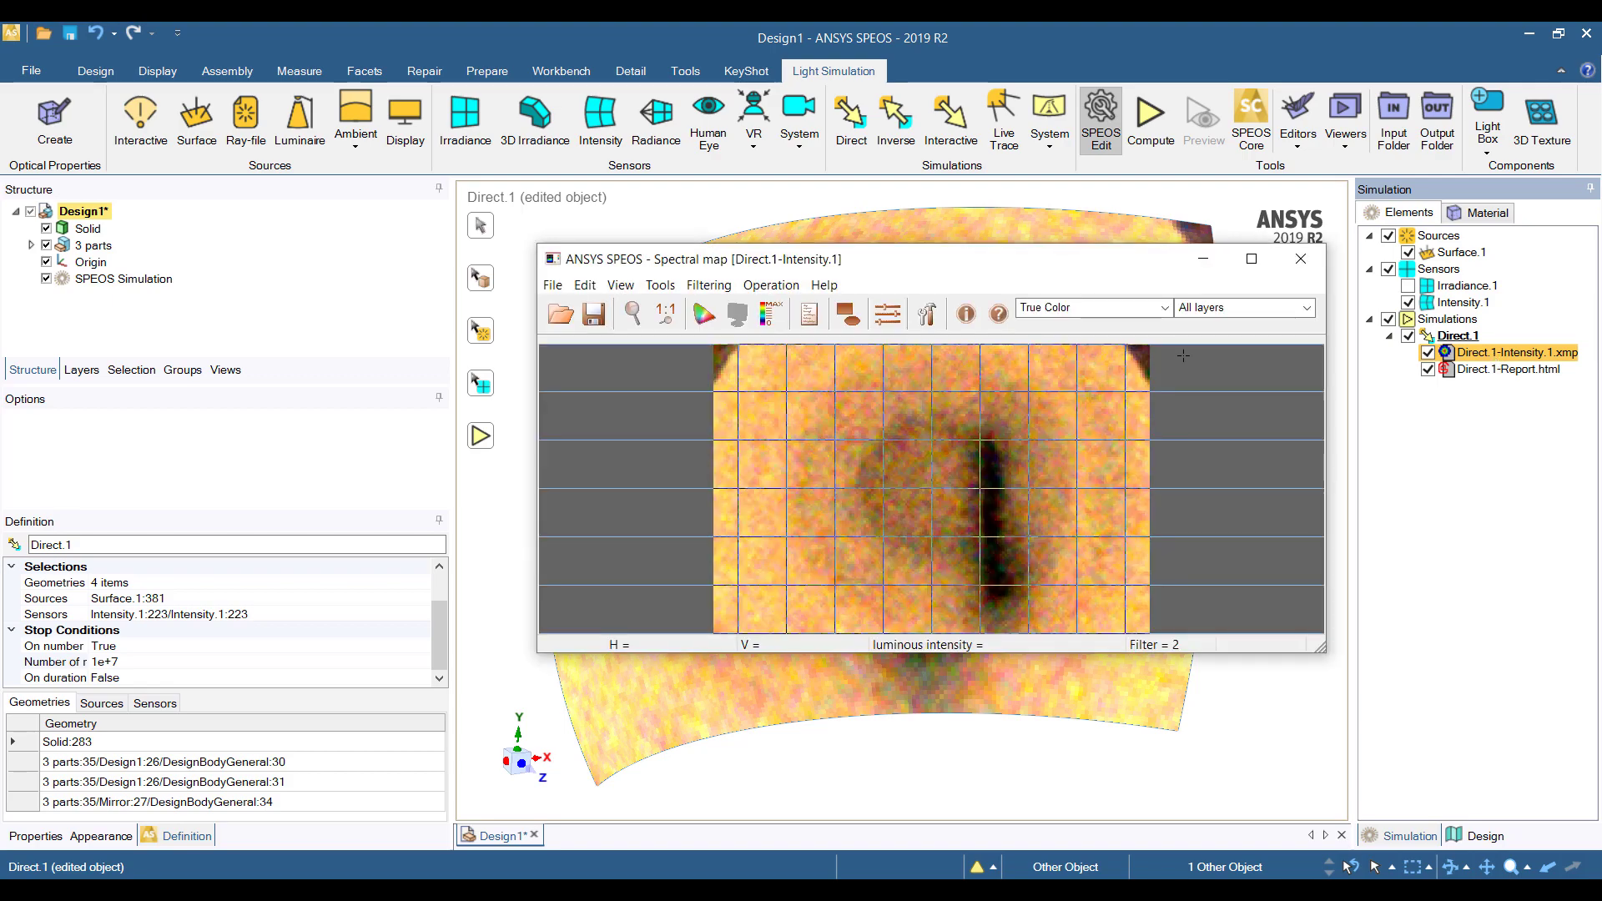
pyautogui.click(1311, 265)
# Edit the Intensity.1 sensor and set its type to Radiometric.
pyautogui.click(1469, 305)
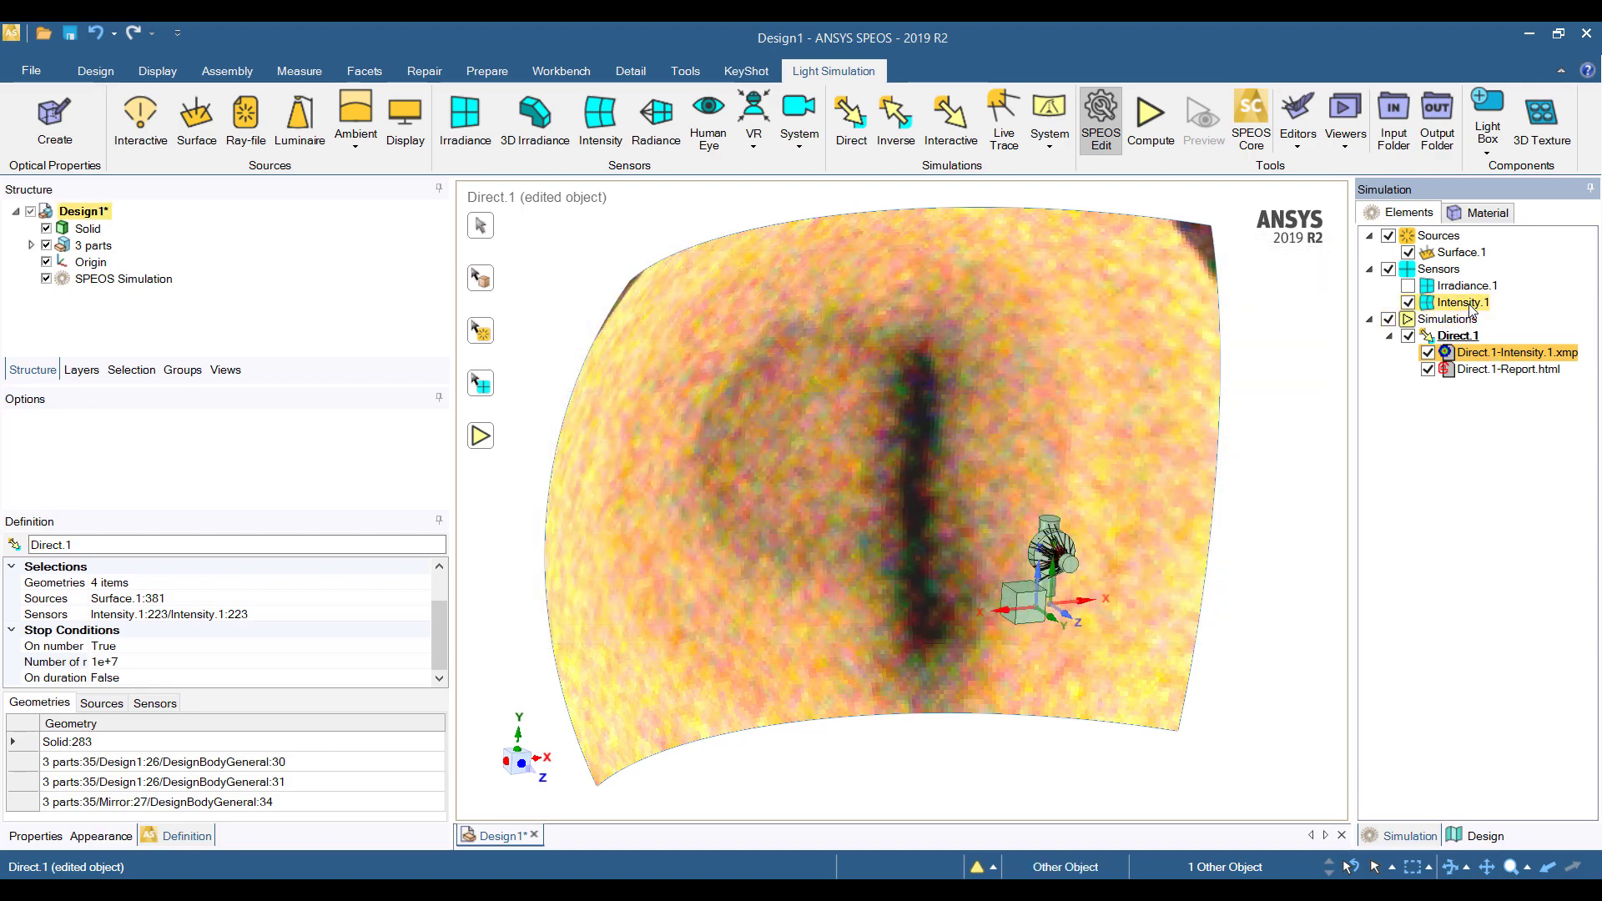
pyautogui.doubleClick(1469, 303)
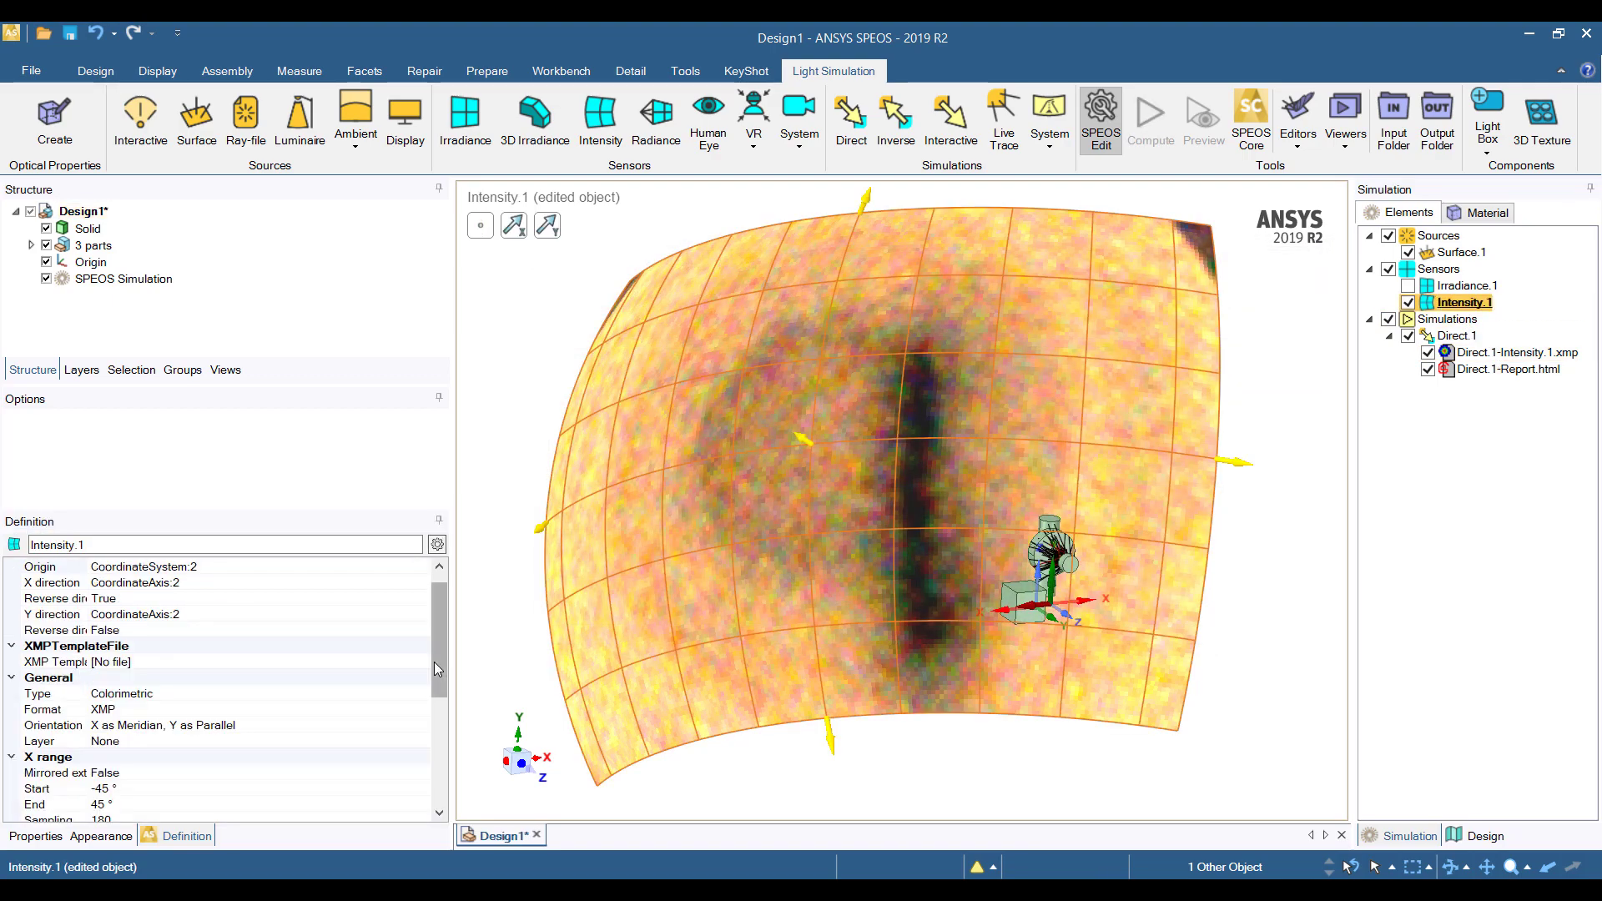
pyautogui.click(341, 693)
pyautogui.click(422, 707)
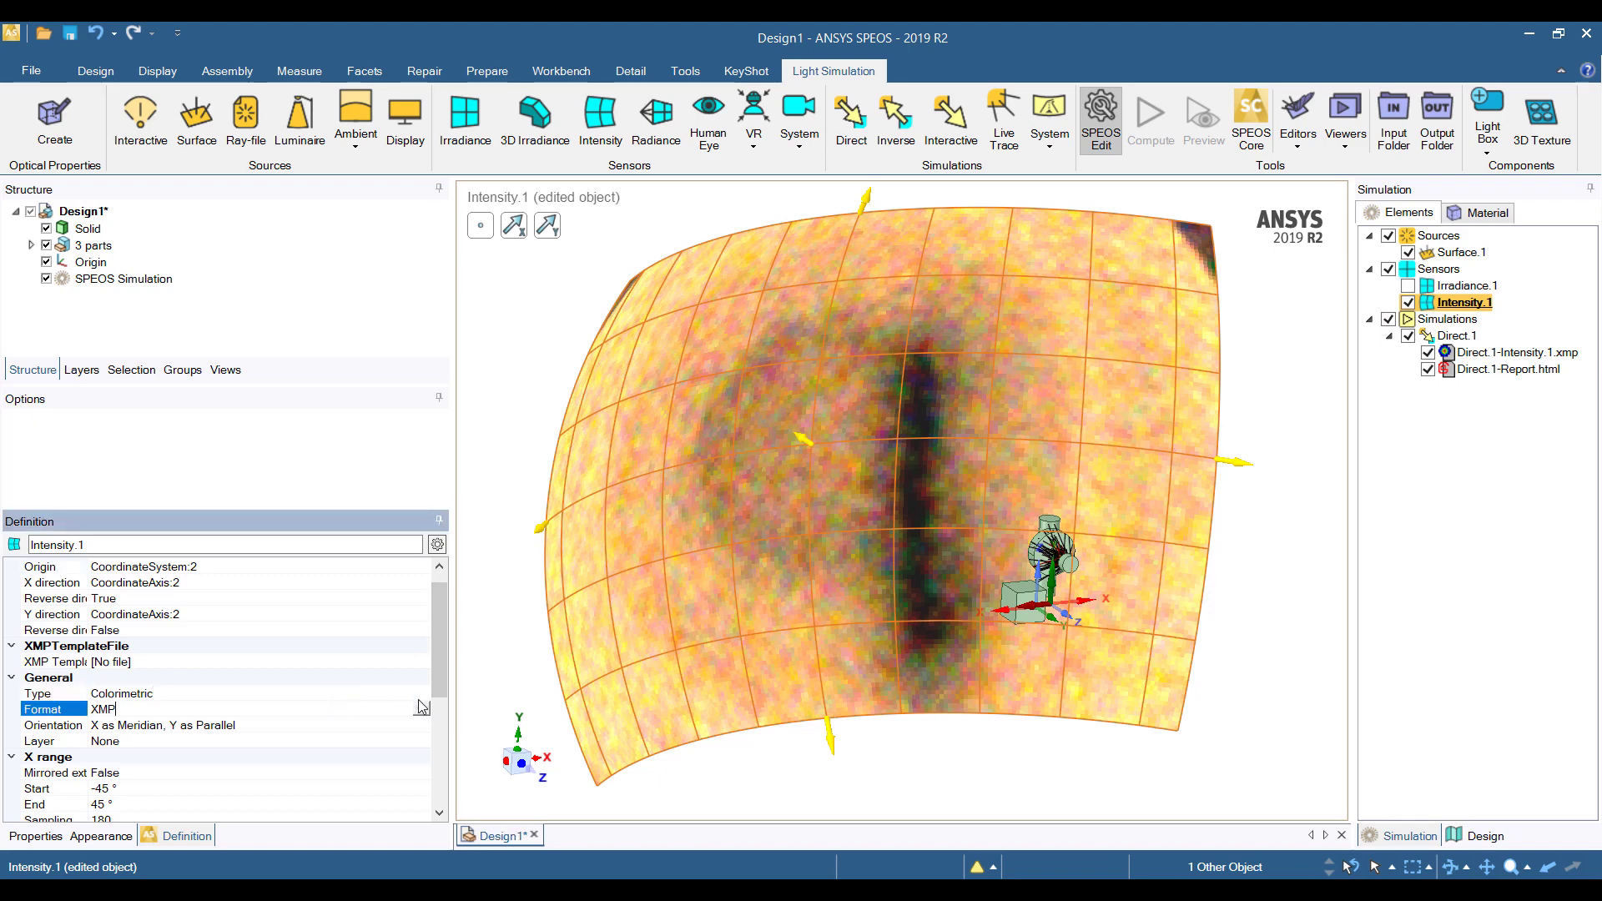
pyautogui.click(422, 693)
pyautogui.click(422, 693)
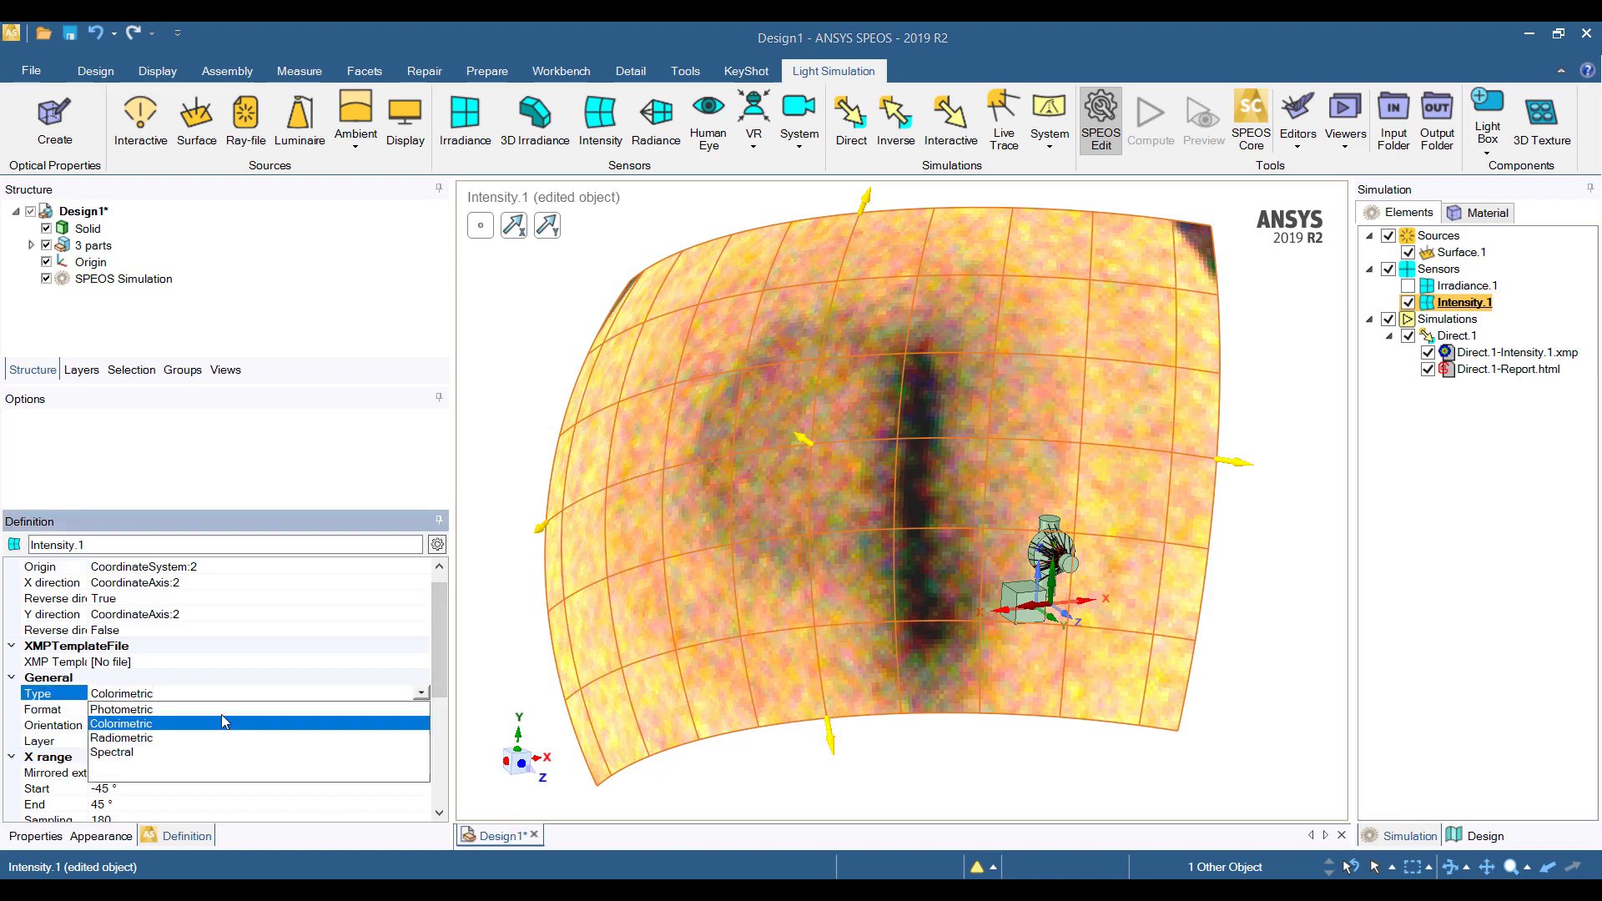
pyautogui.click(125, 739)
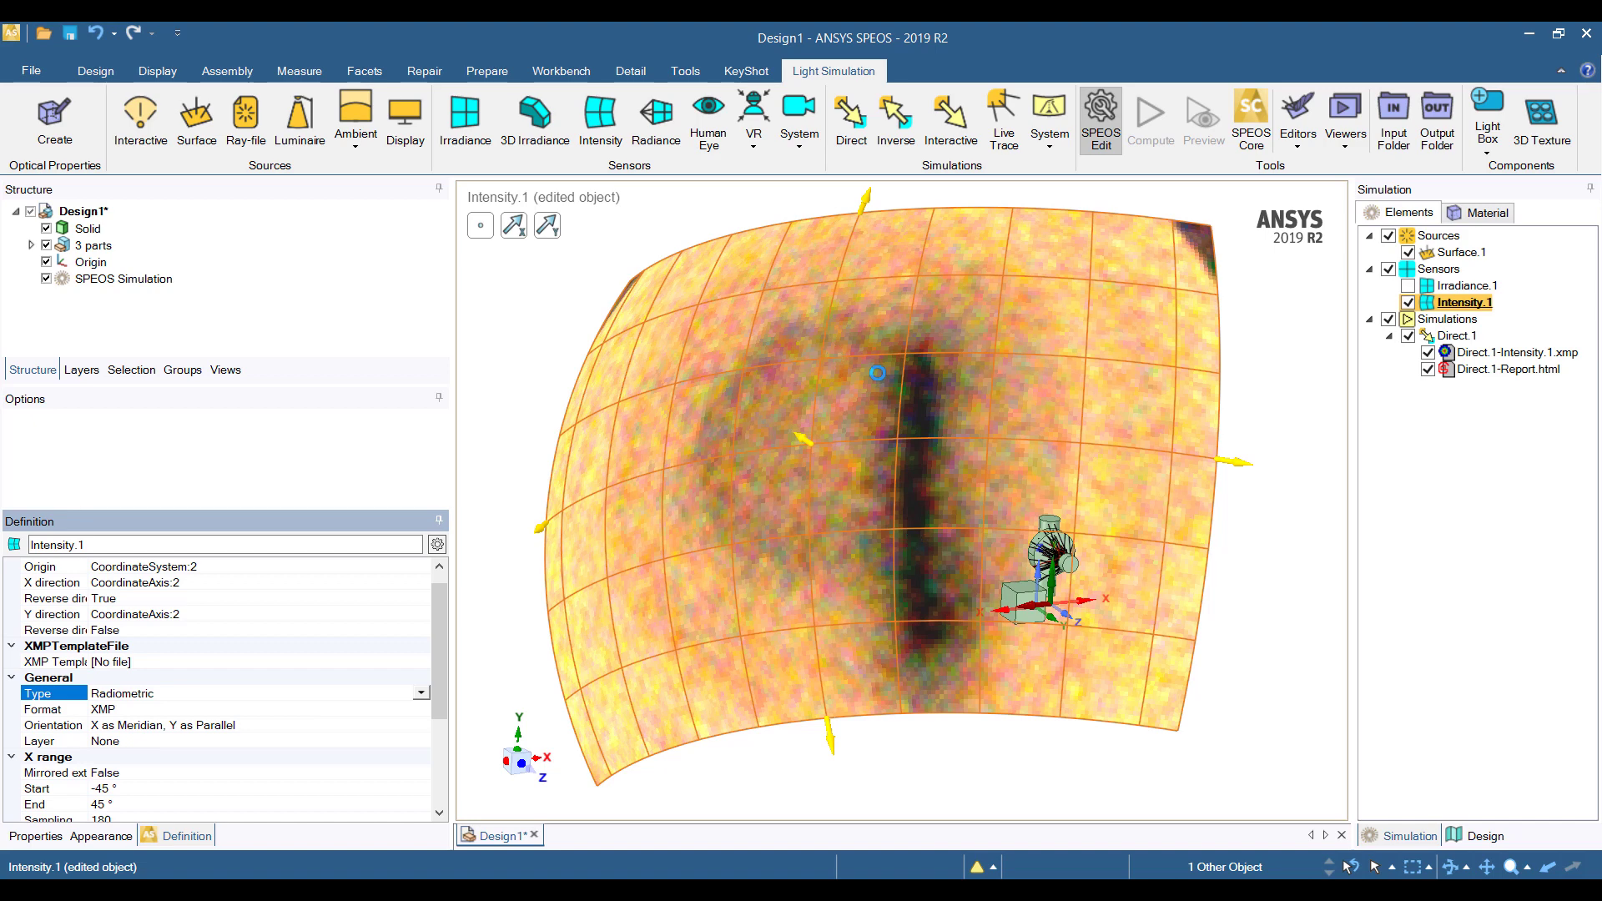
# Recompute the direct simulation with the radiometric sensor and inspect the intensity result around the model.
pyautogui.click(1459, 336)
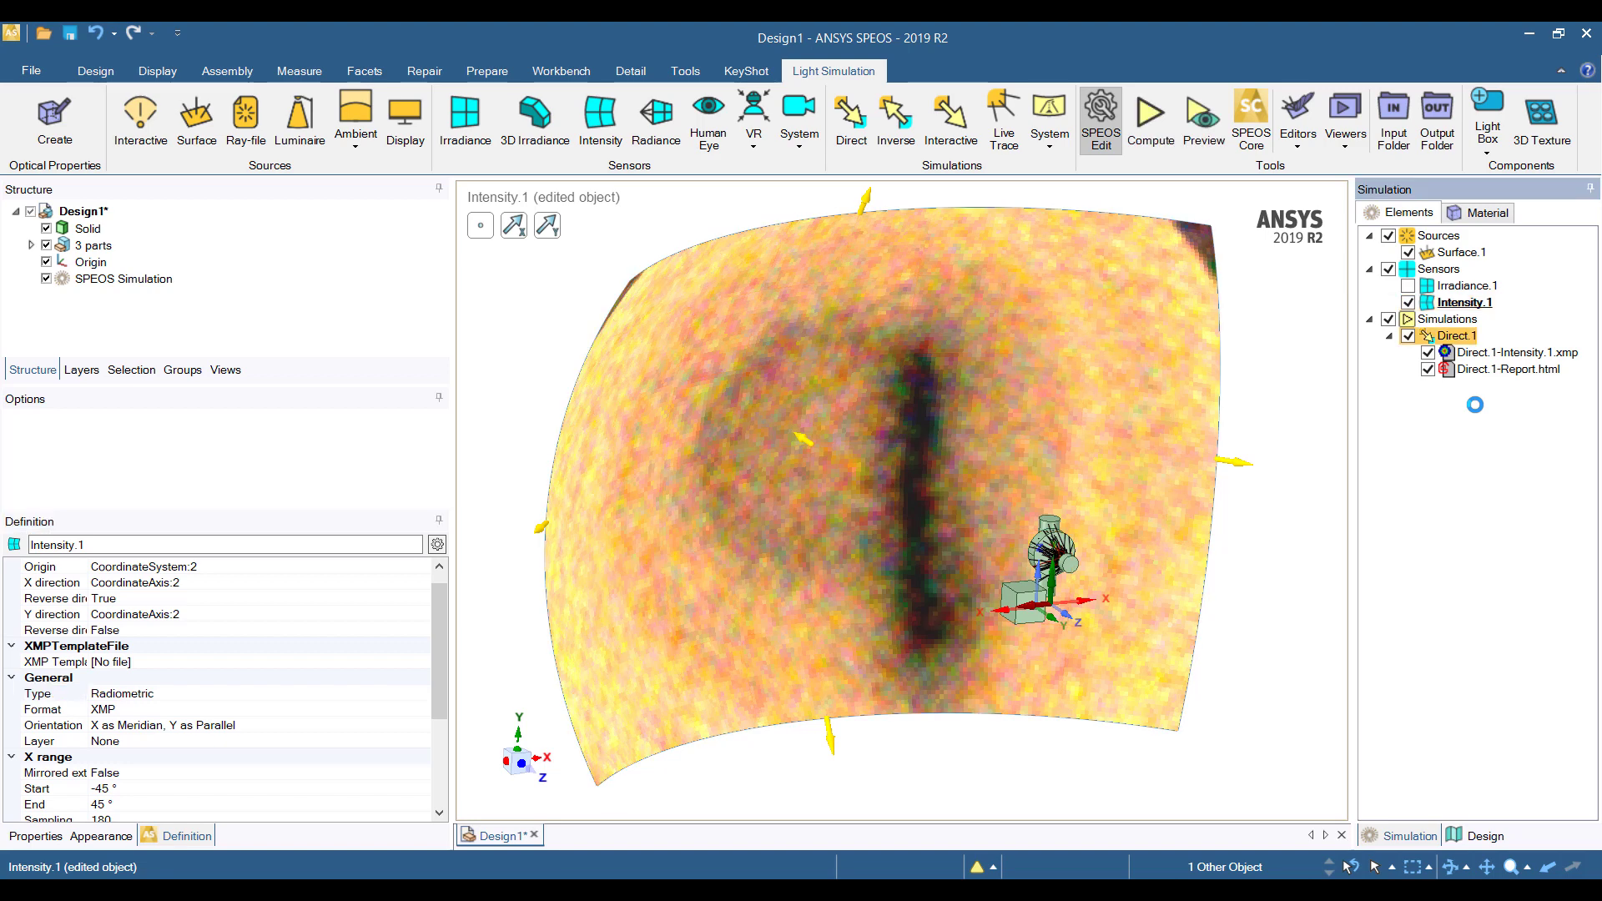
pyautogui.doubleClick(1462, 338)
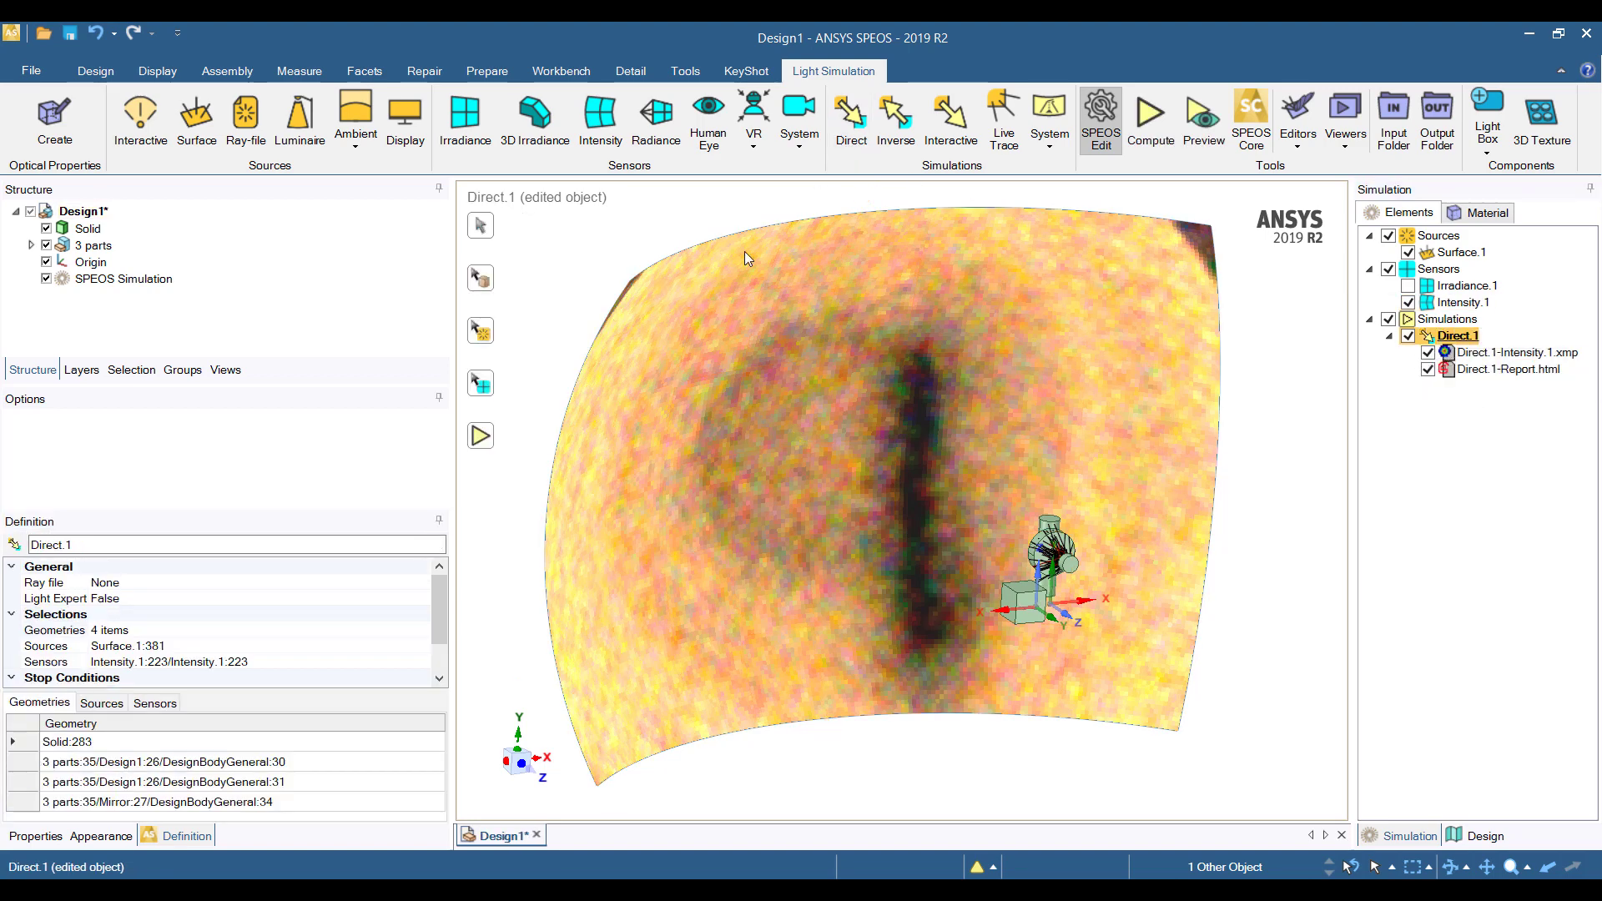
pyautogui.click(488, 435)
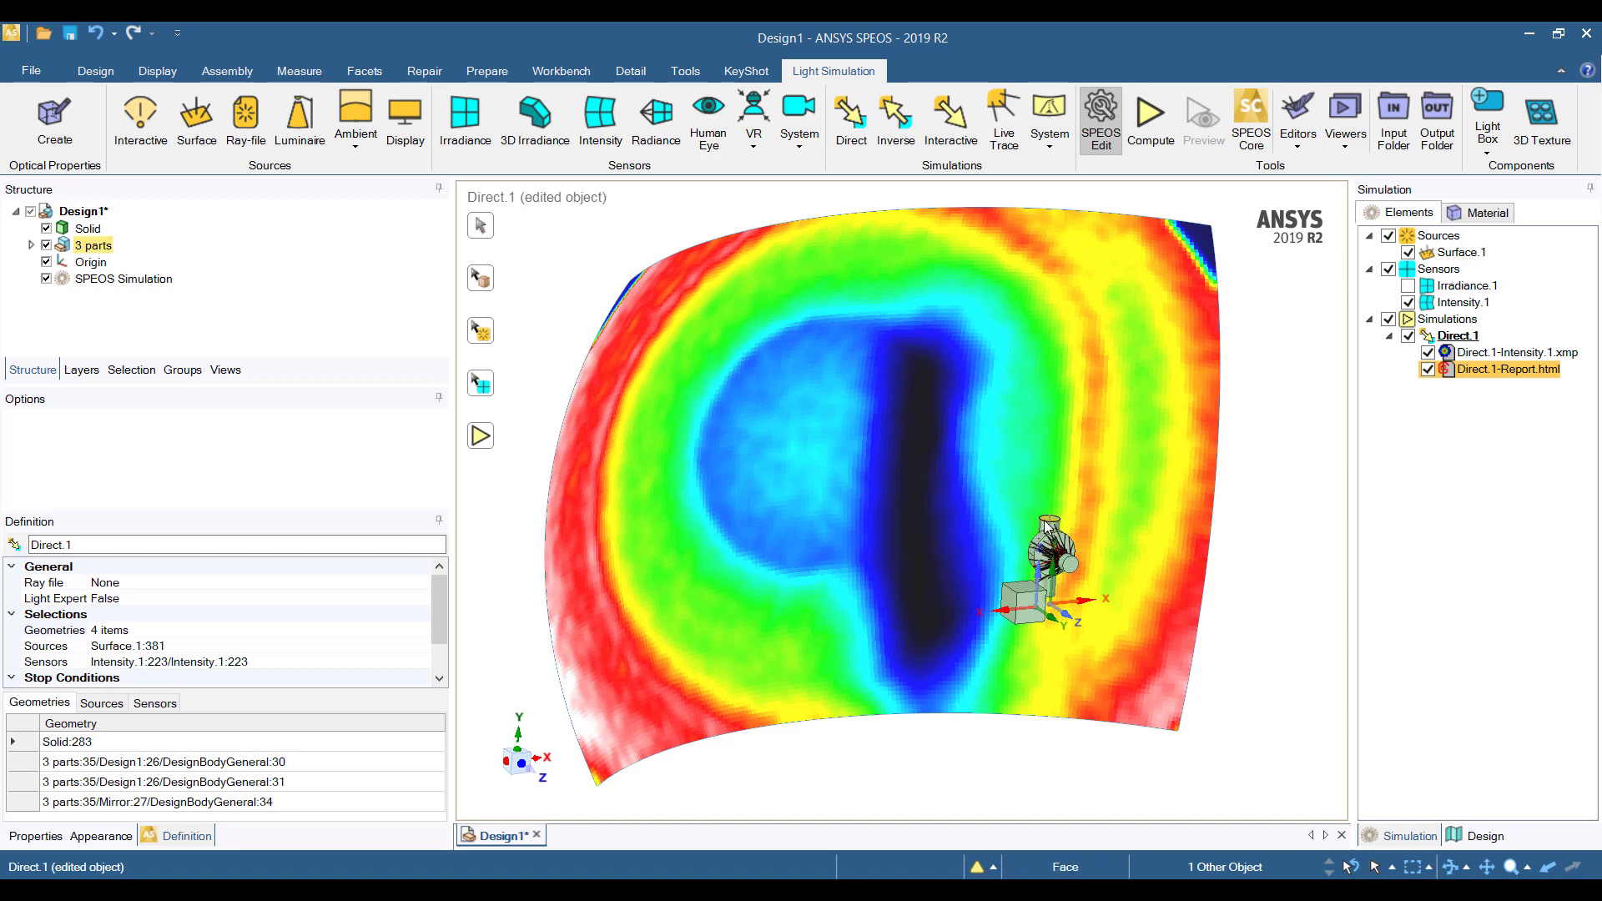
pyautogui.moveTo(1045, 528); pyautogui.dragTo(1030, 513, button='middle')
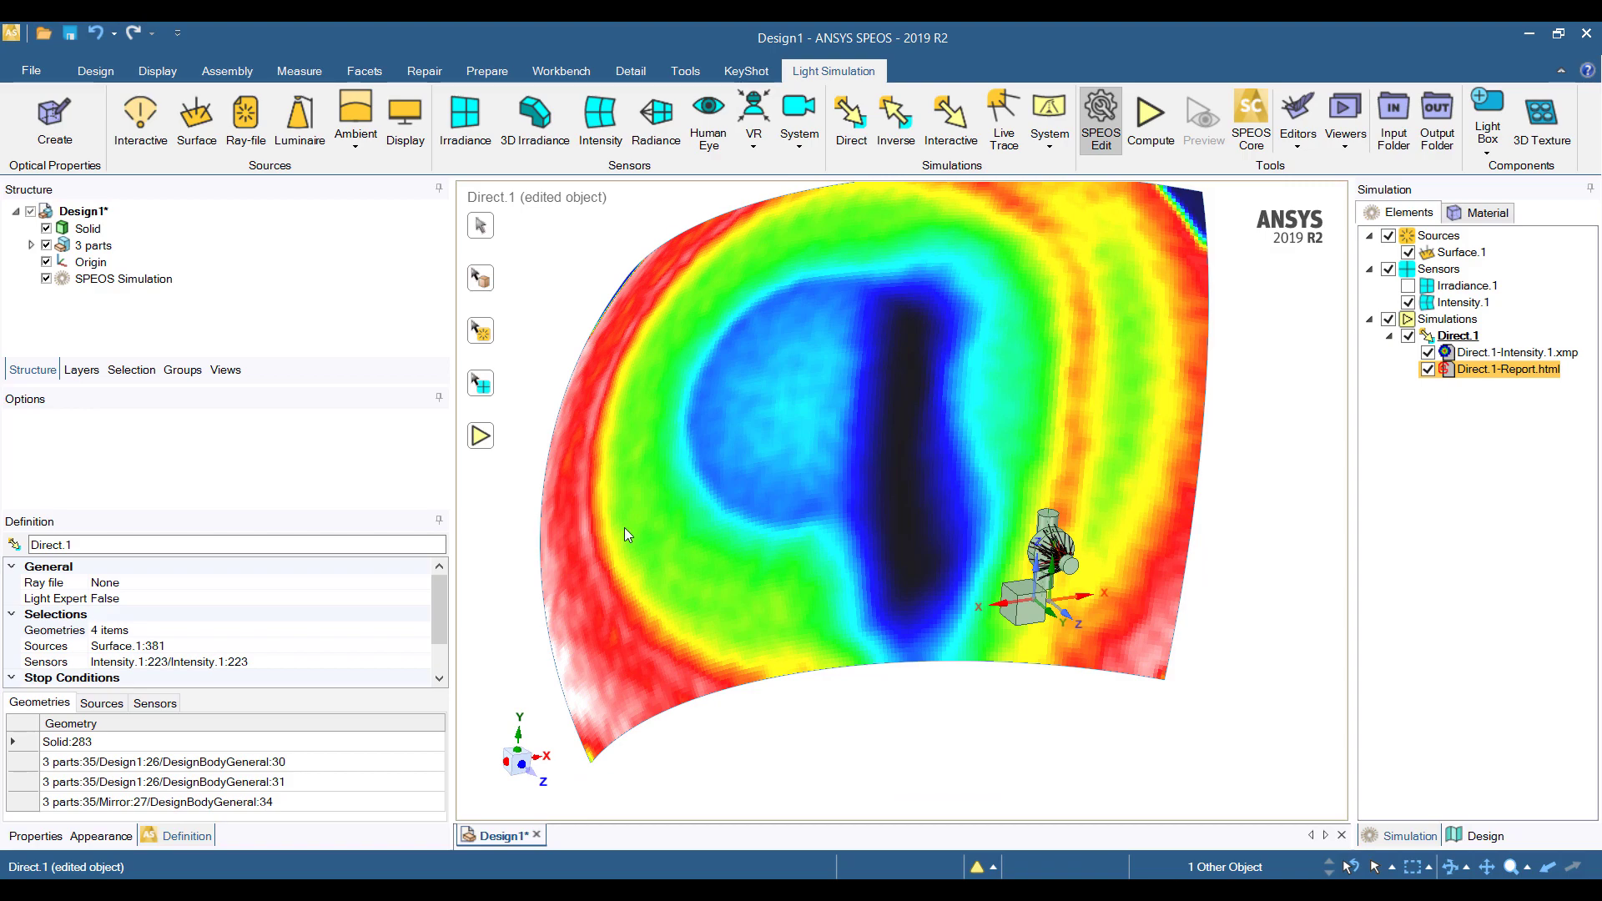
pyautogui.moveTo(700, 578); pyautogui.dragTo(787, 574, button='middle')
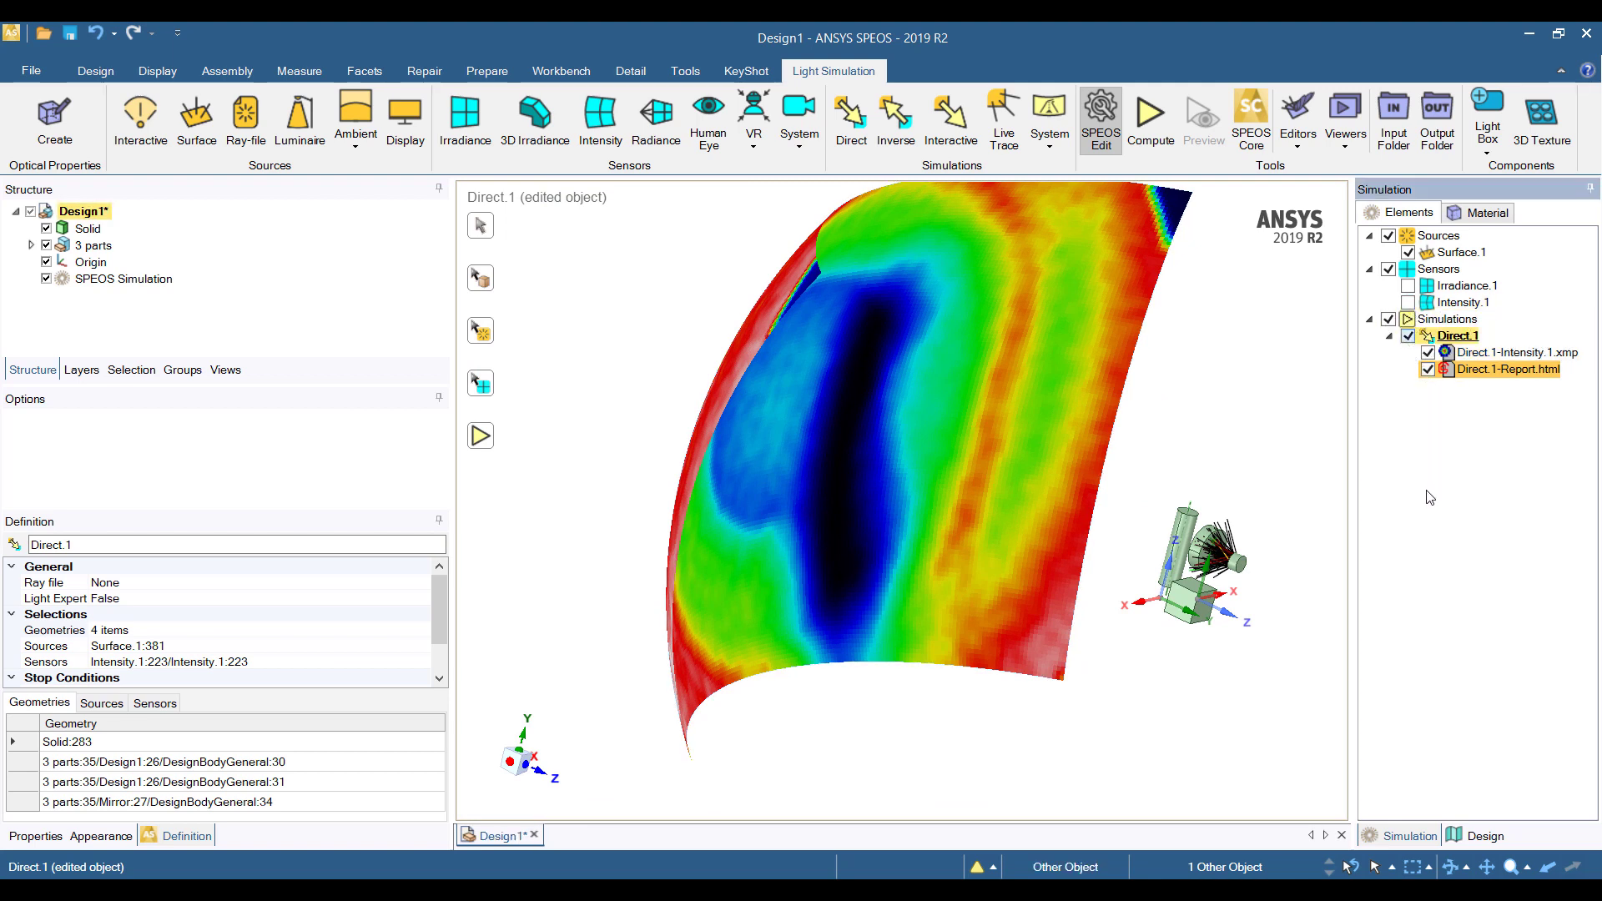
# Hide the direct simulation and its results, and add a human eye sensor with its default settings.
pyautogui.click(1427, 355)
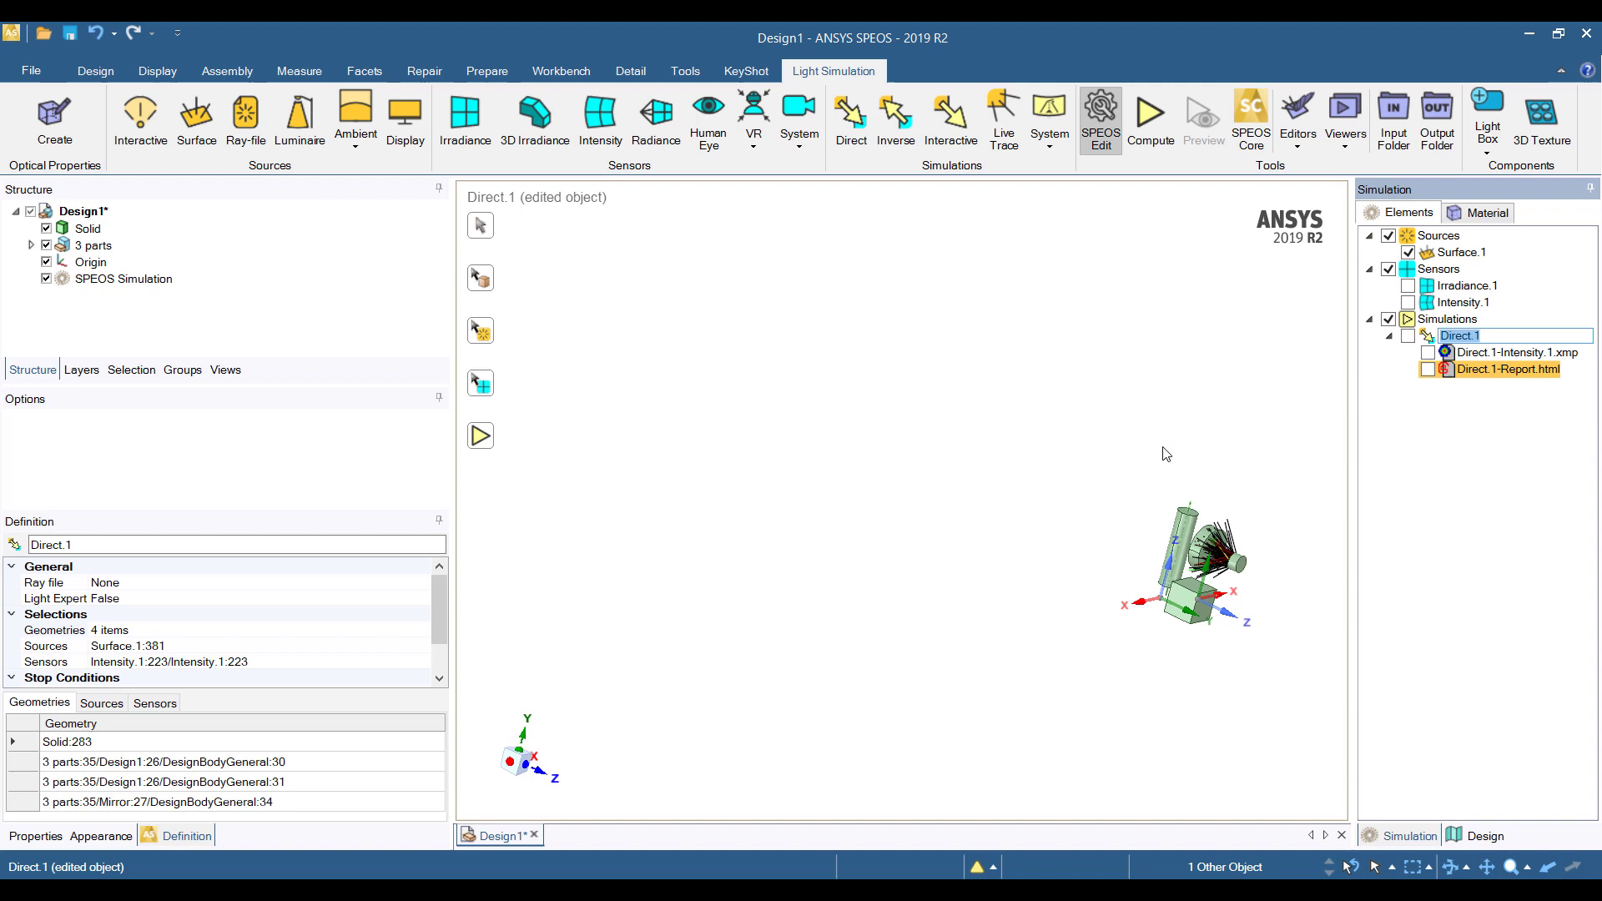
pyautogui.press('Escape')
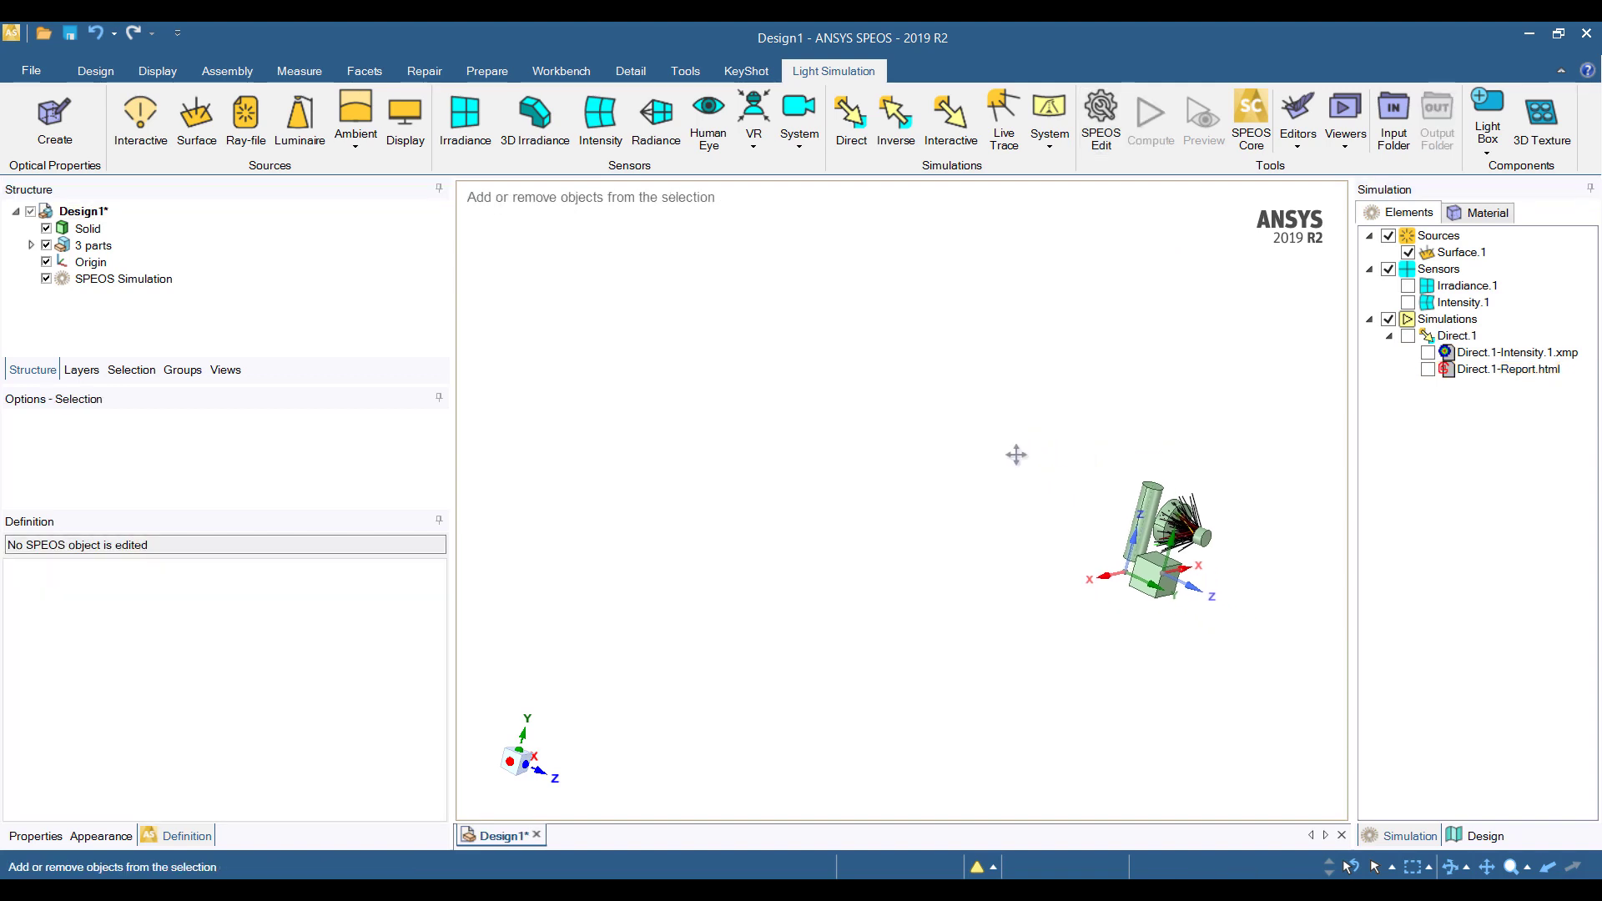
pyautogui.moveTo(1017, 455); pyautogui.dragTo(968, 267, button='middle')
pyautogui.scroll(5, 1053, 501)
pyautogui.click(708, 117)
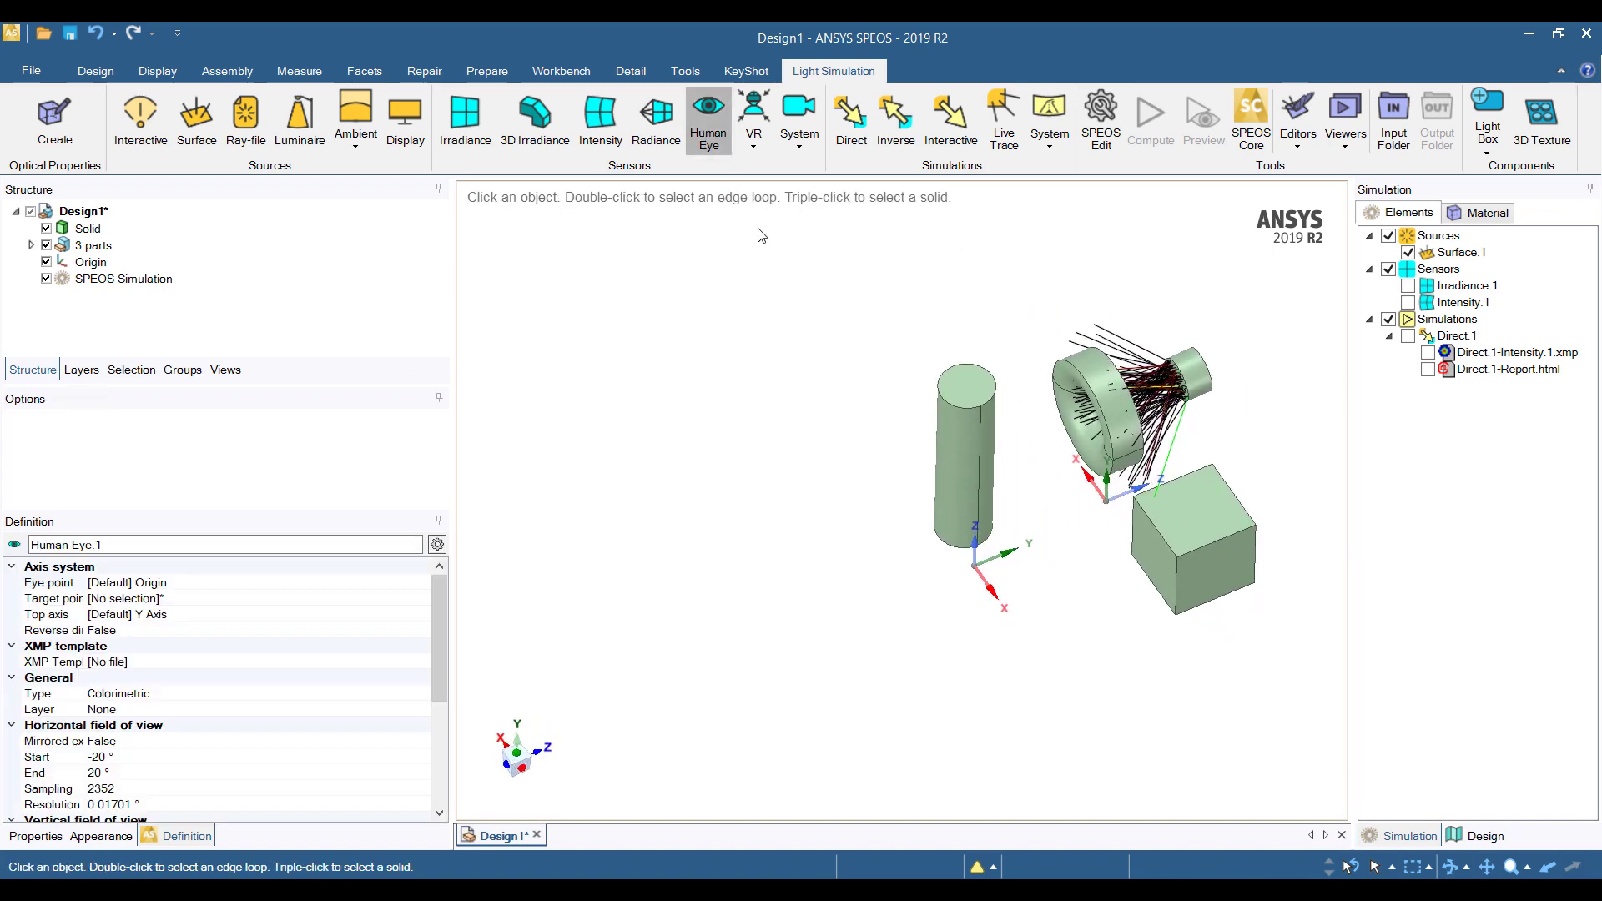
pyautogui.keyDown('shift'); pyautogui.moveTo(706, 605); pyautogui.dragTo(926, 404, button='middle'); pyautogui.keyUp('shift')
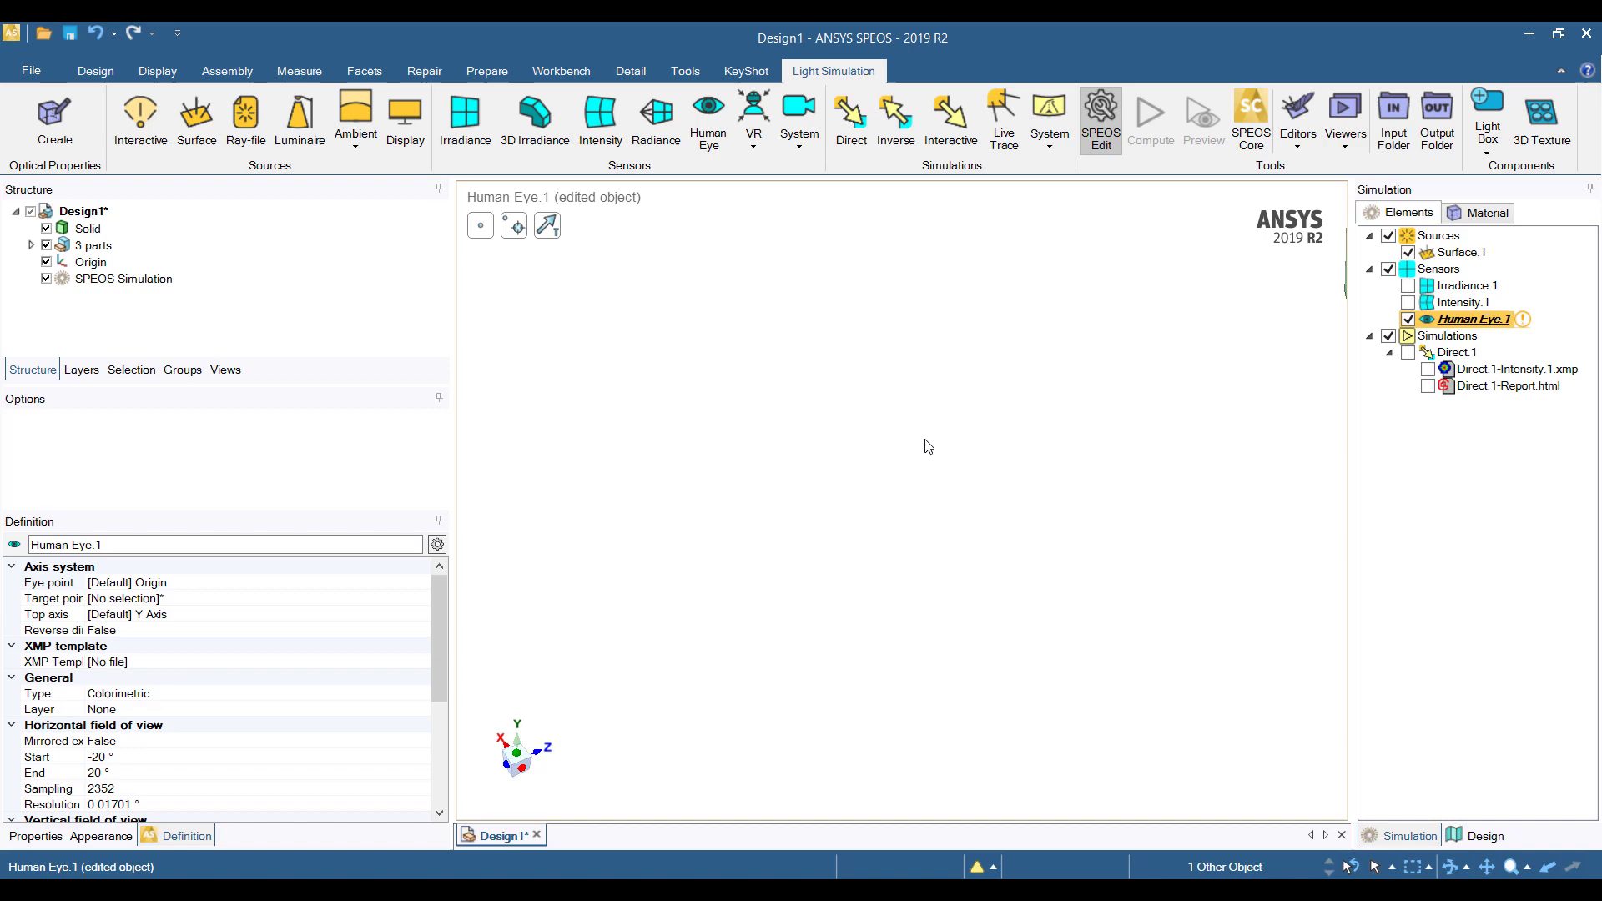
pyautogui.press('Escape')
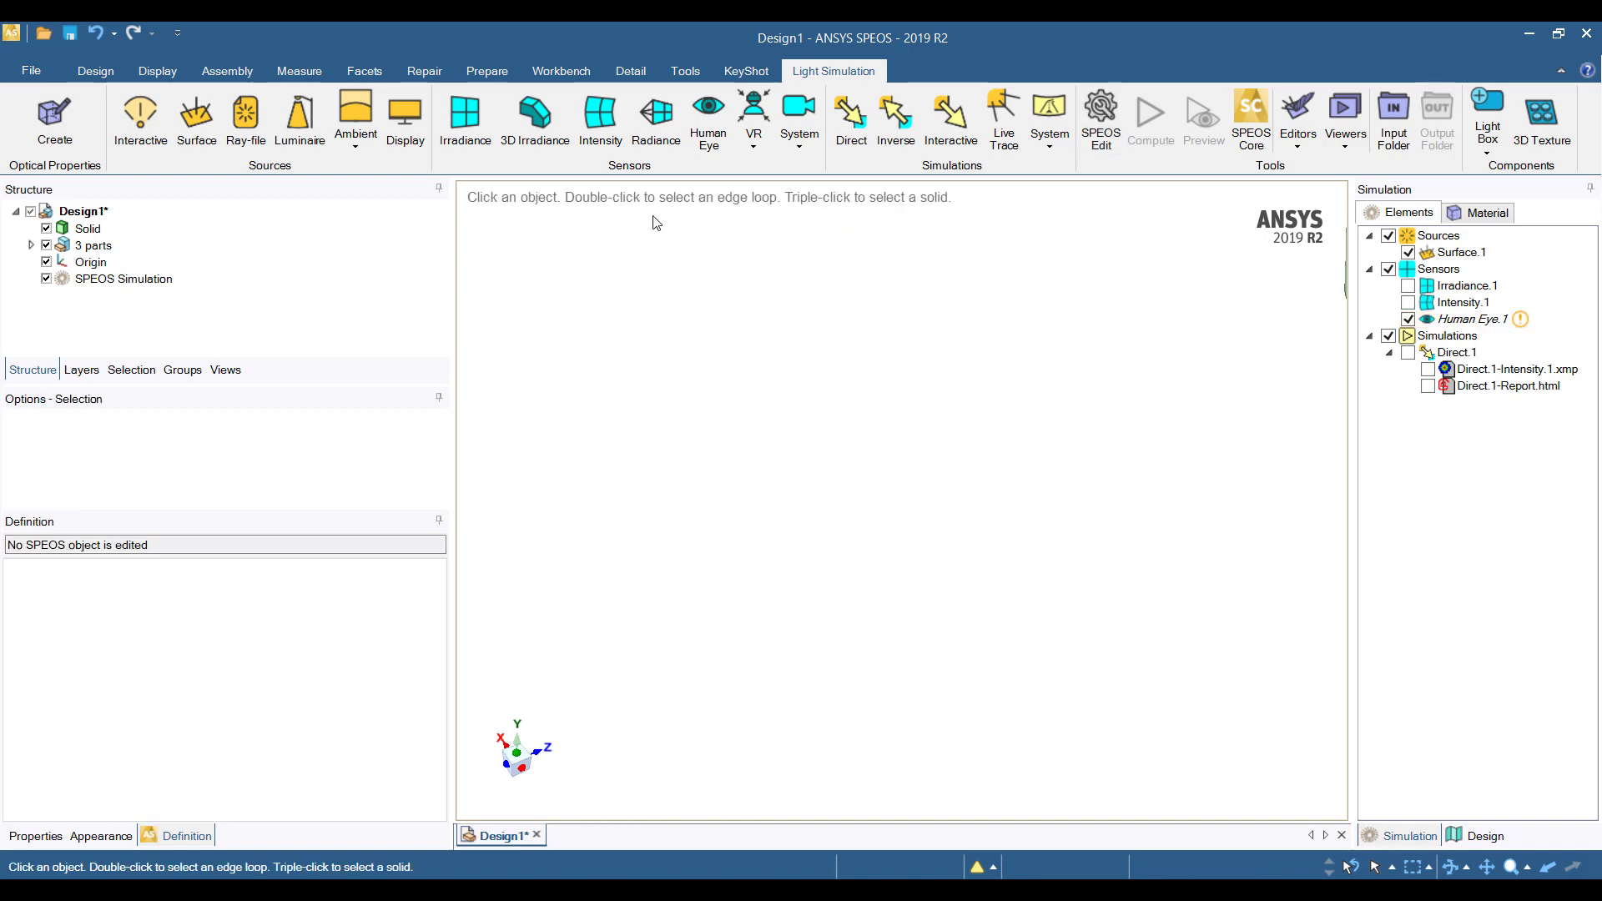
# Copy the coordinate system beside the surface source about 1575 mm away from the parts, along its negative Z direction.
pyautogui.click(90, 70)
pyautogui.click(115, 98)
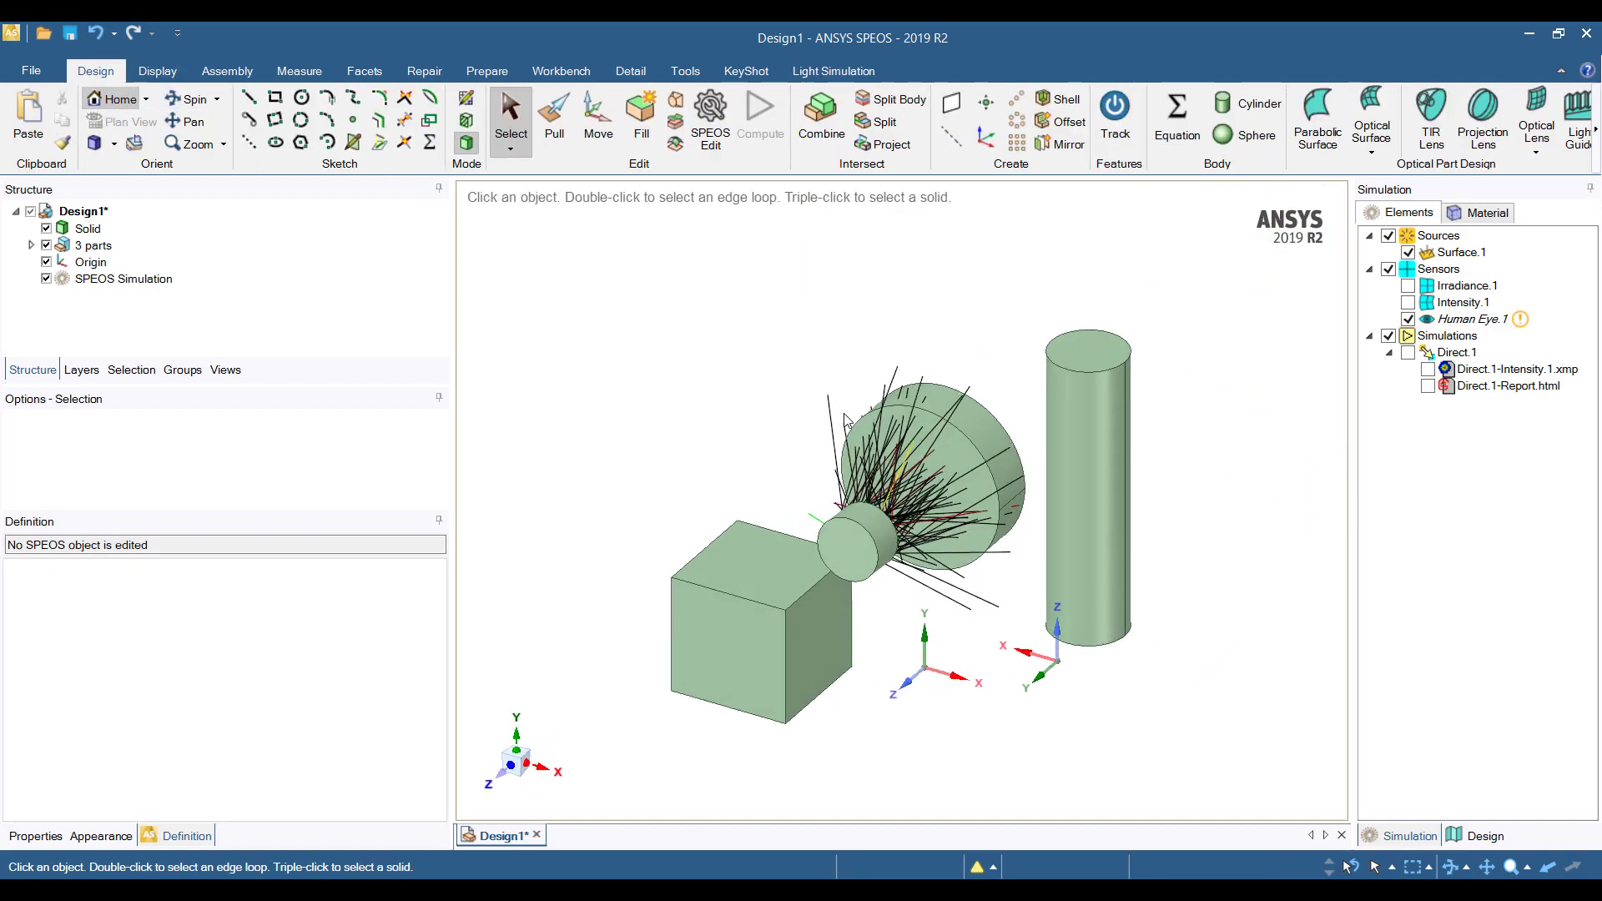
pyautogui.moveTo(846, 420); pyautogui.dragTo(893, 534, button='middle')
pyautogui.click(887, 538)
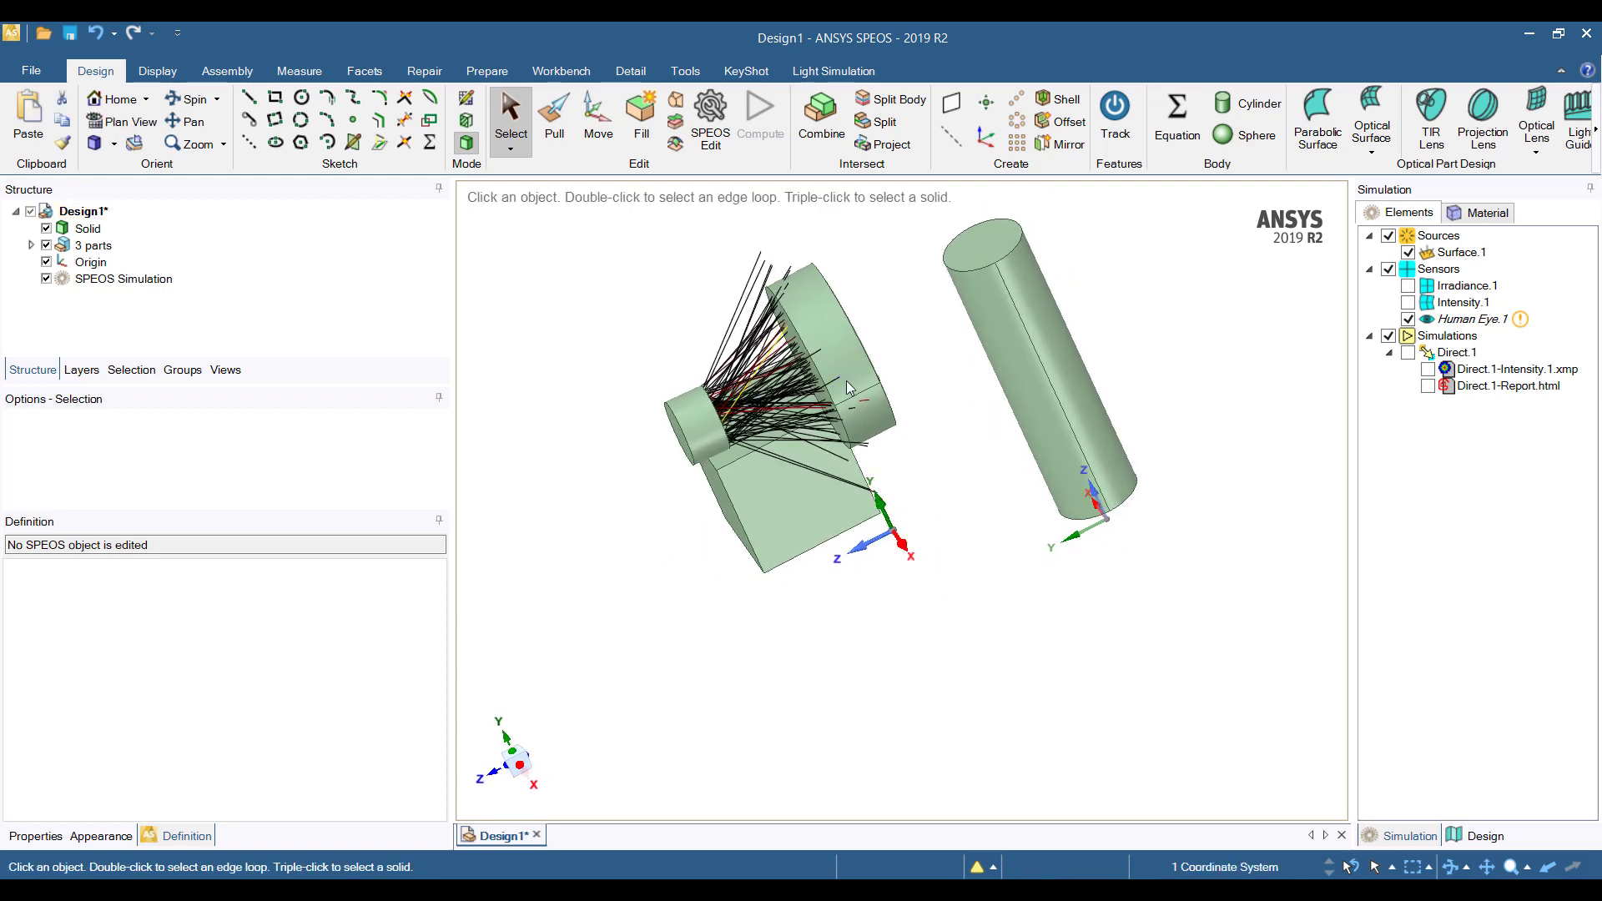
pyautogui.click(599, 117)
pyautogui.moveTo(1002, 680); pyautogui.dragTo(966, 688, button='middle')
pyautogui.scroll(-5, 959, 465)
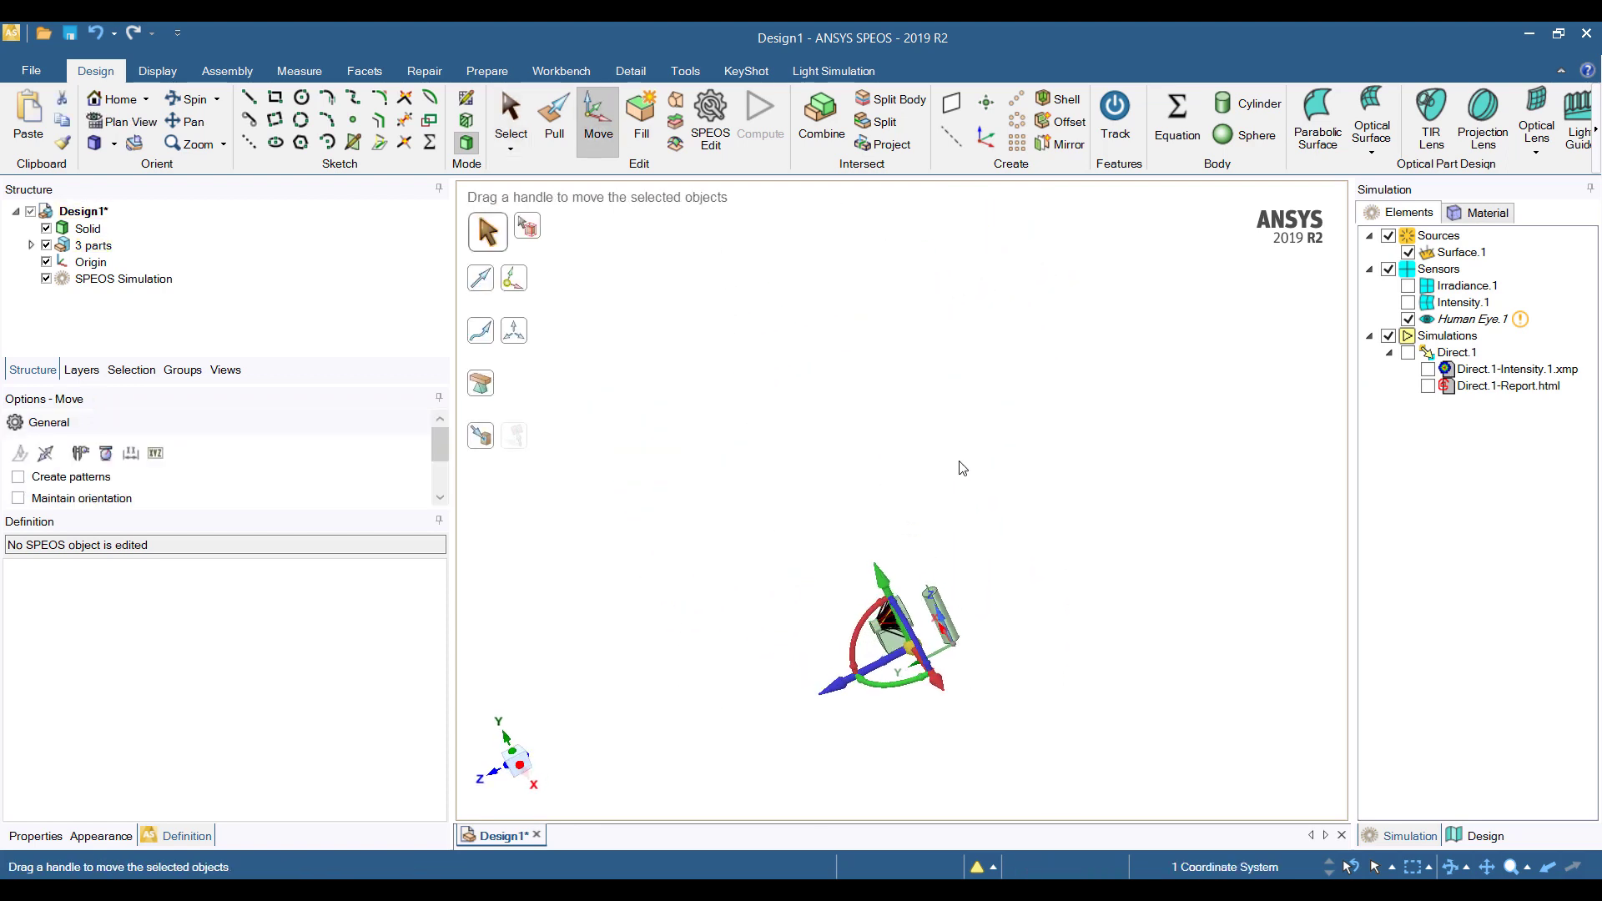
pyautogui.moveTo(952, 454); pyautogui.dragTo(972, 513, button='middle')
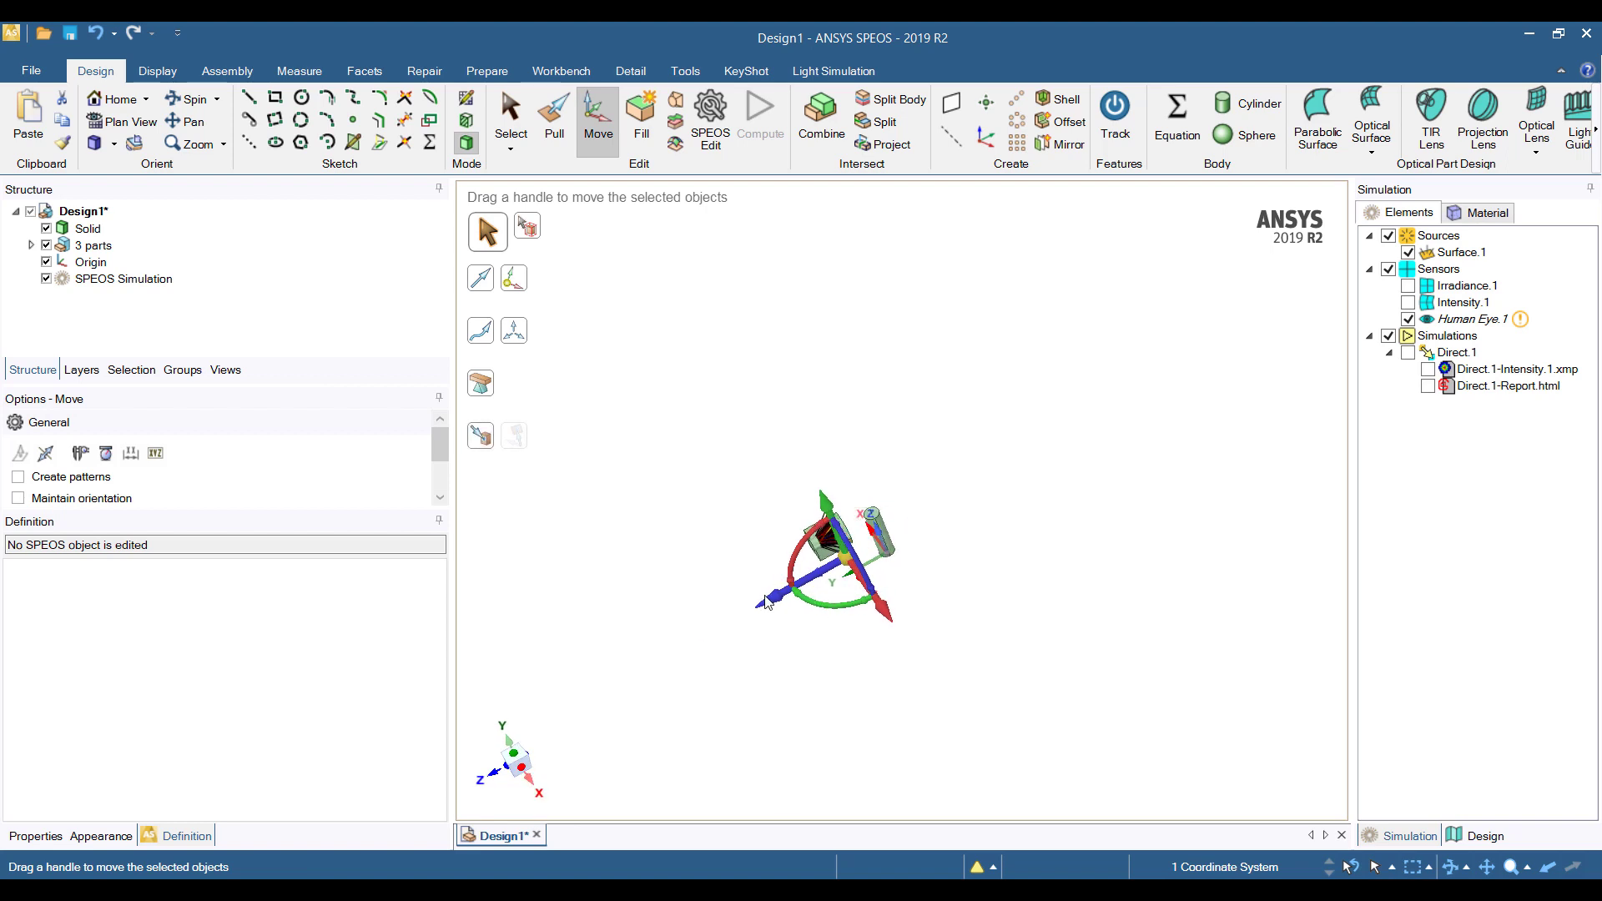
pyautogui.keyDown('ctrl'); pyautogui.moveTo(767, 602); pyautogui.dragTo(1346, 332); pyautogui.keyUp('ctrl')
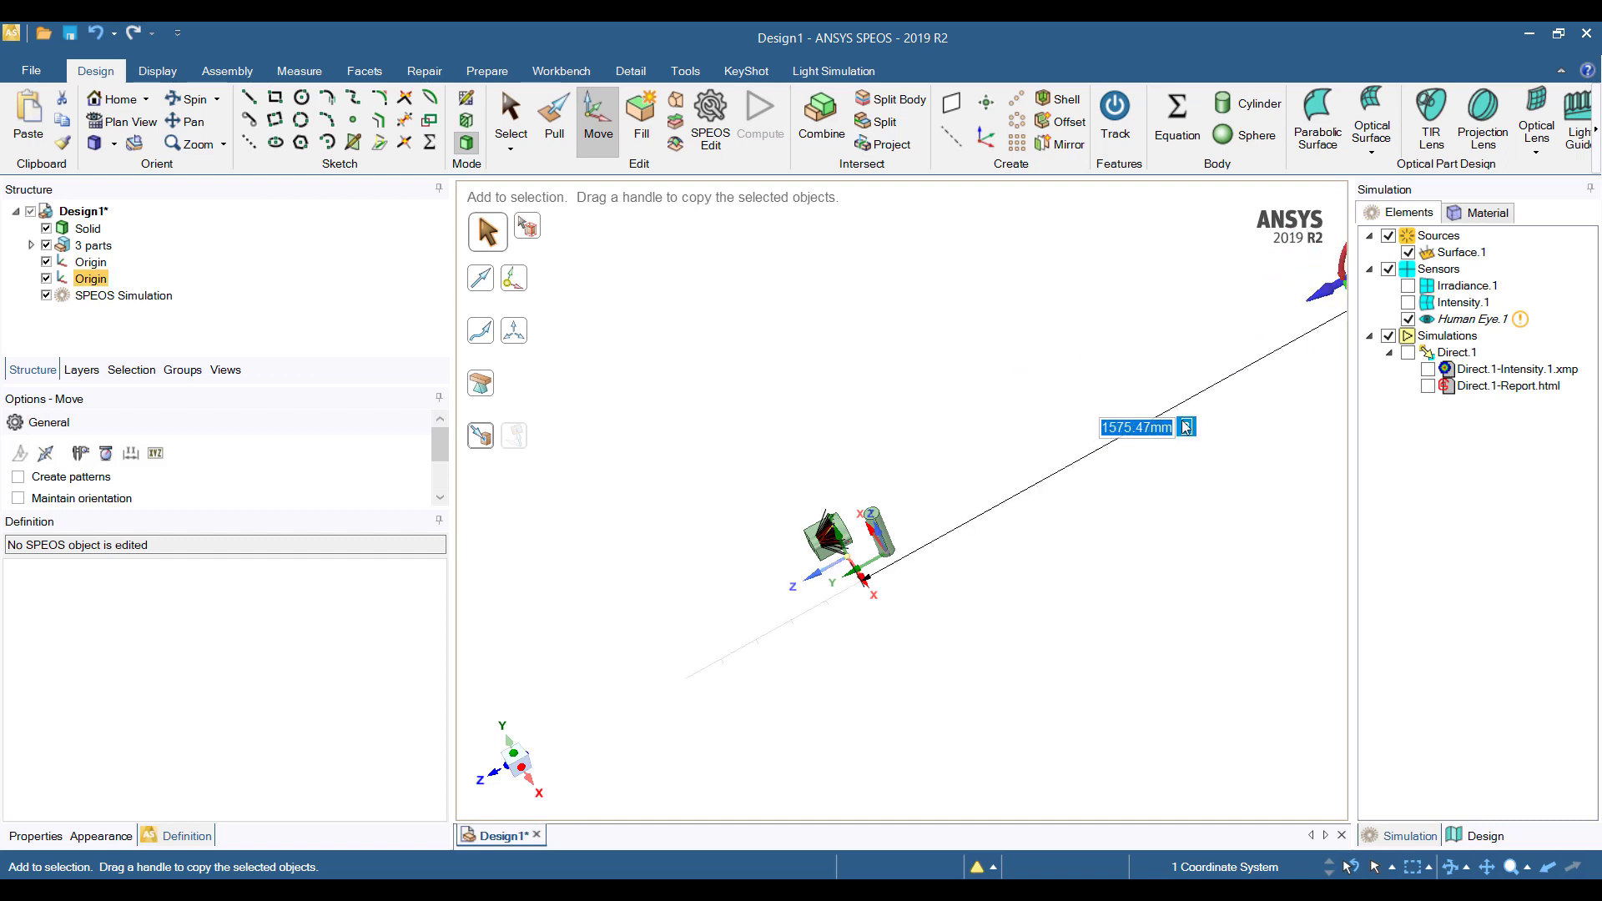
pyautogui.keyDown('shift'); pyautogui.moveTo(1120, 554); pyautogui.dragTo(914, 636, button='middle'); pyautogui.keyUp('shift')
pyautogui.click(1094, 518)
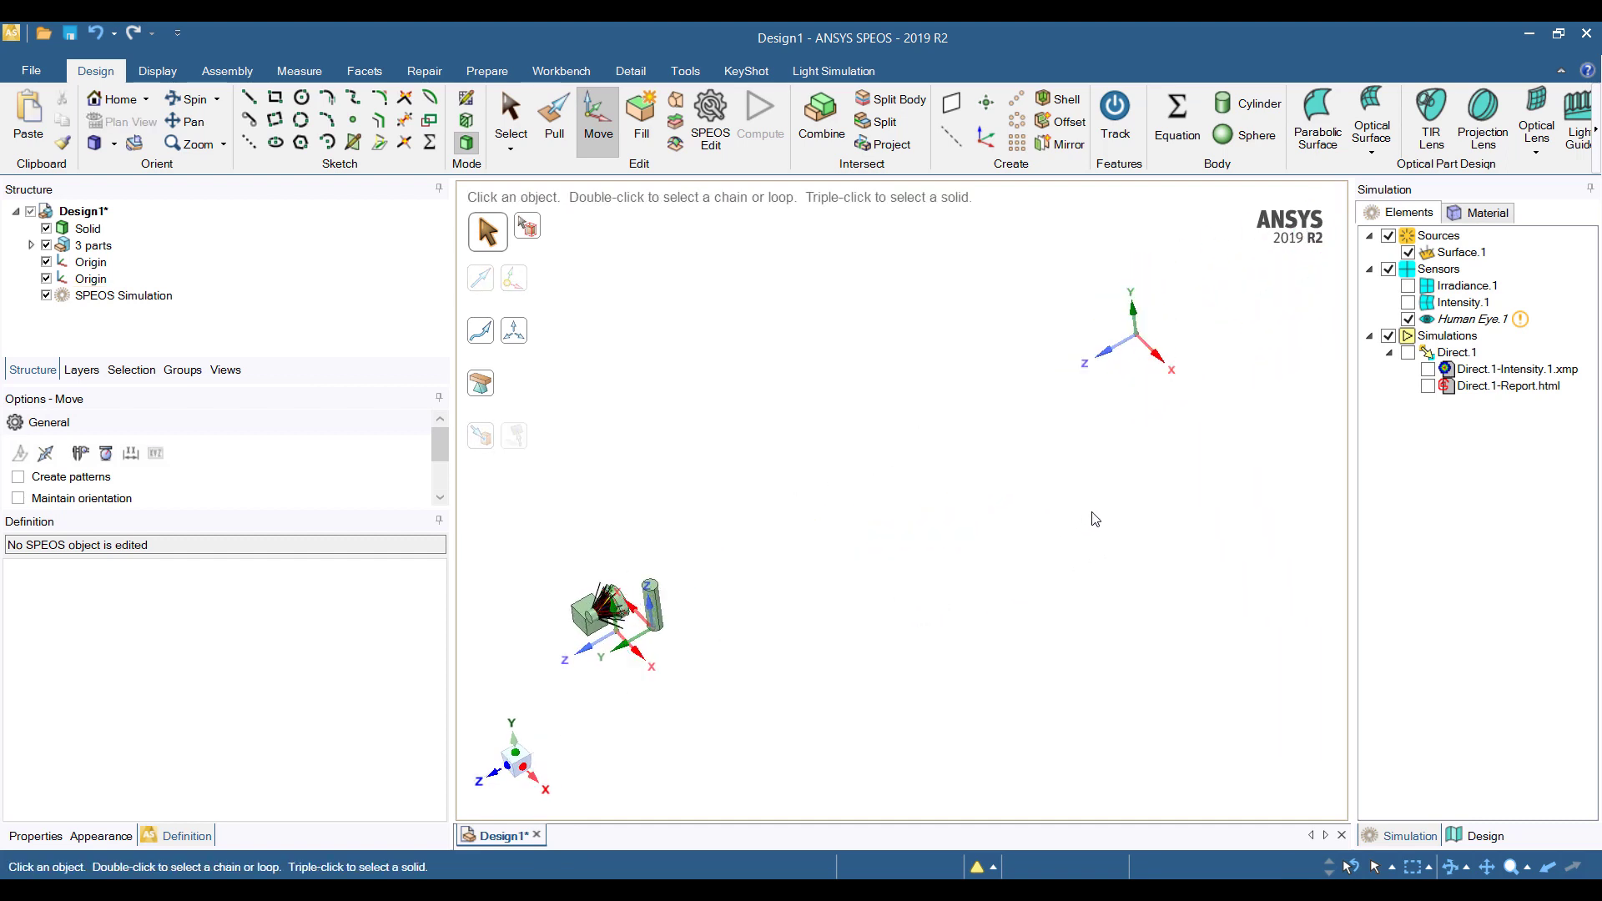
pyautogui.moveTo(1094, 518); pyautogui.dragTo(1044, 442, button='middle')
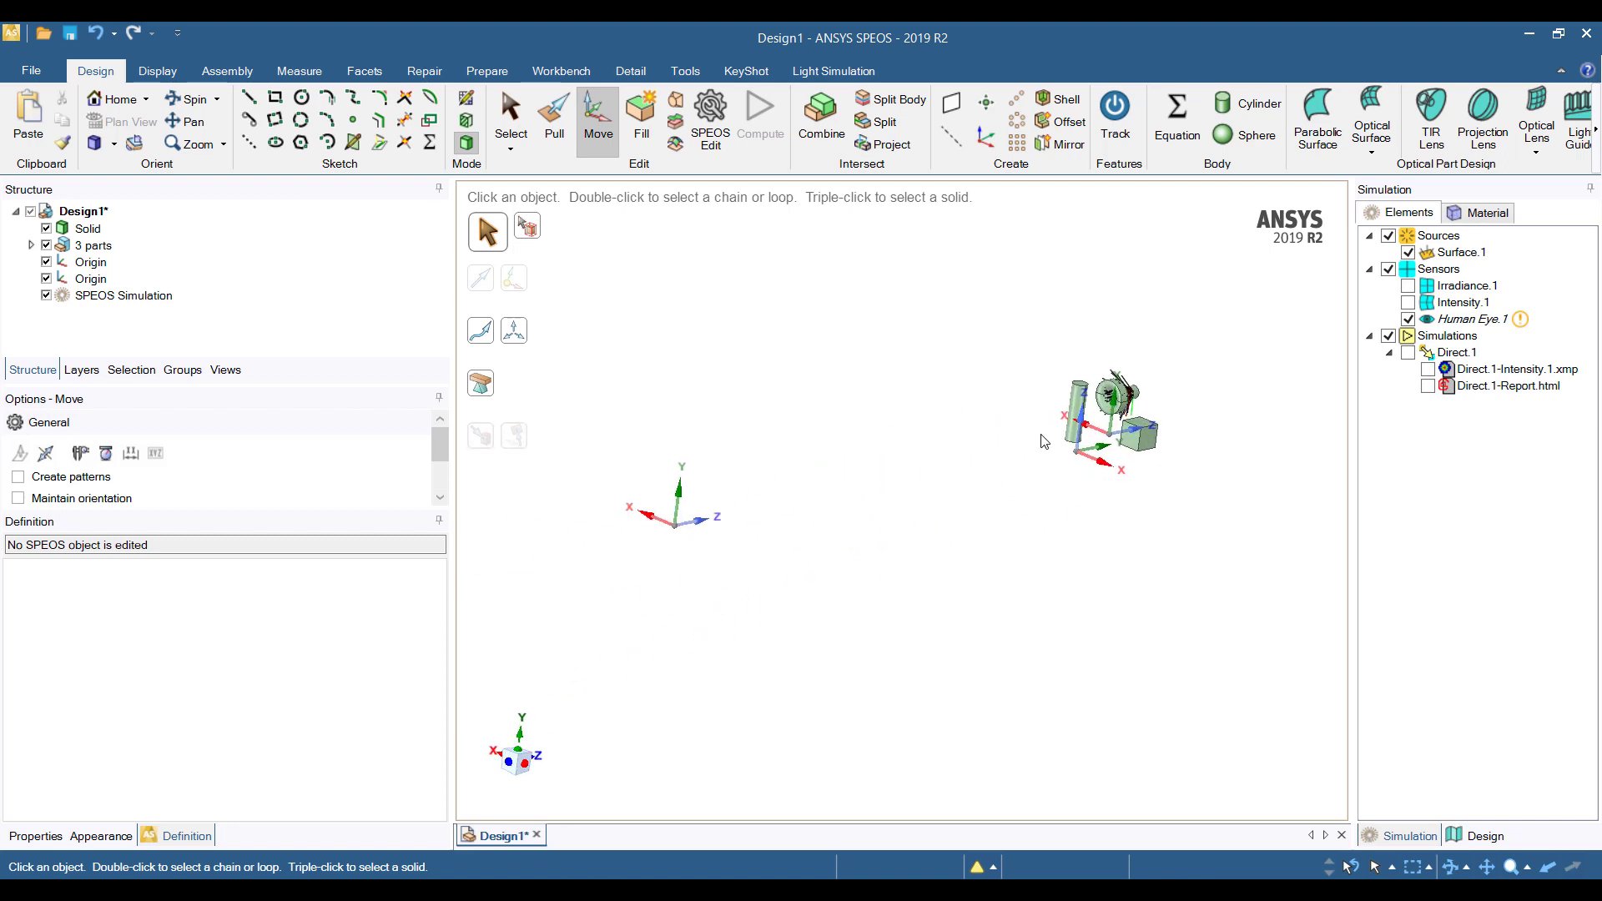
# Set the human eye sensor's eye point to the copied coordinate system and its target point to the original one beside the parts.
pyautogui.click(845, 74)
pyautogui.click(1465, 319)
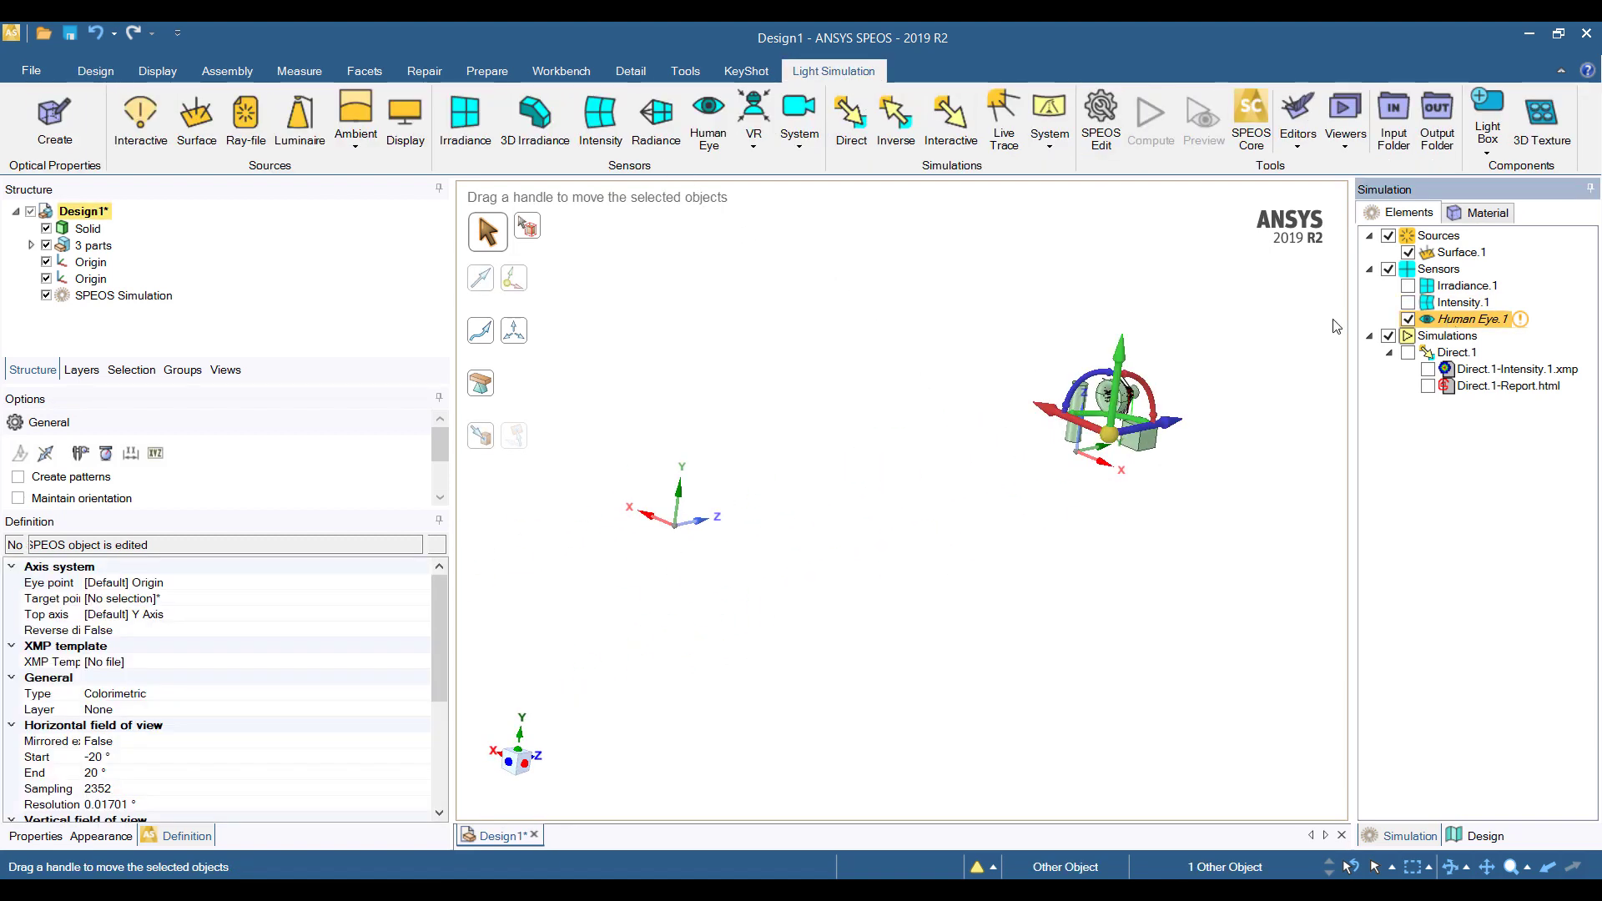
pyautogui.click(1102, 121)
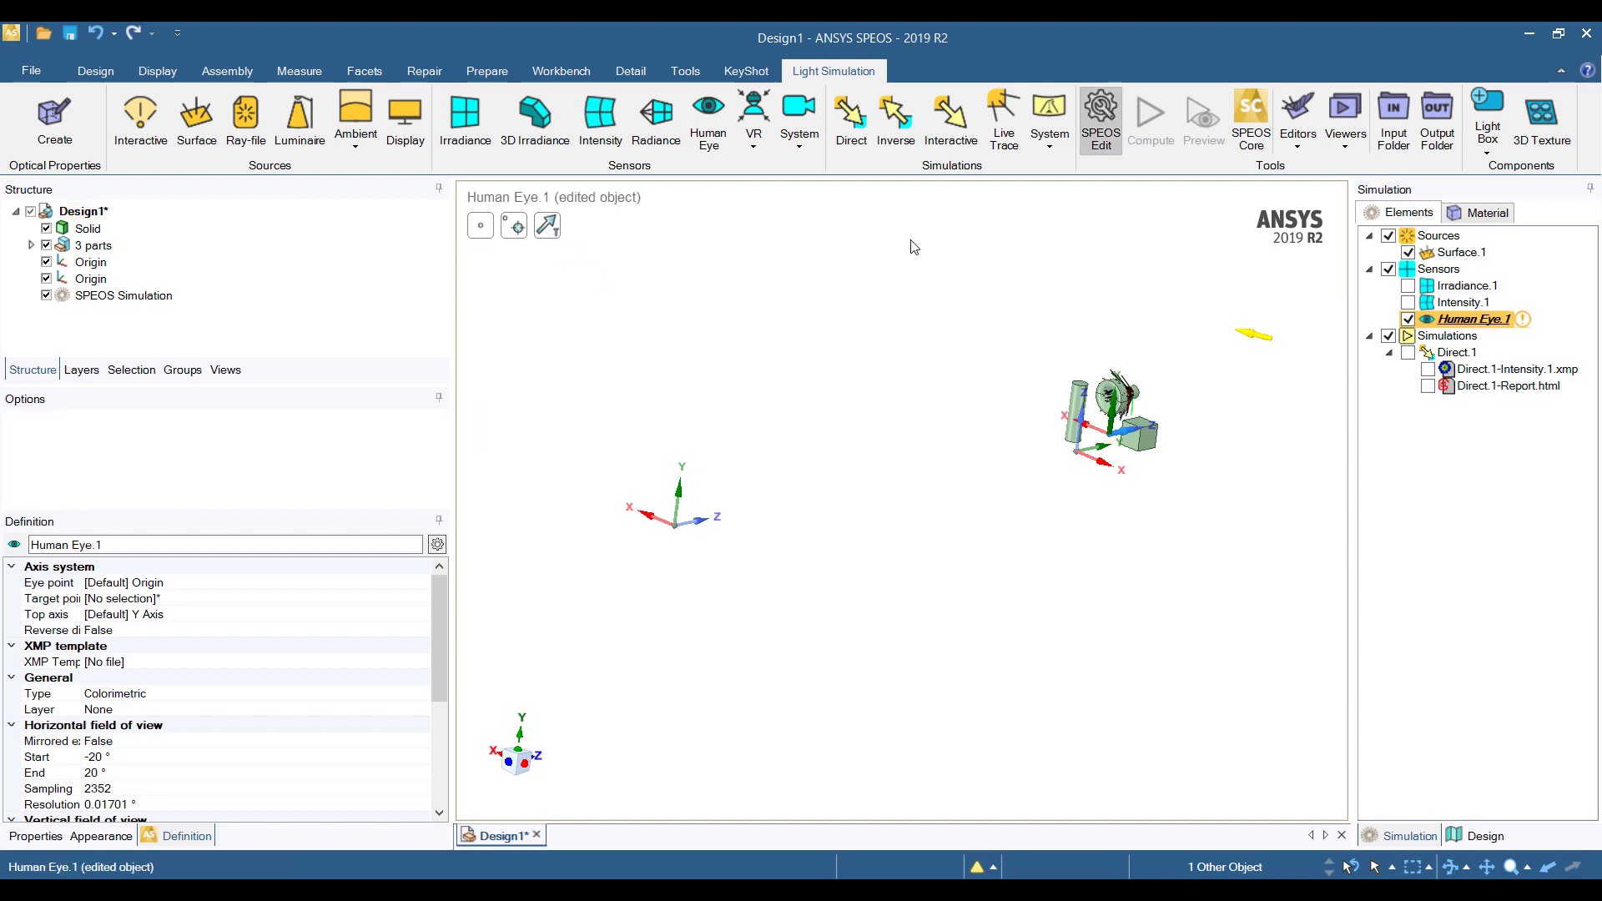
pyautogui.click(477, 236)
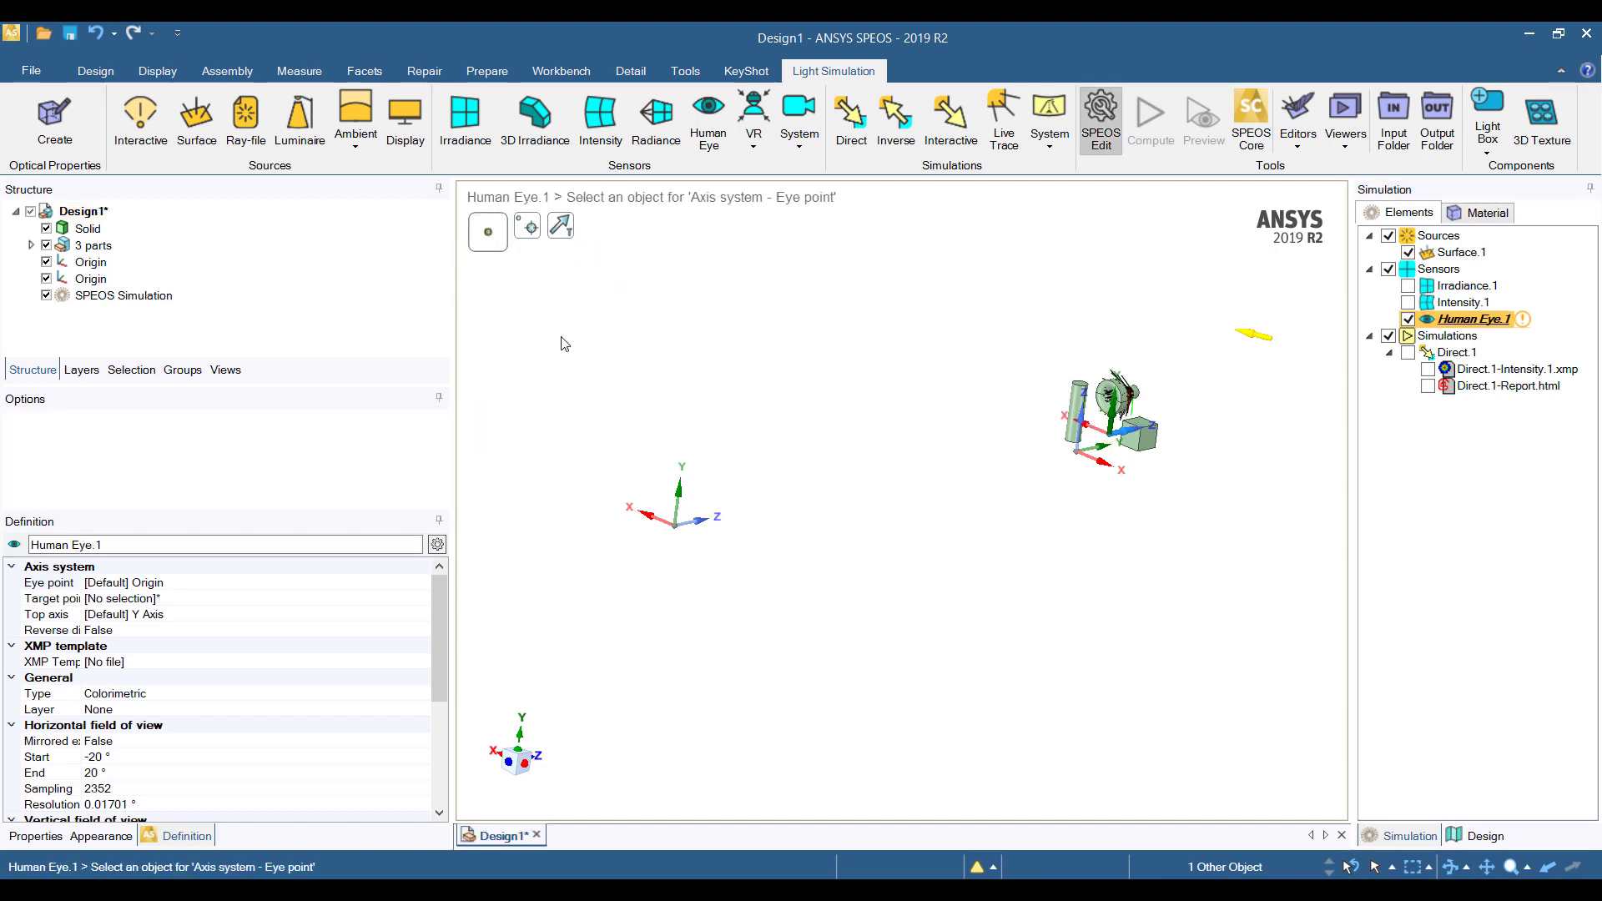
pyautogui.click(677, 533)
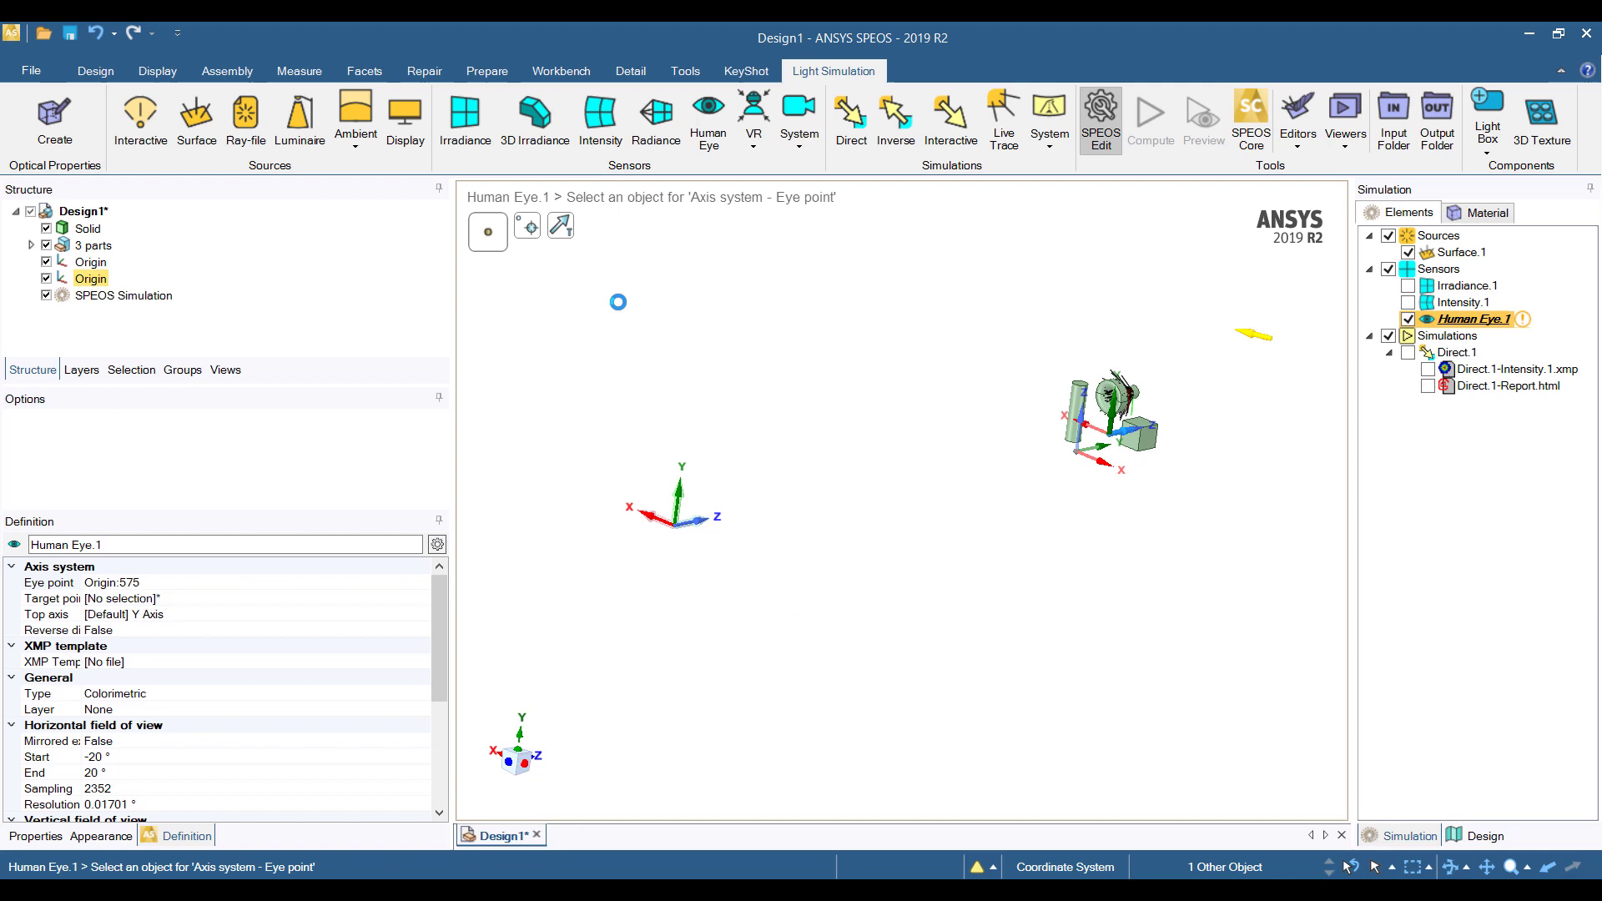
pyautogui.click(527, 226)
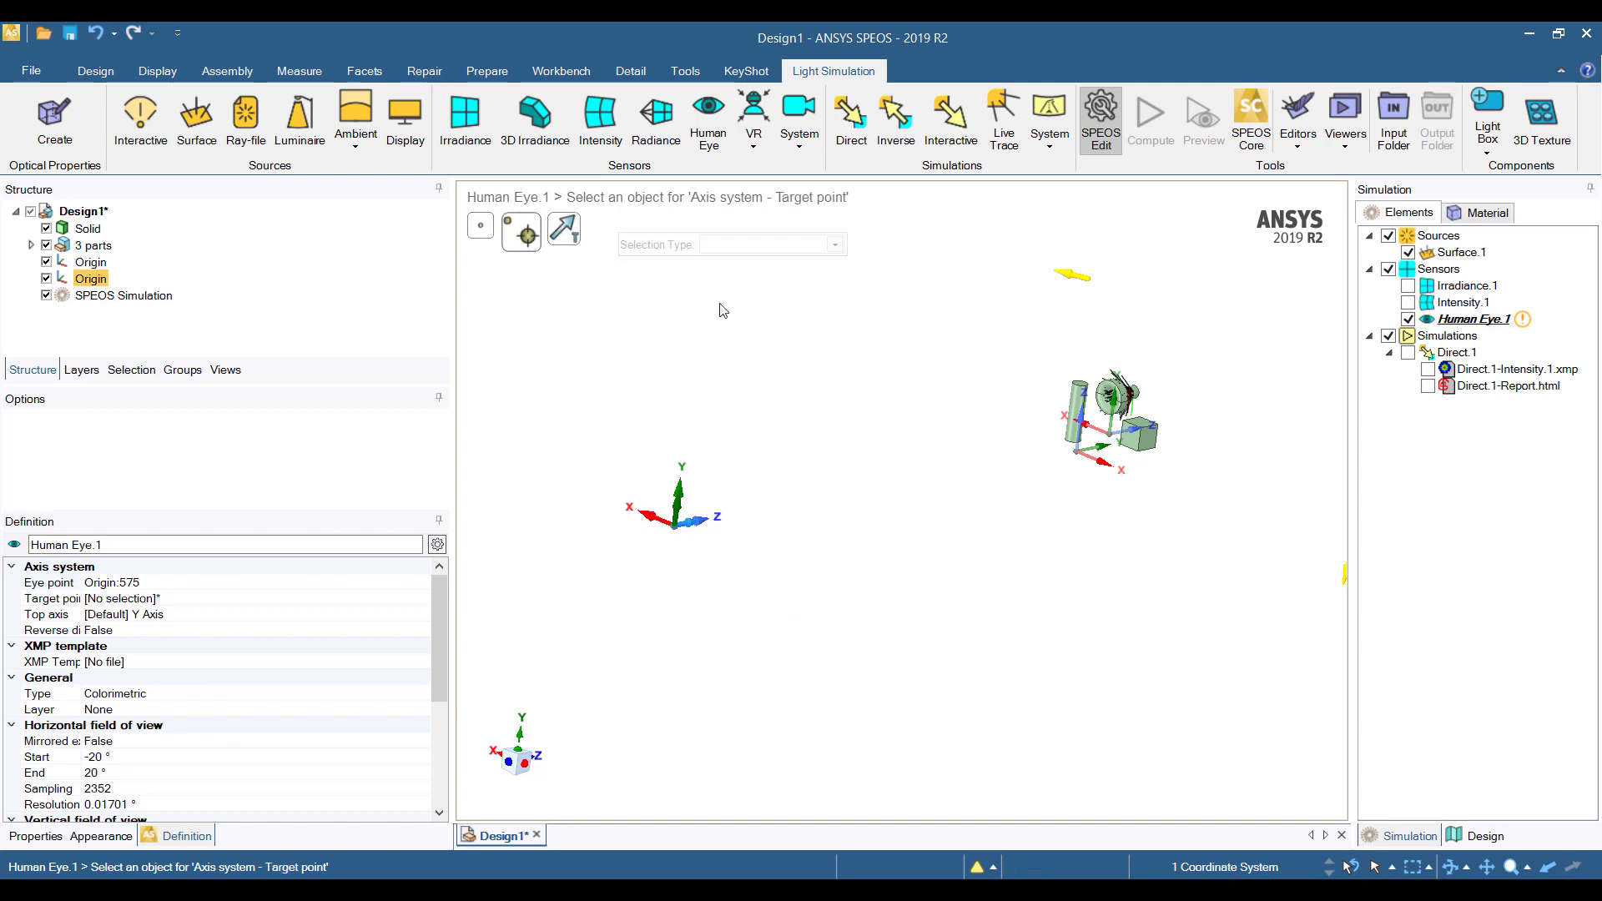
pyautogui.click(1113, 443)
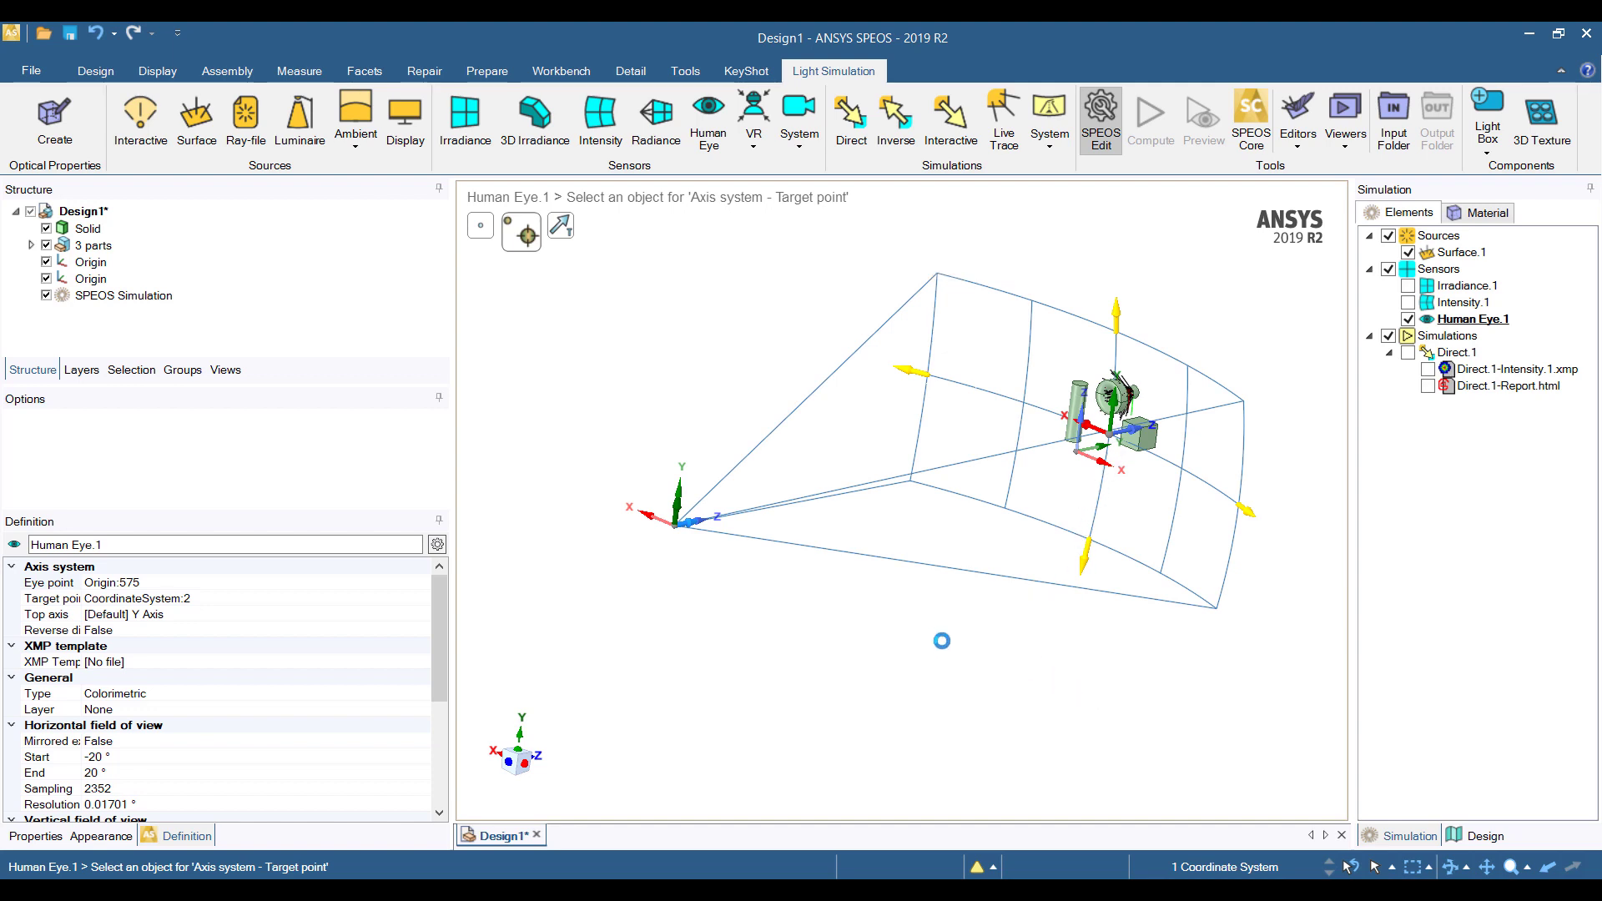
pyautogui.moveTo(968, 603)
pyautogui.mouseDown(button='middle')
pyautogui.moveTo(901, 651)
pyautogui.moveTo(834, 665)
pyautogui.moveTo(832, 619)
pyautogui.mouseUp(button='middle')
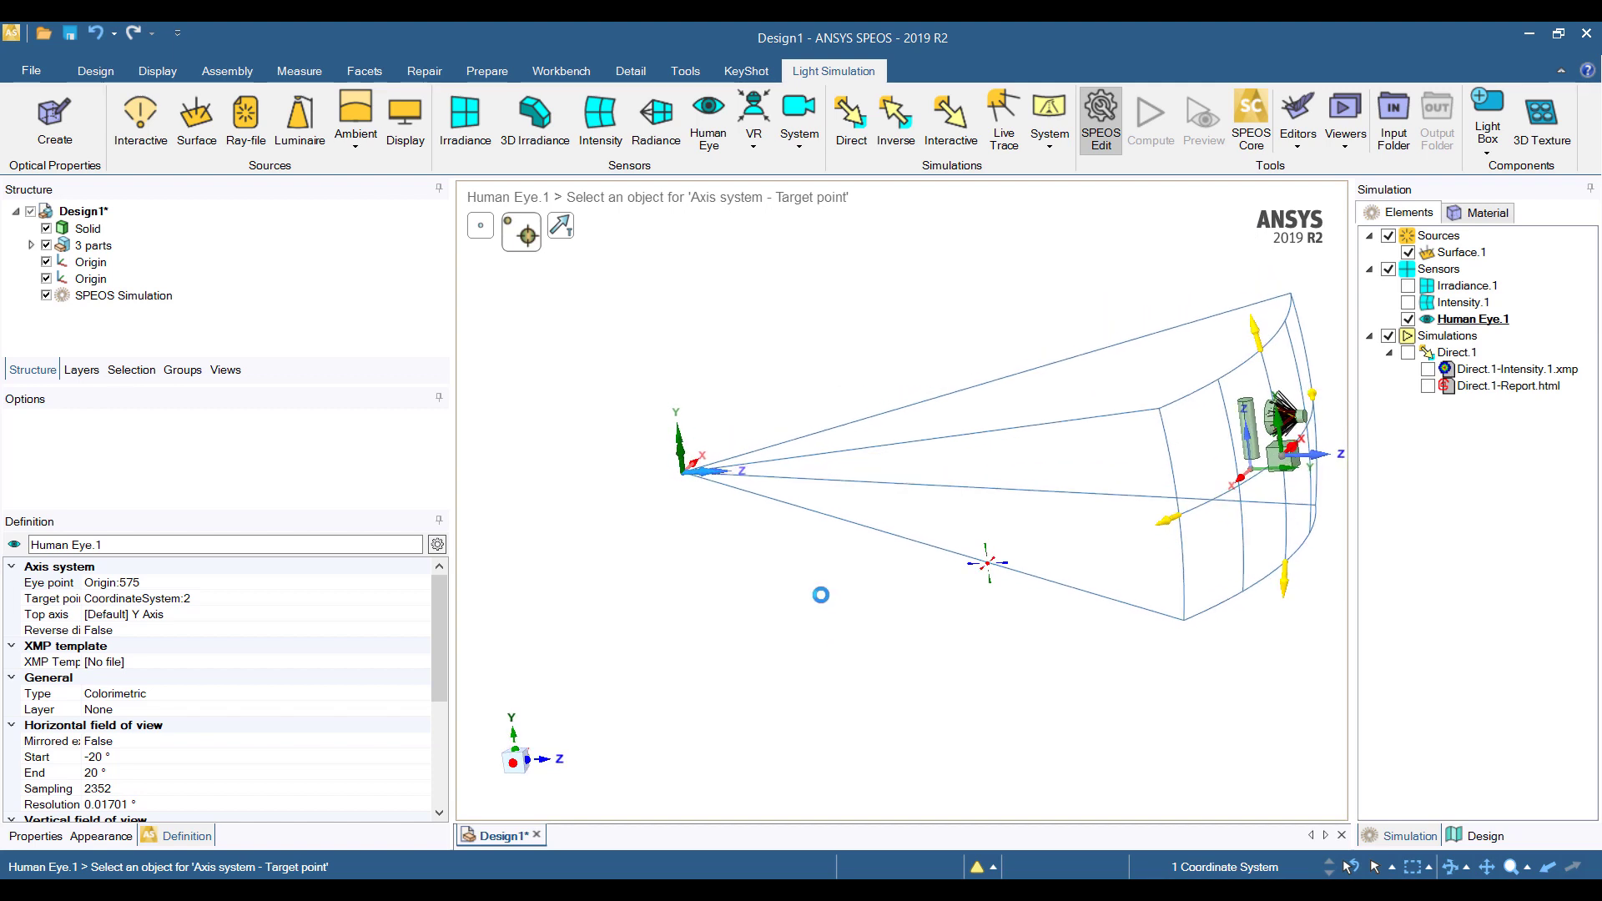
pyautogui.press('Escape')
pyautogui.press('Escape')
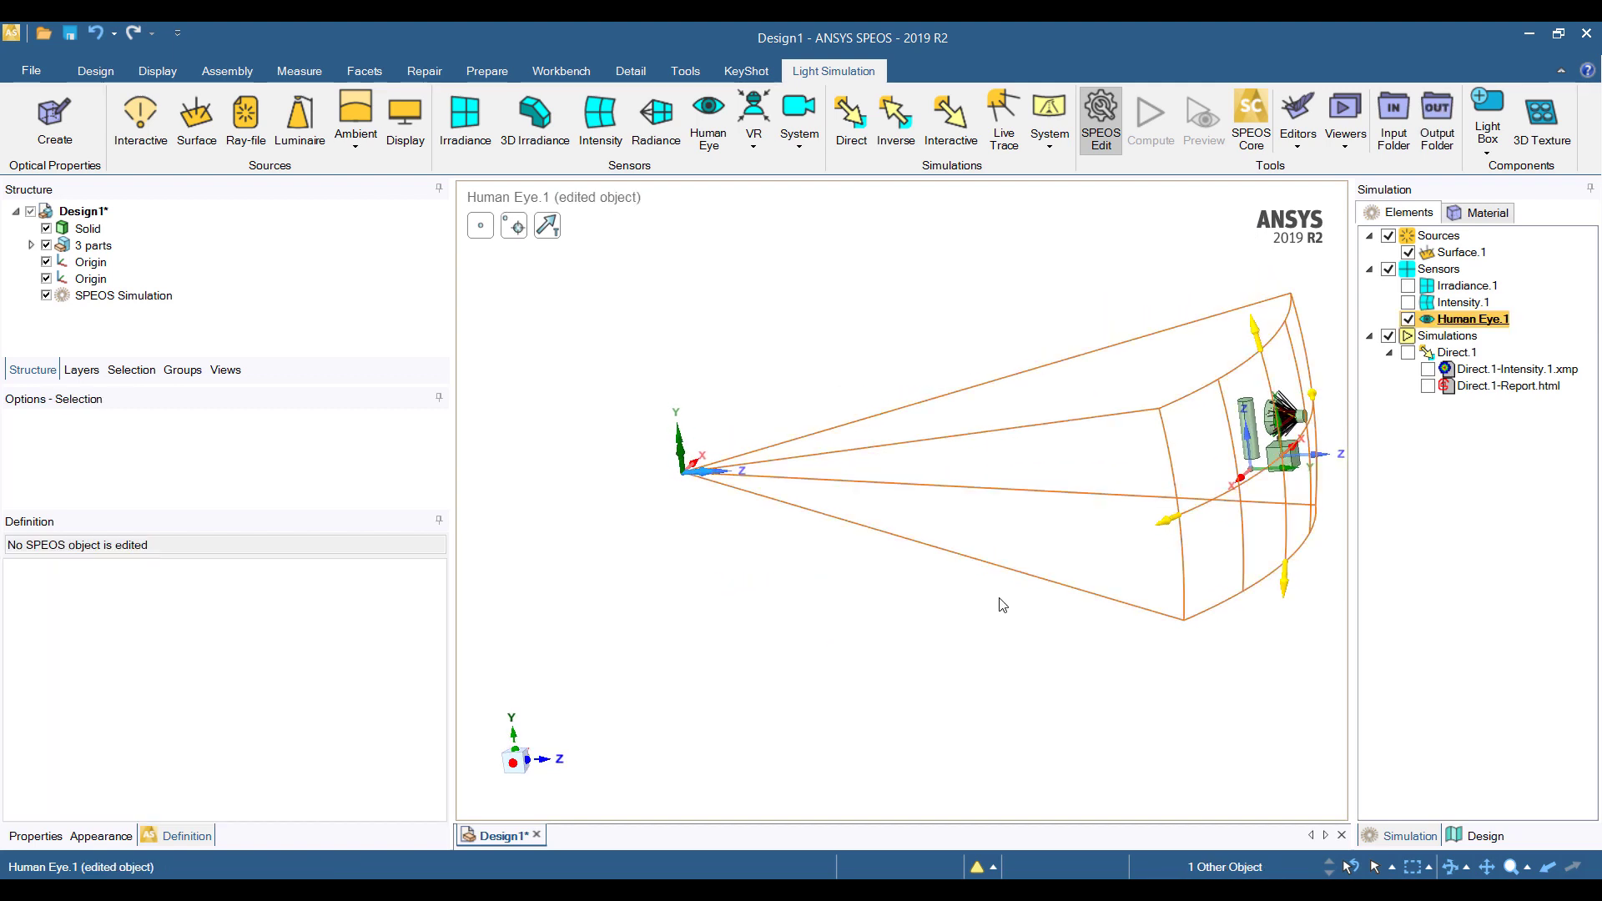
# Create an inverse simulation with all four bodies as geometries, the surface source and the Human Eye.1 sensor.
pyautogui.click(904, 138)
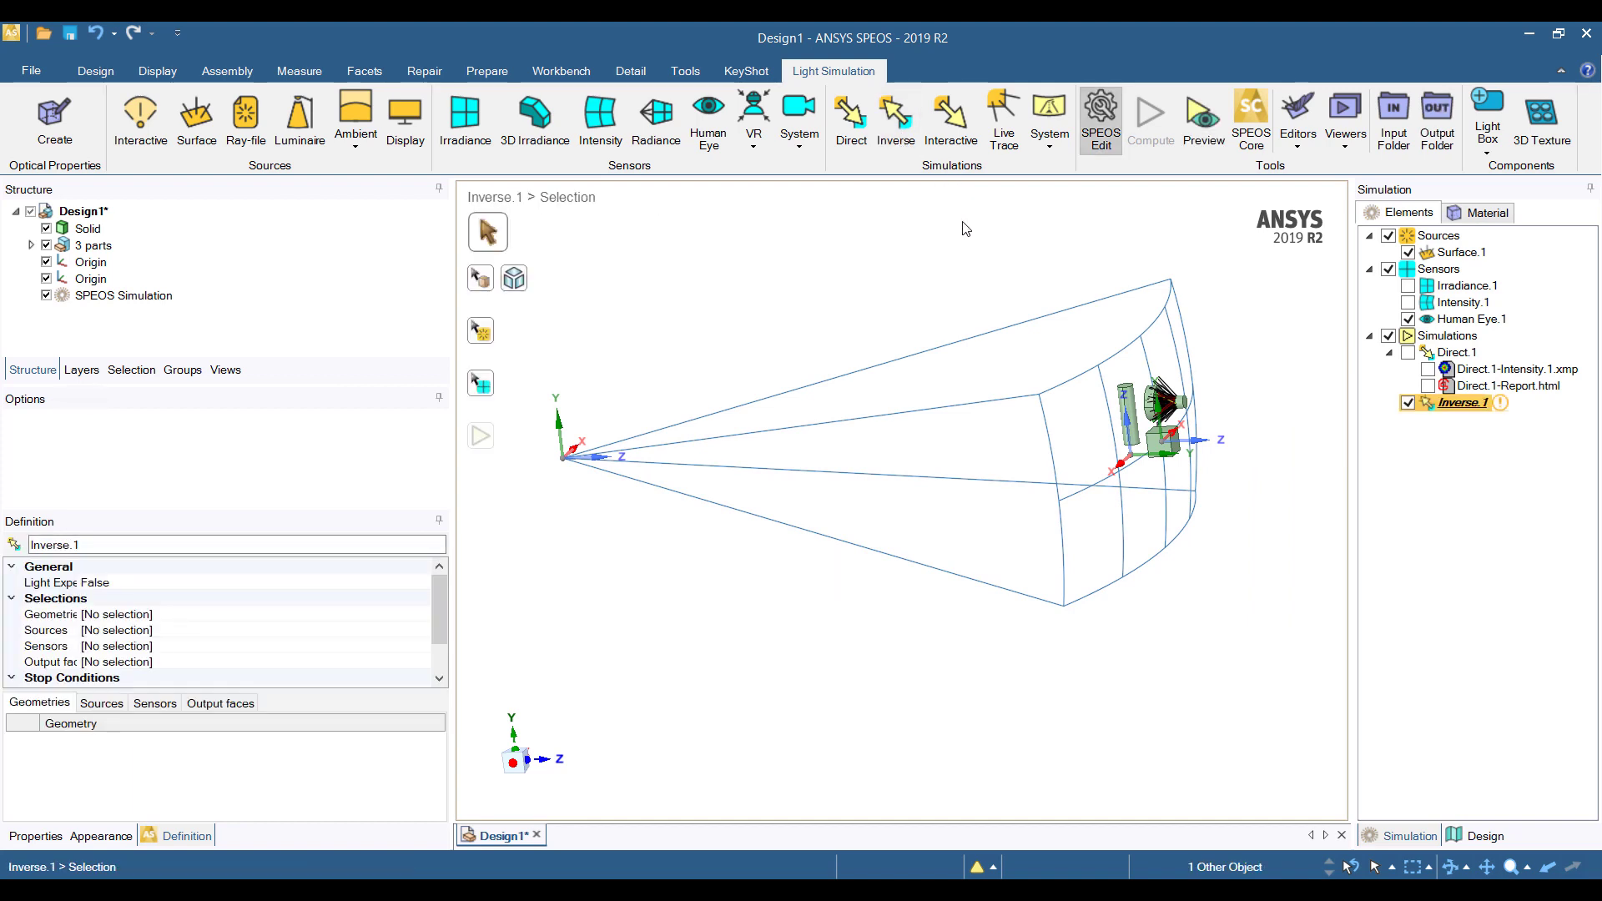
pyautogui.click(480, 278)
pyautogui.click(1250, 461)
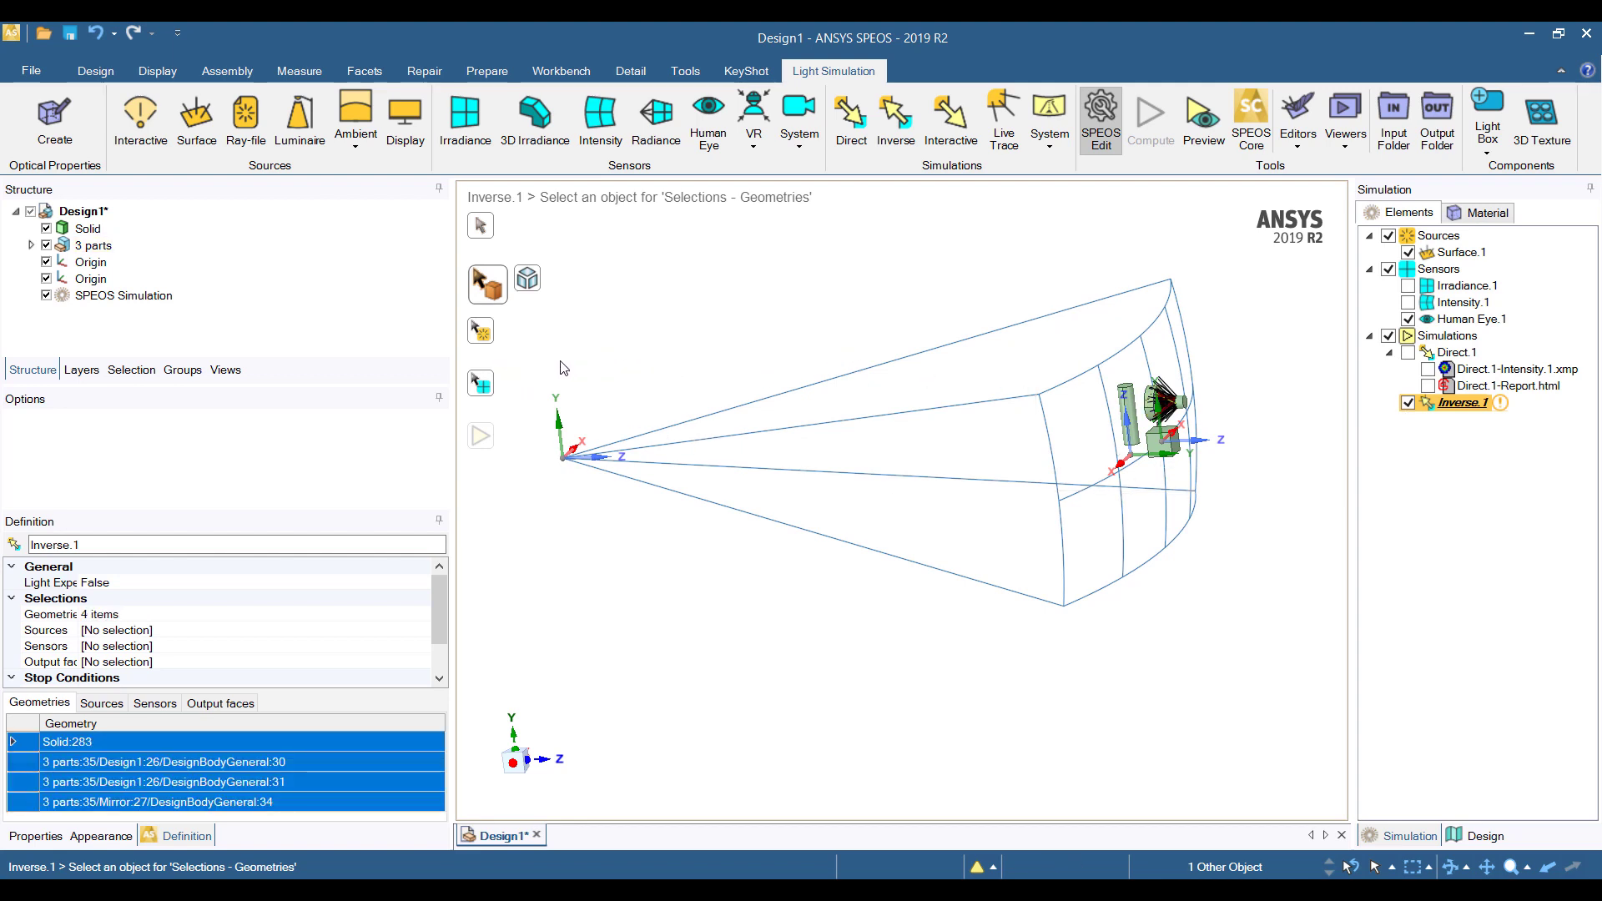
pyautogui.click(480, 332)
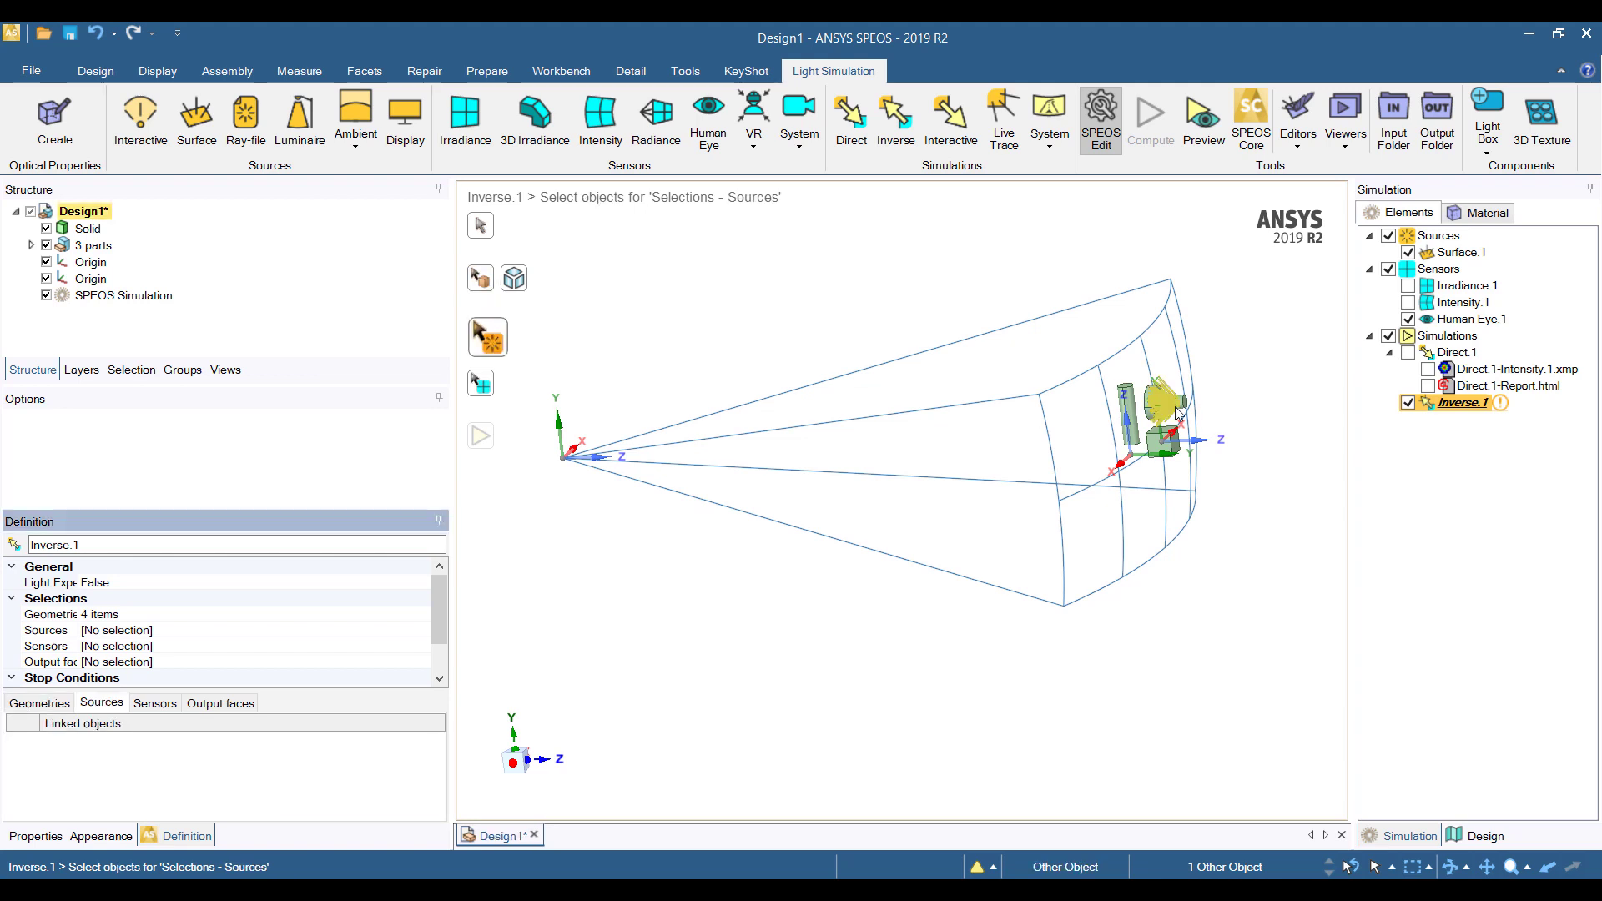
pyautogui.click(481, 383)
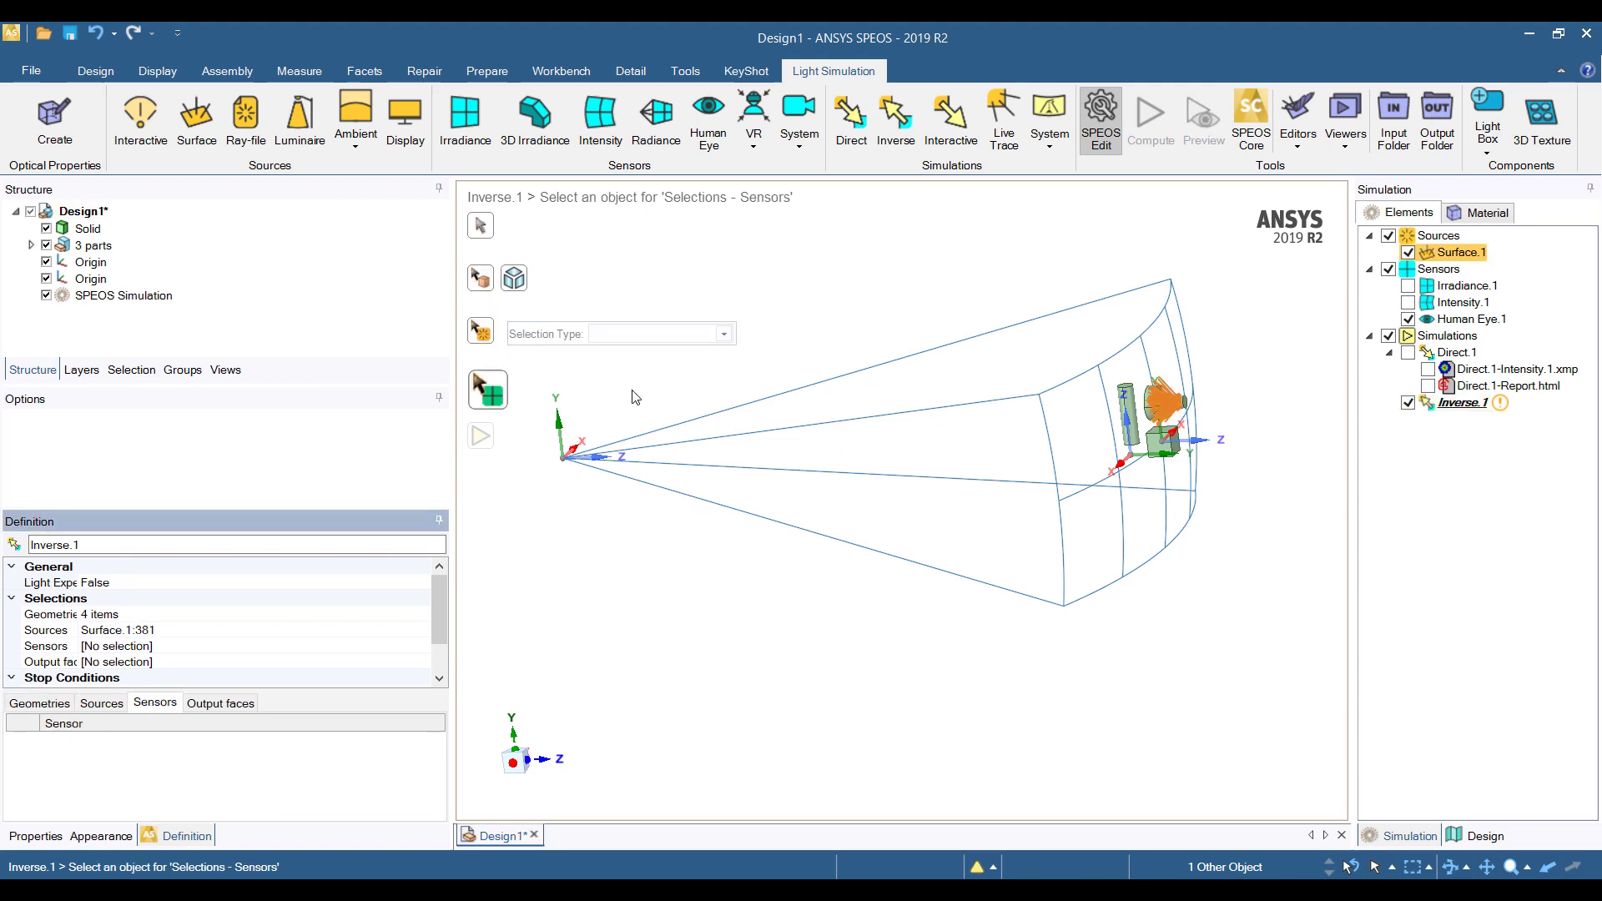
pyautogui.click(1045, 407)
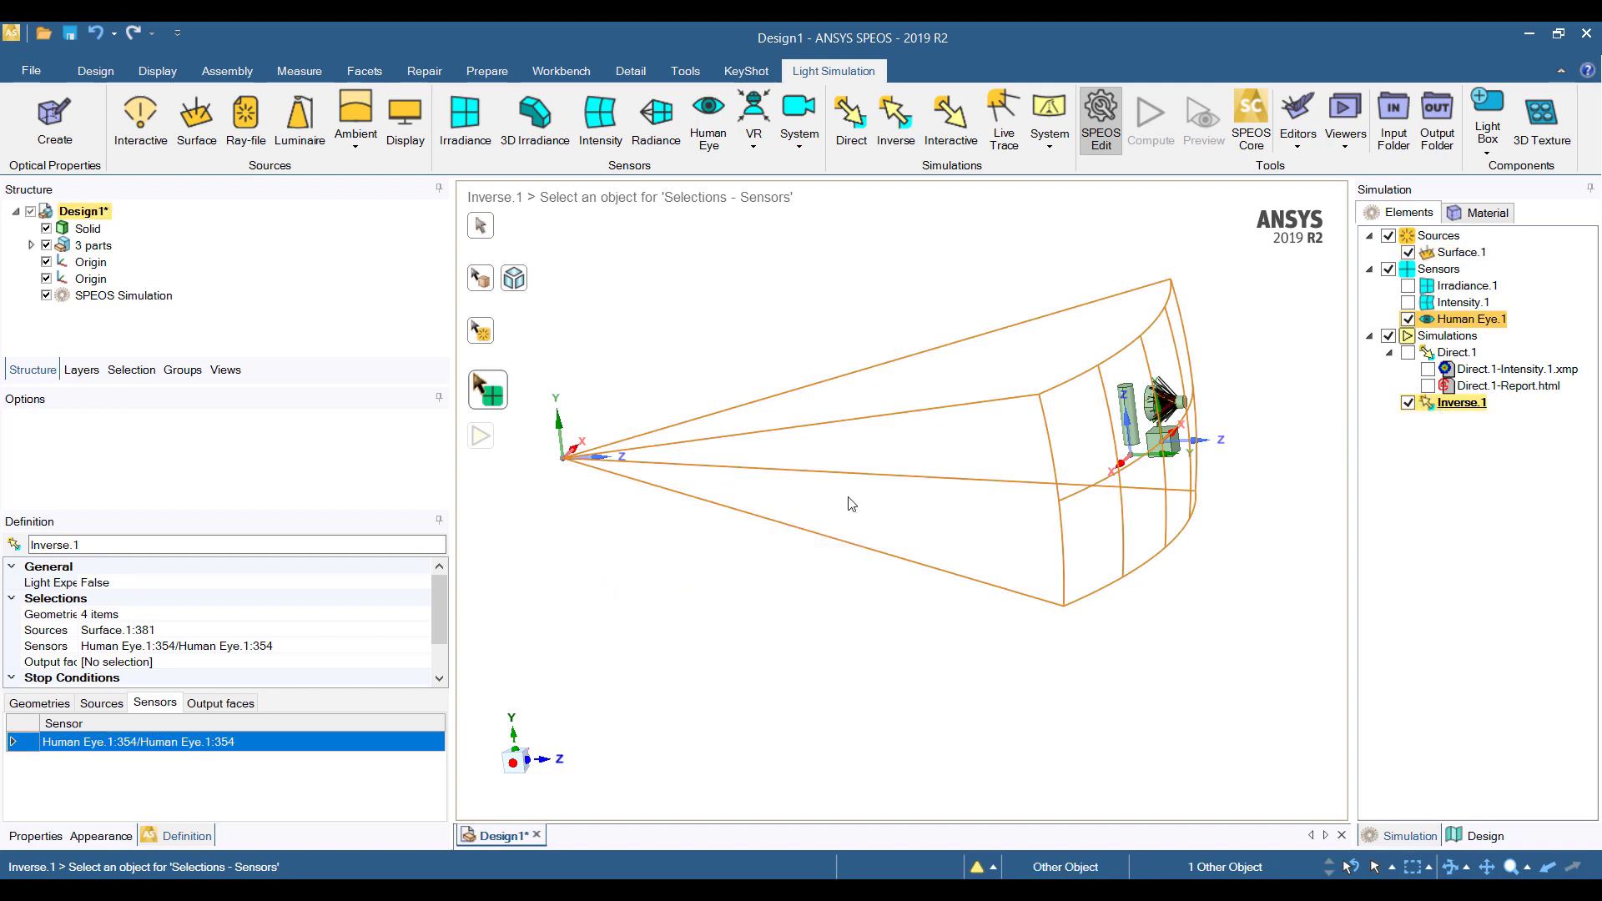
# Compute the inverse simulation and view its human eye result map, then leave the simulation's definition.
pyautogui.click(482, 437)
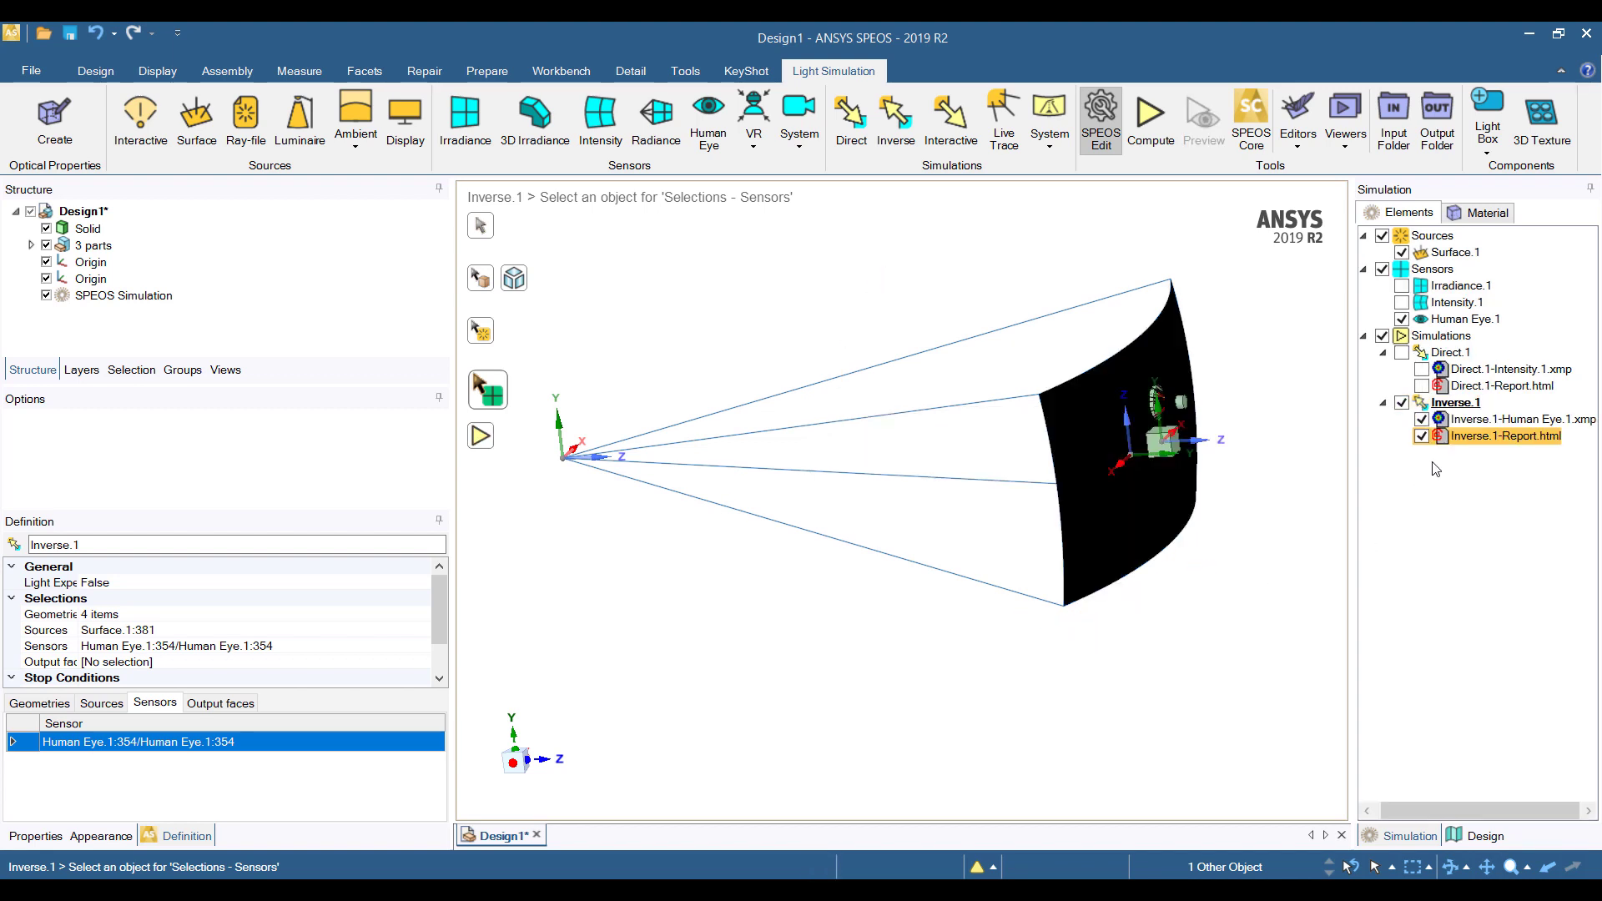
pyautogui.click(1505, 422)
pyautogui.doubleClick(1507, 420)
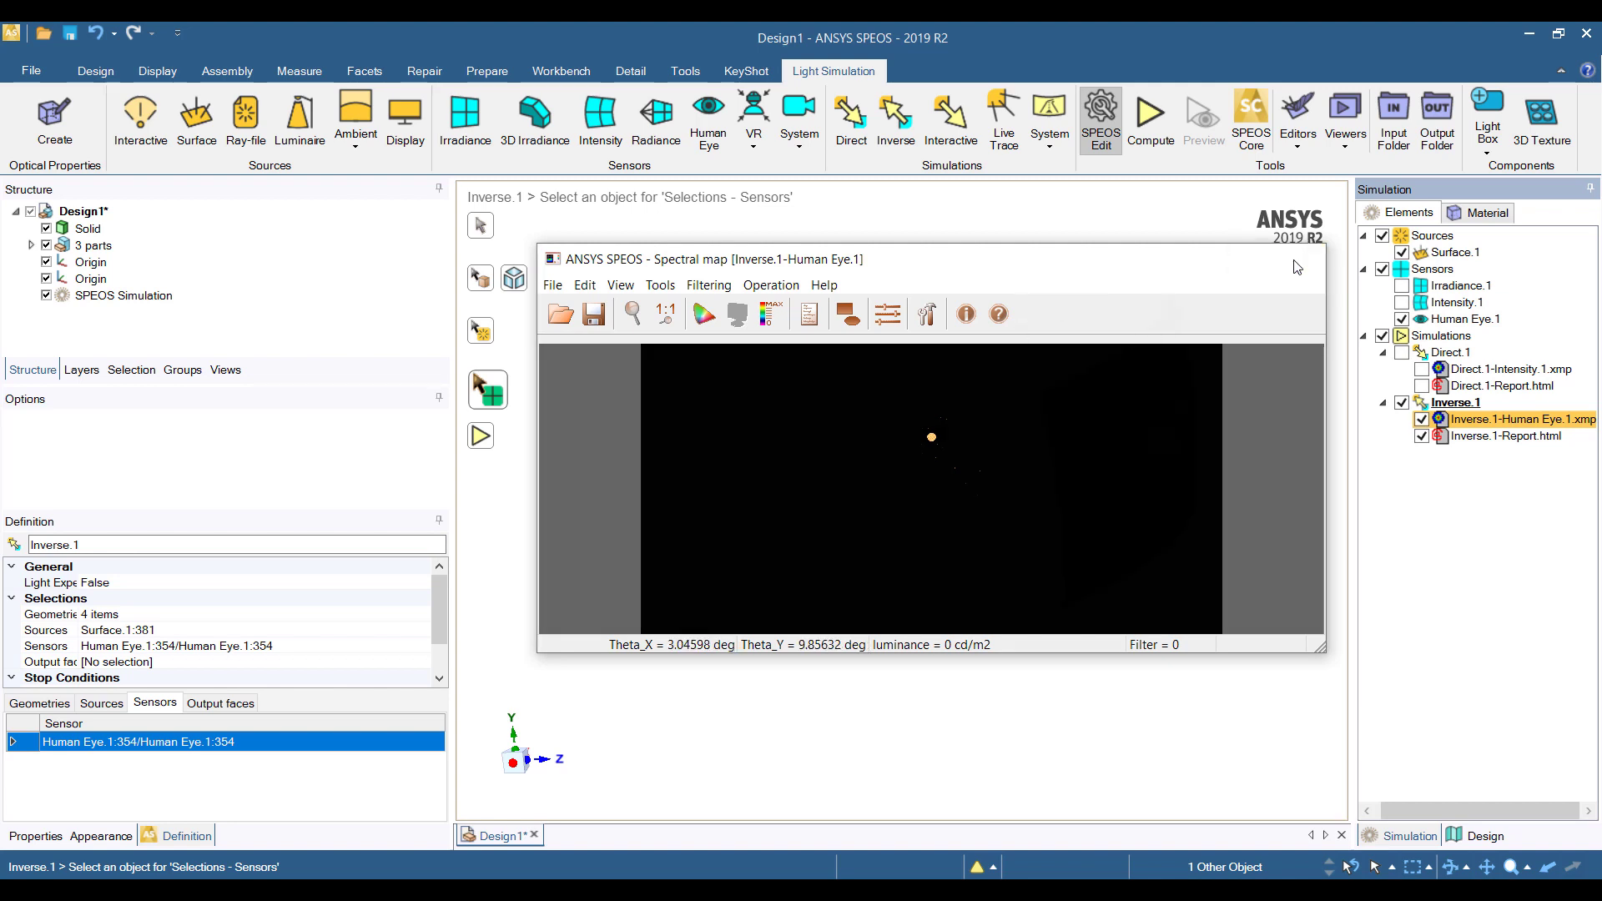
pyautogui.click(1300, 258)
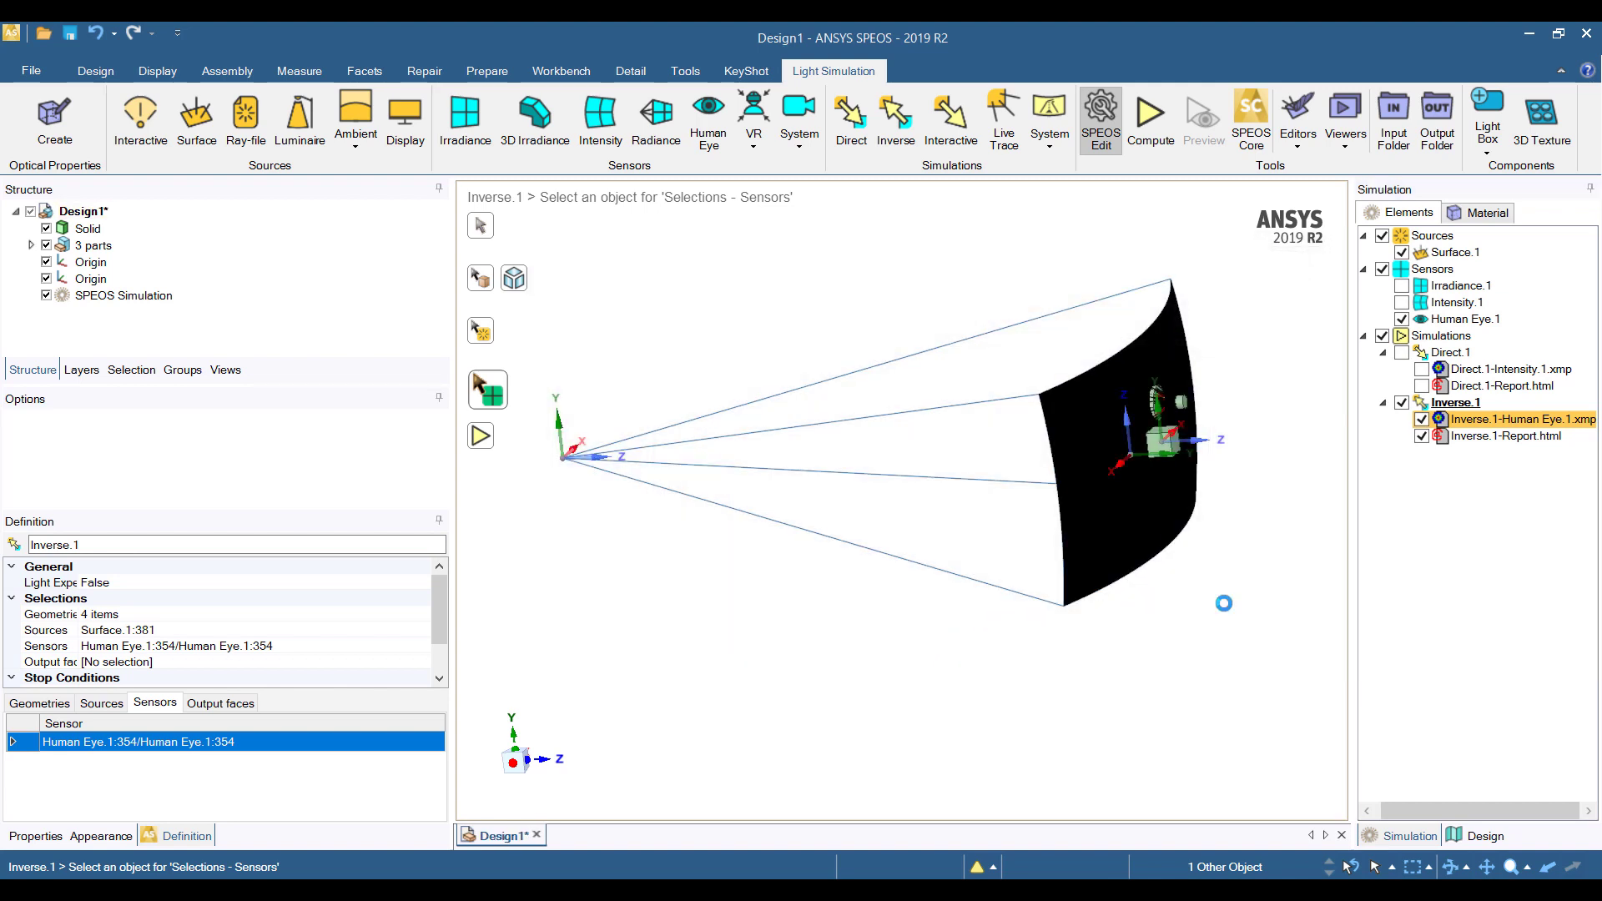
pyautogui.moveTo(943, 643); pyautogui.dragTo(923, 704, button='middle')
pyautogui.press('Escape')
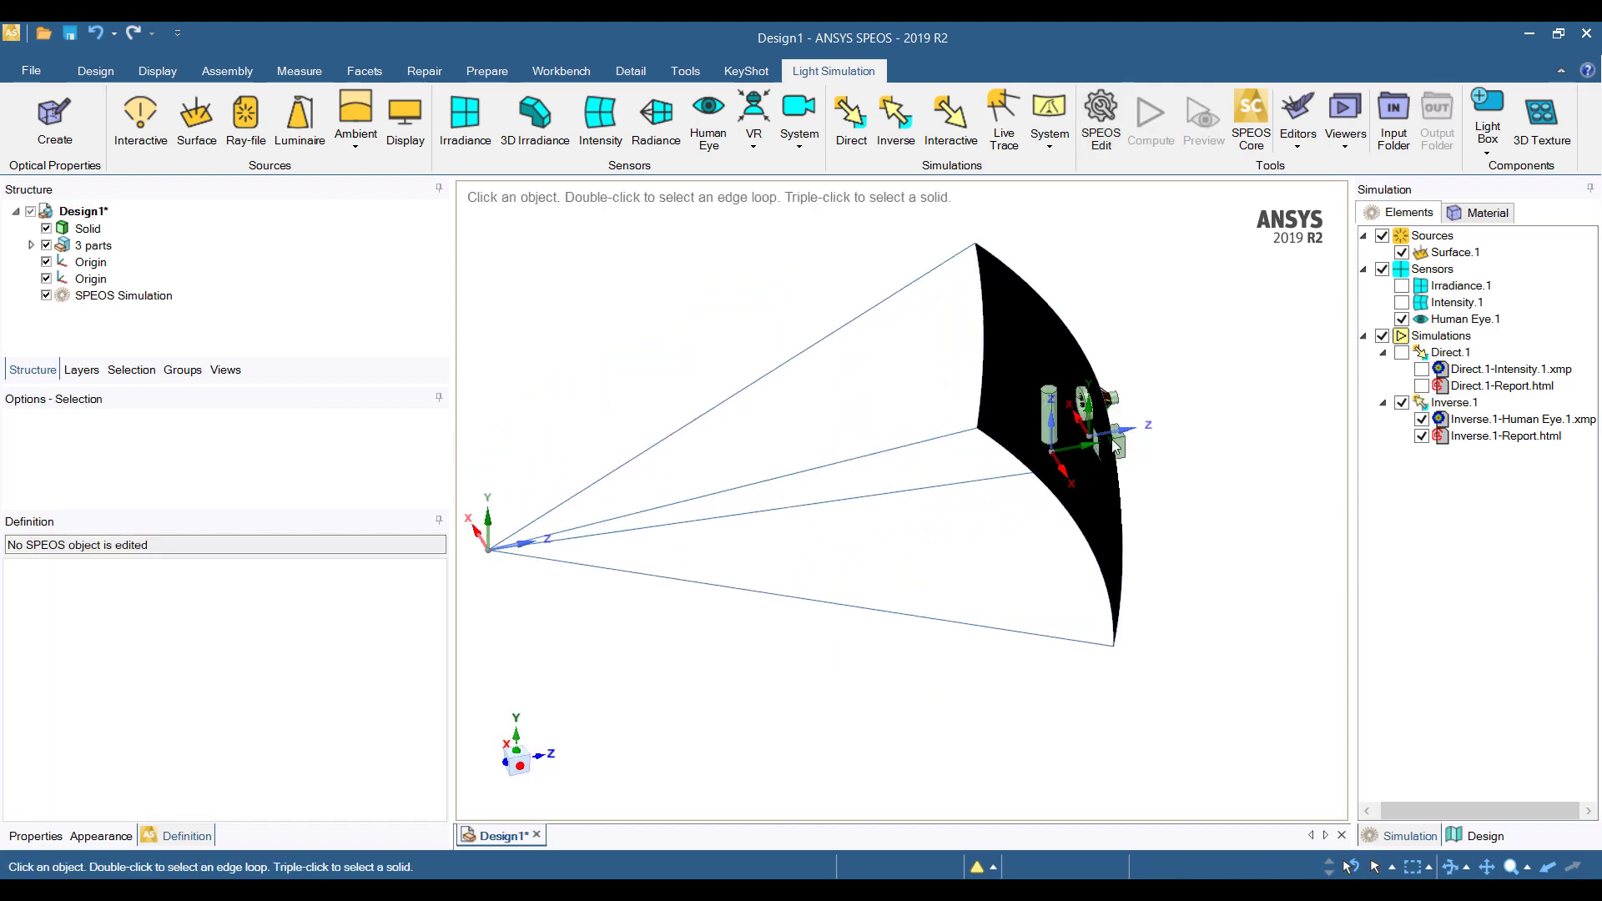
# Add a CIE Standard Overcast Sky ambient source with a blackbody spectrum at 3500 K.
pyautogui.click(359, 149)
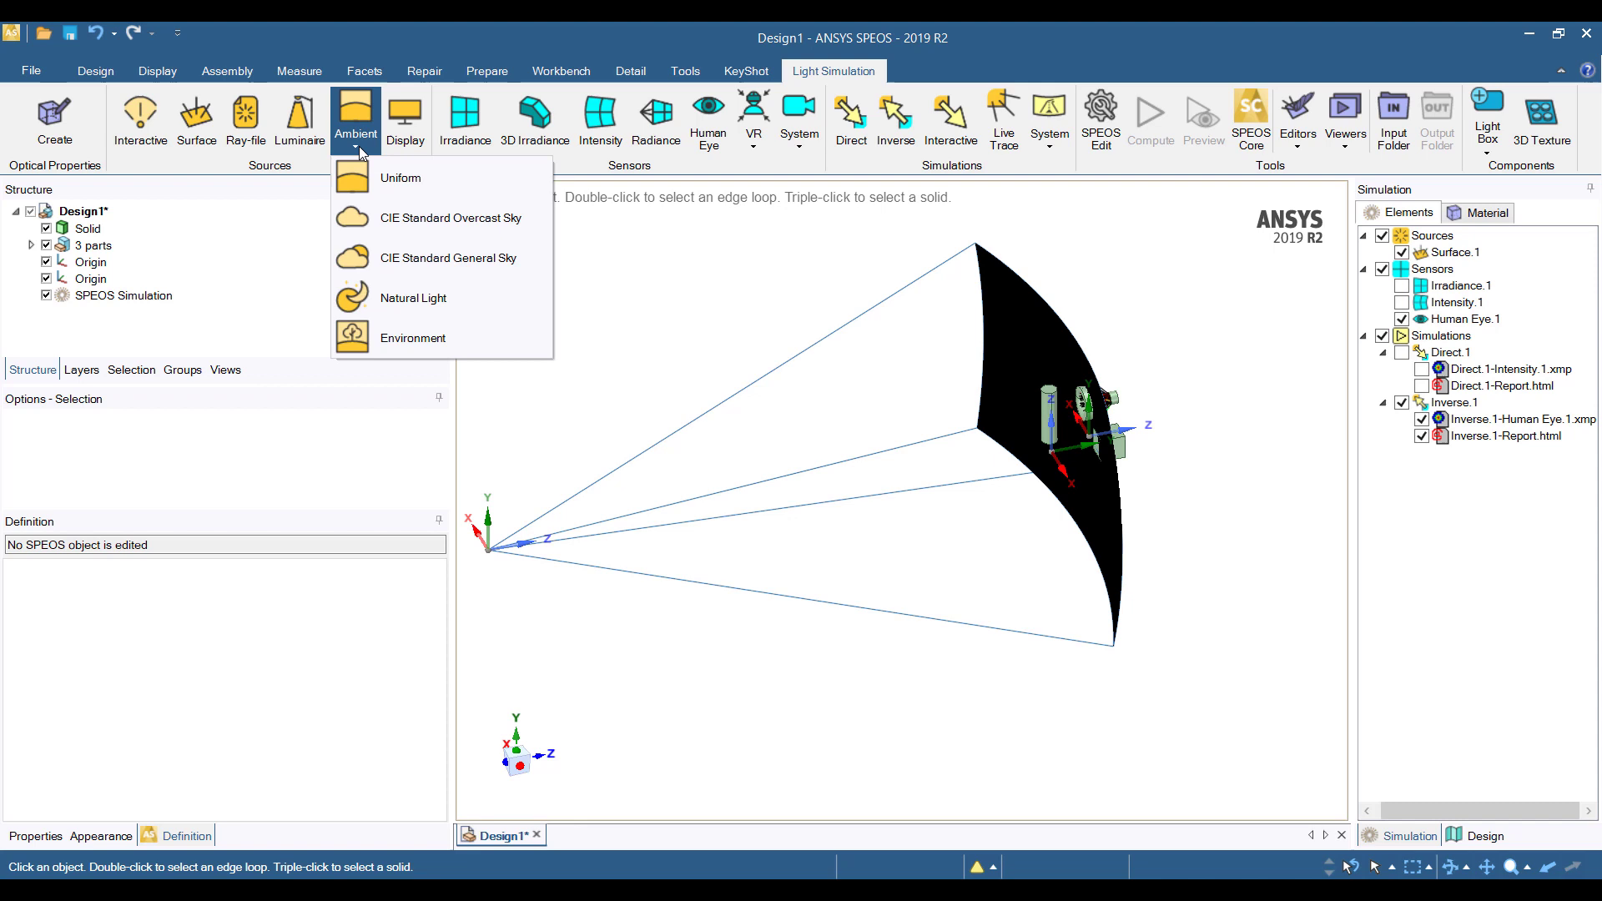
pyautogui.click(417, 220)
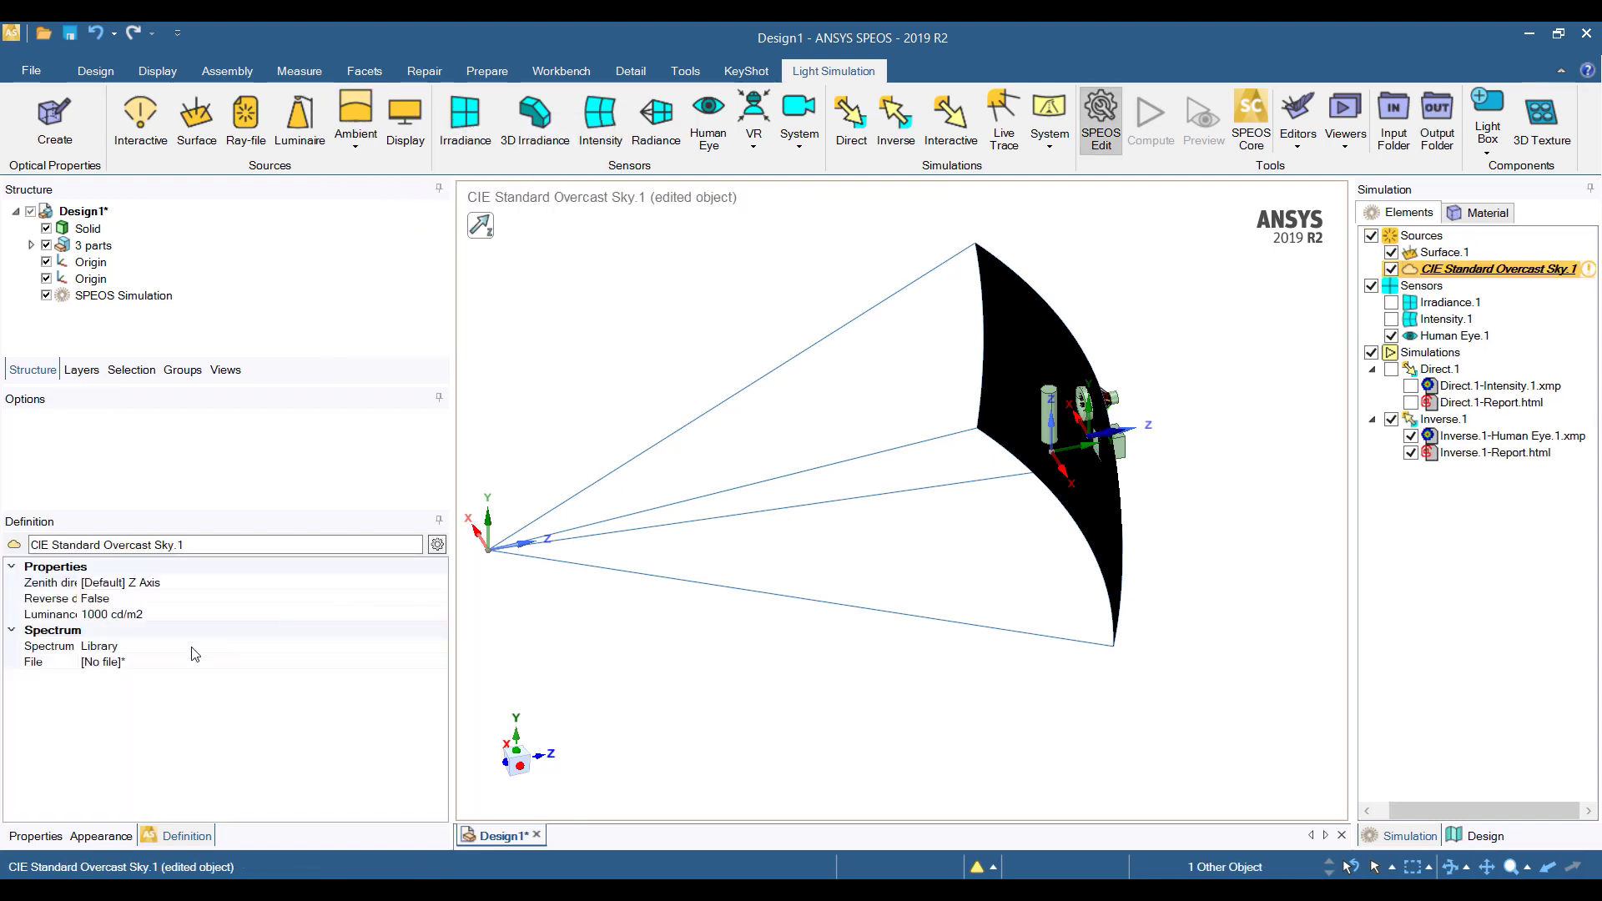
pyautogui.click(228, 647)
pyautogui.click(228, 647)
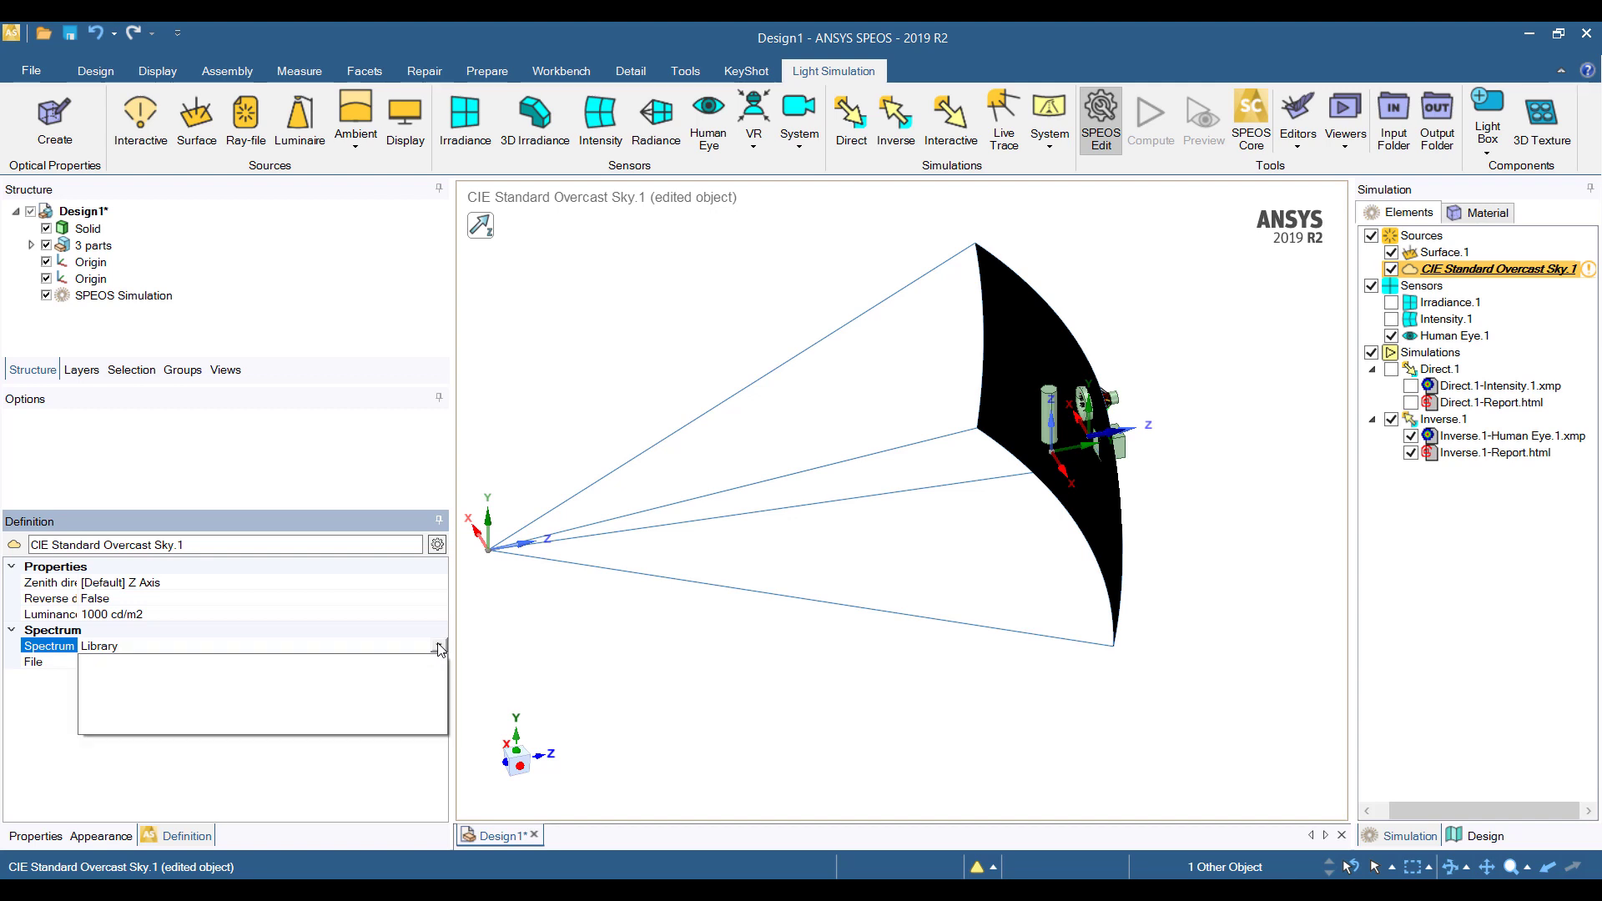
pyautogui.click(272, 662)
pyautogui.click(207, 664)
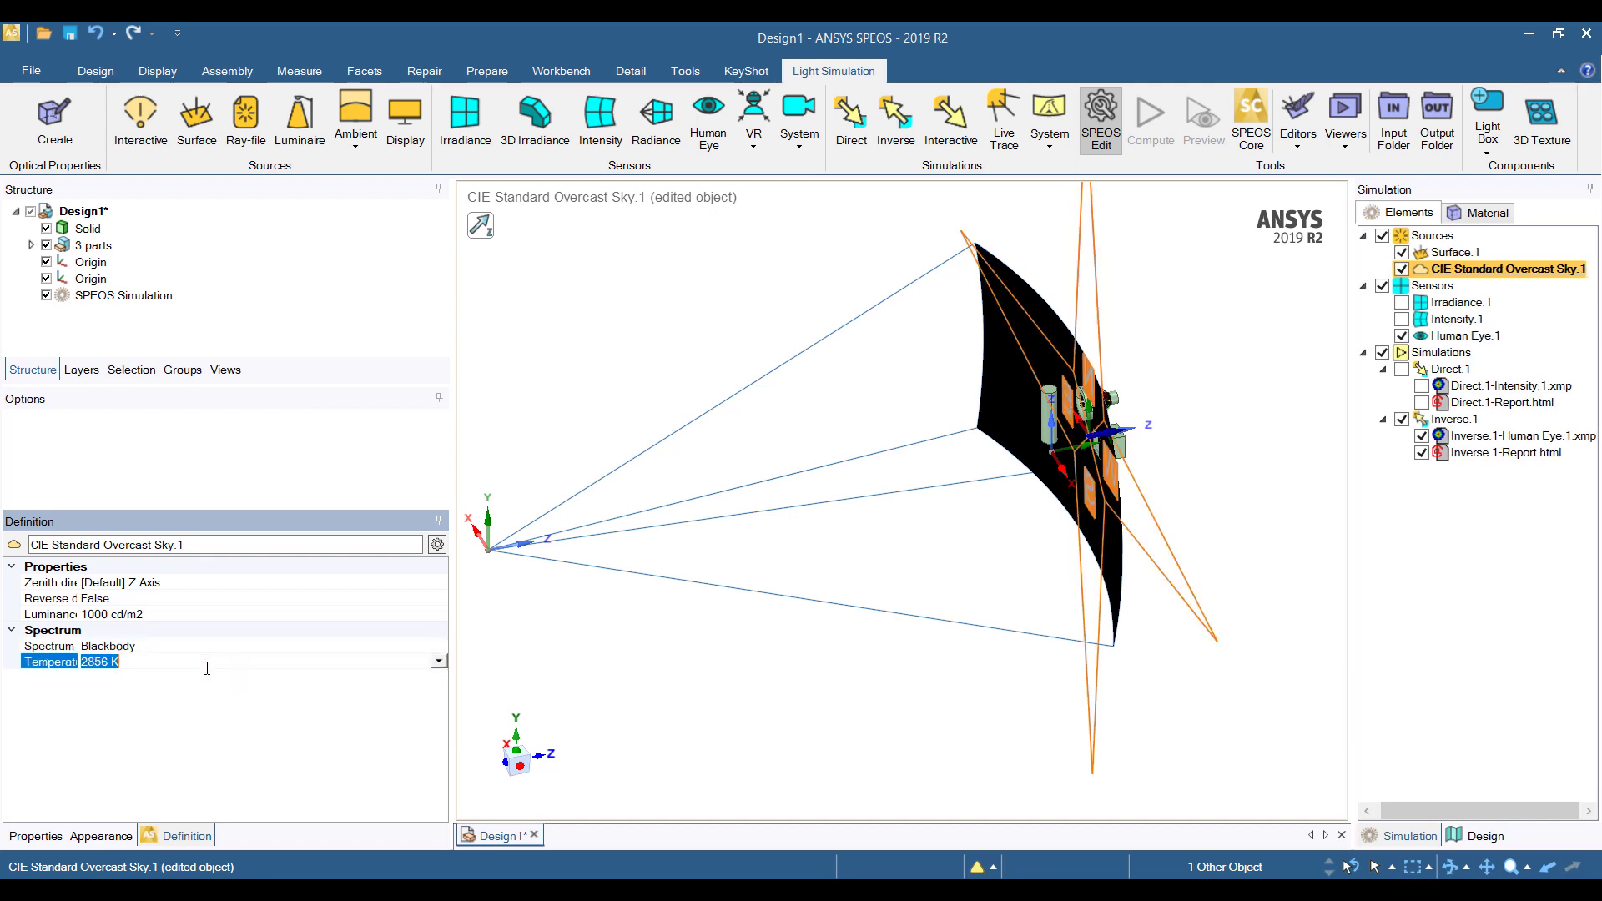
pyautogui.write('3500')
pyautogui.press('Return')
# Set the overcast sky's zenith direction to the vertical Z axis of the coordinate system beside the parts.
pyautogui.click(166, 584)
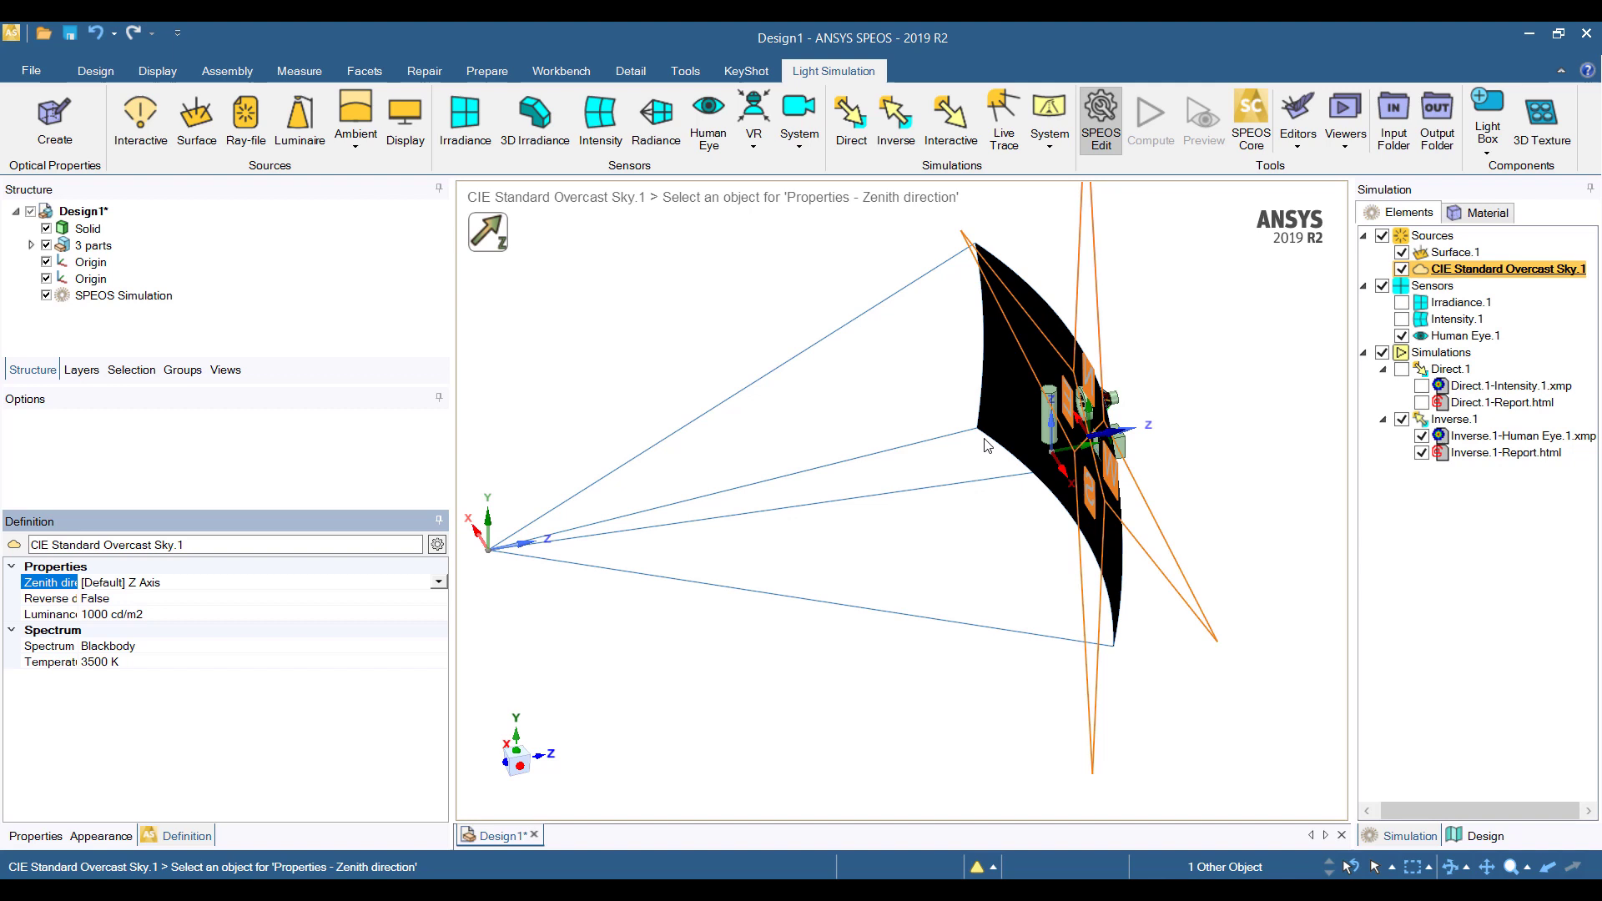
pyautogui.click(1050, 413)
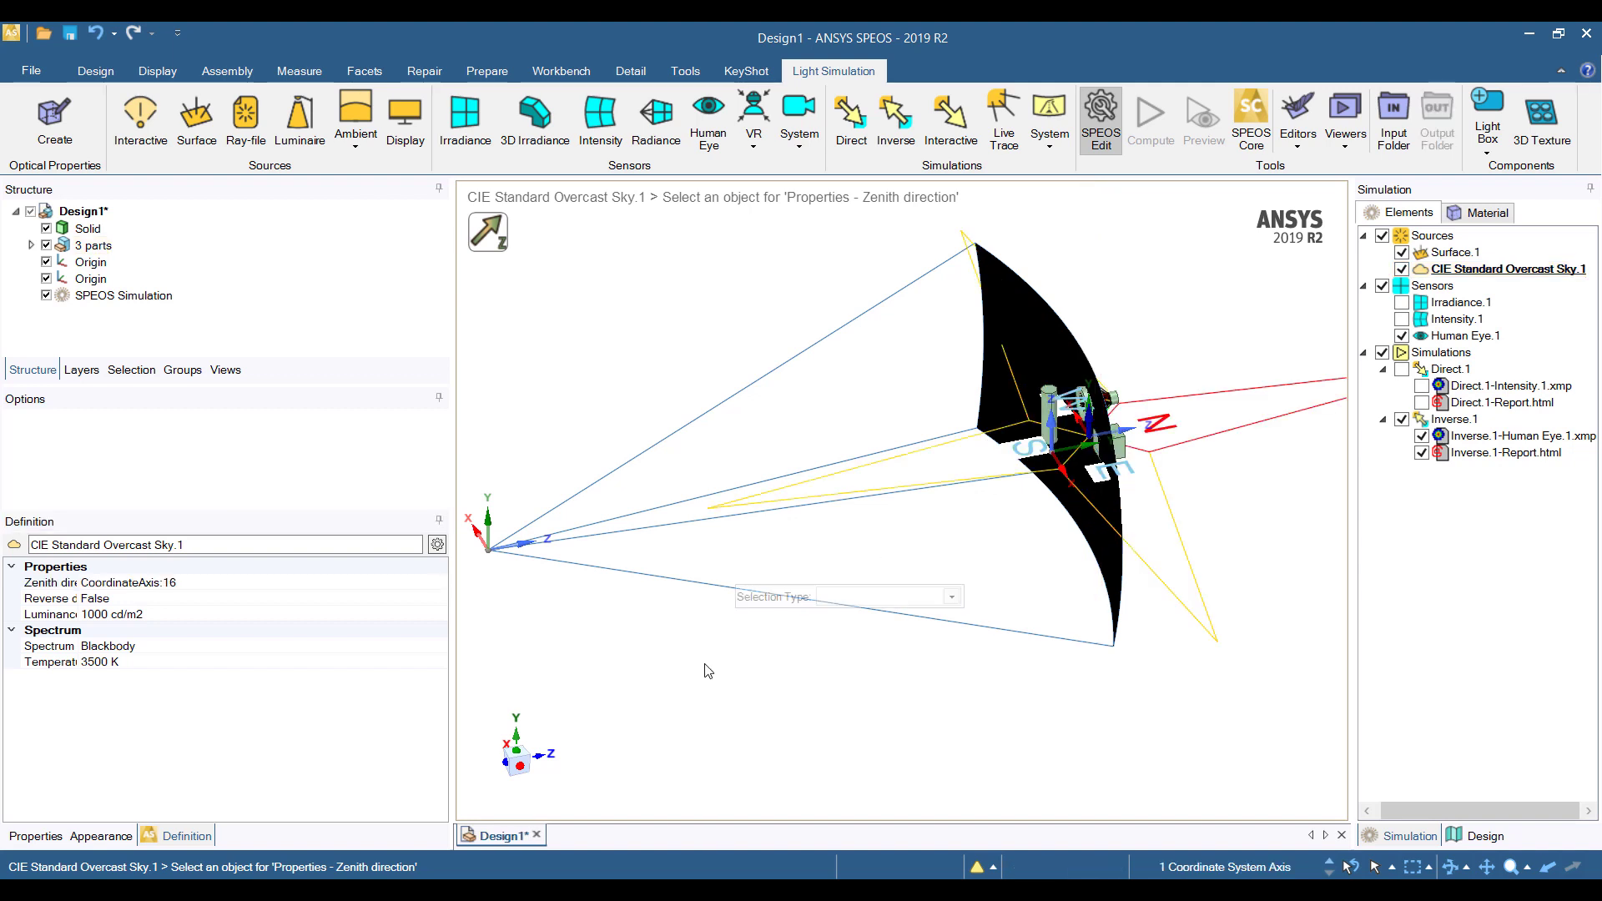
pyautogui.moveTo(812, 730); pyautogui.dragTo(853, 636, button='middle')
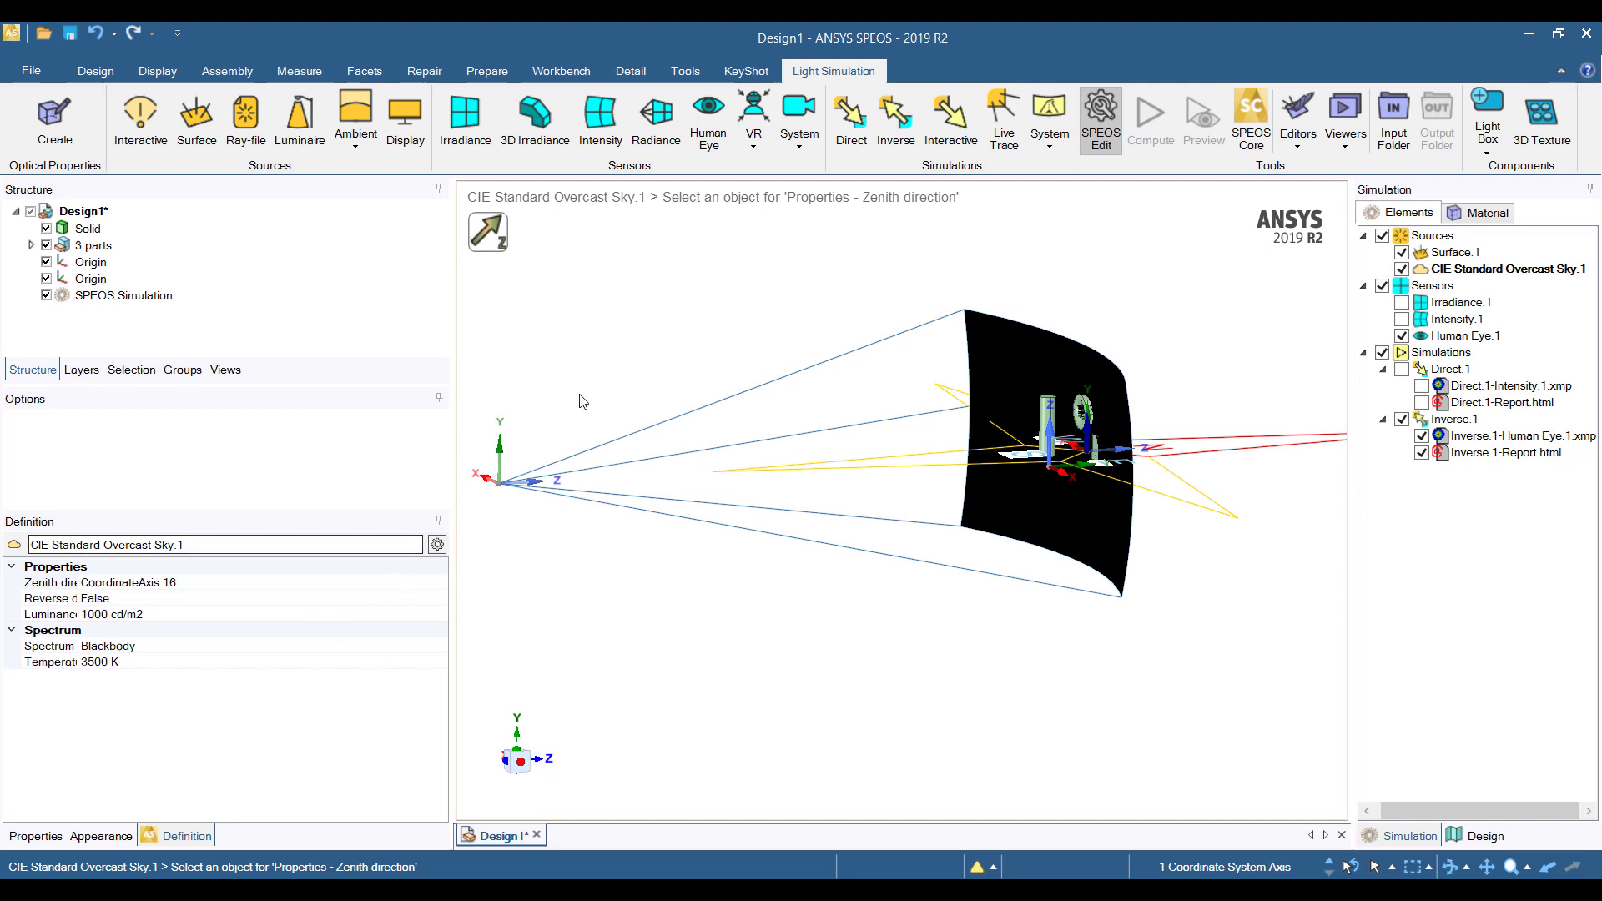
pyautogui.press('Escape')
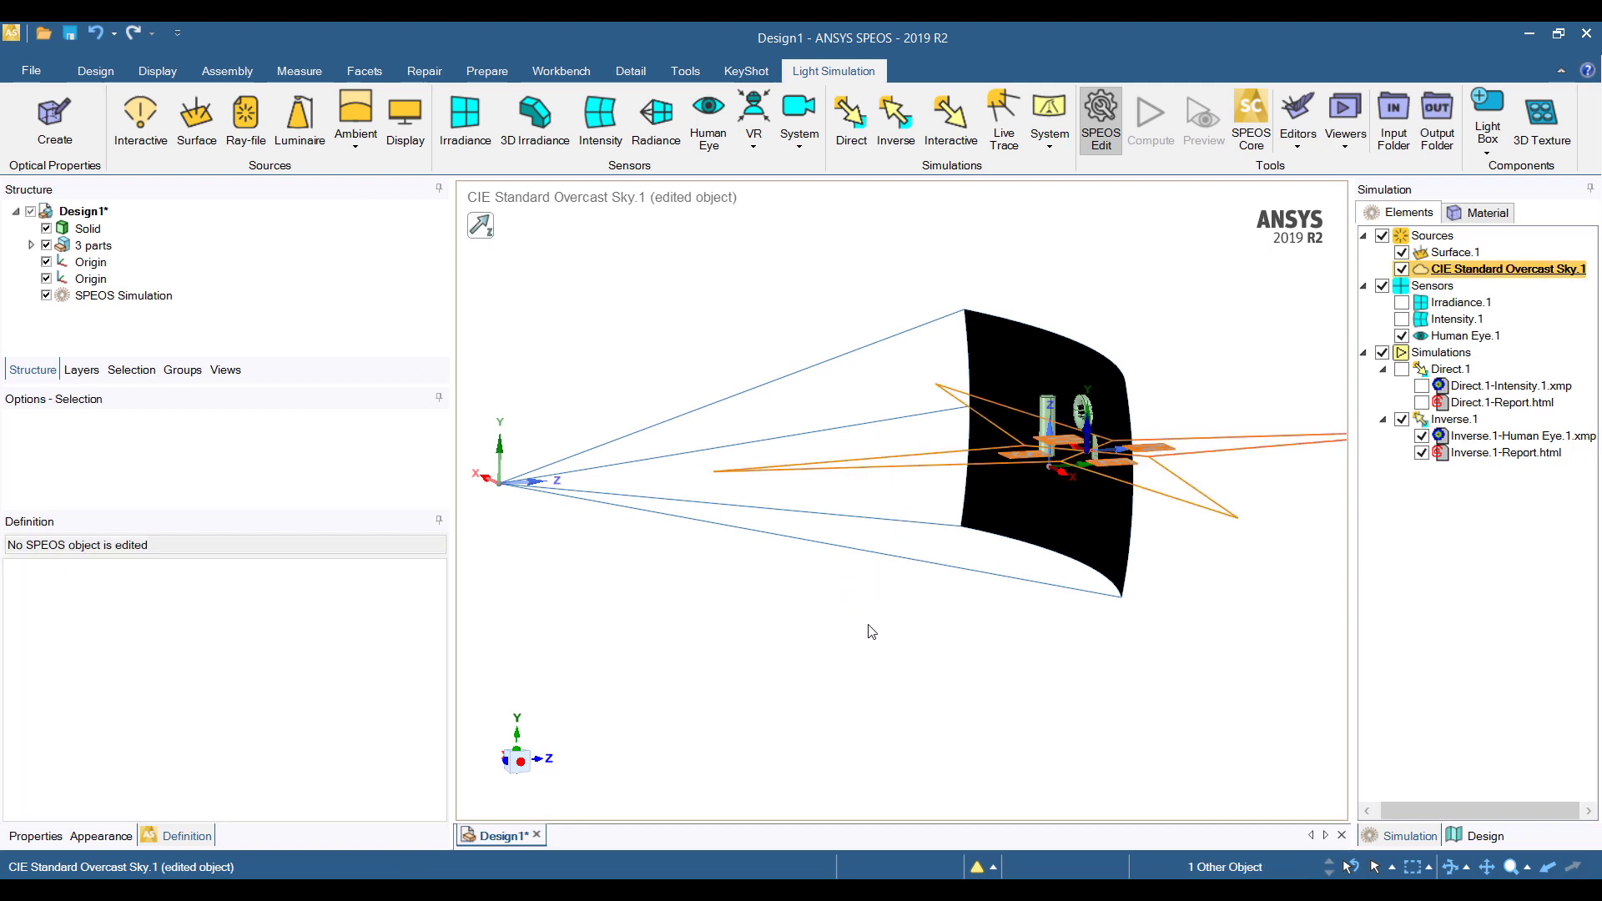
pyautogui.moveTo(1193, 362); pyautogui.dragTo(1189, 563, button='middle')
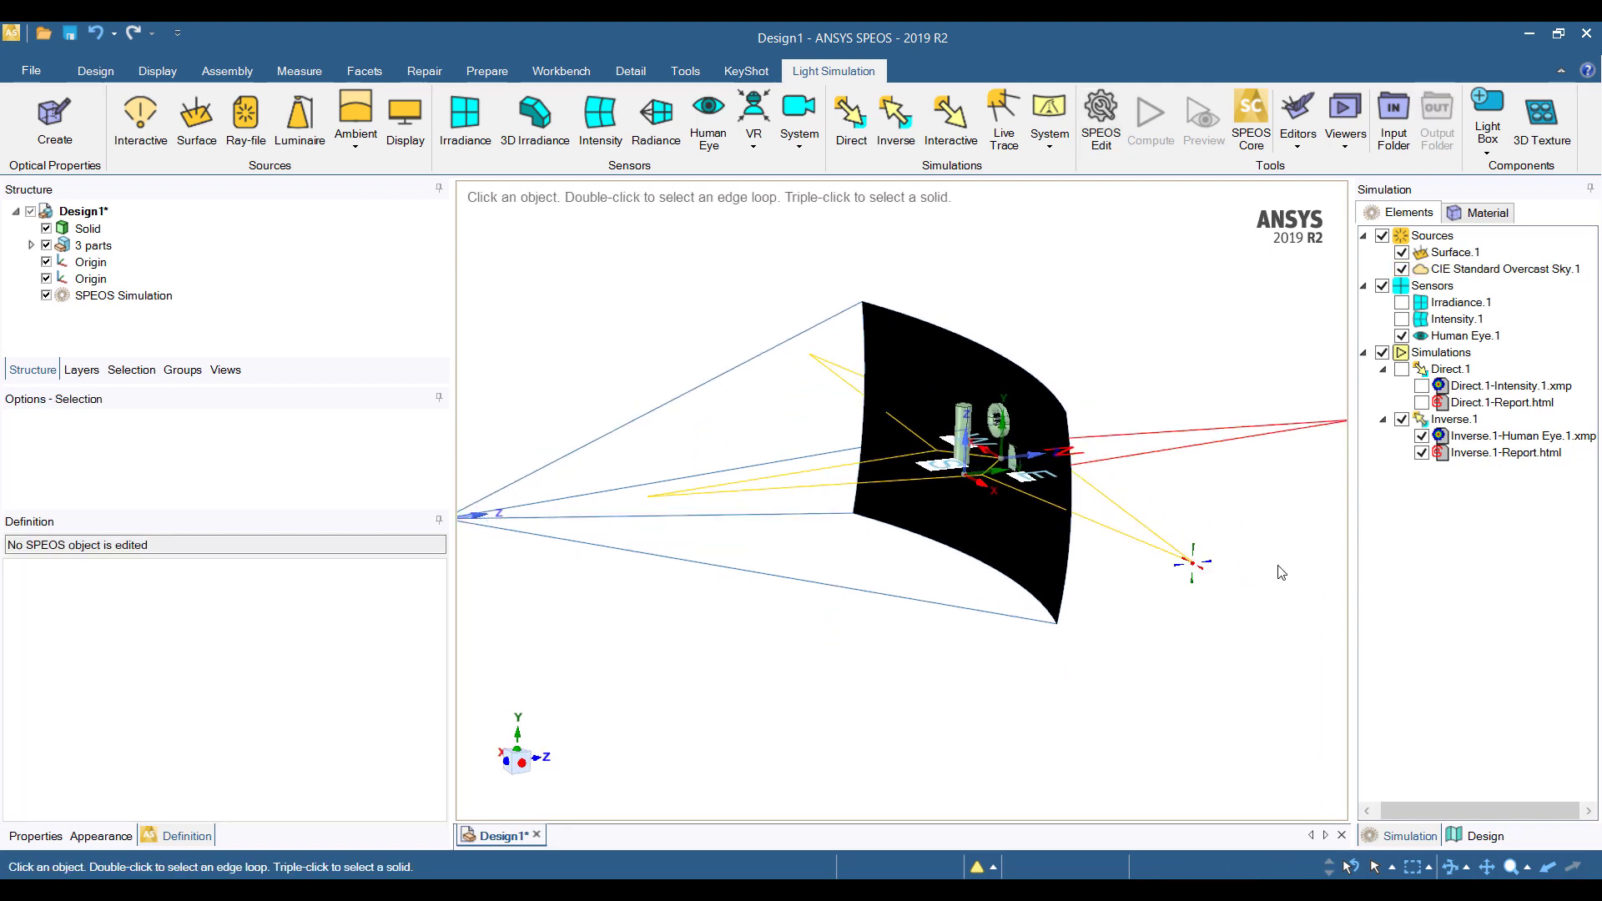
# Add the CIE Standard Overcast Sky source to the inverse simulation's sources alongside the surface source.
pyautogui.click(1441, 423)
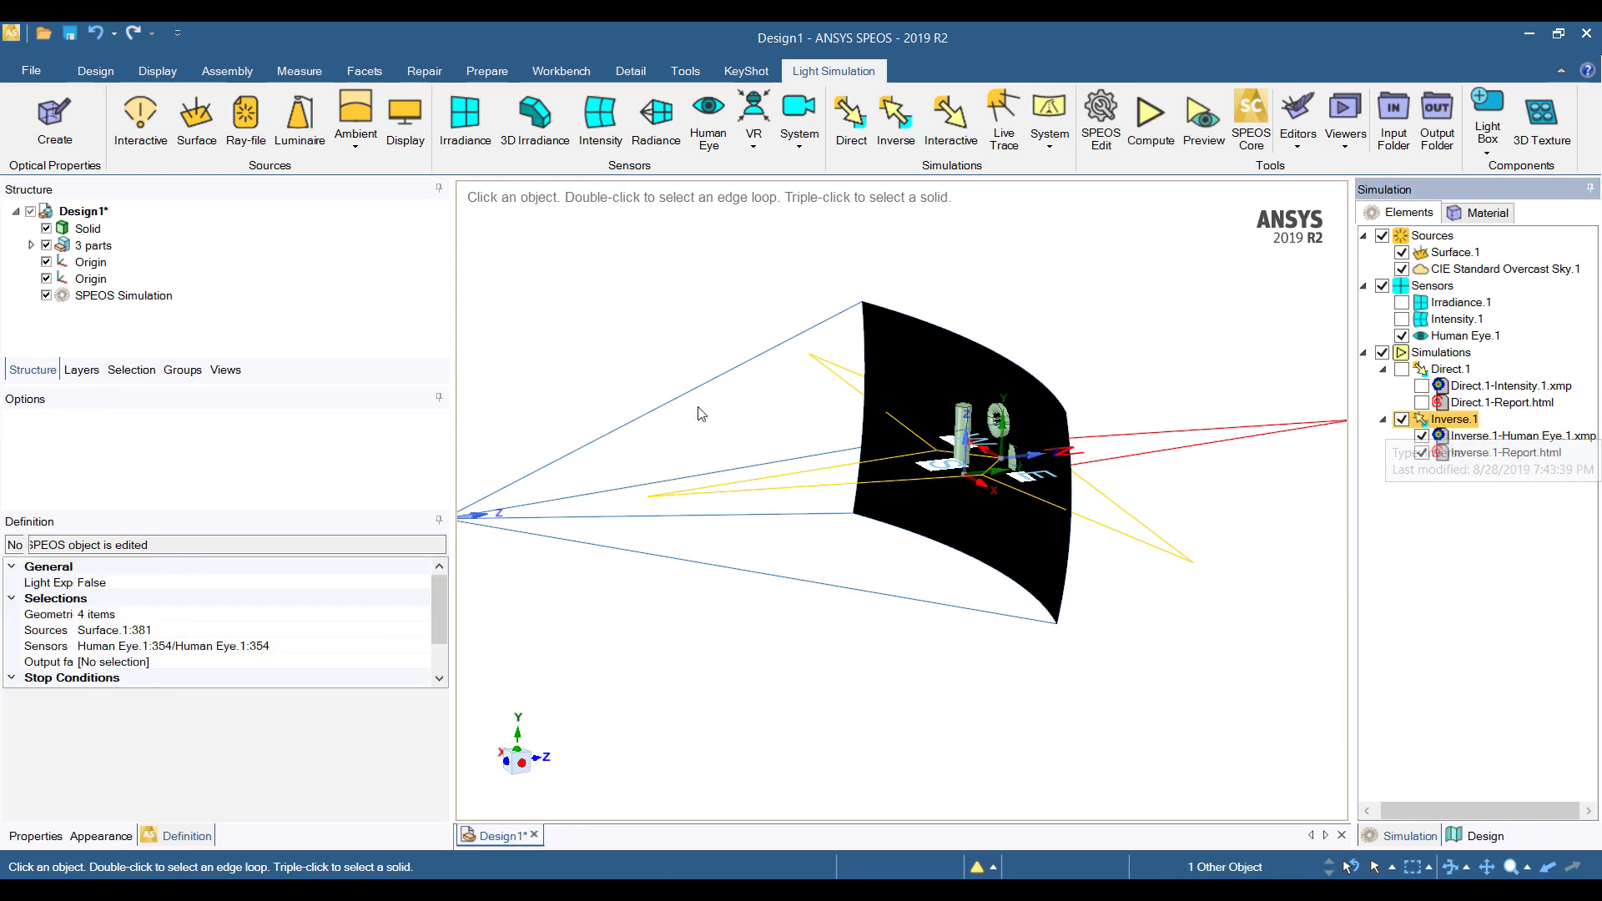
pyautogui.keyDown('shift'); pyautogui.moveTo(726, 670); pyautogui.dragTo(851, 648, button='middle'); pyautogui.keyUp('shift')
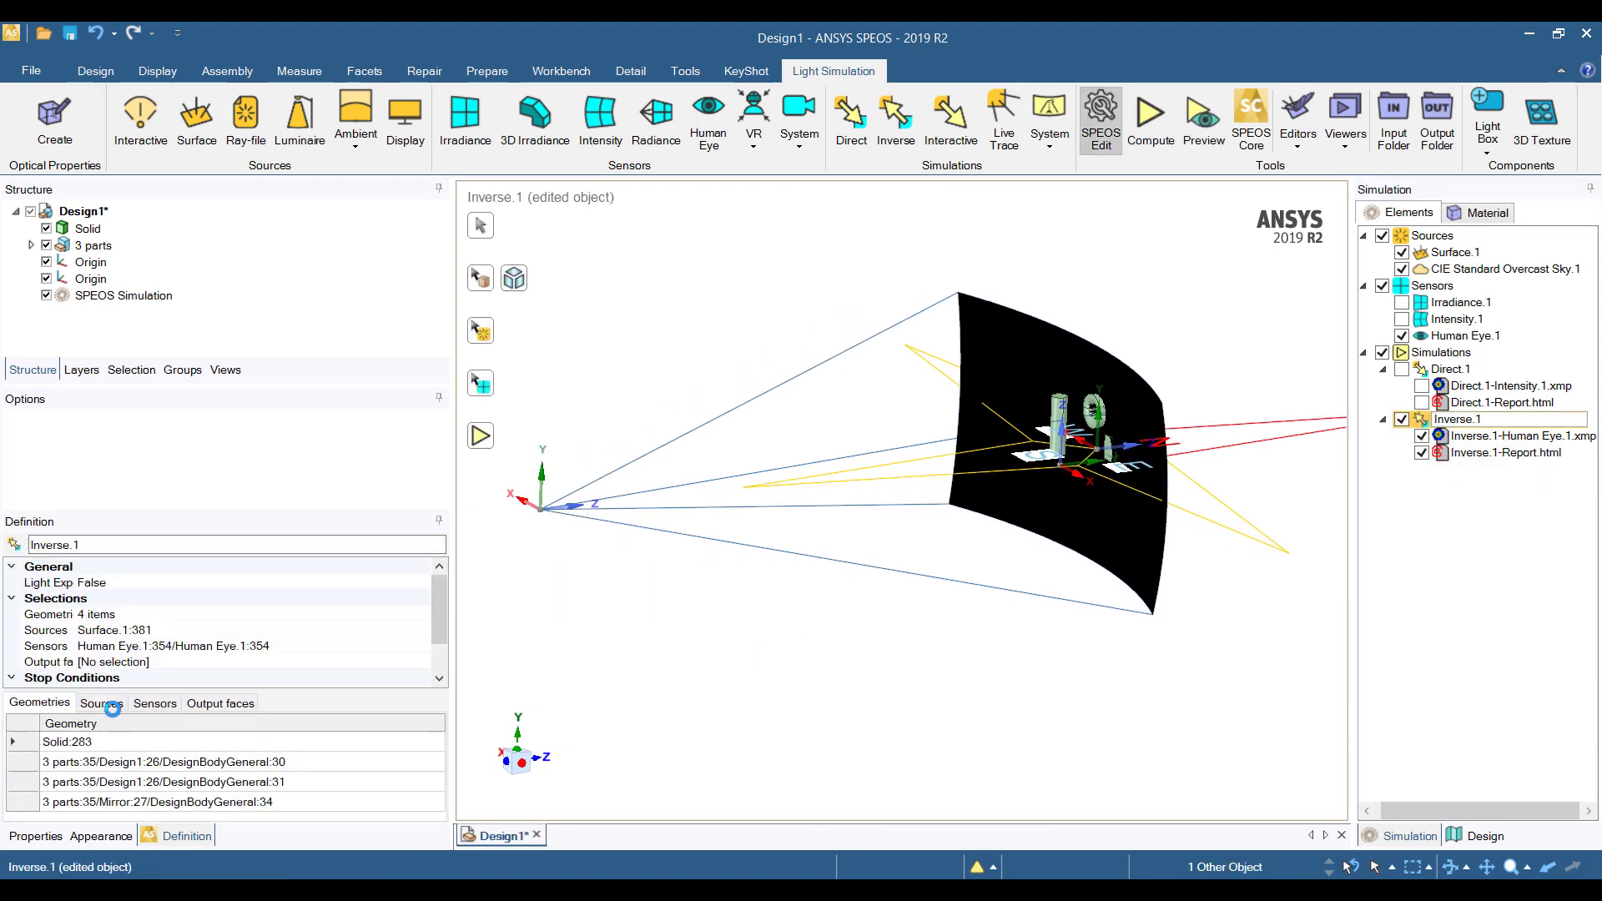
pyautogui.click(102, 705)
pyautogui.click(103, 743)
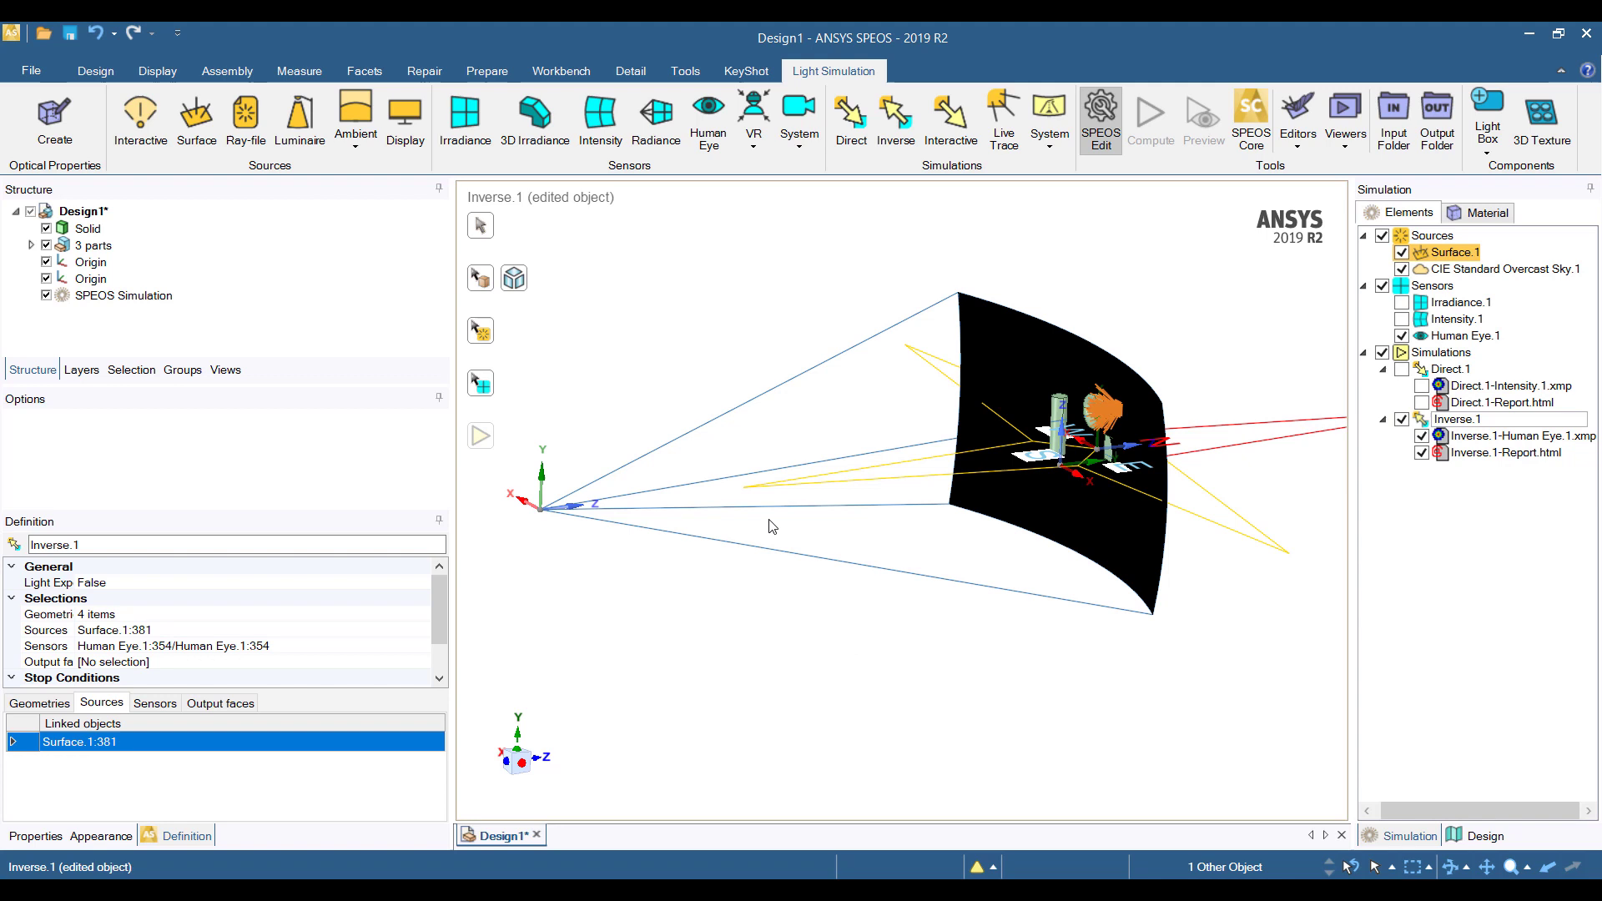
pyautogui.click(947, 461)
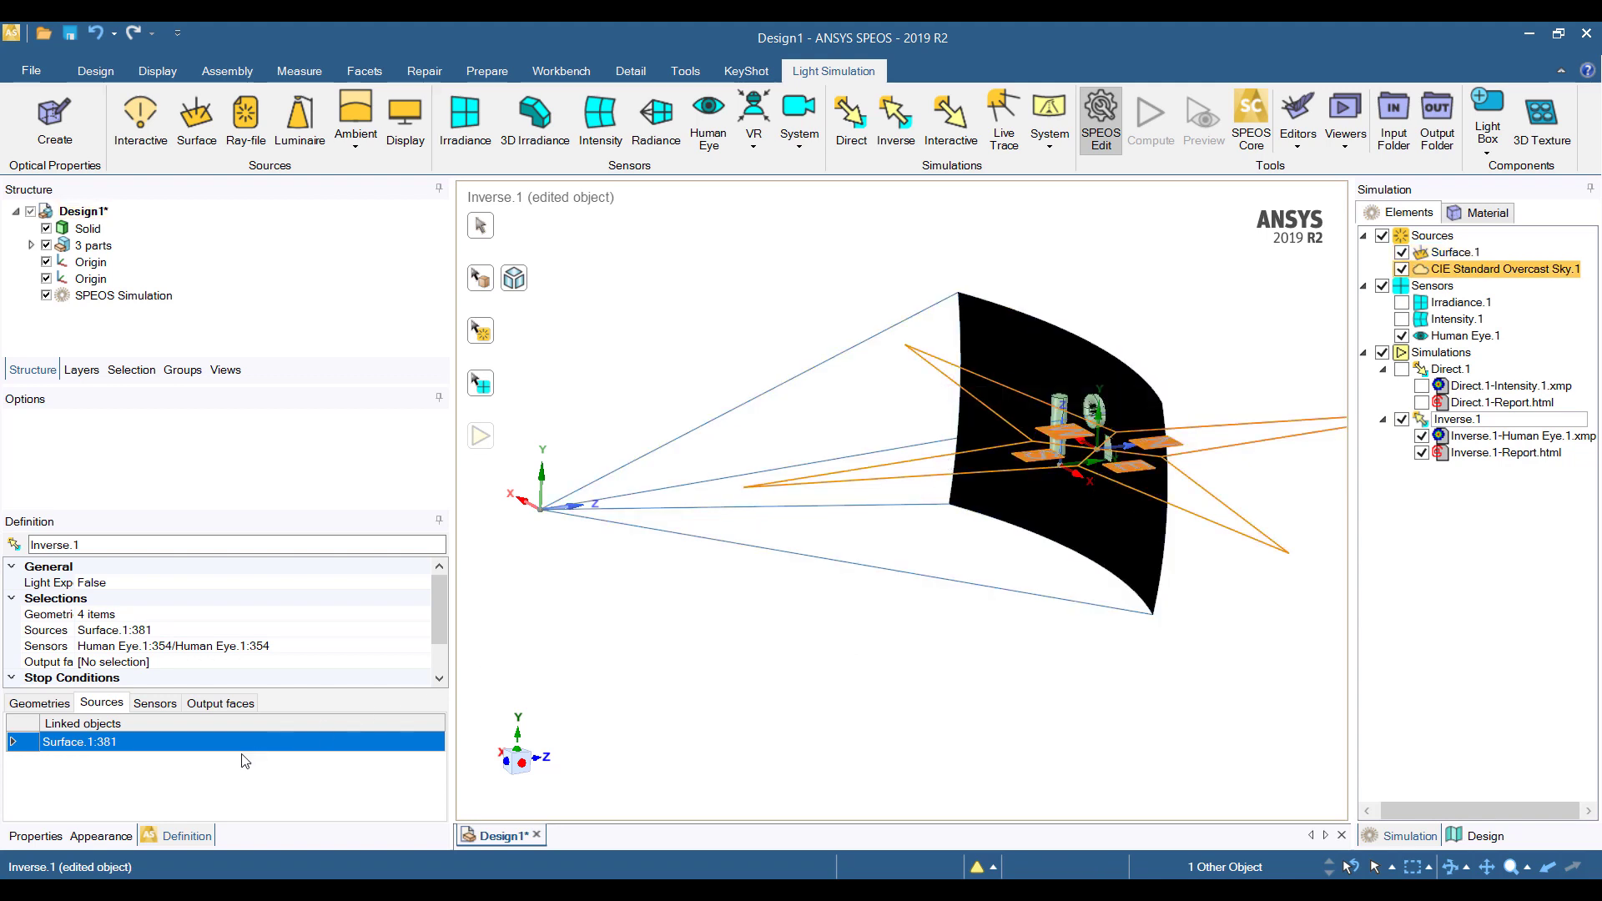
pyautogui.click(481, 332)
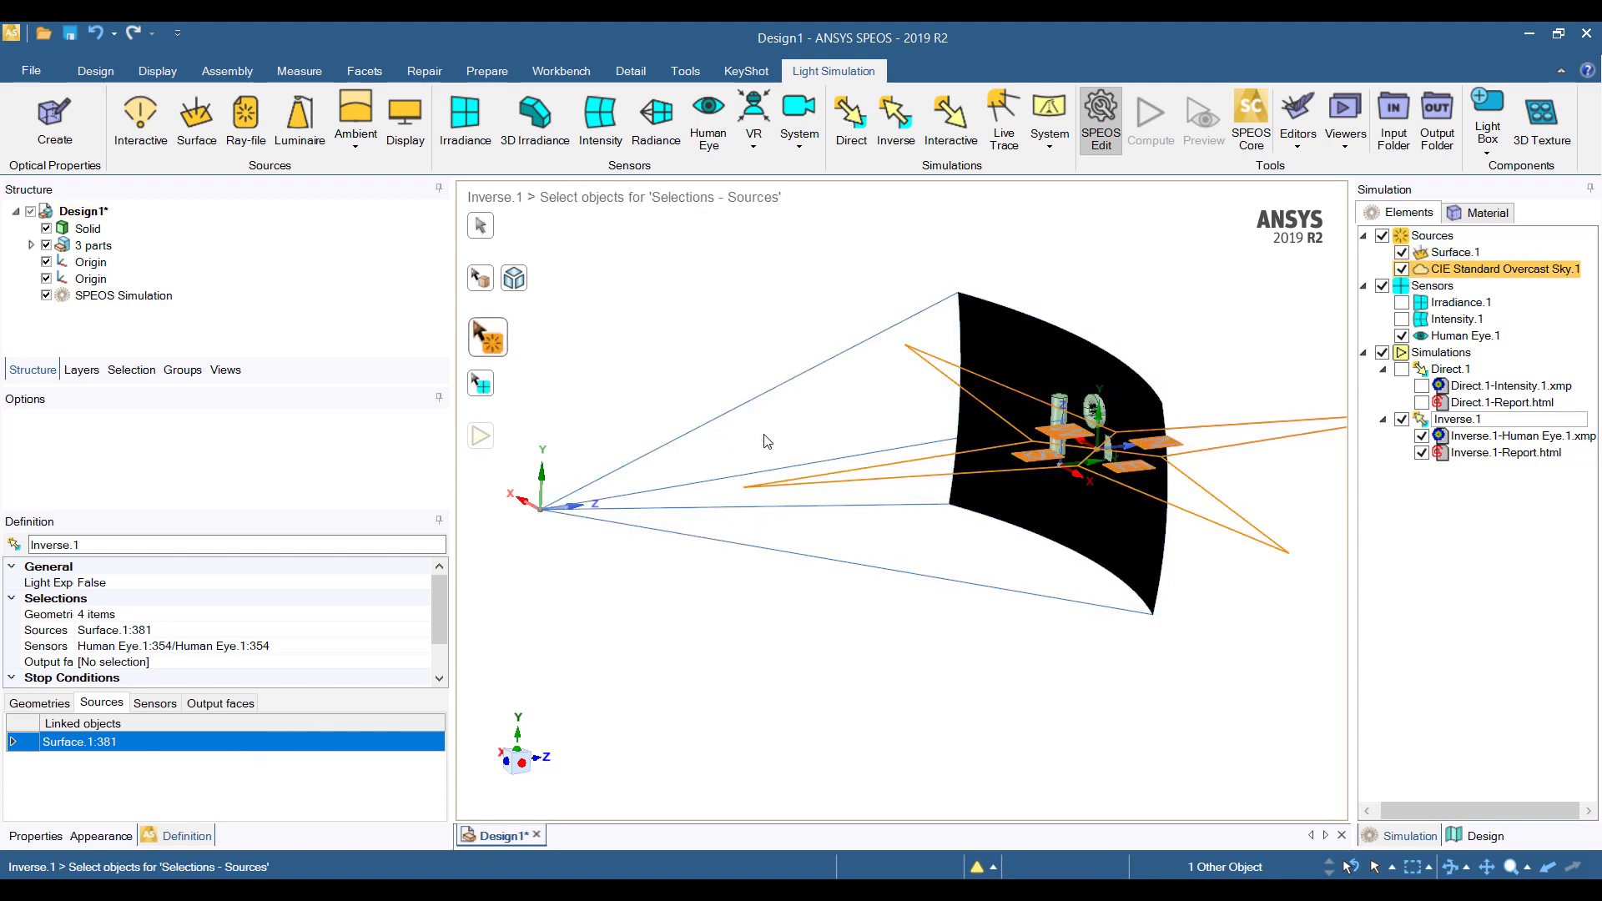
pyautogui.click(859, 480)
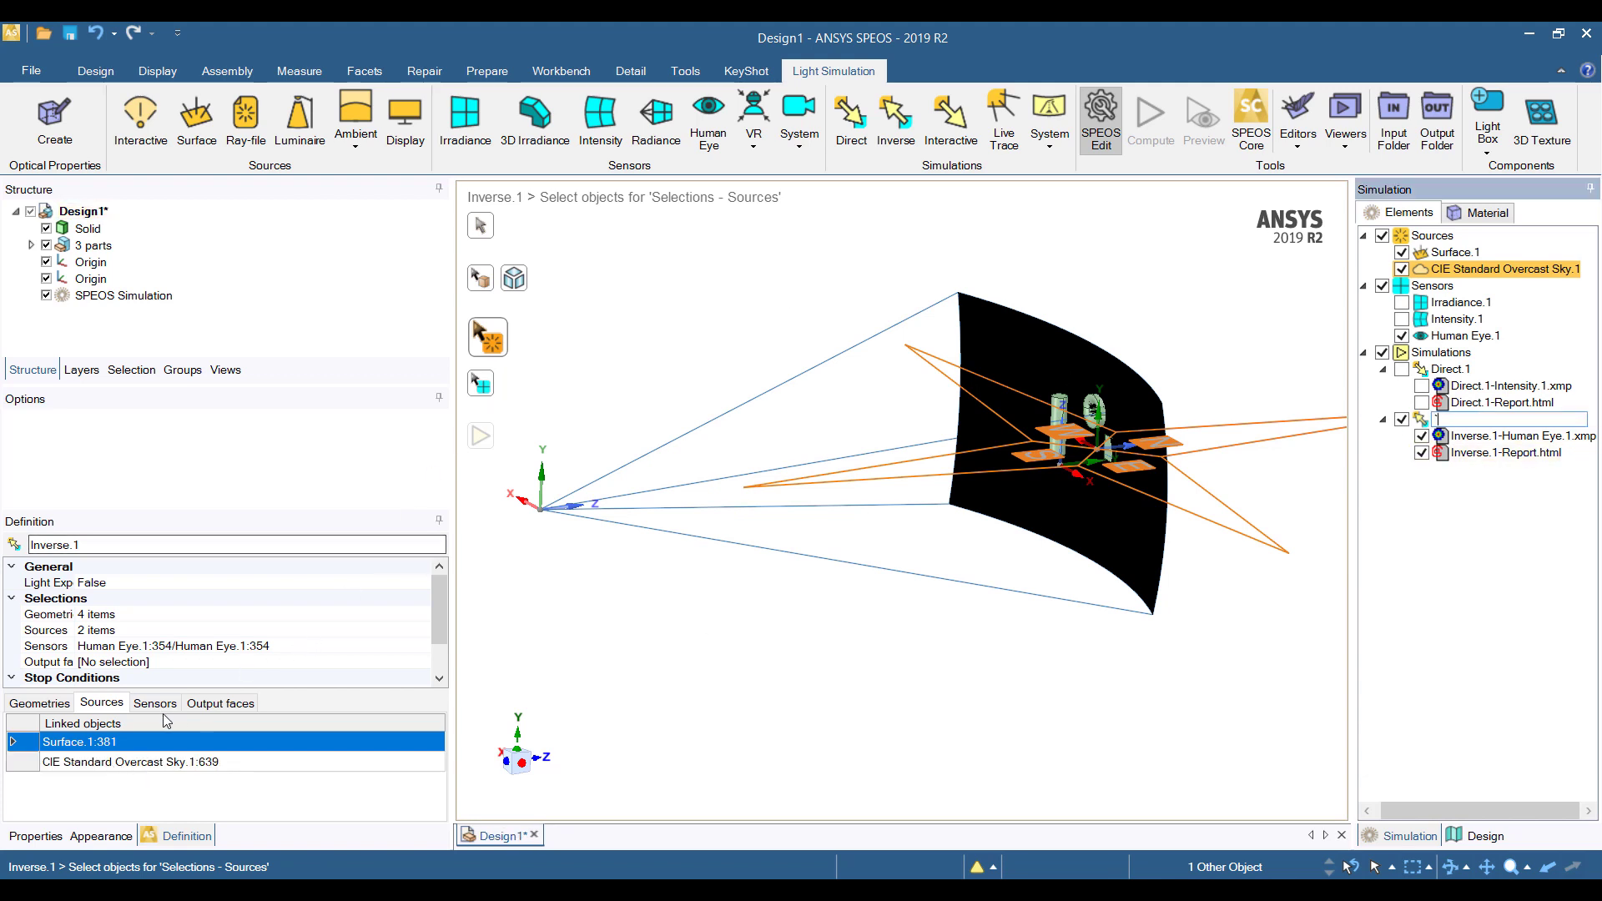
# Check the inverse simulation's geometries, sources and sensors, and compute it again.
pyautogui.click(41, 704)
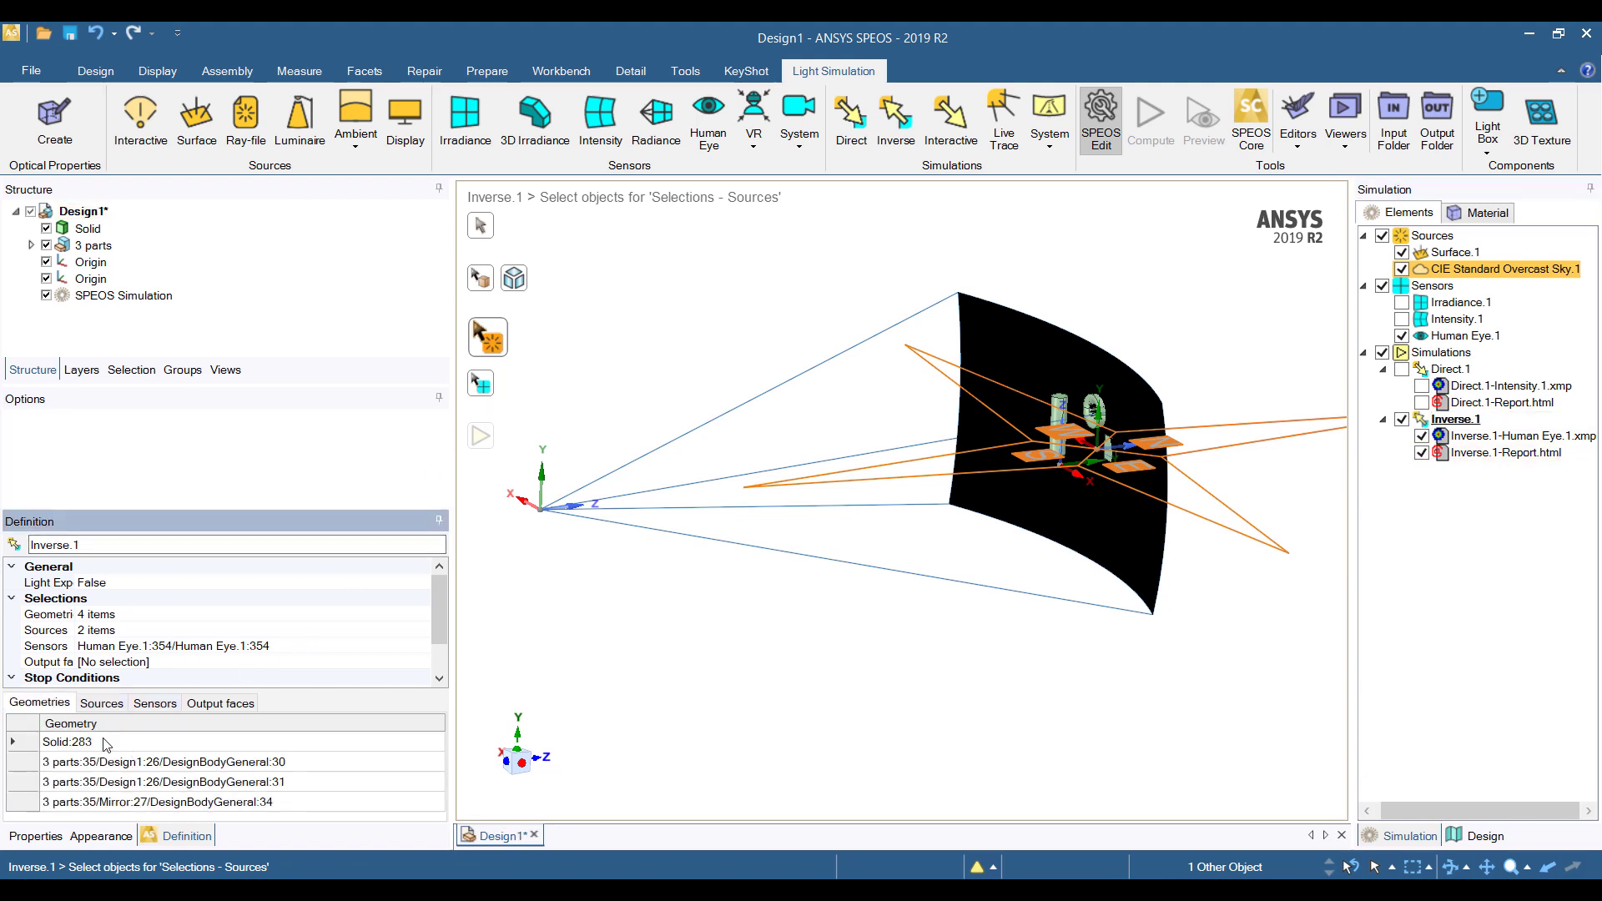
pyautogui.click(102, 706)
pyautogui.click(155, 704)
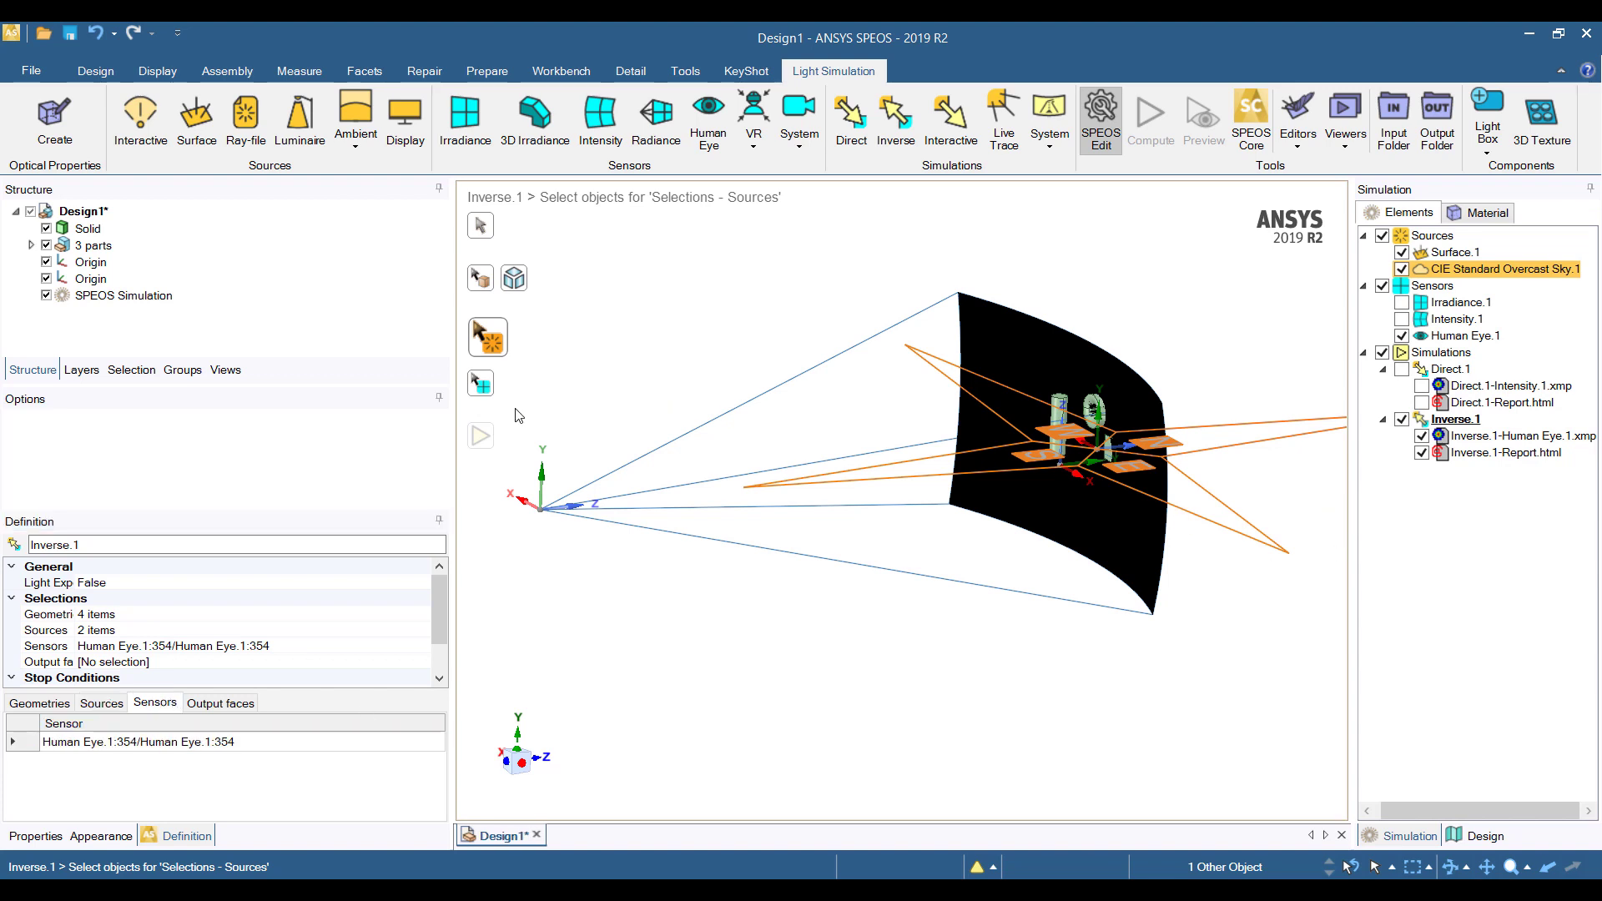
pyautogui.press('Escape')
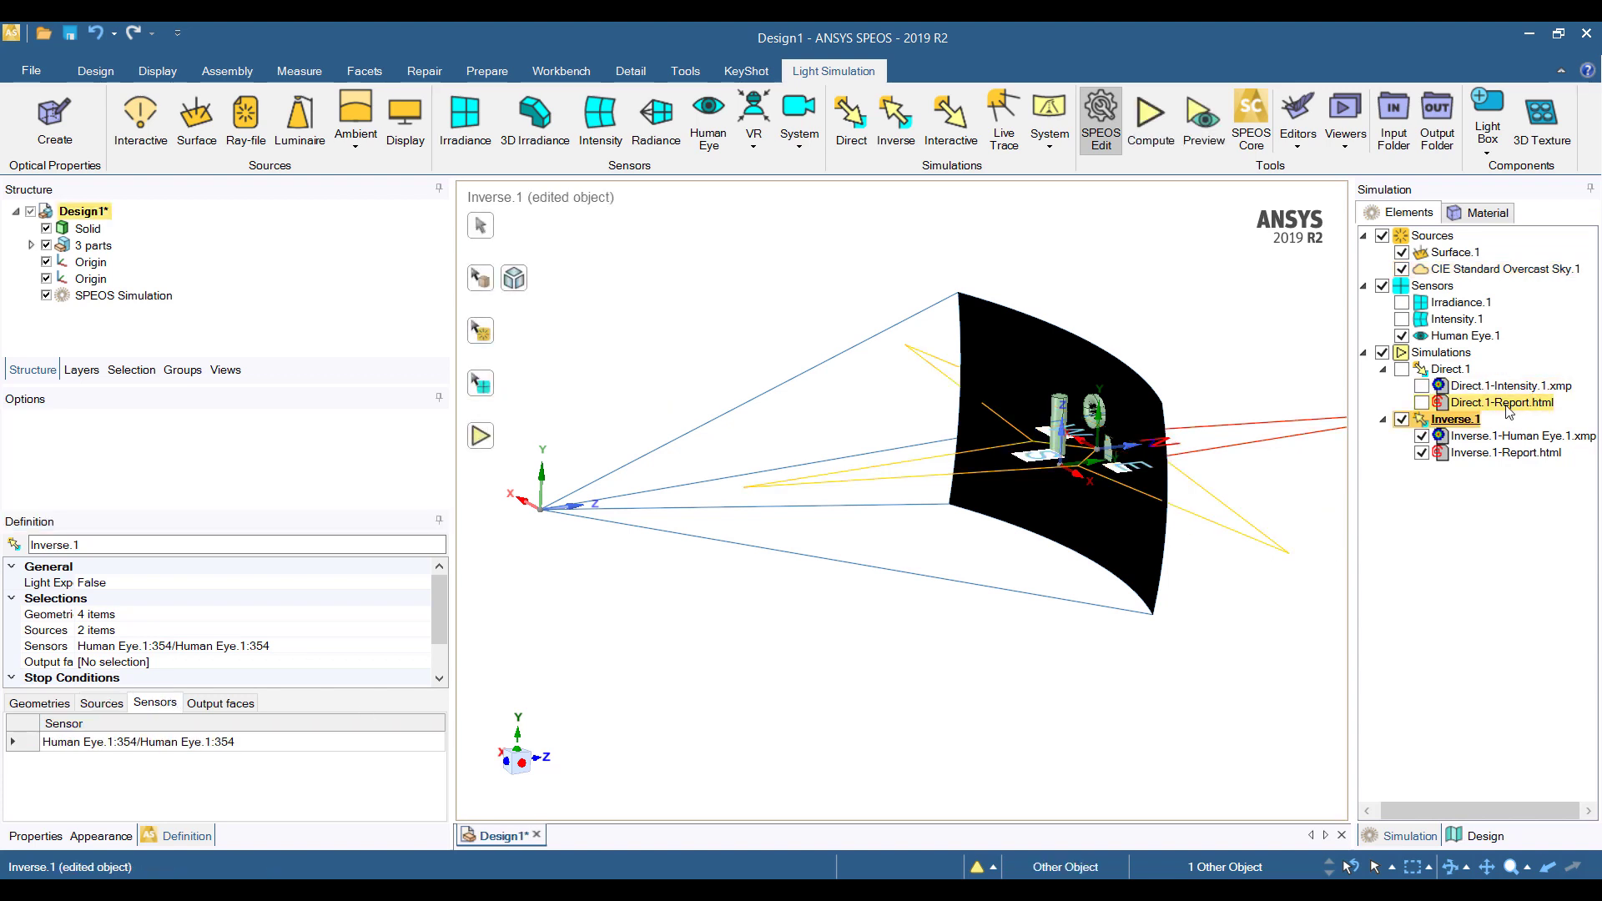
pyautogui.click(484, 440)
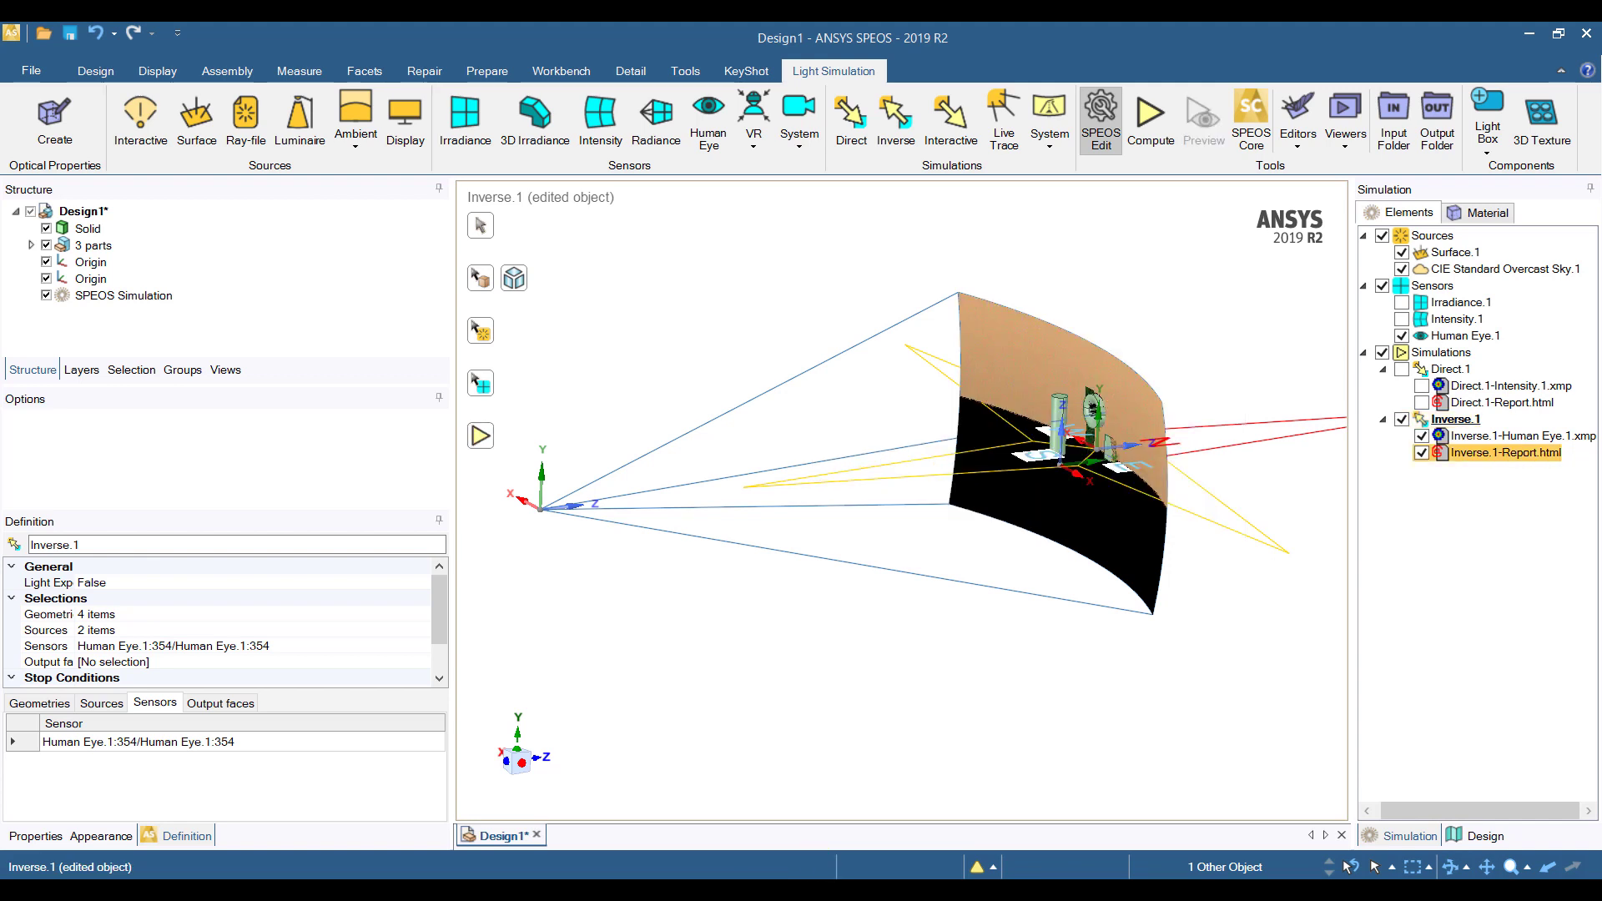
# Examine the recomputed human eye spectral map at full-screen size, close it and leave the inverse simulation's definition.
pyautogui.doubleClick(1476, 437)
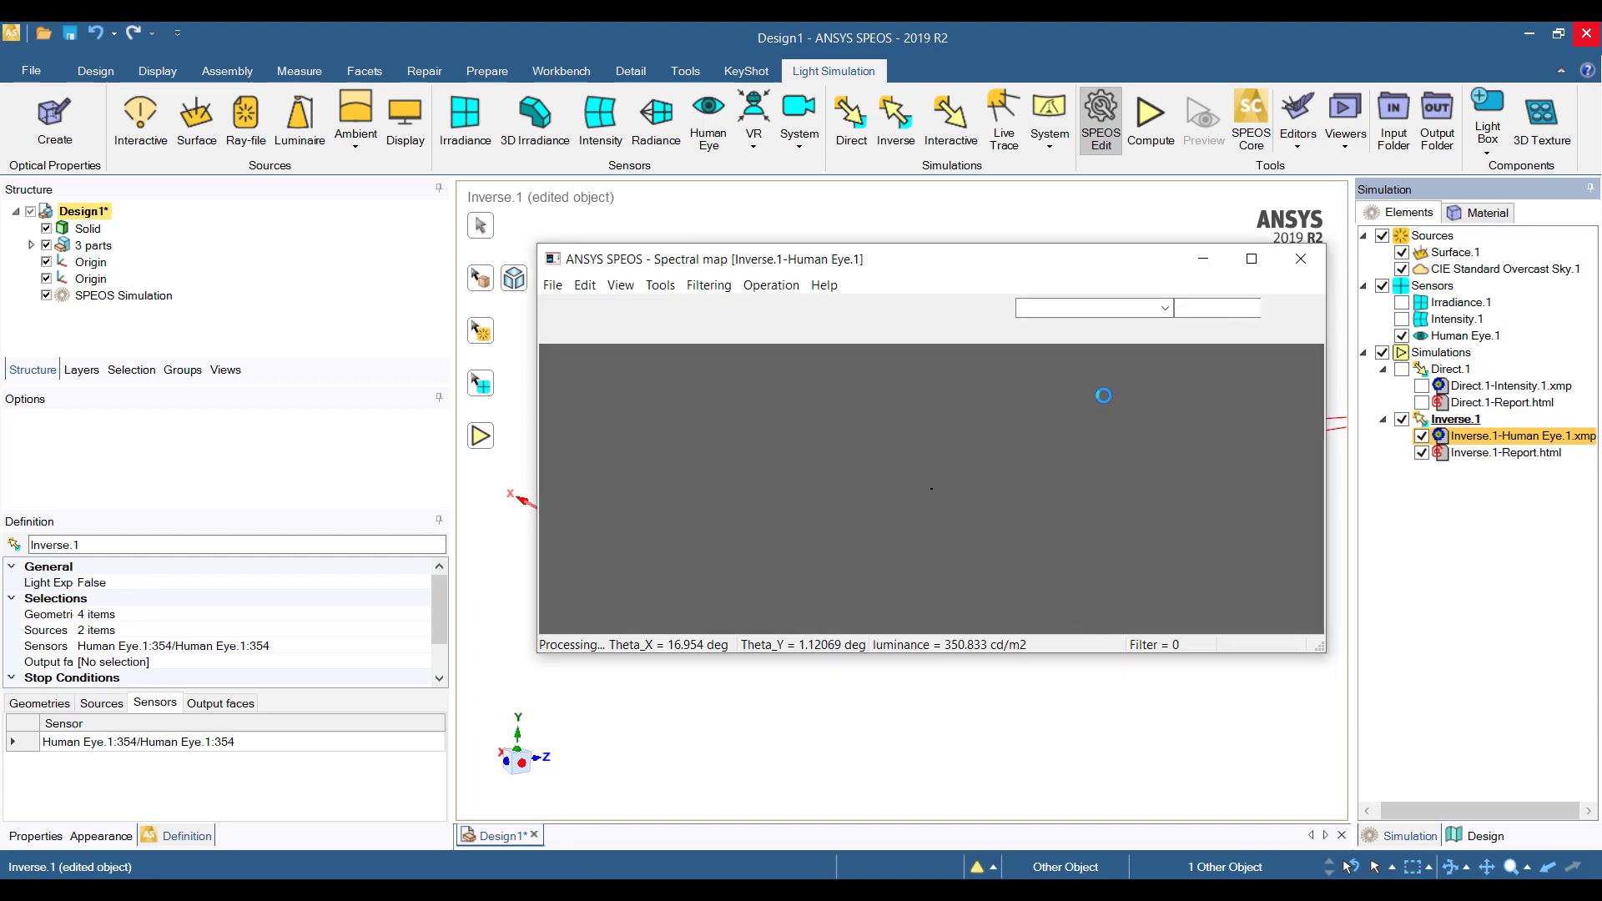
pyautogui.doubleClick(1032, 261)
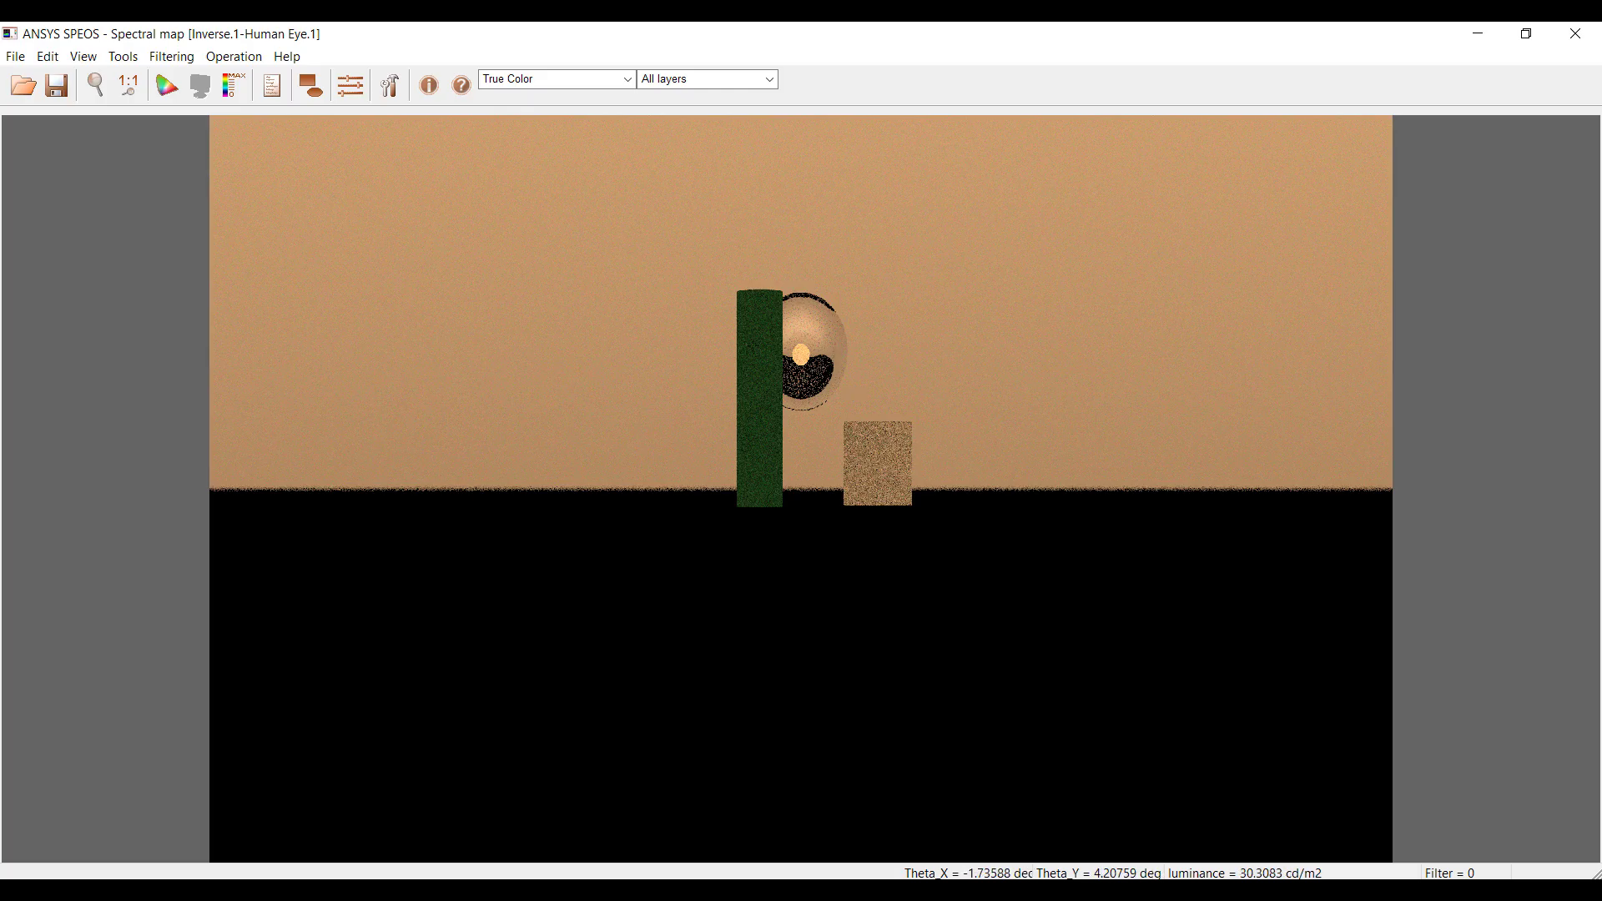
pyautogui.scroll(1, 804, 489)
pyautogui.scroll(-2, 1098, 373)
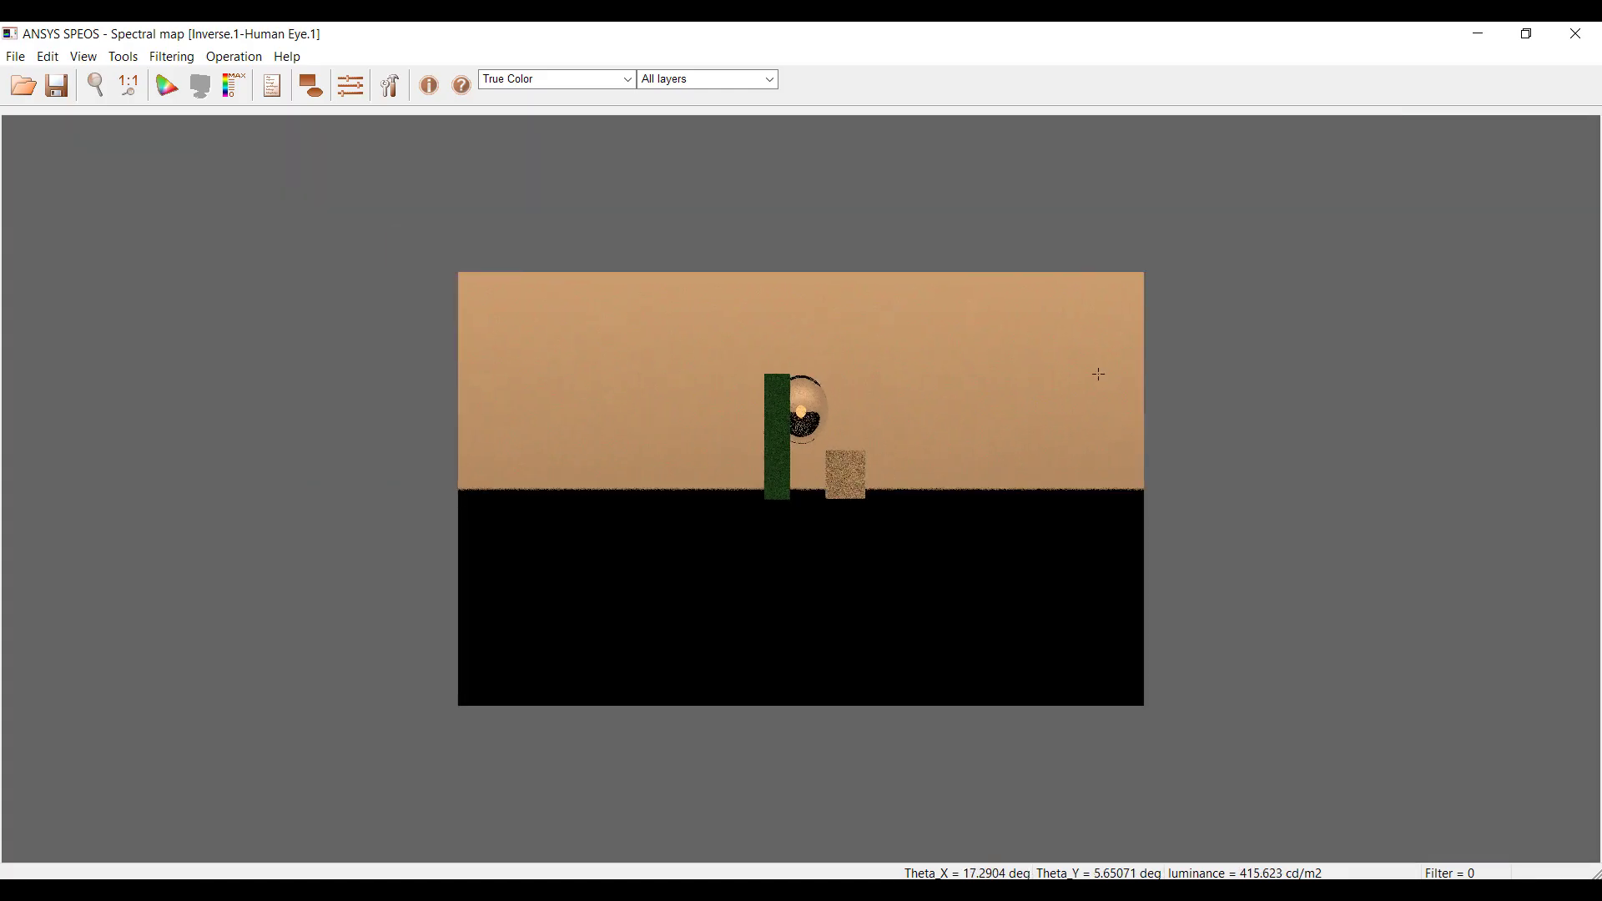
pyautogui.scroll(1, 689, 347)
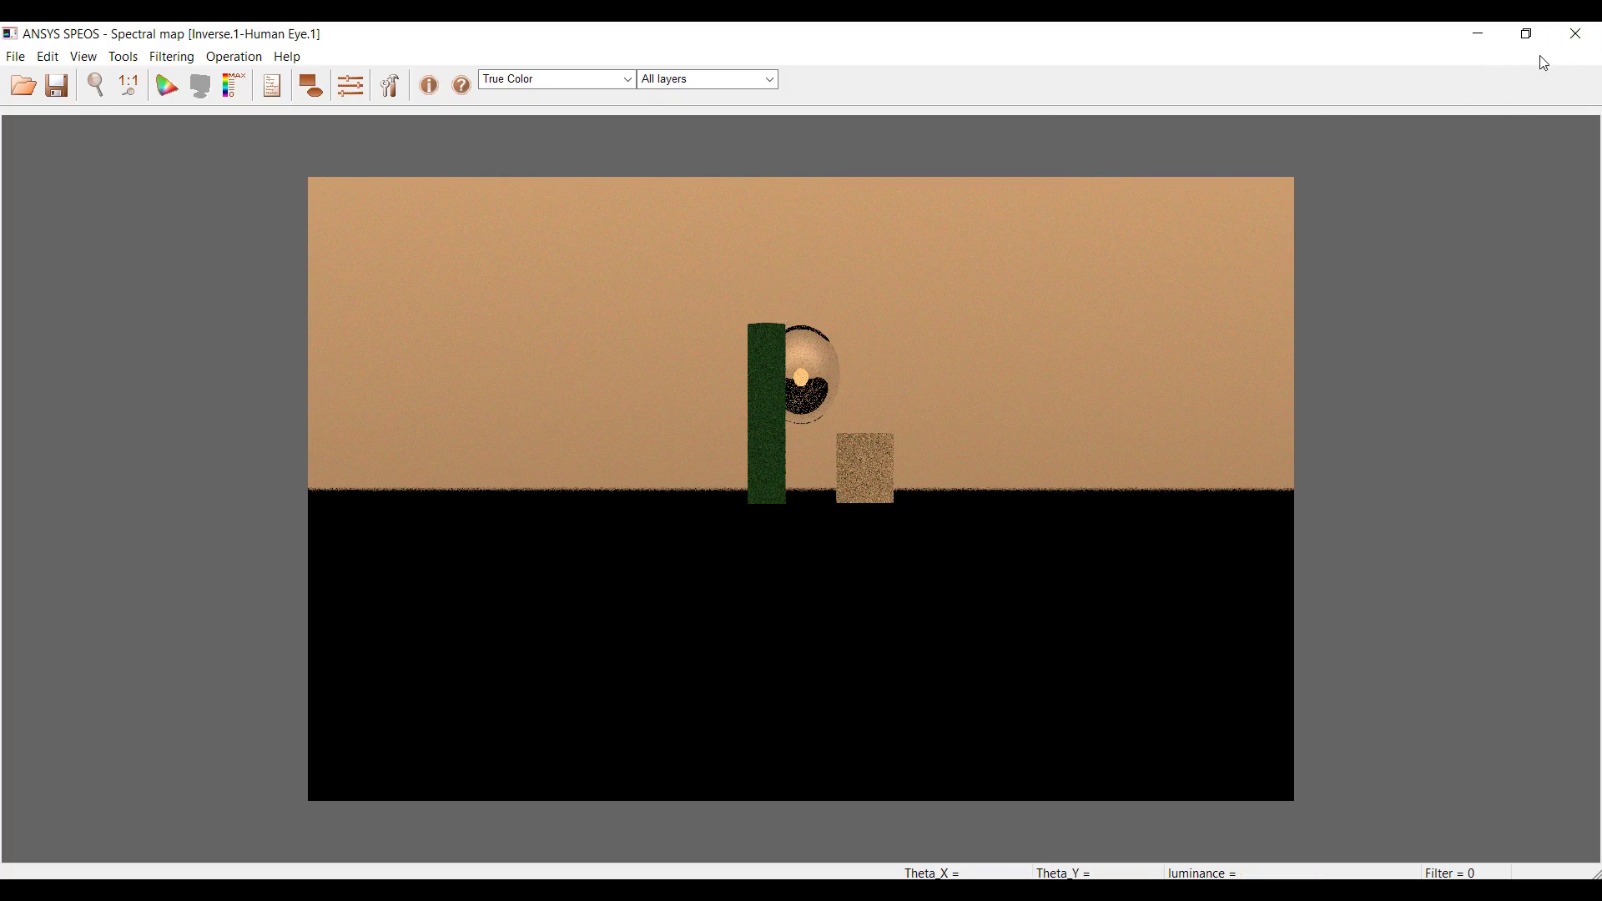
pyautogui.click(1568, 45)
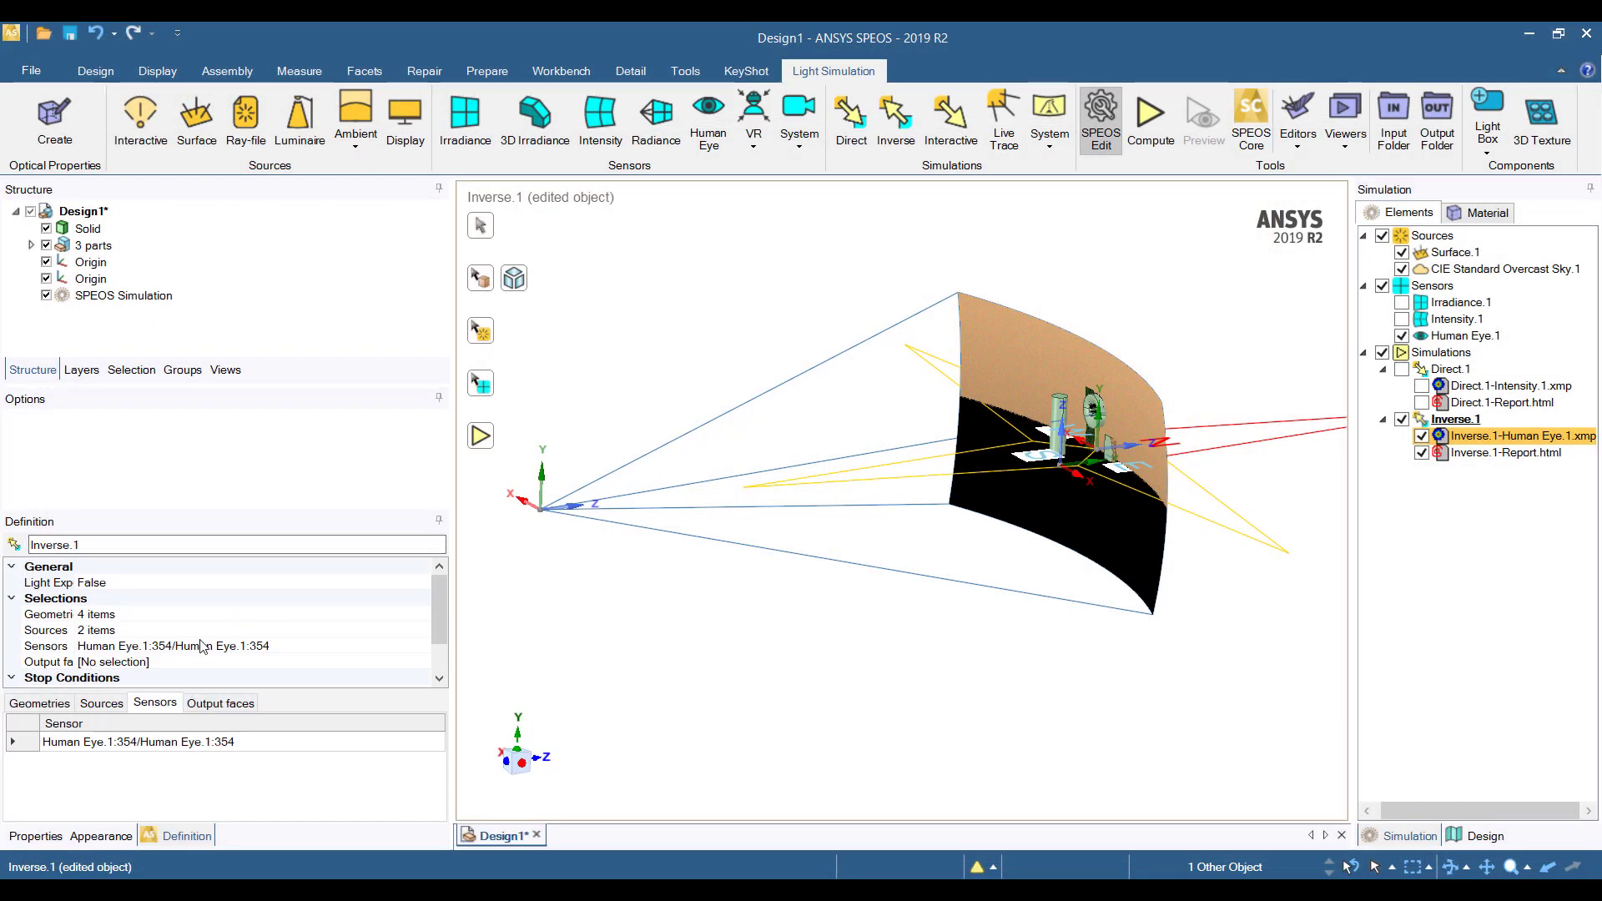
pyautogui.moveTo(923, 647); pyautogui.dragTo(906, 741, button='middle')
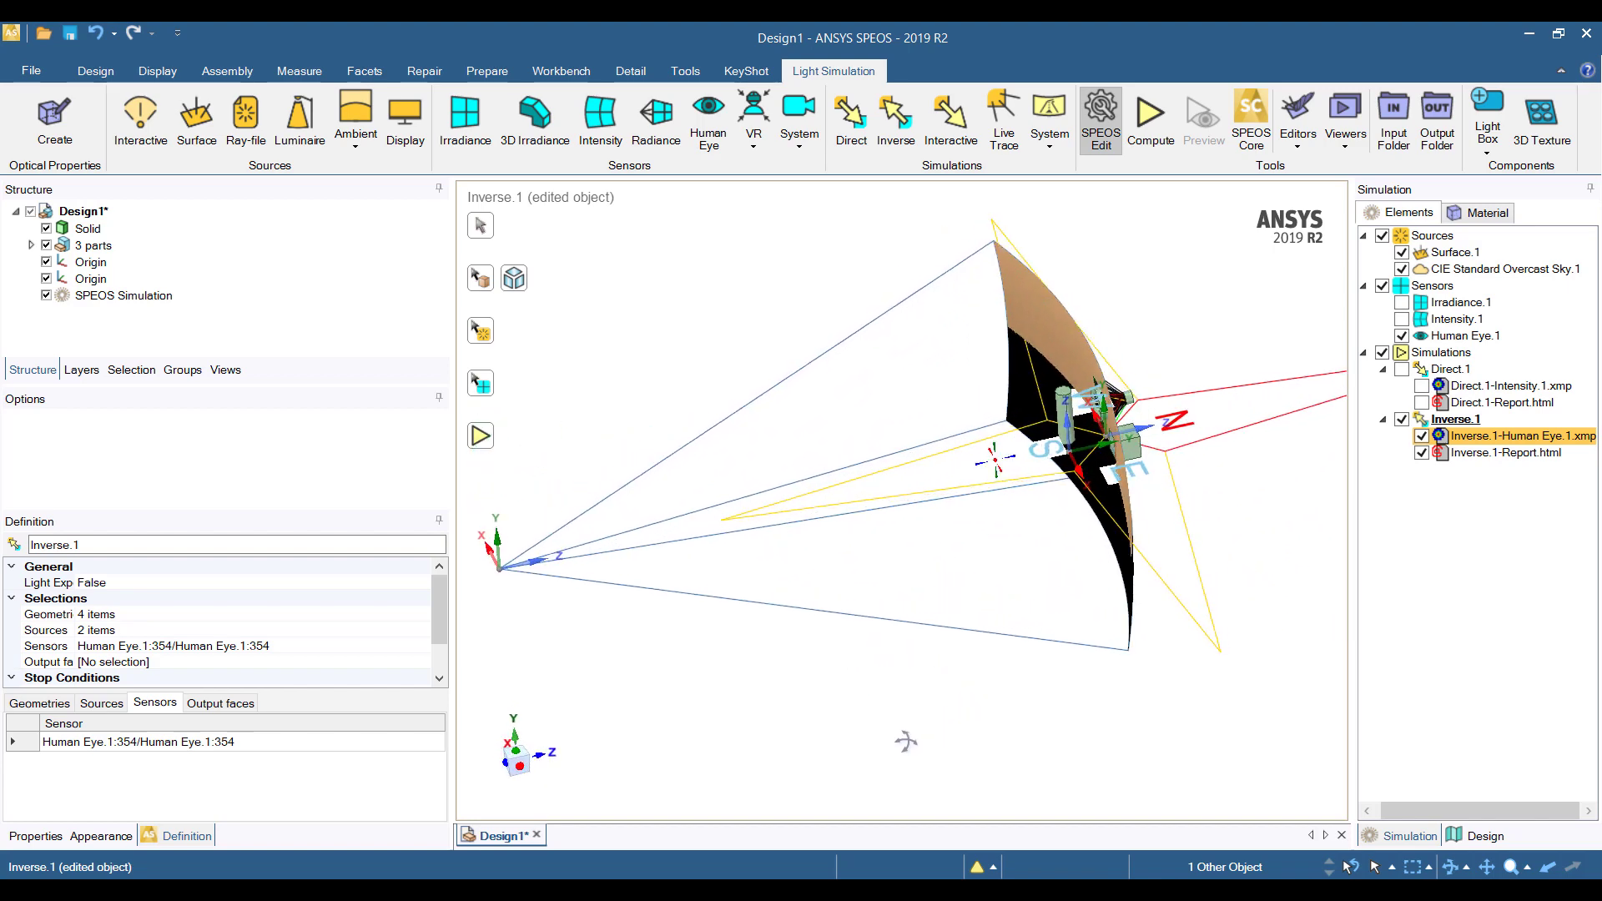
pyautogui.press('Escape')
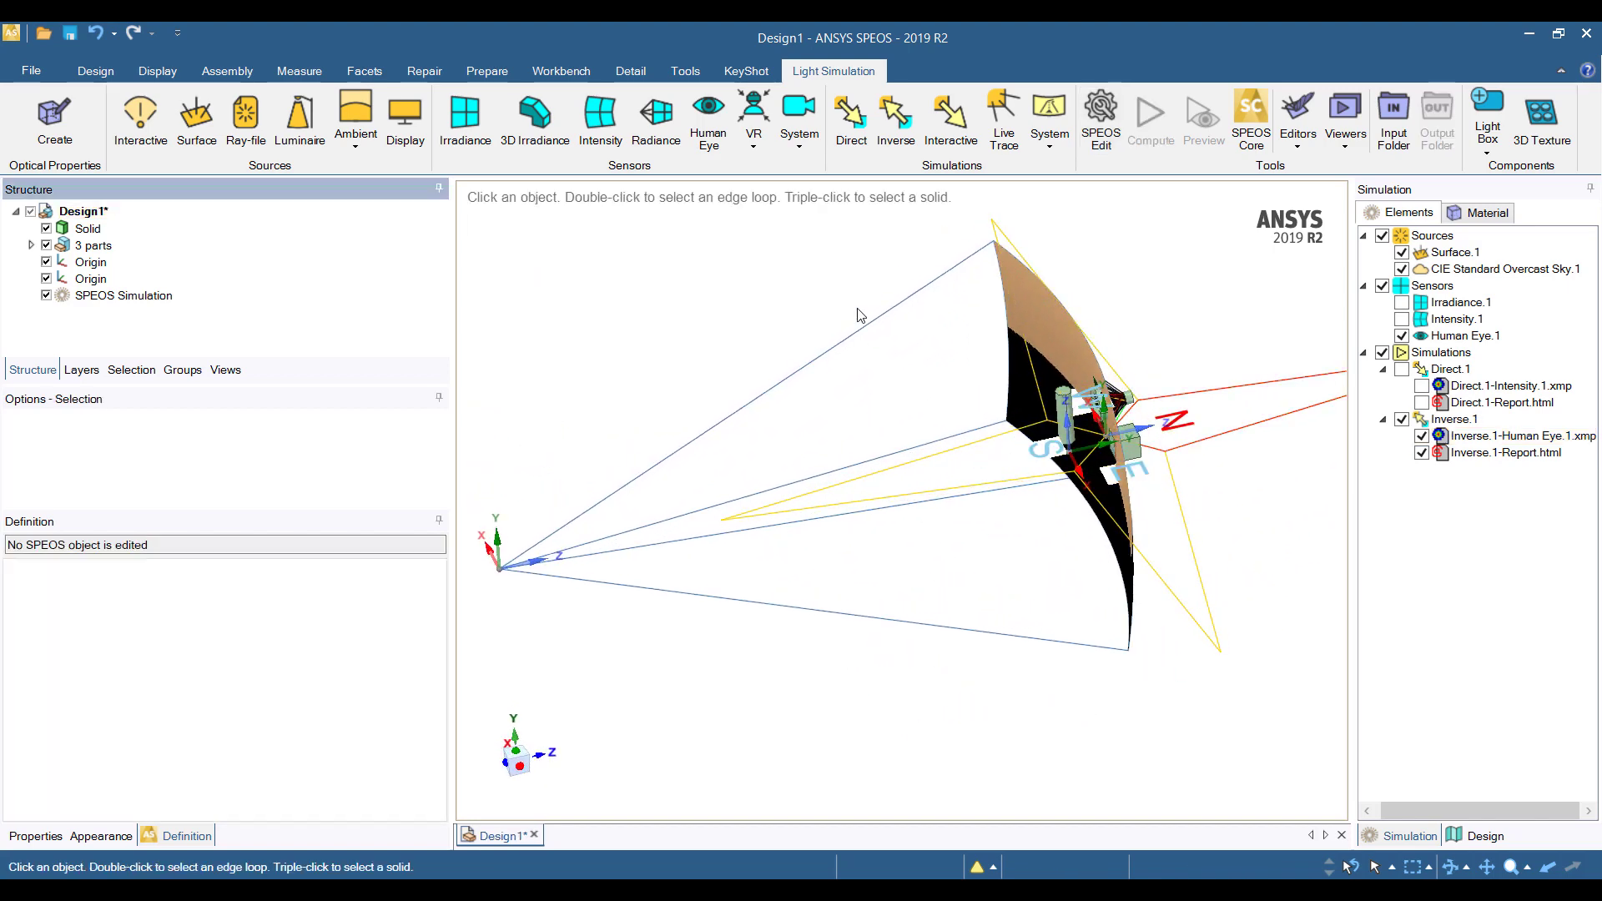
# Add a camera sensor with its default settings.
pyautogui.click(809, 150)
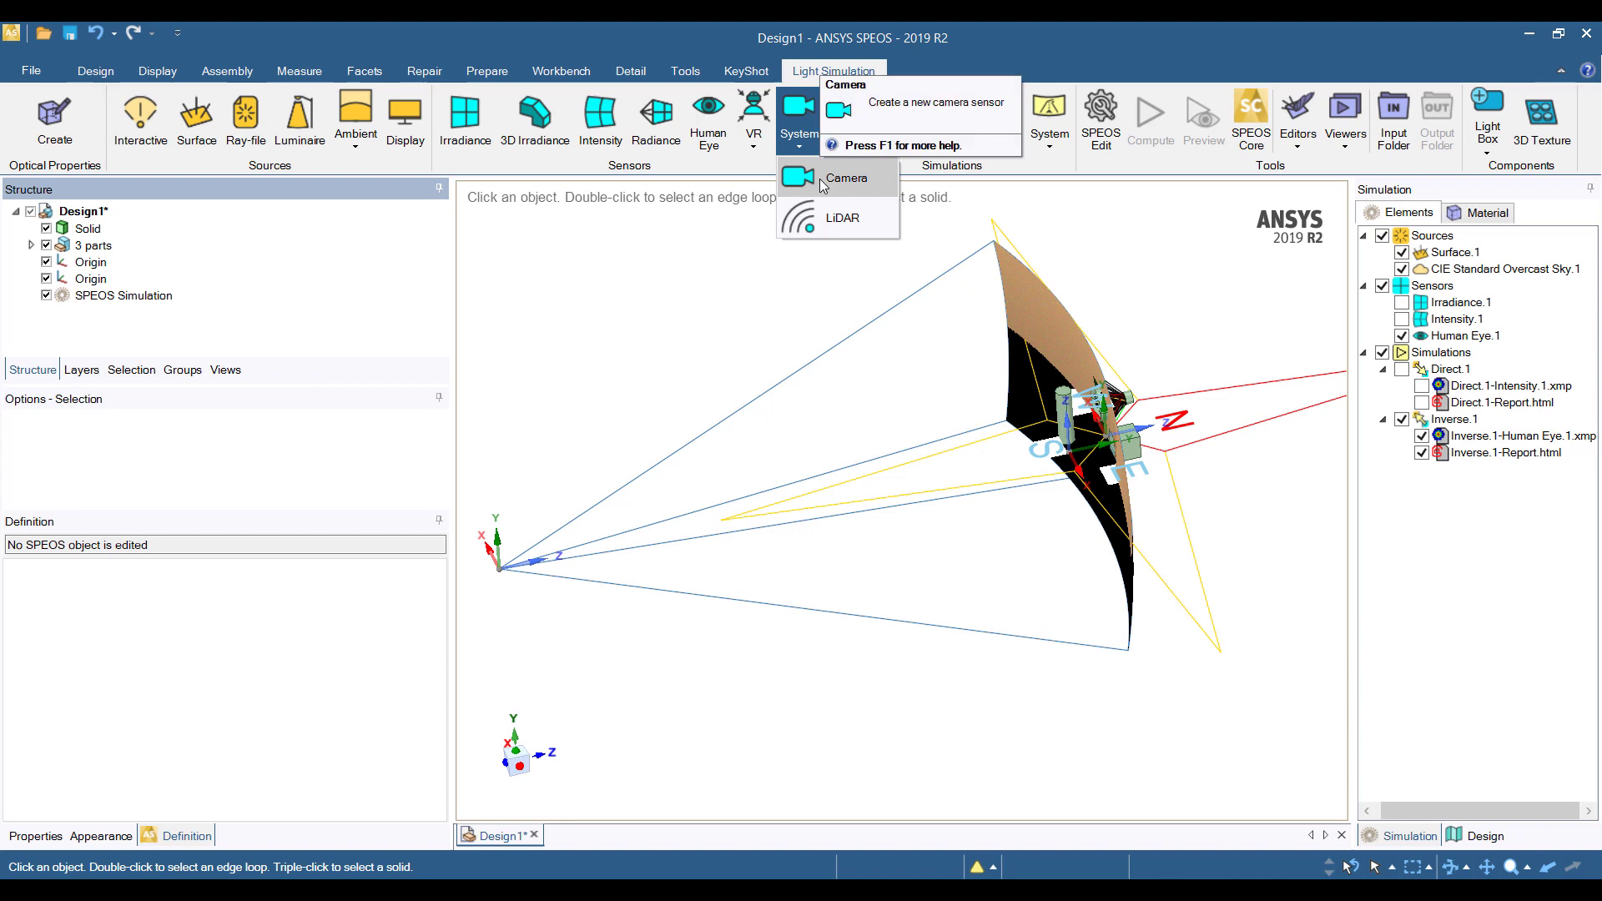
pyautogui.click(823, 182)
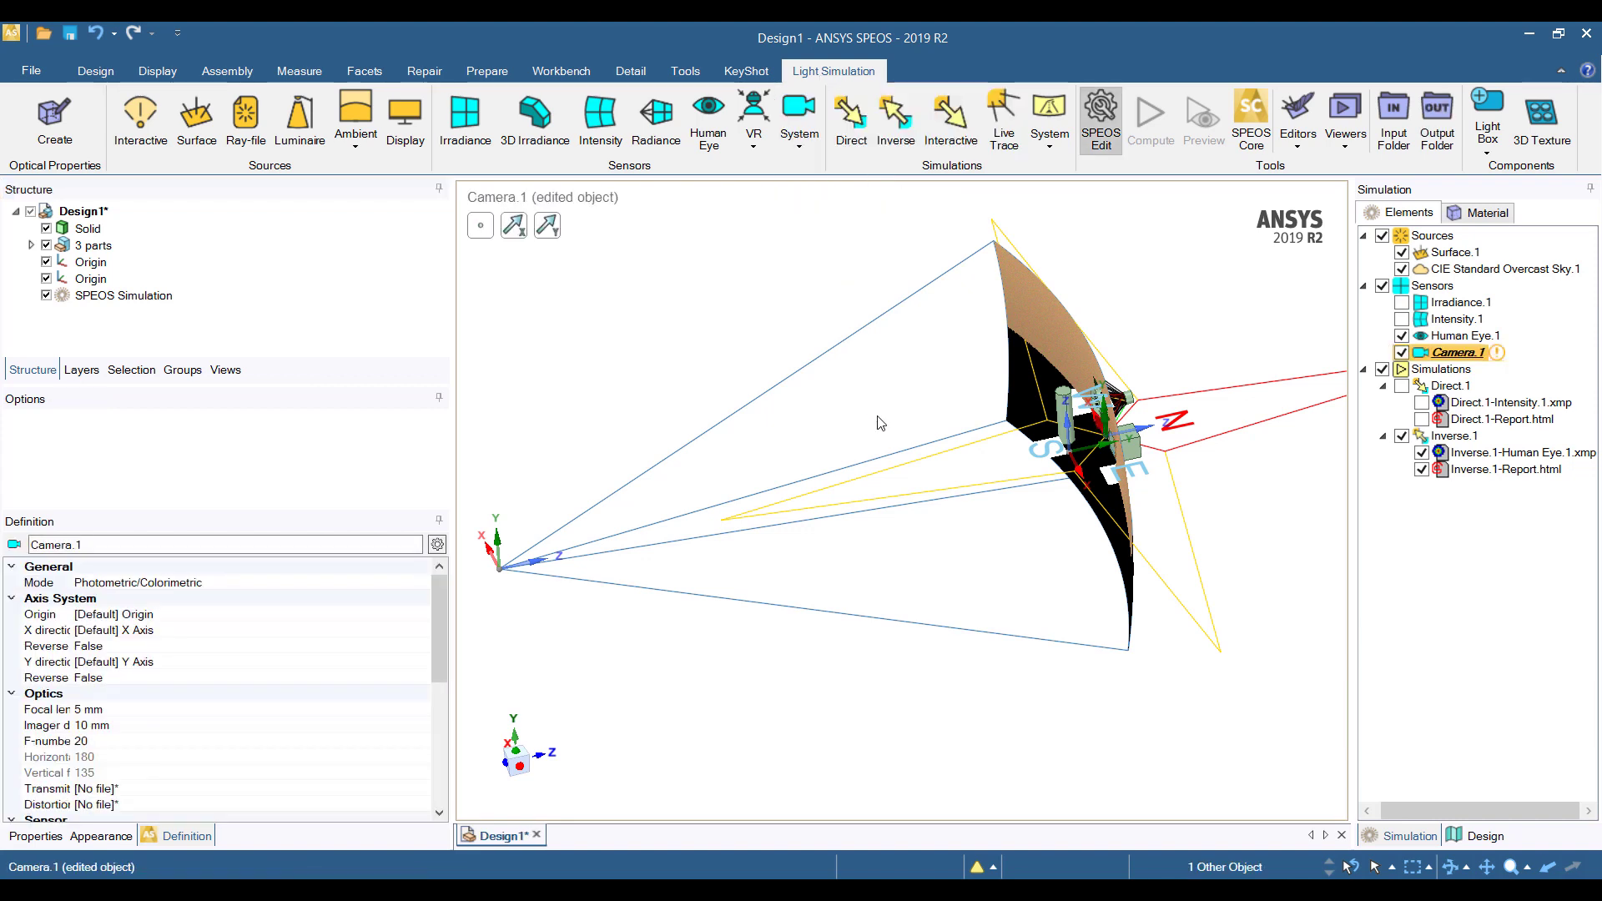
pyautogui.press('Escape')
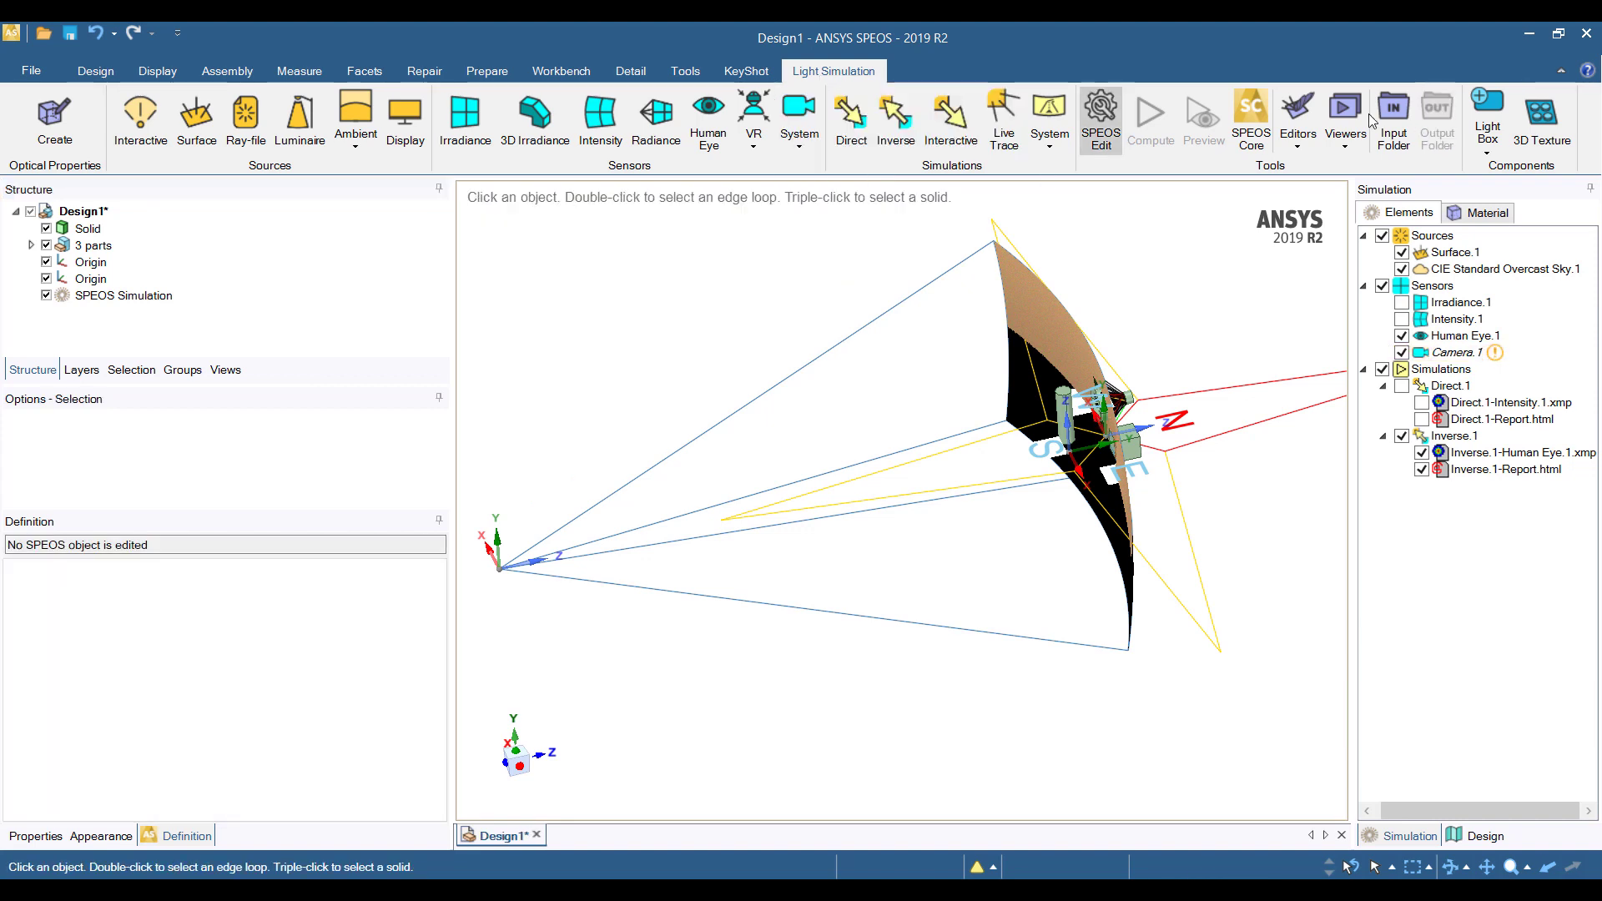
pyautogui.moveTo(1077, 561); pyautogui.dragTo(1071, 632, button='middle')
pyautogui.scroll(5, 1061, 443)
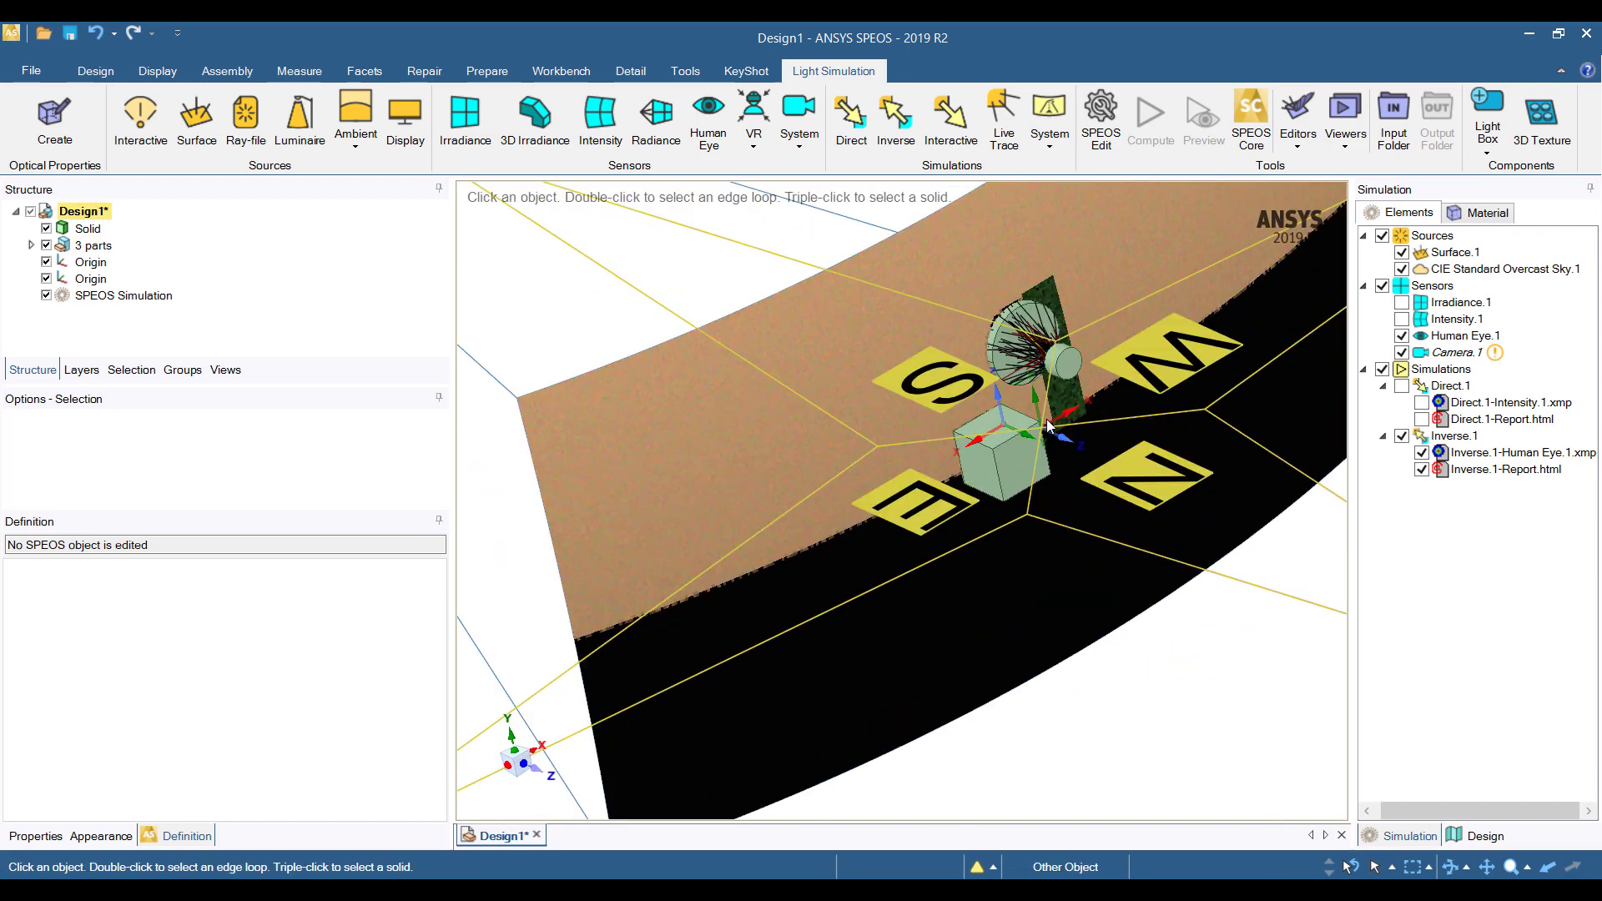
pyautogui.moveTo(1049, 430); pyautogui.dragTo(1012, 426, button='middle')
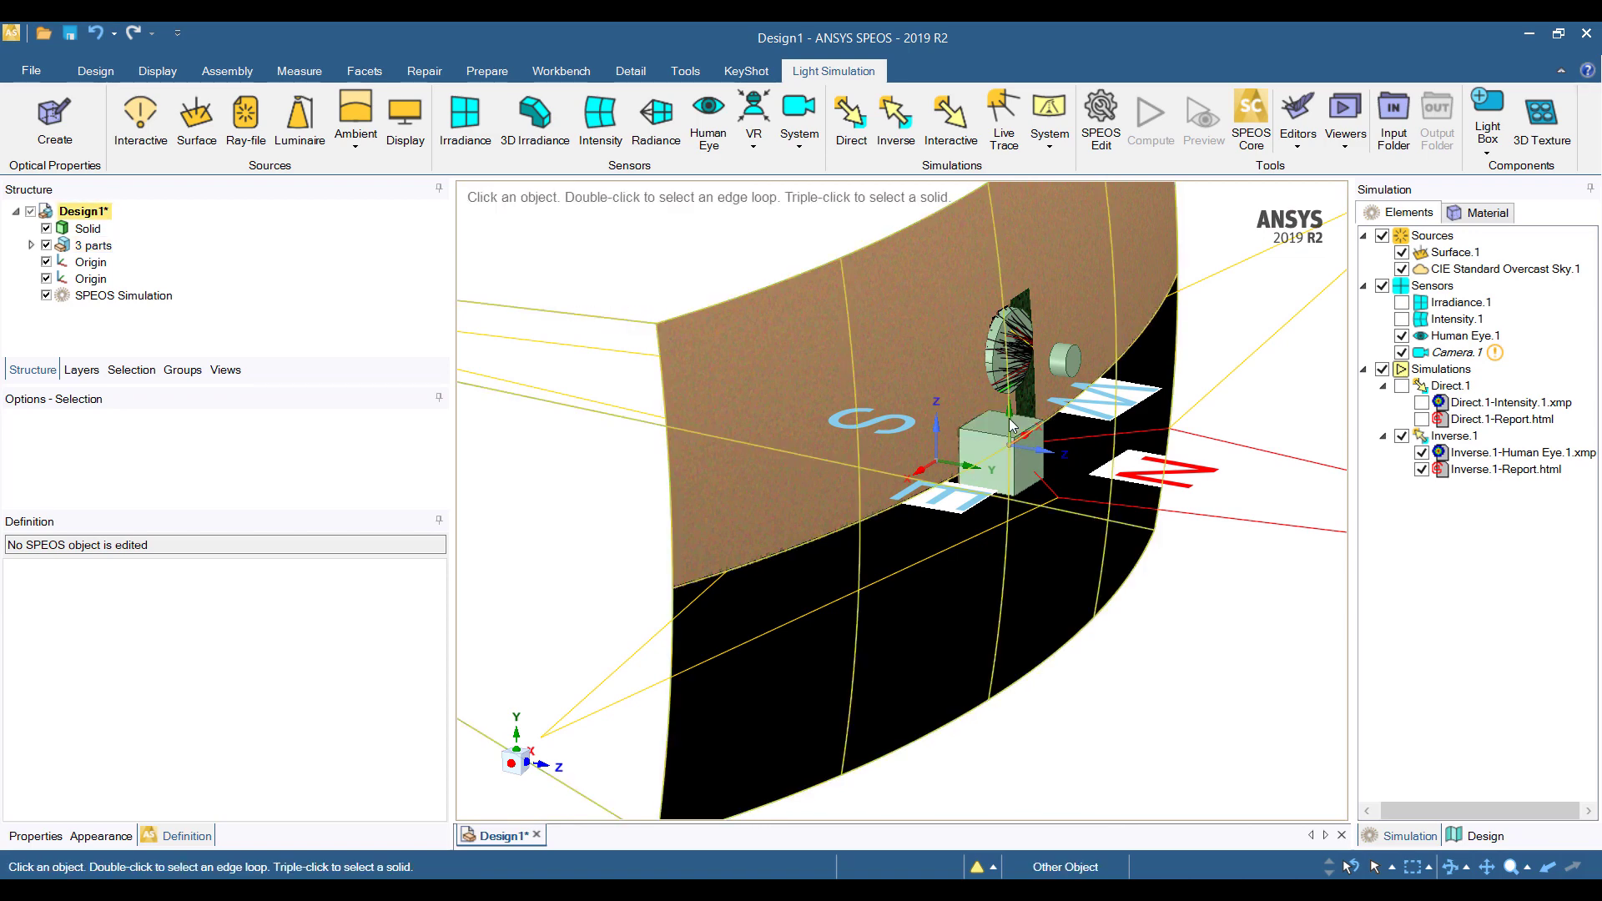
# Hide the human eye and camera sensors, the inverse simulation and the CIE Standard Overcast Sky source in the model view.
pyautogui.click(1042, 455)
pyautogui.click(95, 71)
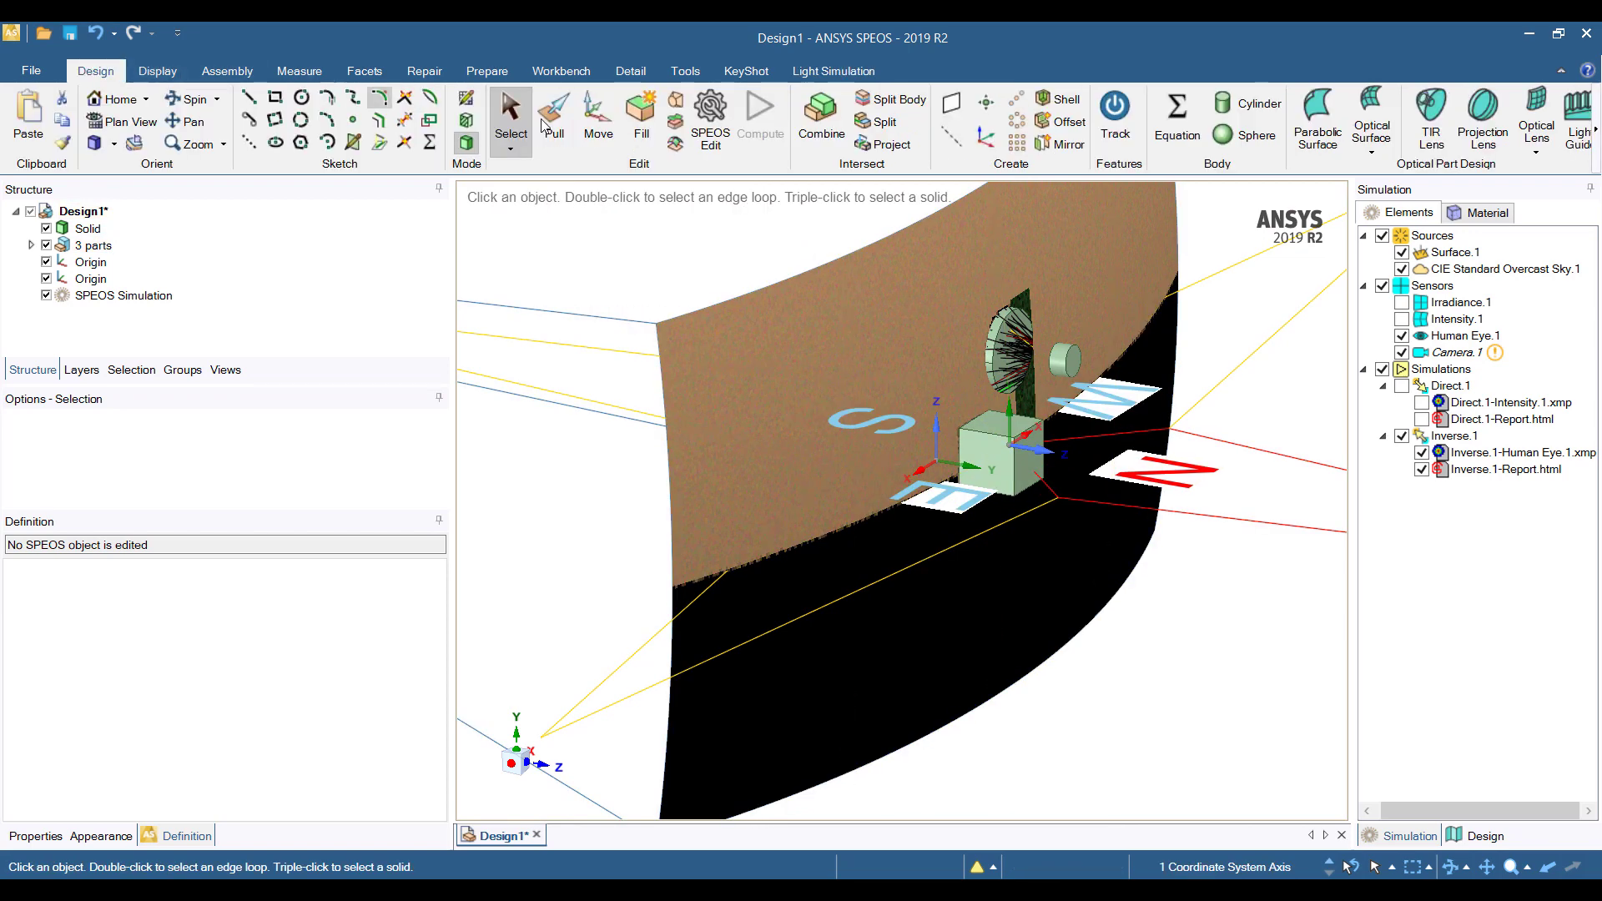
pyautogui.click(554, 117)
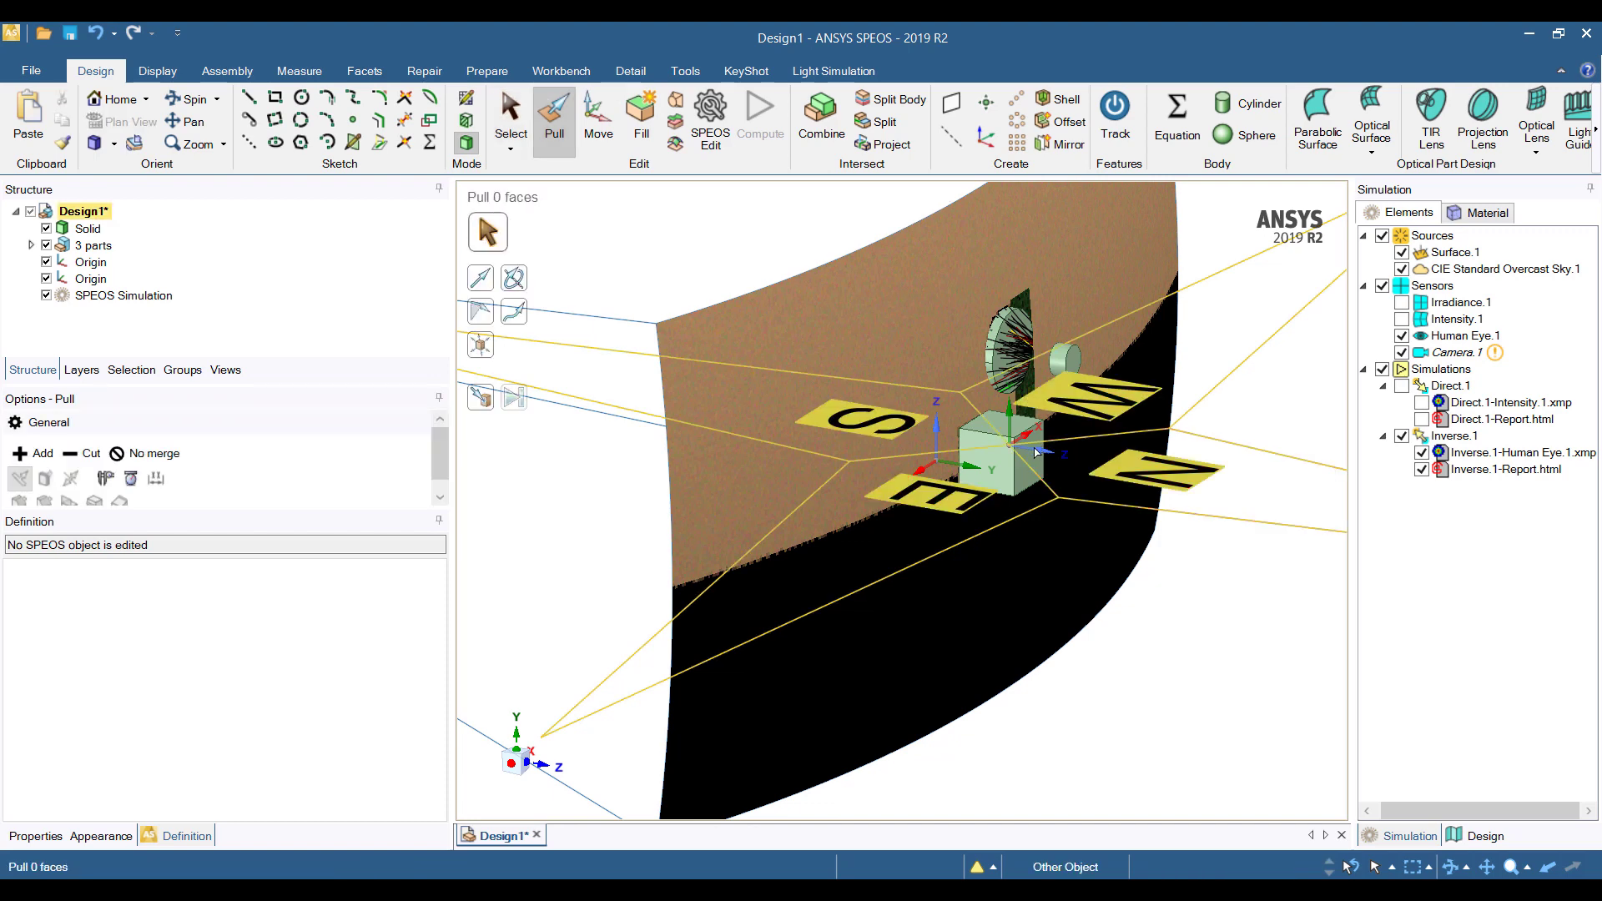
pyautogui.scroll(5, 1042, 454)
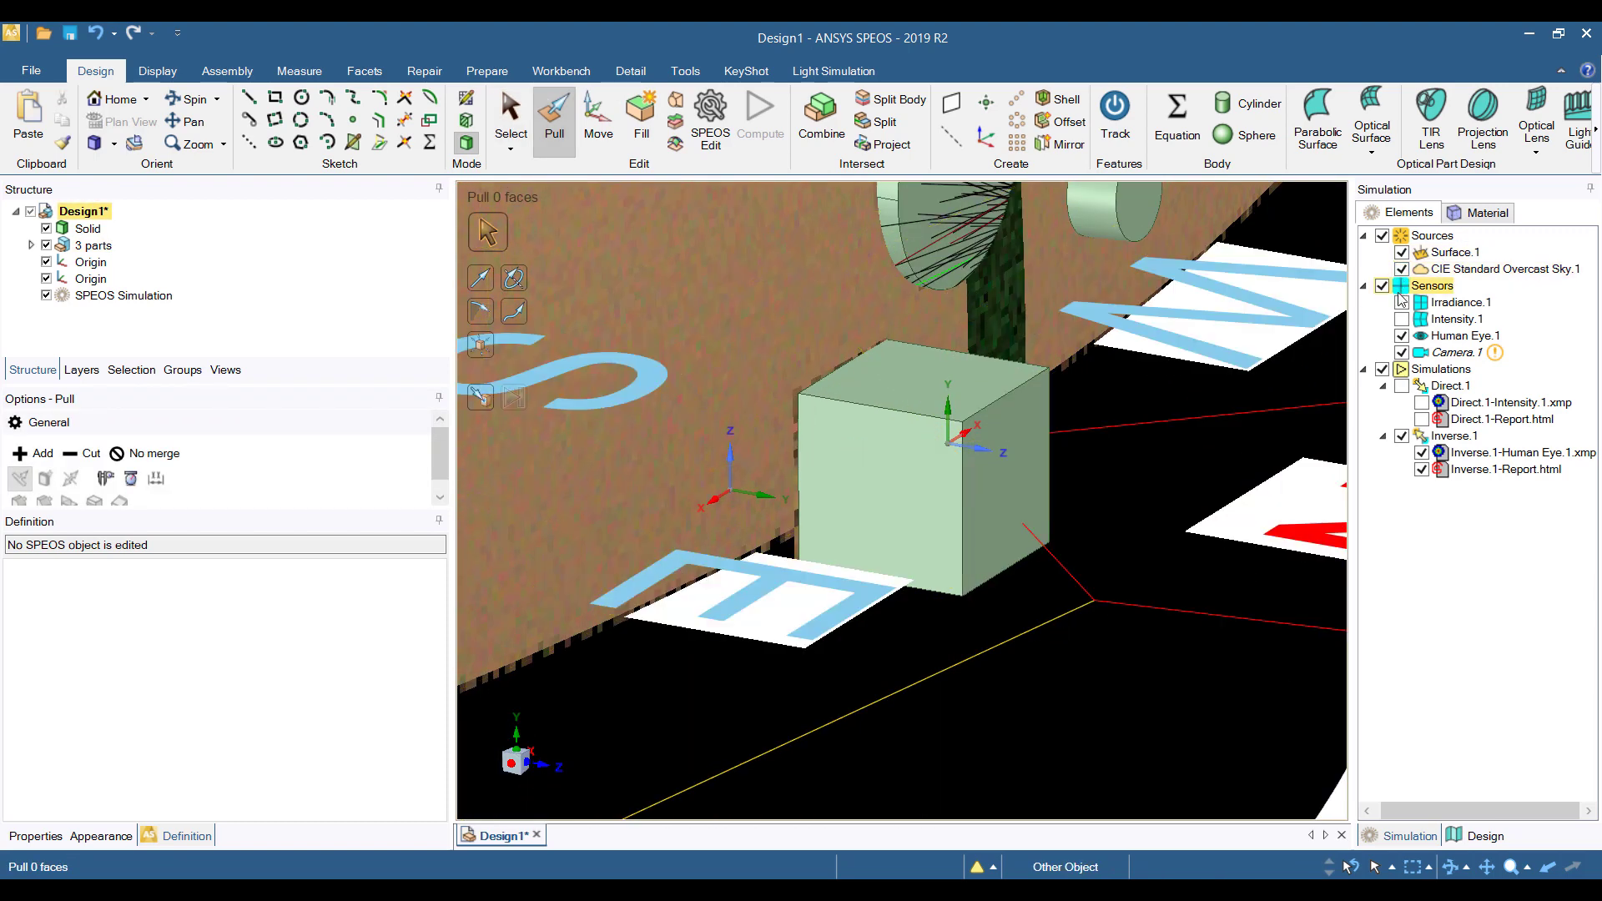
pyautogui.click(1402, 337)
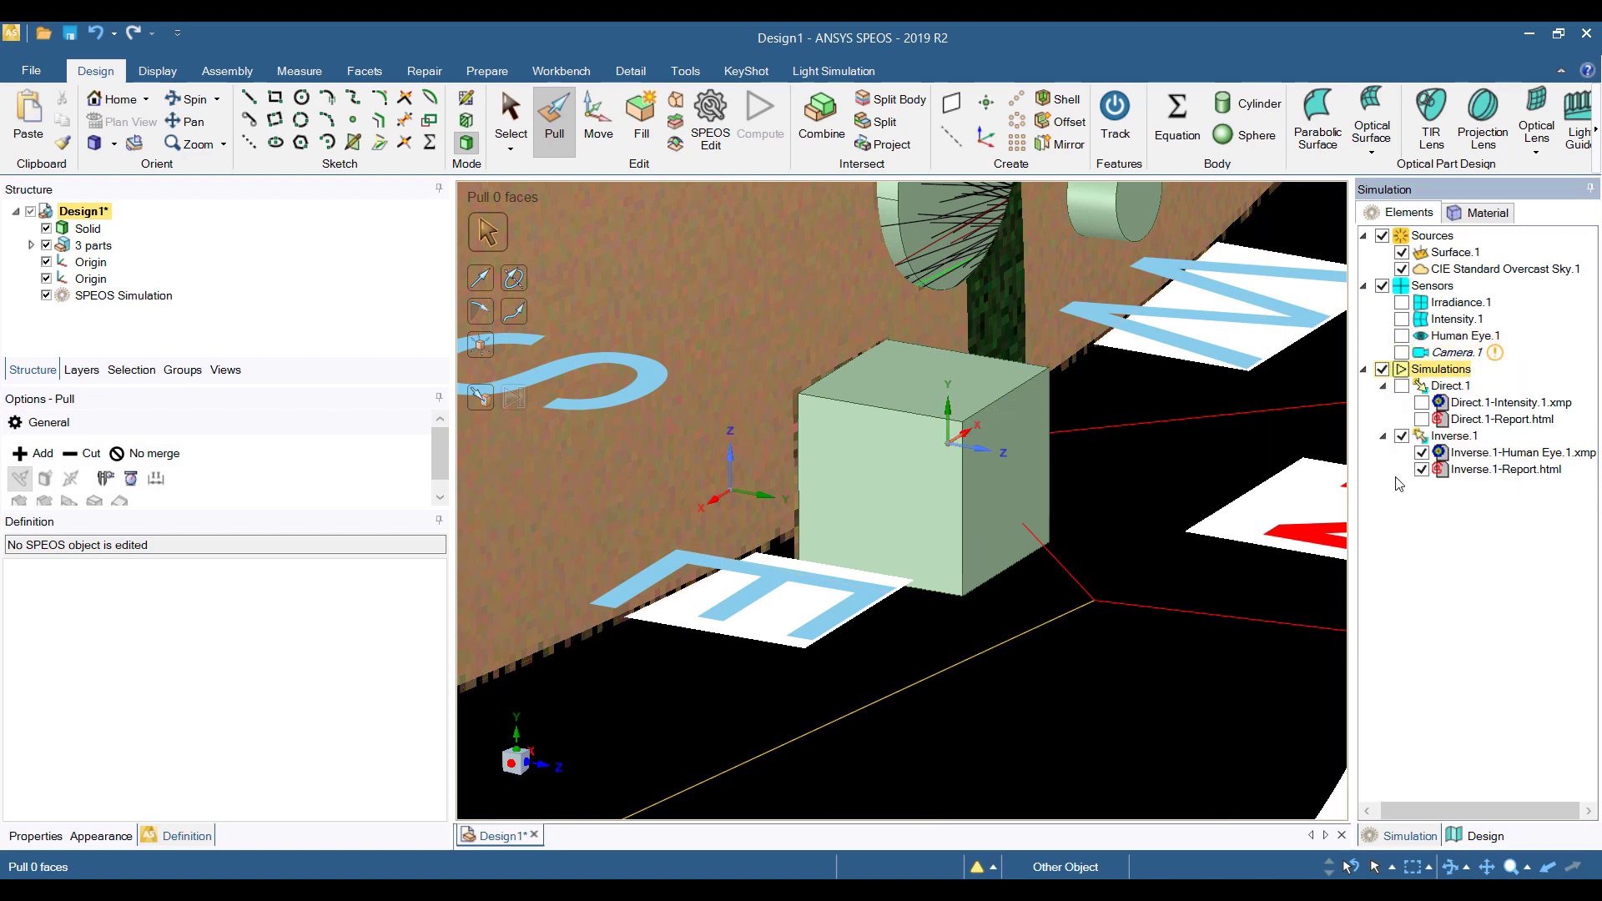
pyautogui.click(1402, 436)
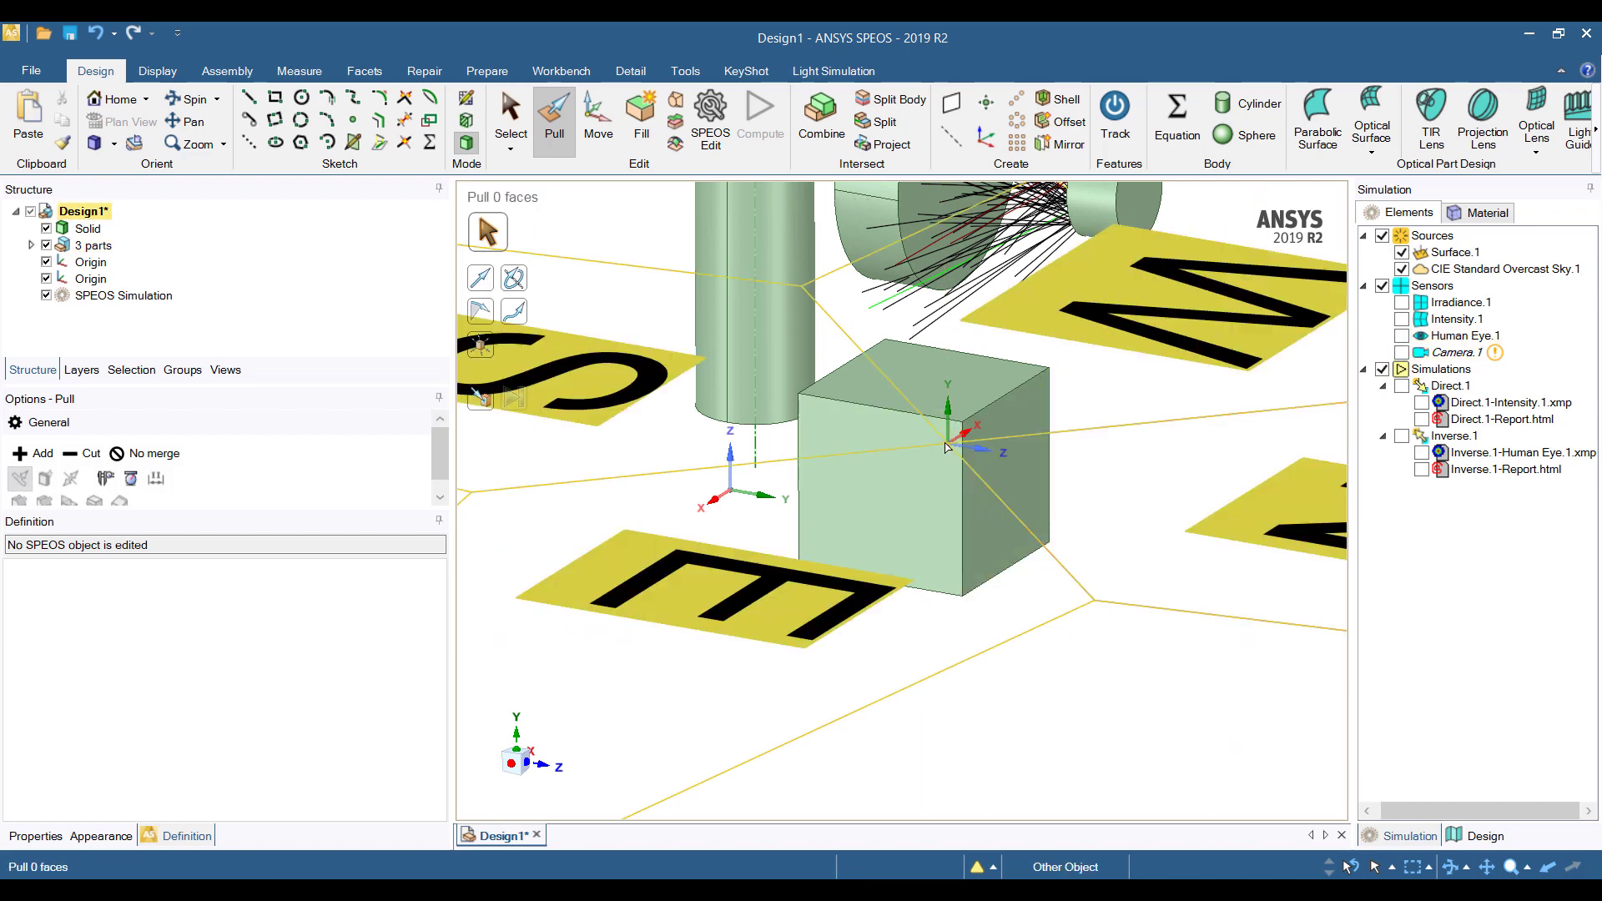
pyautogui.scroll(4, 947, 448)
pyautogui.click(1402, 269)
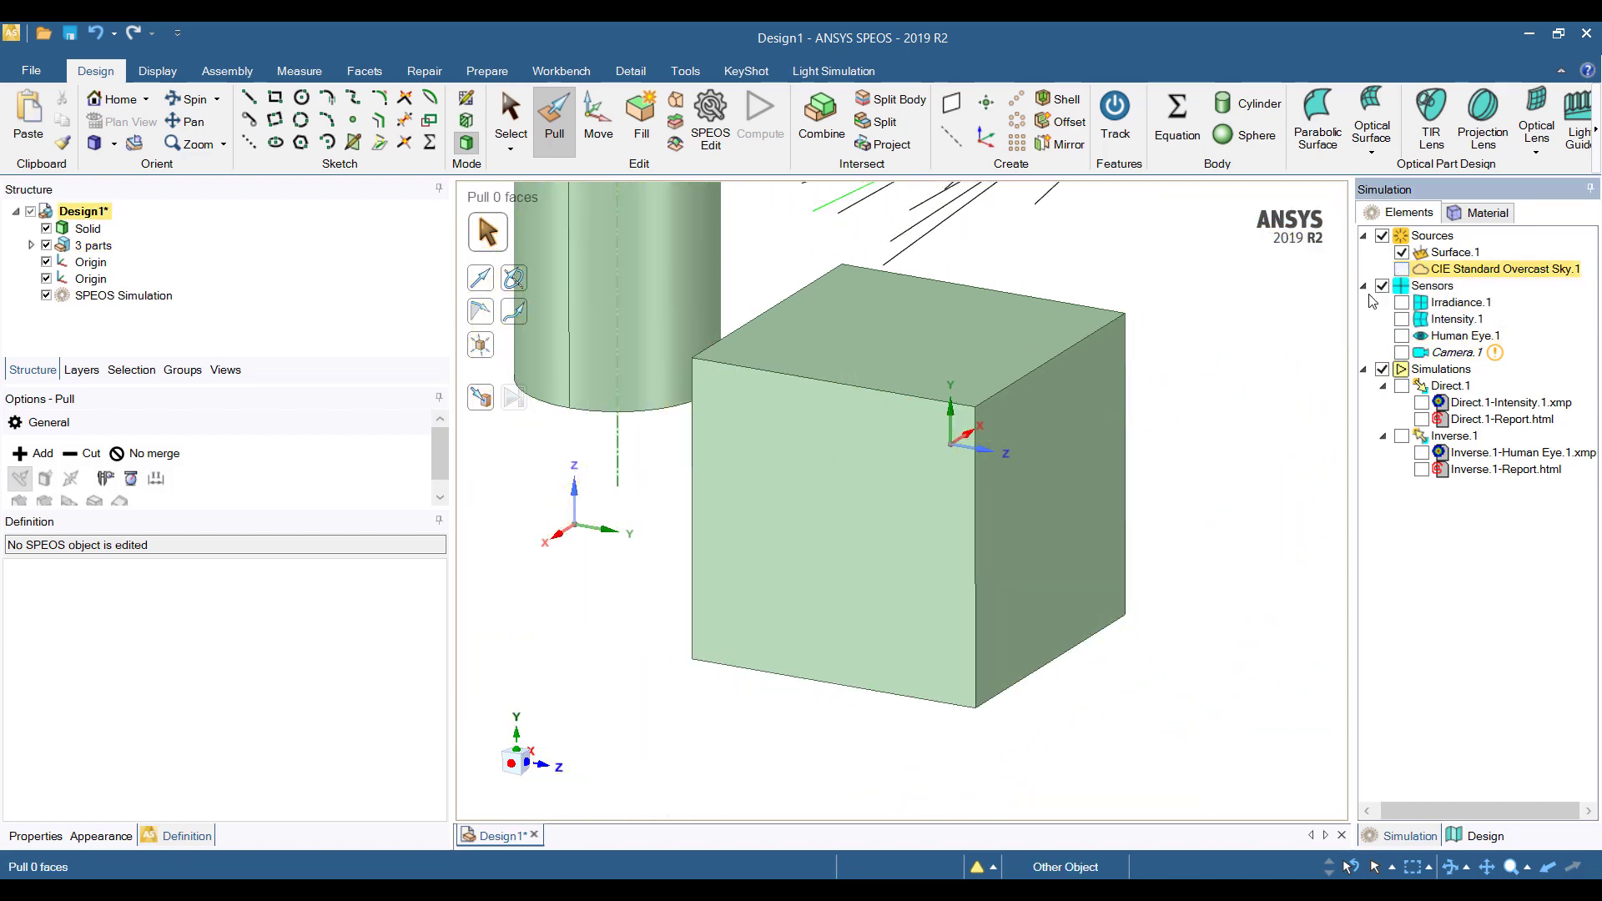
pyautogui.click(897, 488)
pyautogui.moveTo(897, 489); pyautogui.dragTo(770, 454, button='middle')
pyautogui.click(784, 437)
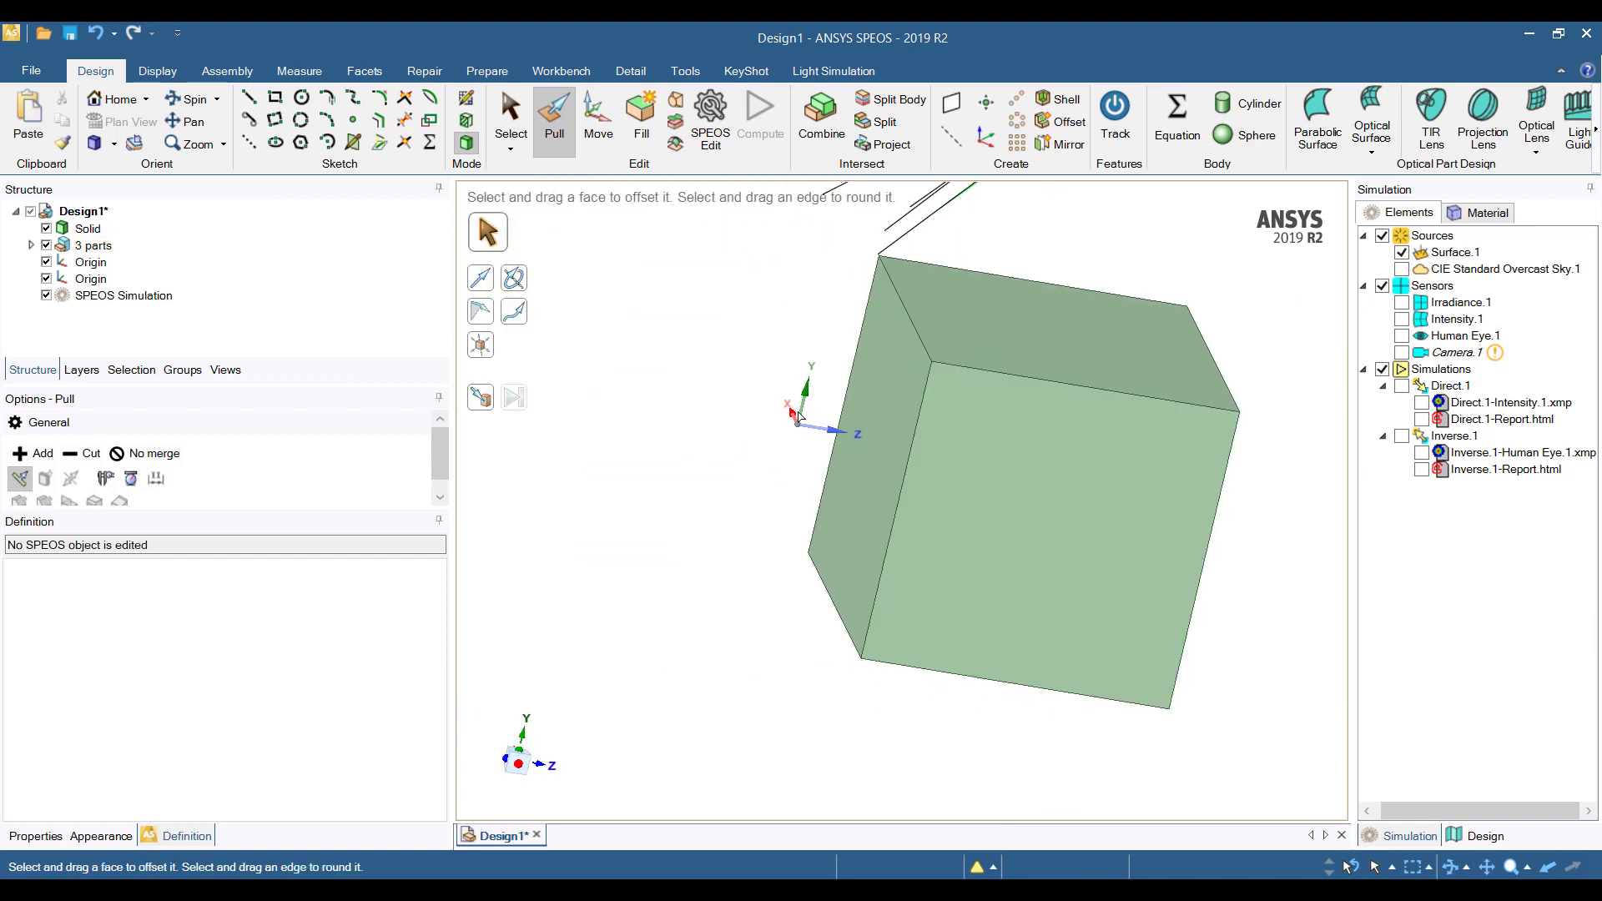
pyautogui.press('m')
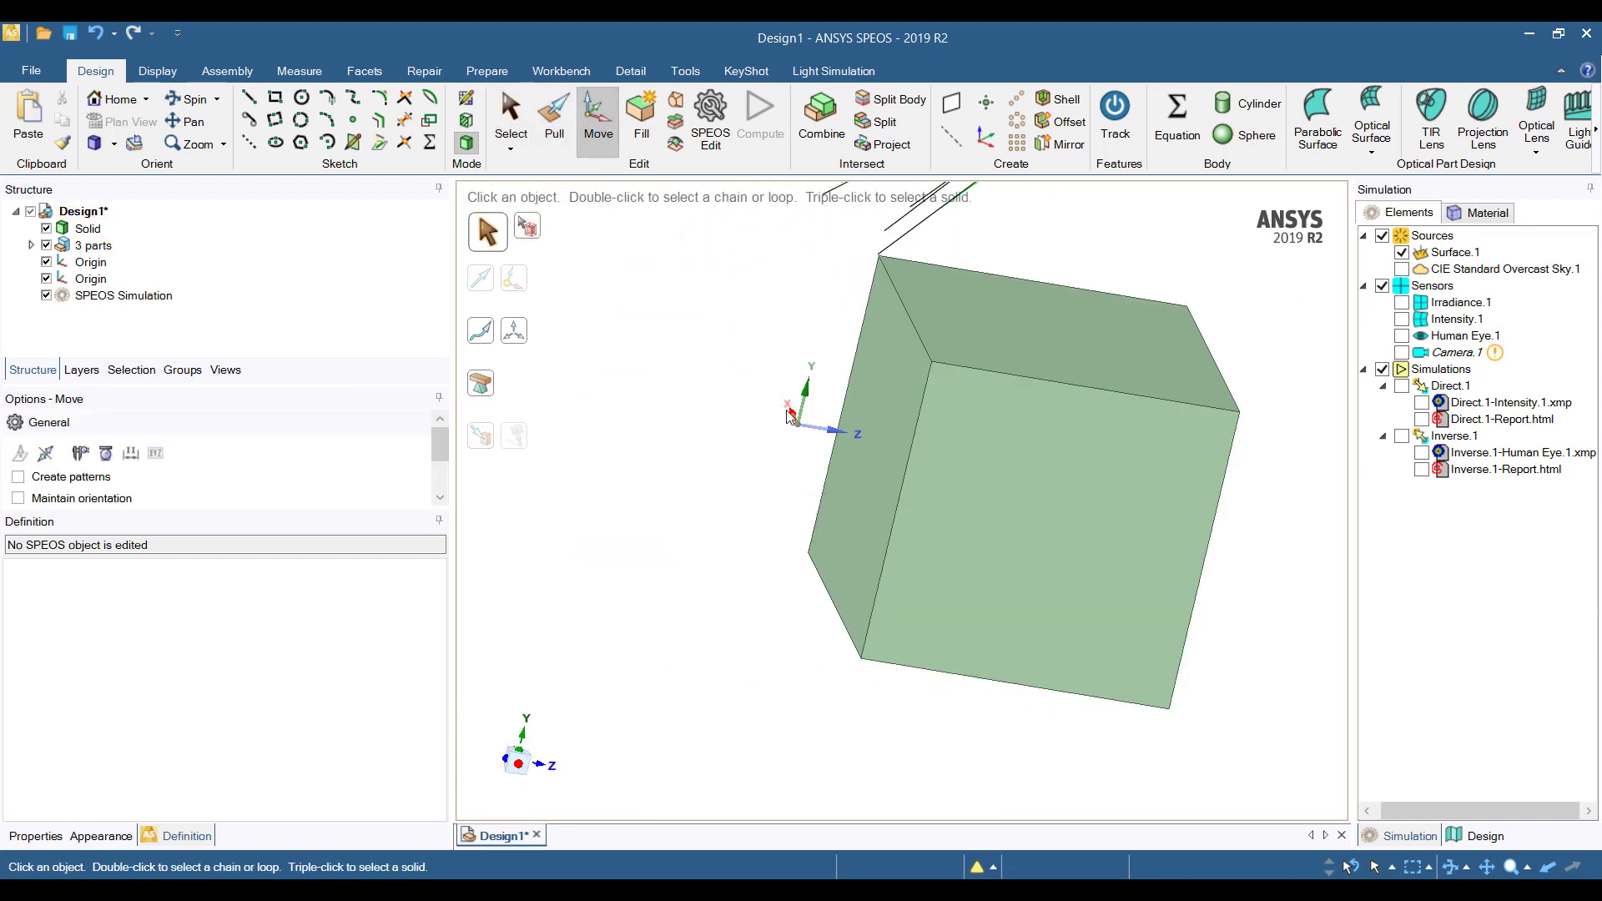
pyautogui.click(802, 425)
pyautogui.scroll(-5, 802, 427)
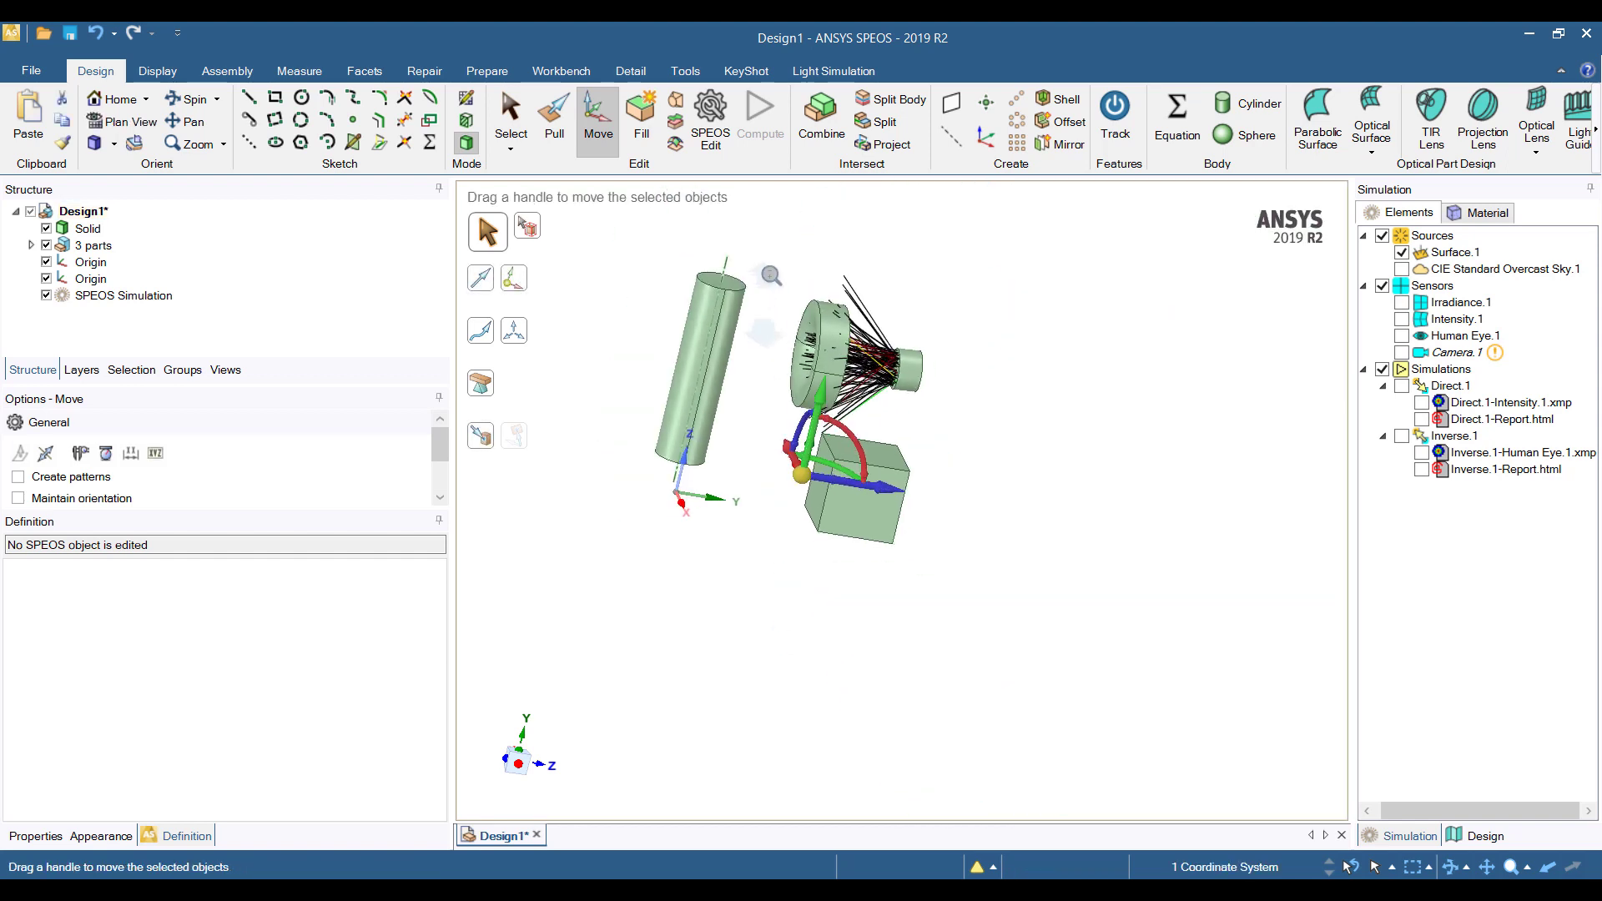
pyautogui.moveTo(870, 519); pyautogui.dragTo(773, 414, button='middle')
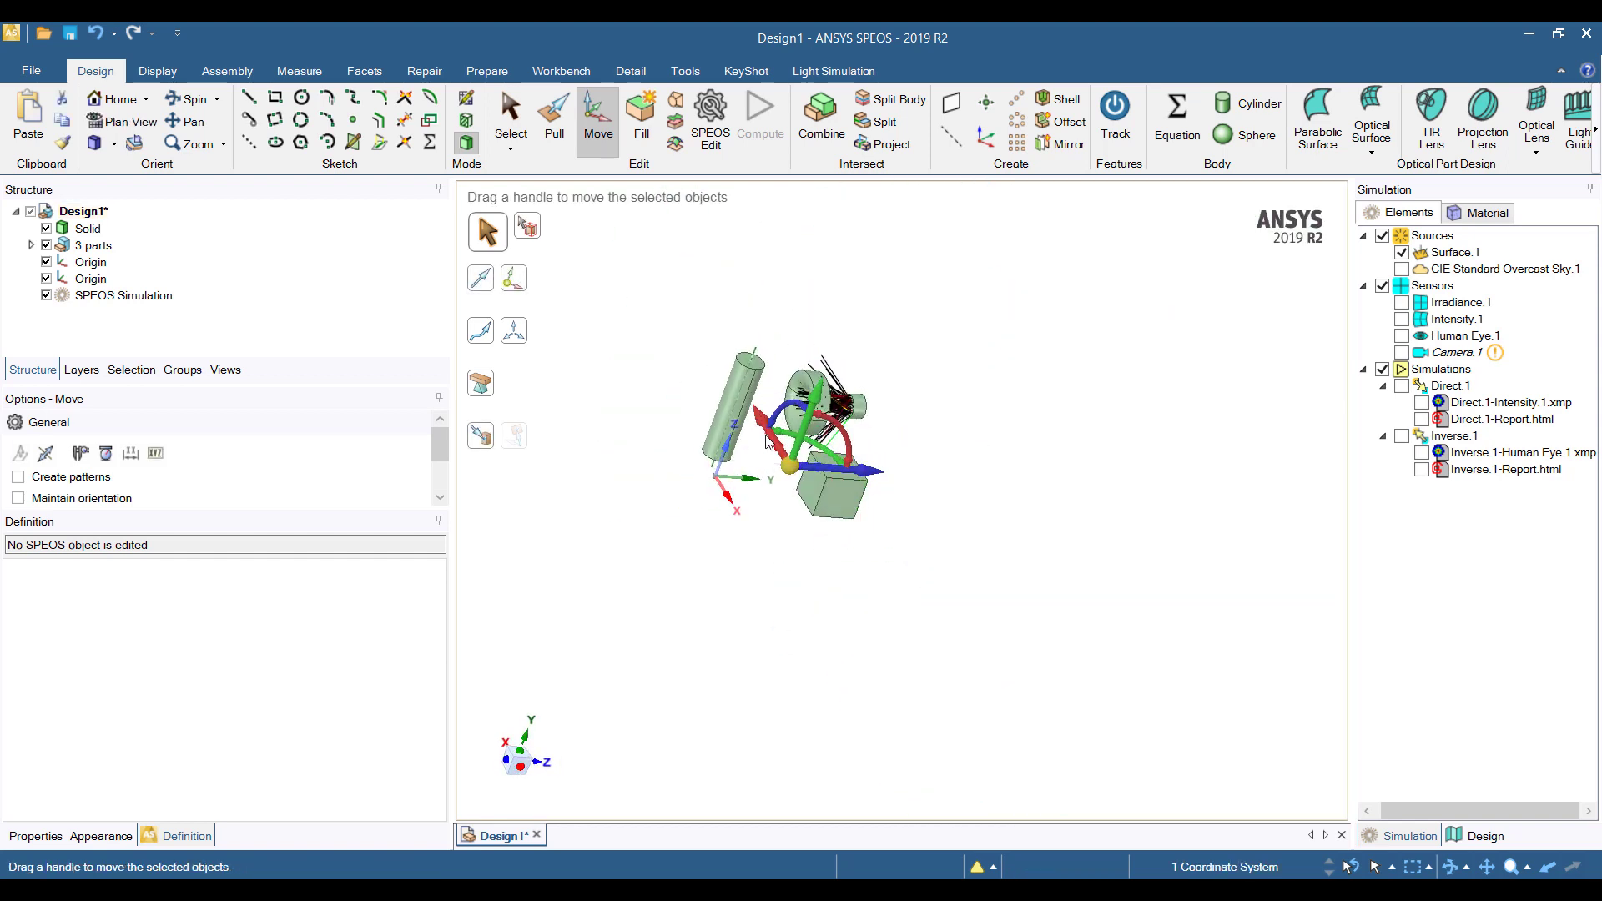
pyautogui.moveTo(766, 434); pyautogui.dragTo(938, 843)
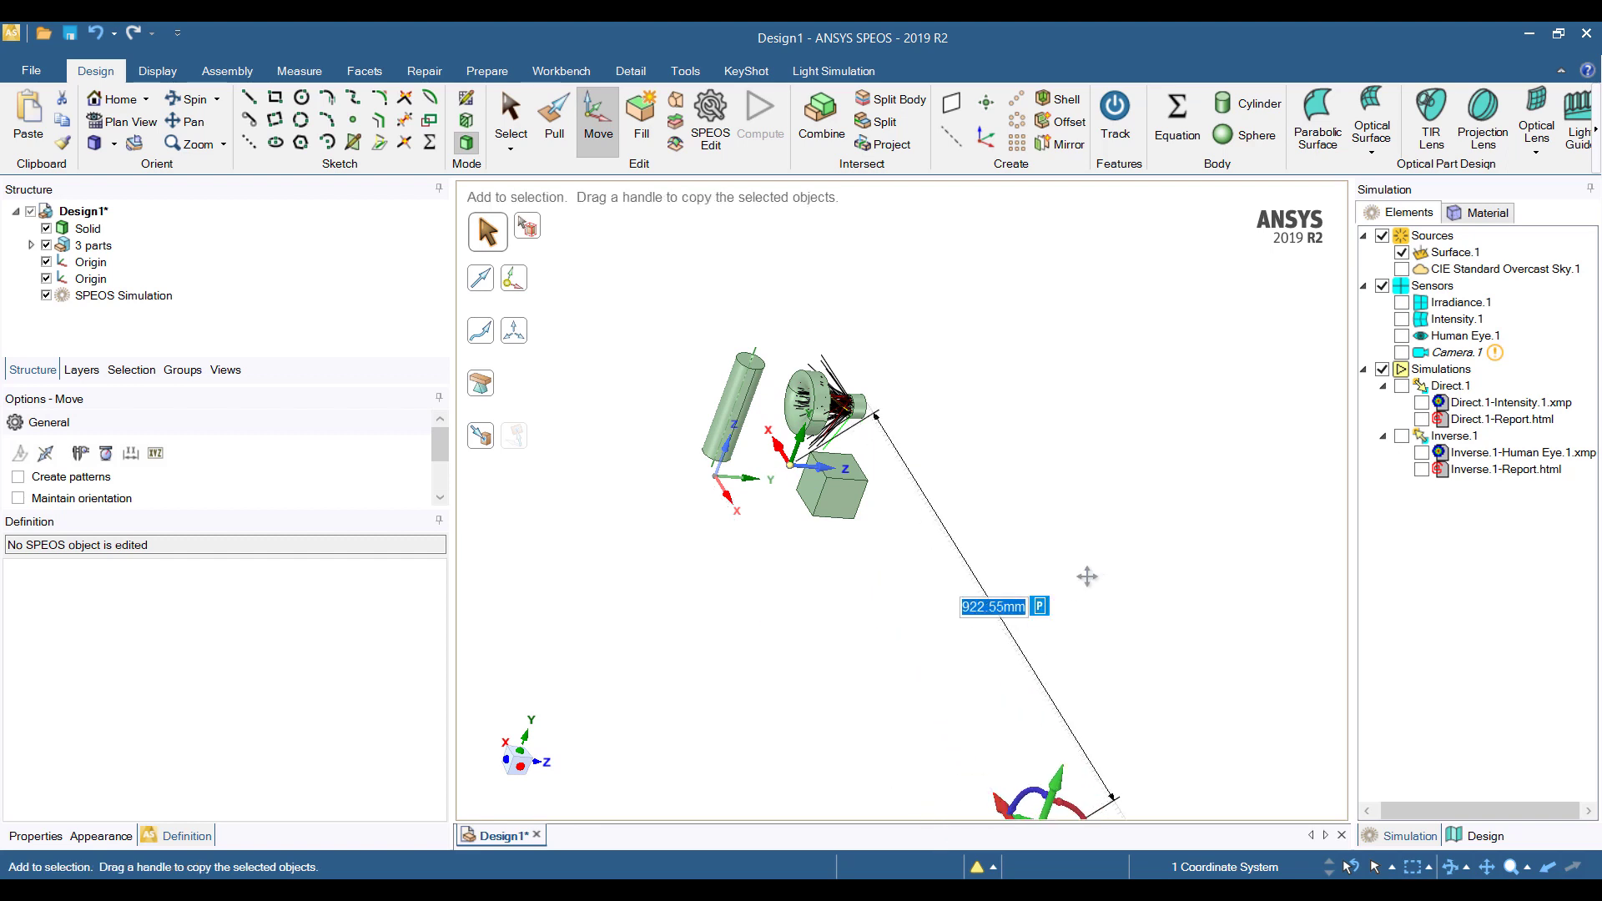
pyautogui.keyDown('ctrl'); pyautogui.moveTo(960, 809); pyautogui.dragTo(958, 576, button='middle'); pyautogui.keyUp('ctrl')
pyautogui.moveTo(955, 565); pyautogui.dragTo(994, 627)
pyautogui.click(1086, 492)
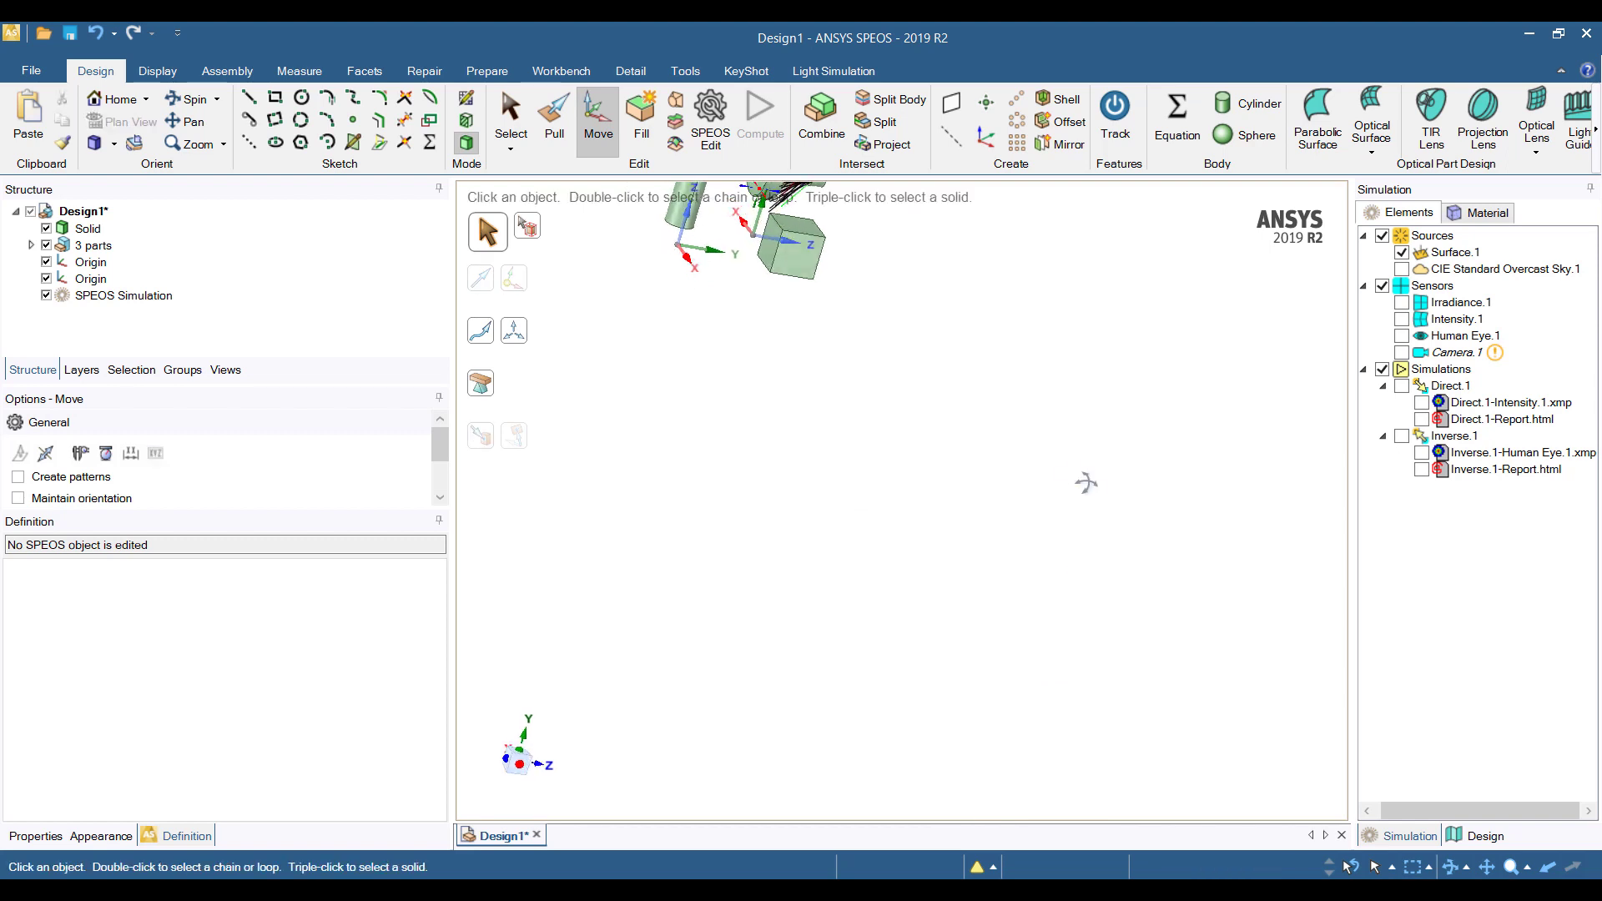
pyautogui.press('s')
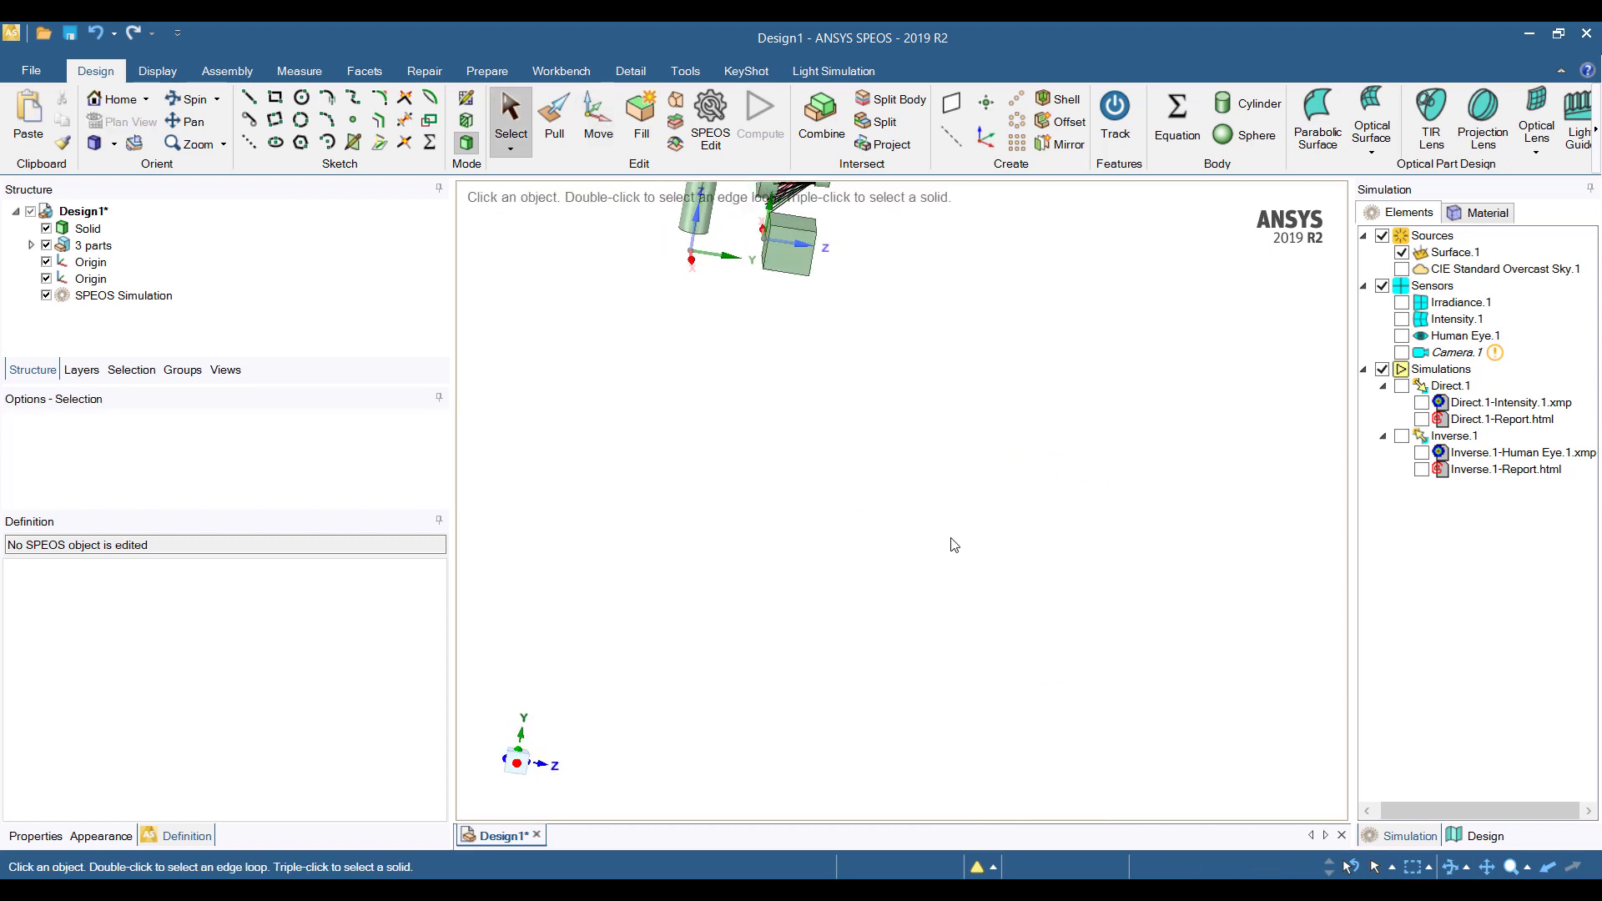
# Copy the coordinate system beside the cube about 481 mm along its negative X axis, and copy that one about 633 mm further.
pyautogui.press('h')
pyautogui.moveTo(986, 552); pyautogui.dragTo(962, 658, button='middle')
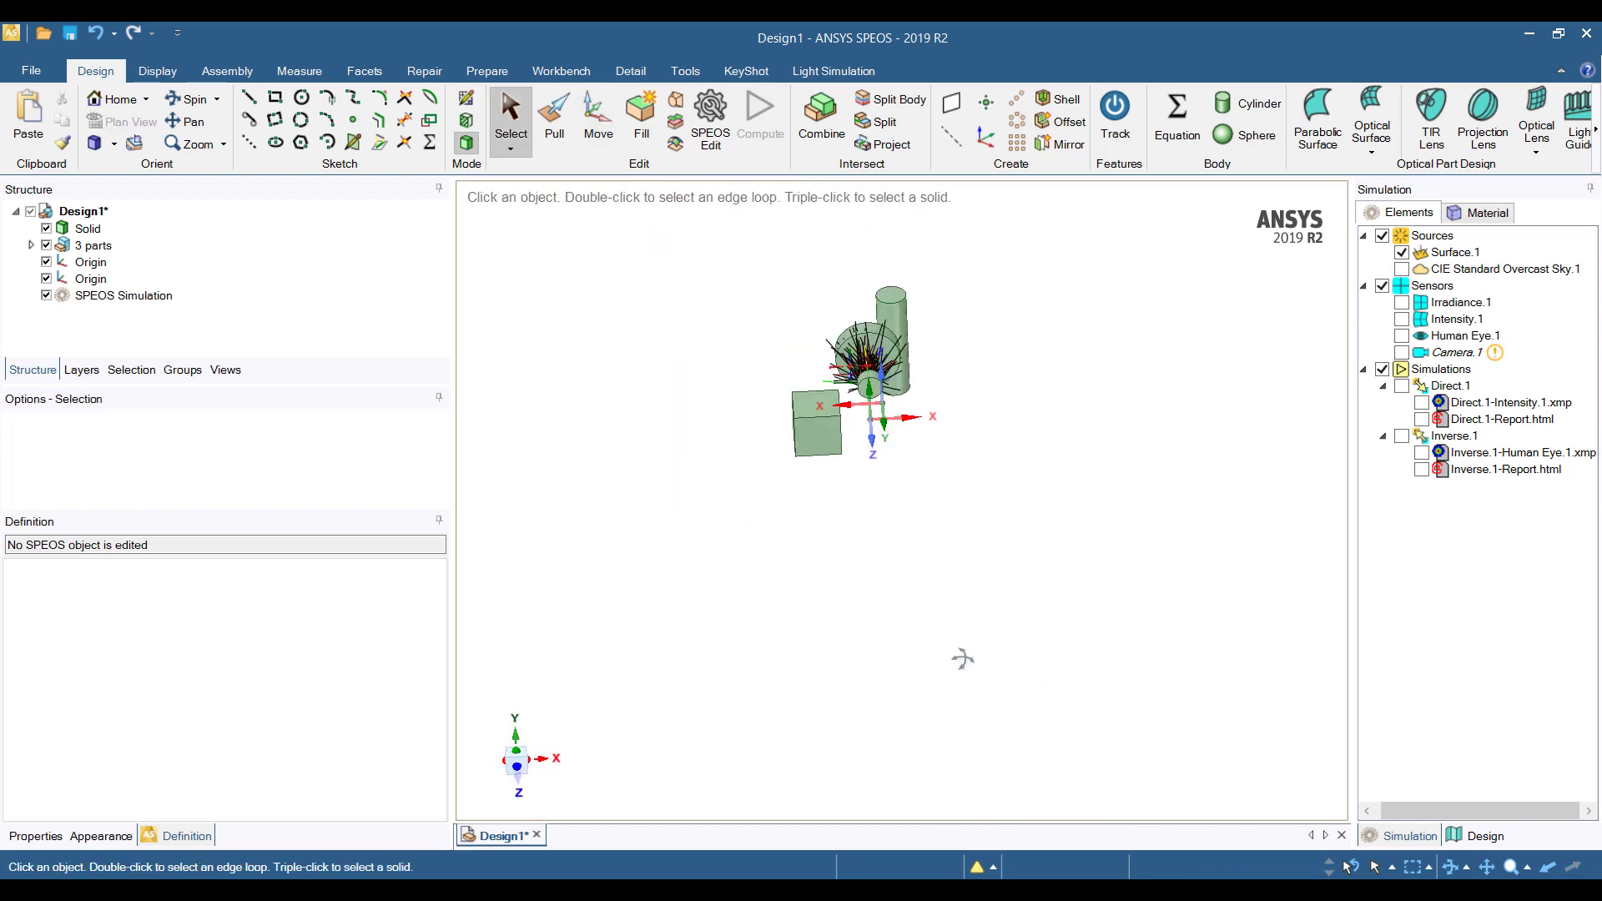
pyautogui.click(598, 117)
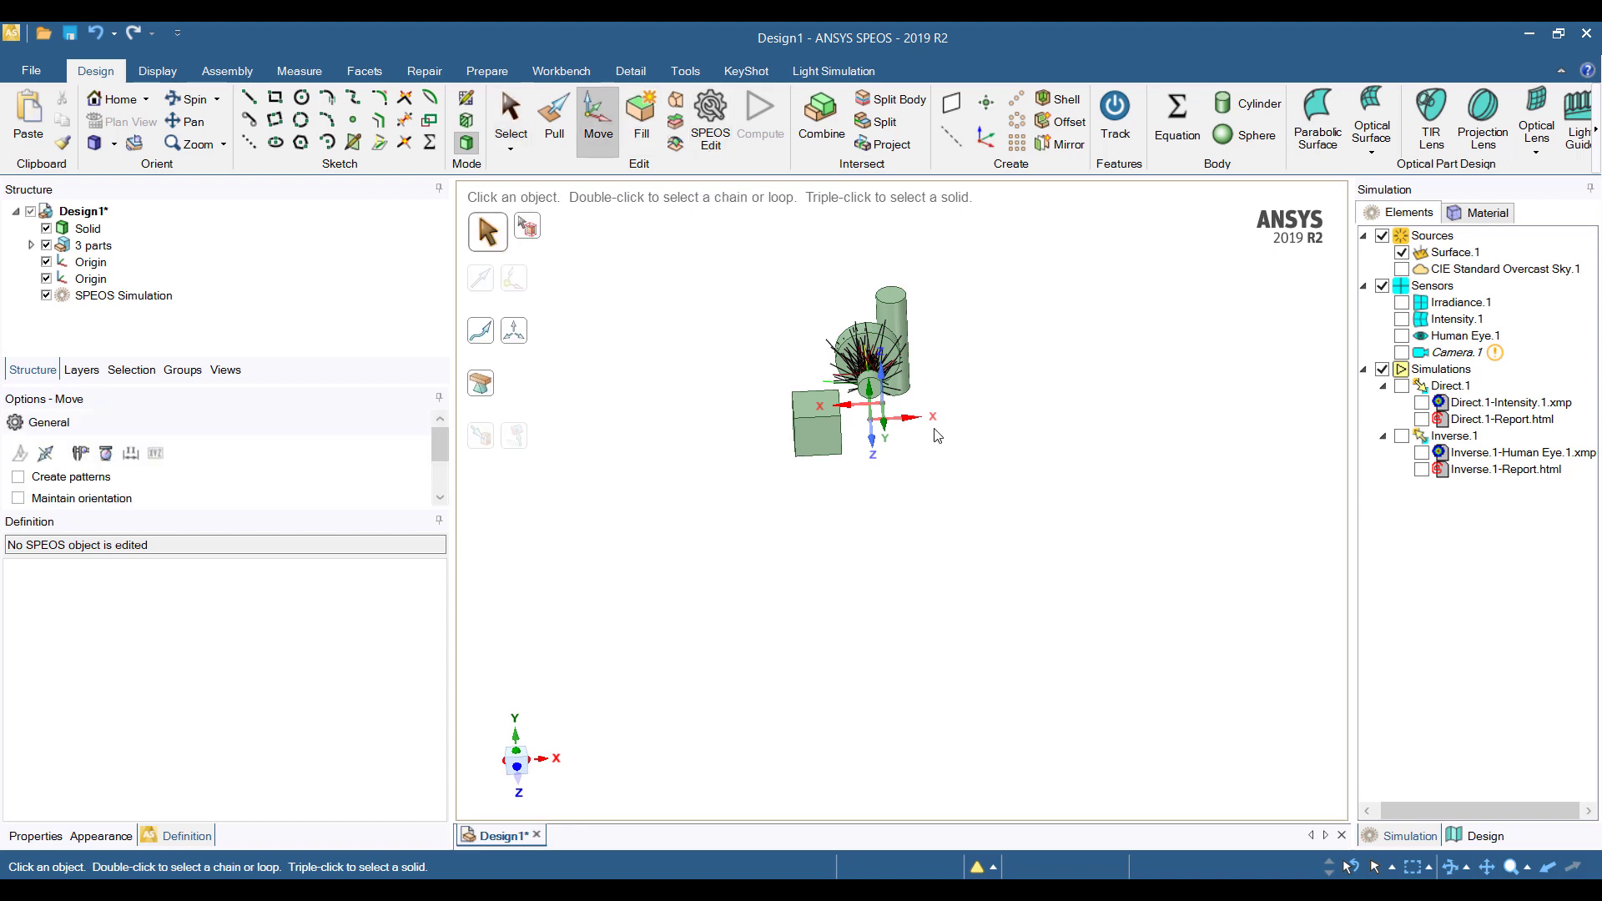
pyautogui.click(908, 420)
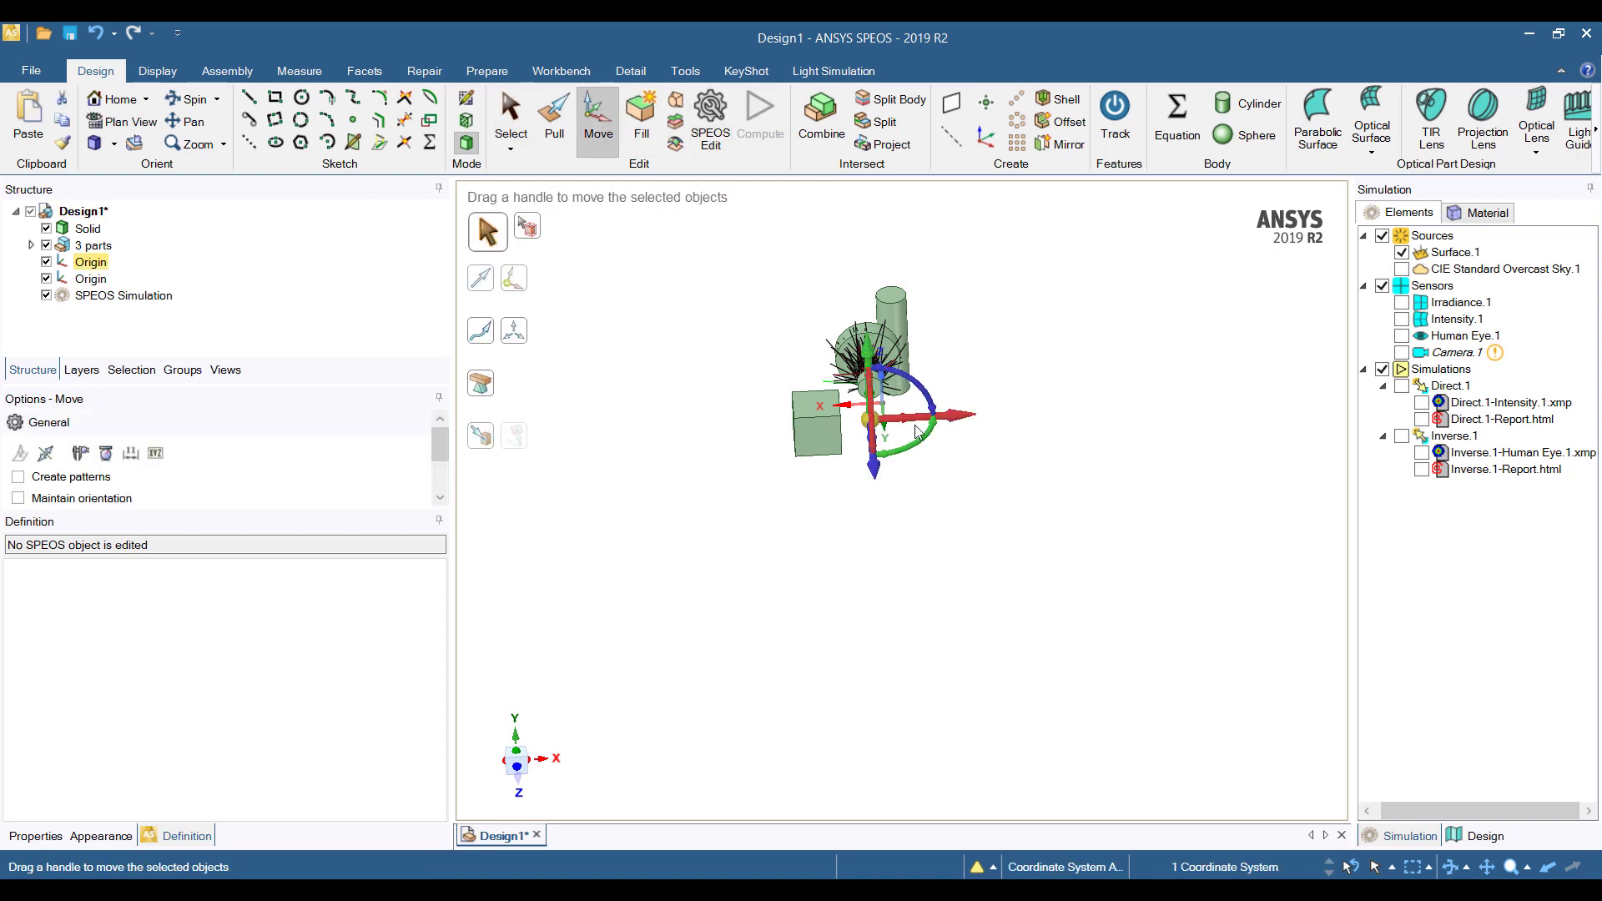
pyautogui.keyDown('ctrl'); pyautogui.moveTo(964, 424); pyautogui.dragTo(609, 436); pyautogui.keyUp('ctrl')
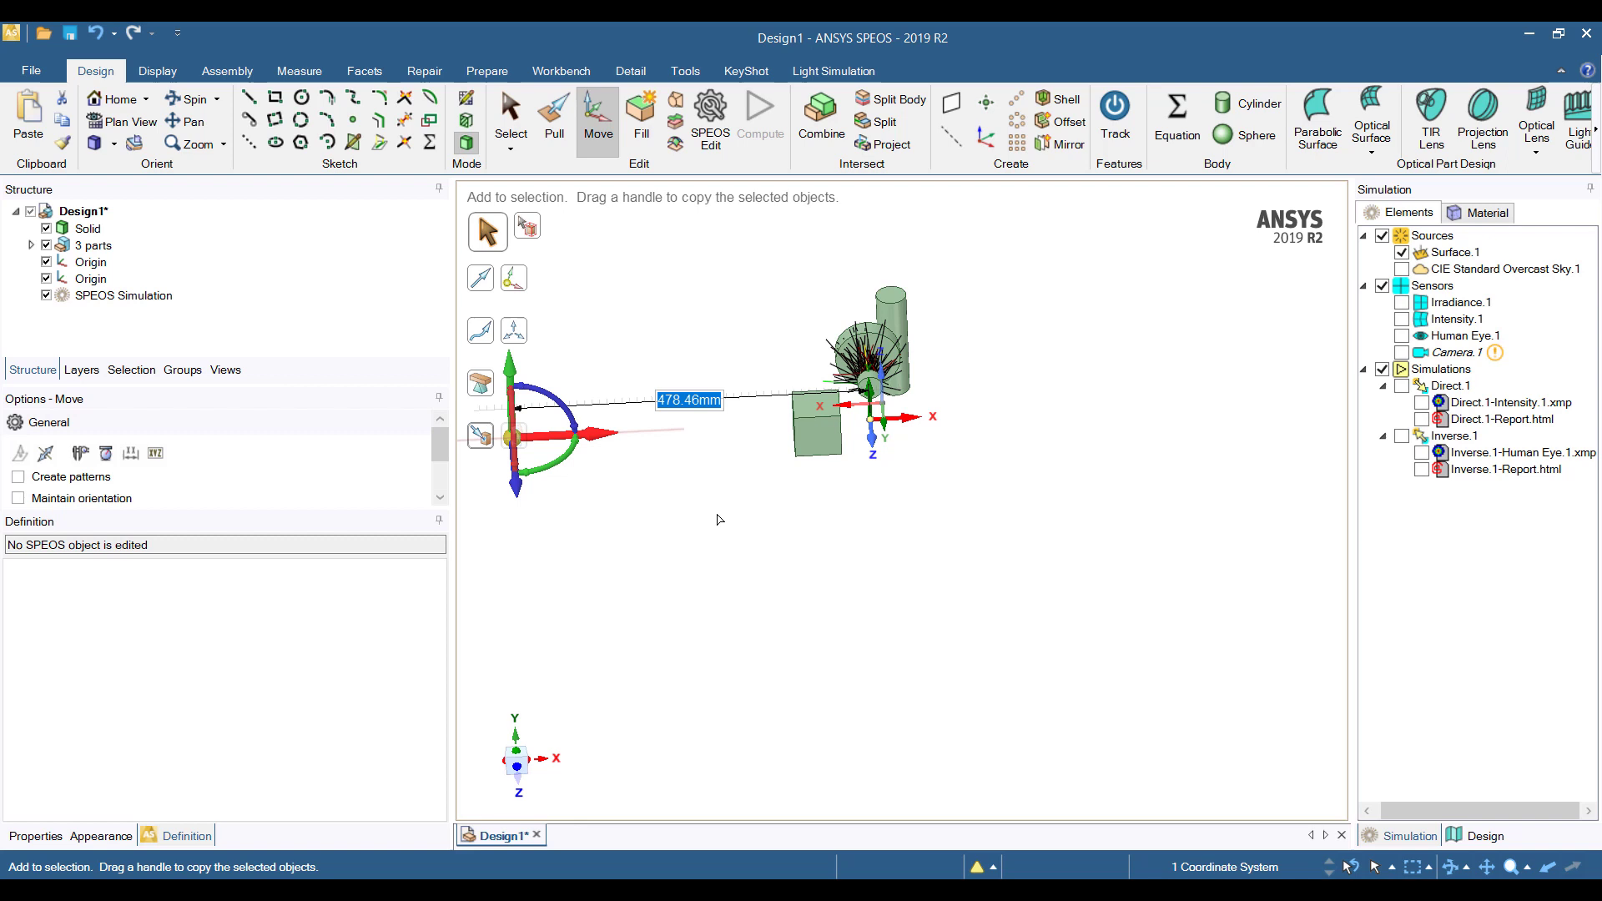
pyautogui.keyDown('shift'); pyautogui.moveTo(856, 565); pyautogui.dragTo(1313, 572, button='middle'); pyautogui.keyUp('shift')
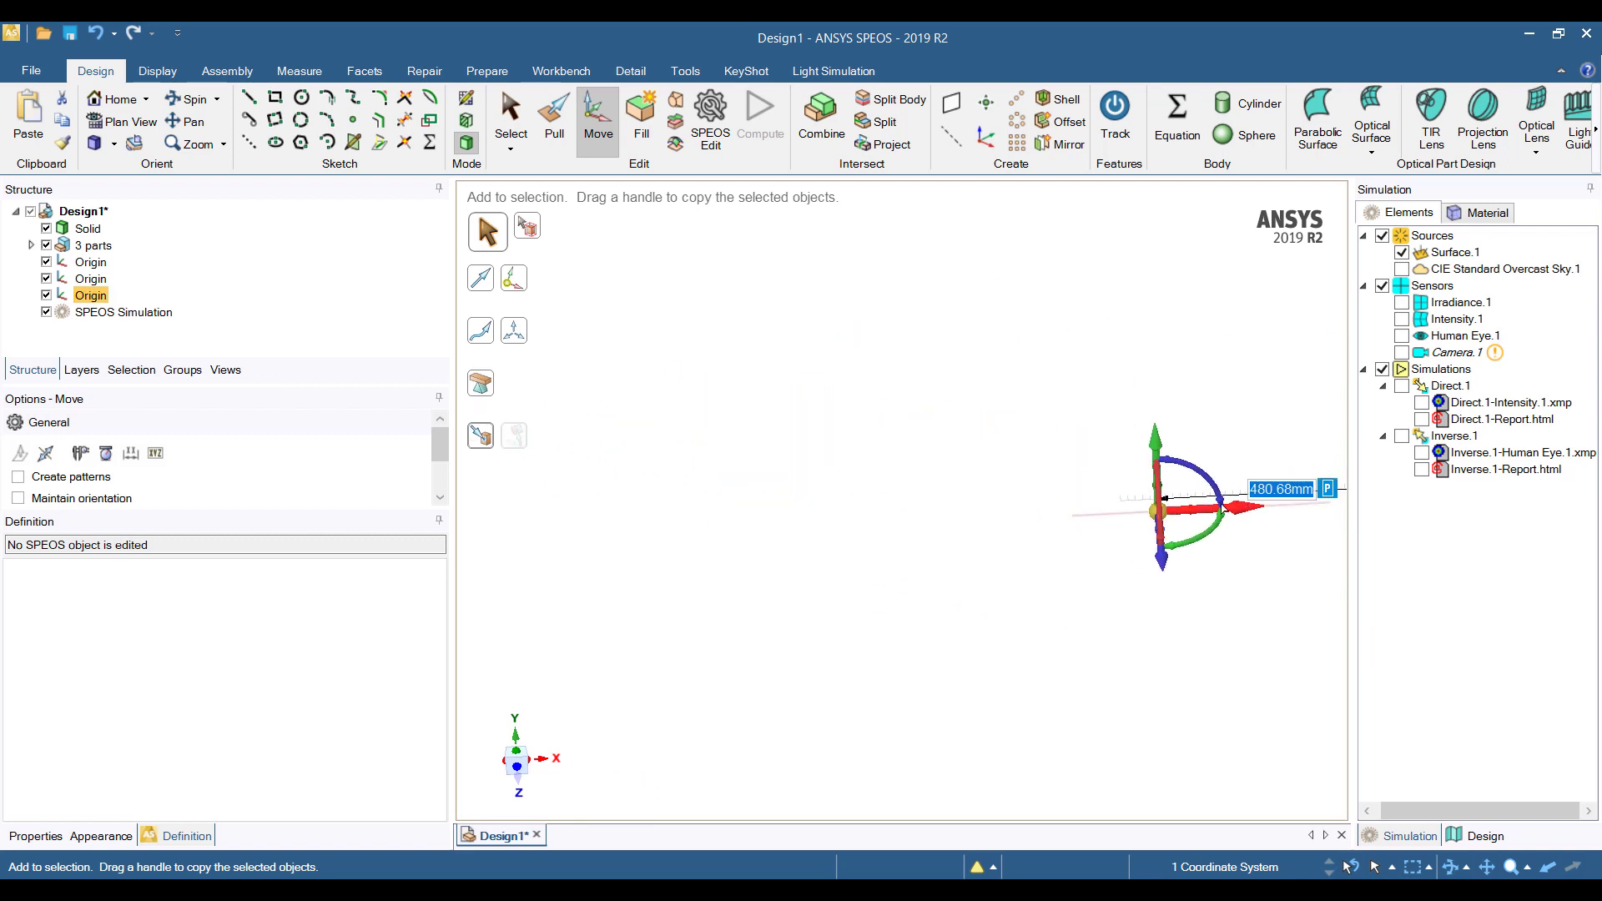
pyautogui.keyDown('ctrl'); pyautogui.moveTo(1223, 507); pyautogui.dragTo(966, 617); pyautogui.keyUp('ctrl')
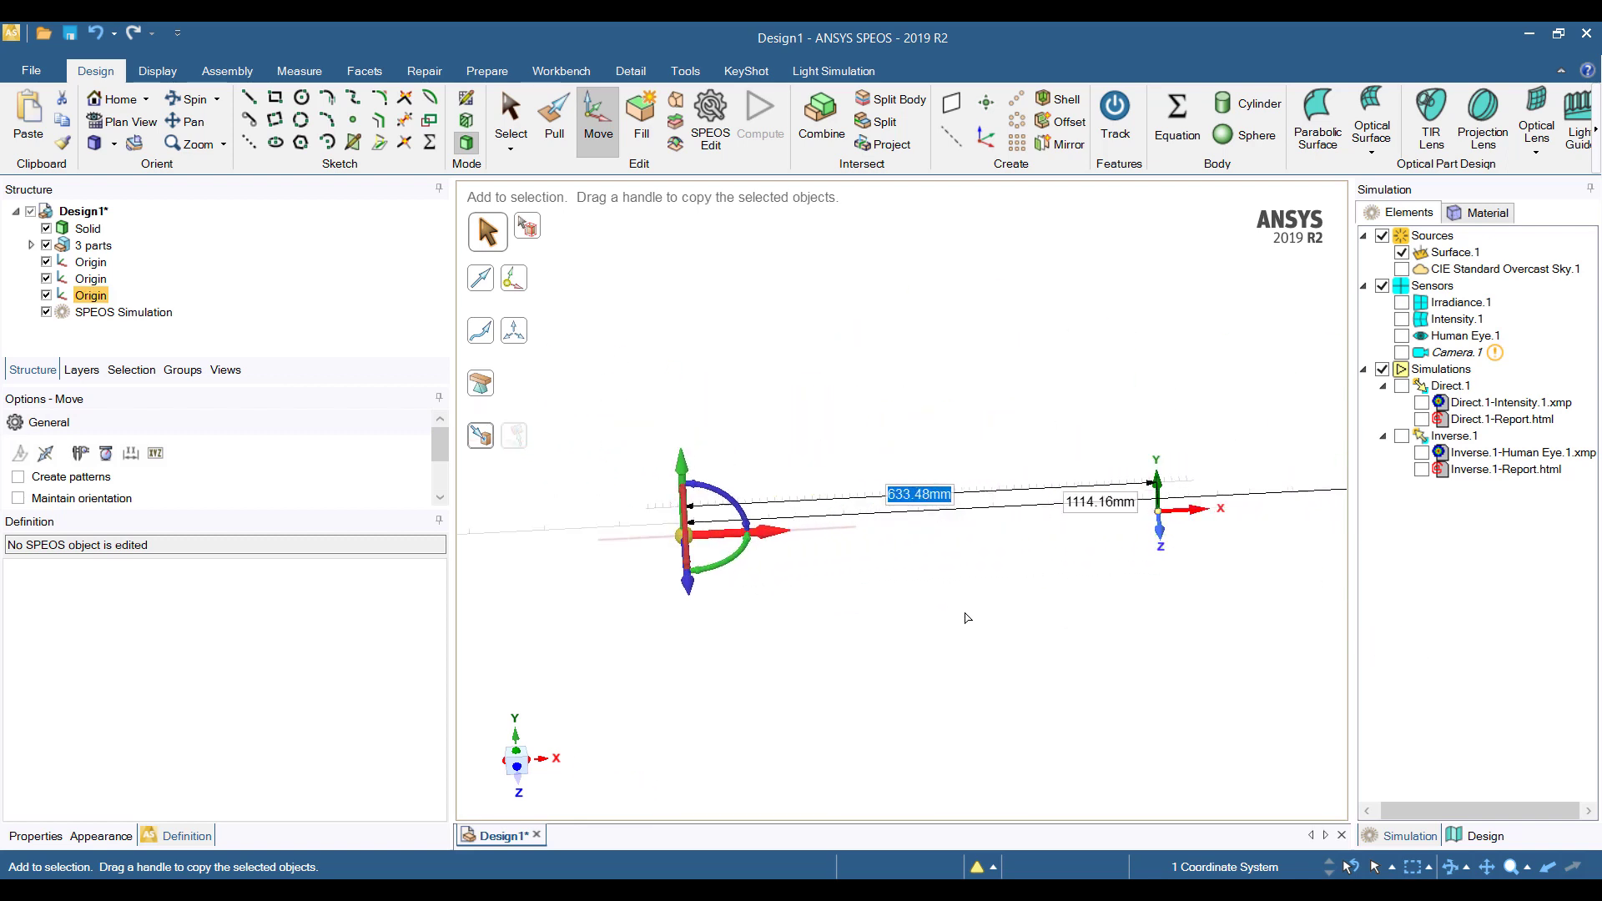
pyautogui.press('Escape')
# Delete the intermediate coordinate system copy, keeping the one farthest from the parts.
pyautogui.click(1185, 516)
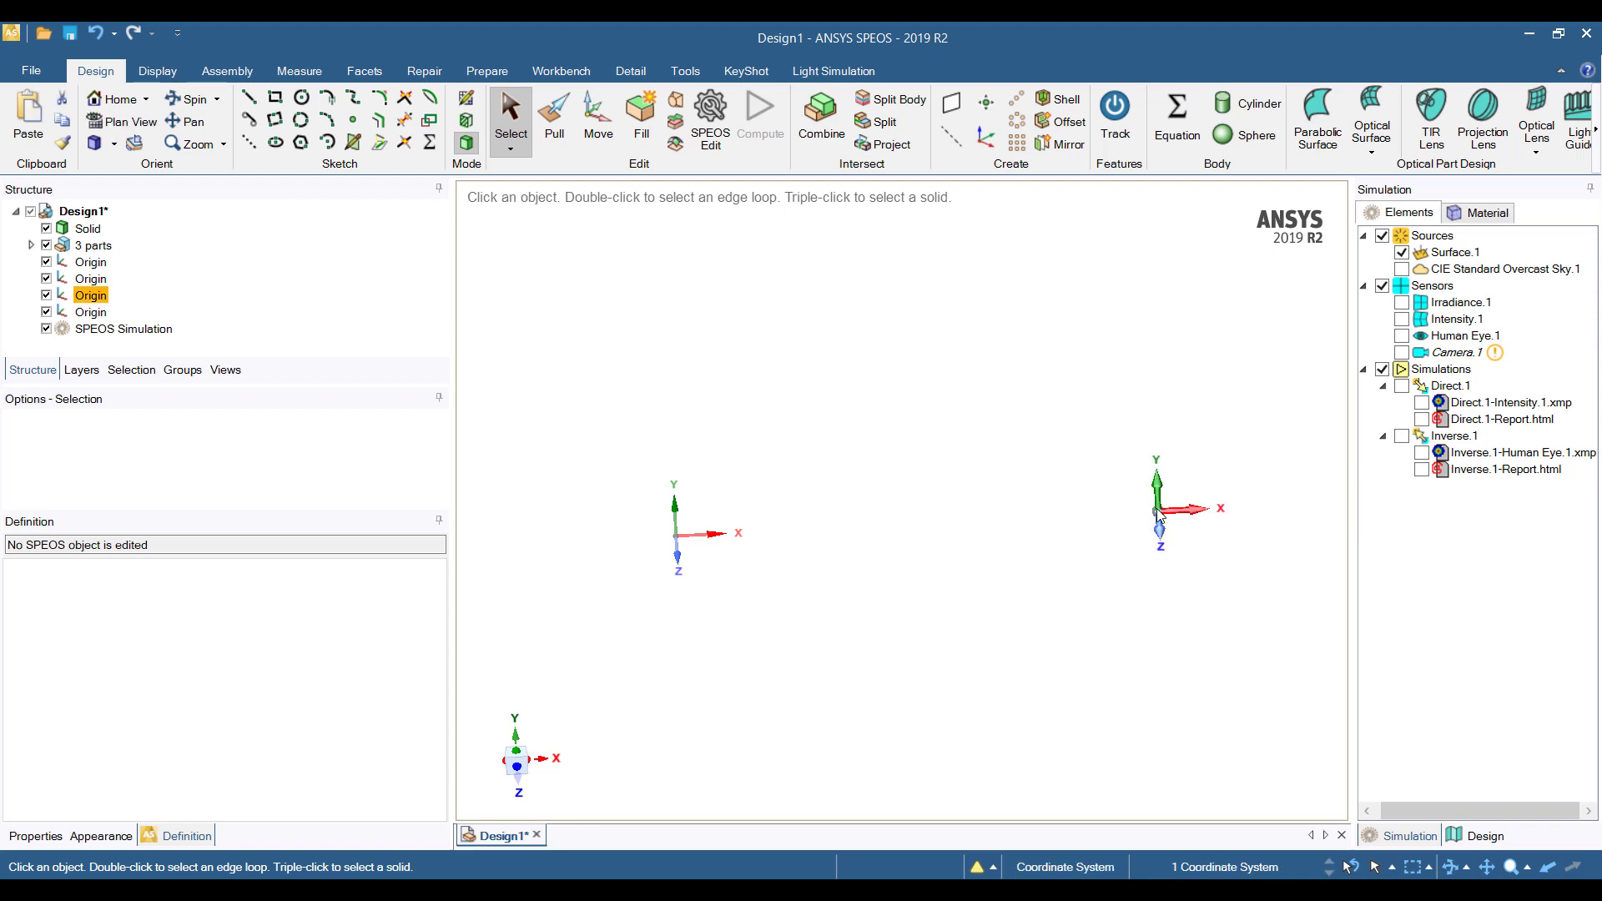
pyautogui.press('Delete')
pyautogui.scroll(-3, 1072, 513)
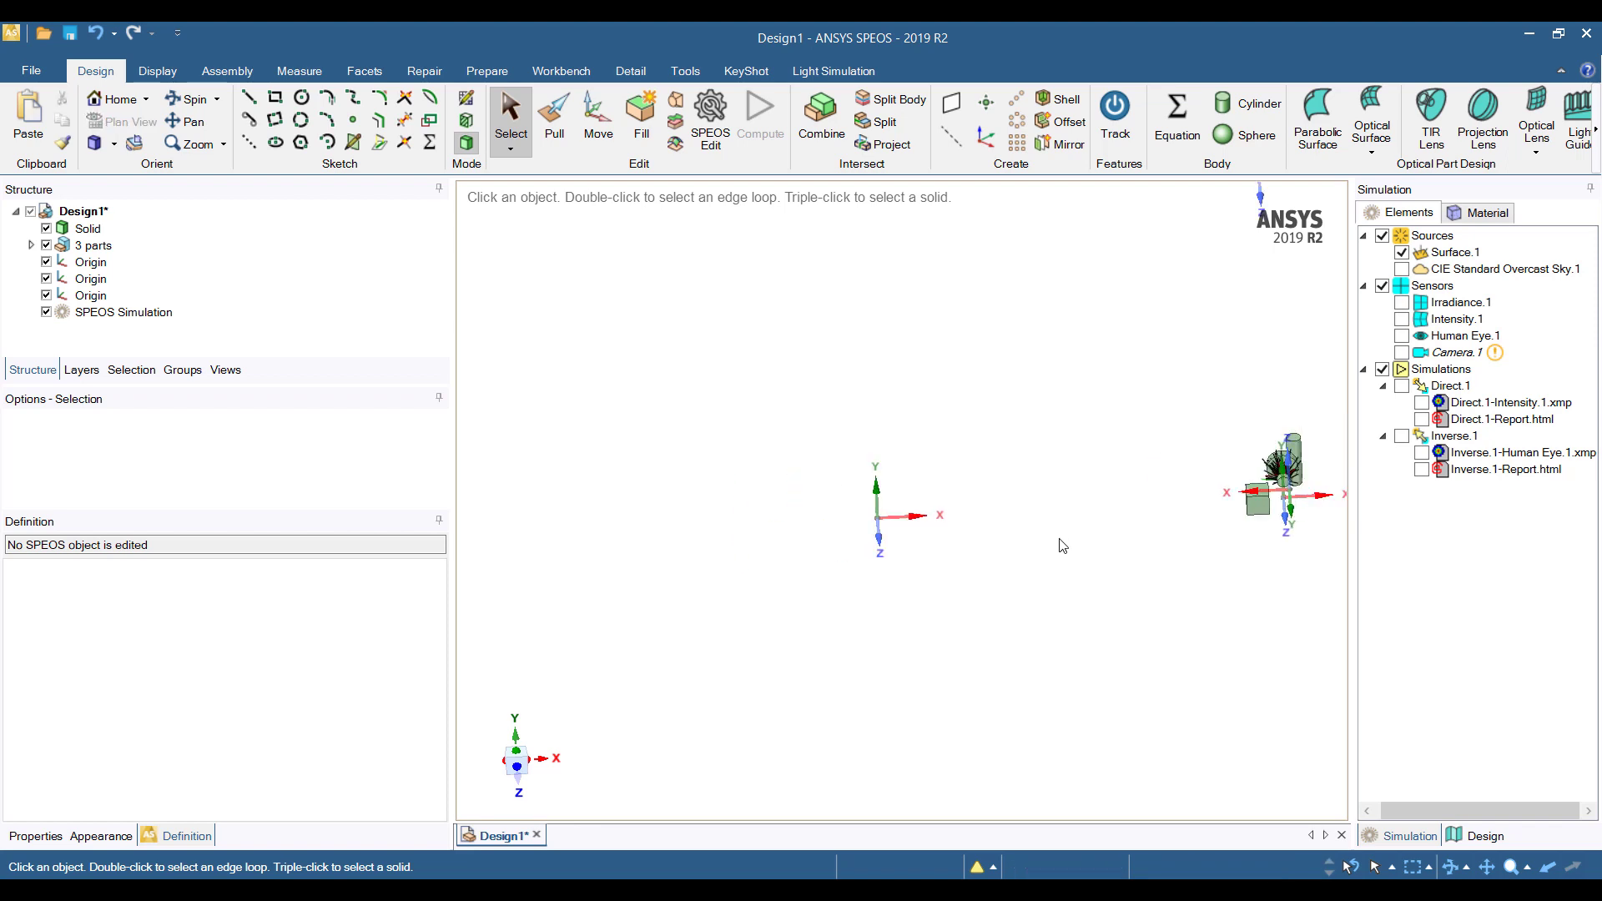
pyautogui.moveTo(1062, 546); pyautogui.dragTo(1027, 604, button='middle')
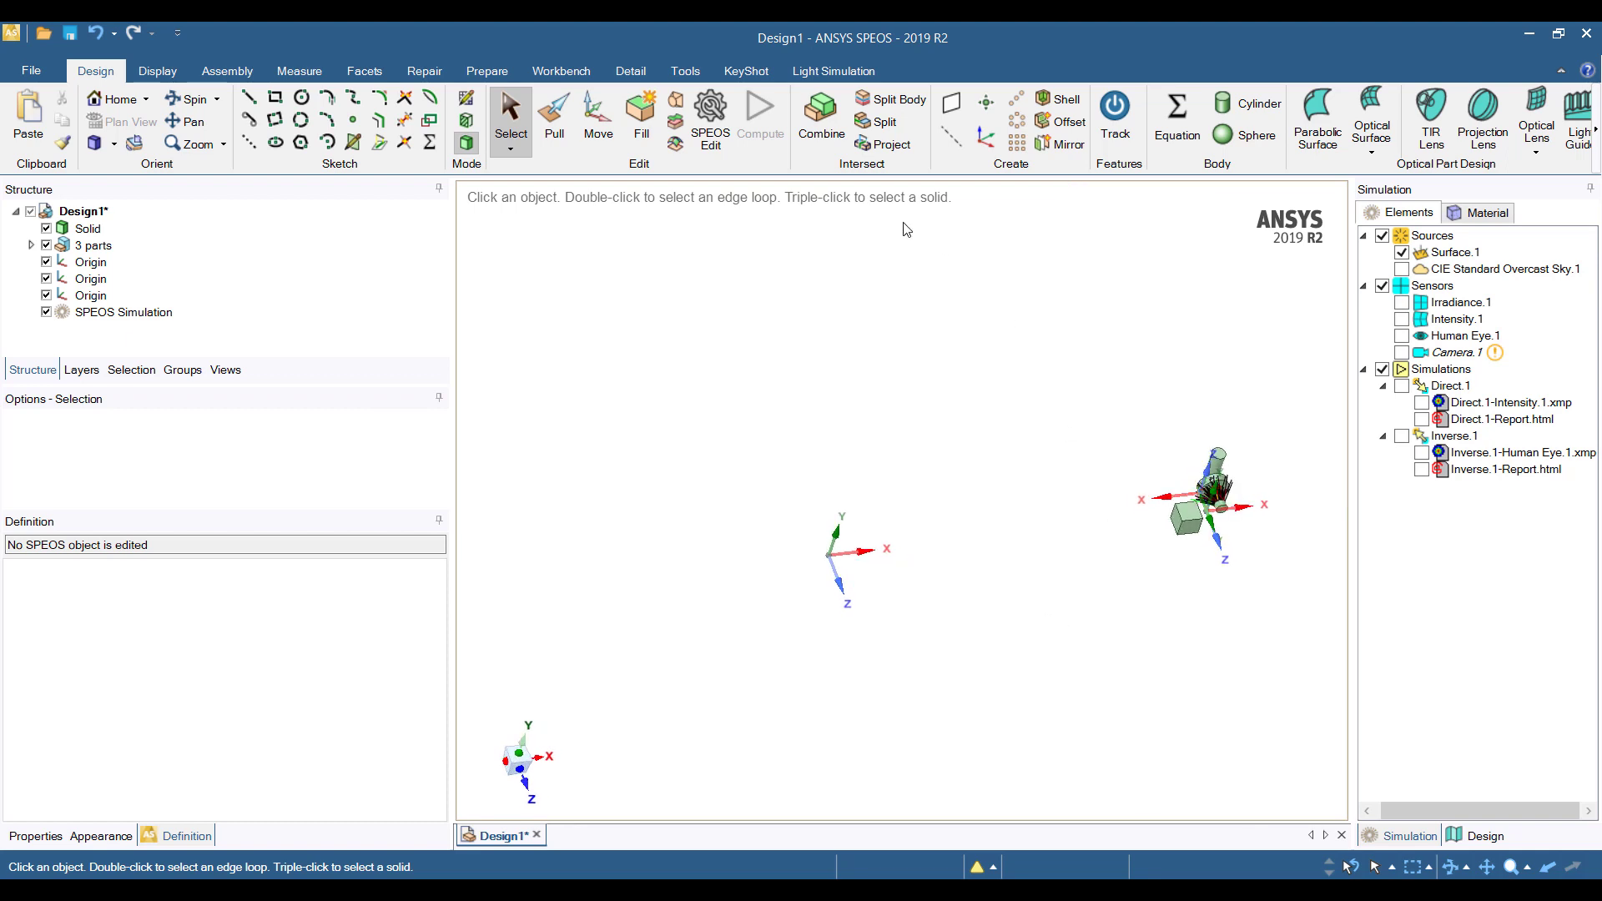
# Add another camera sensor and place its axis system origin on the copied coordinate system.
pyautogui.click(833, 71)
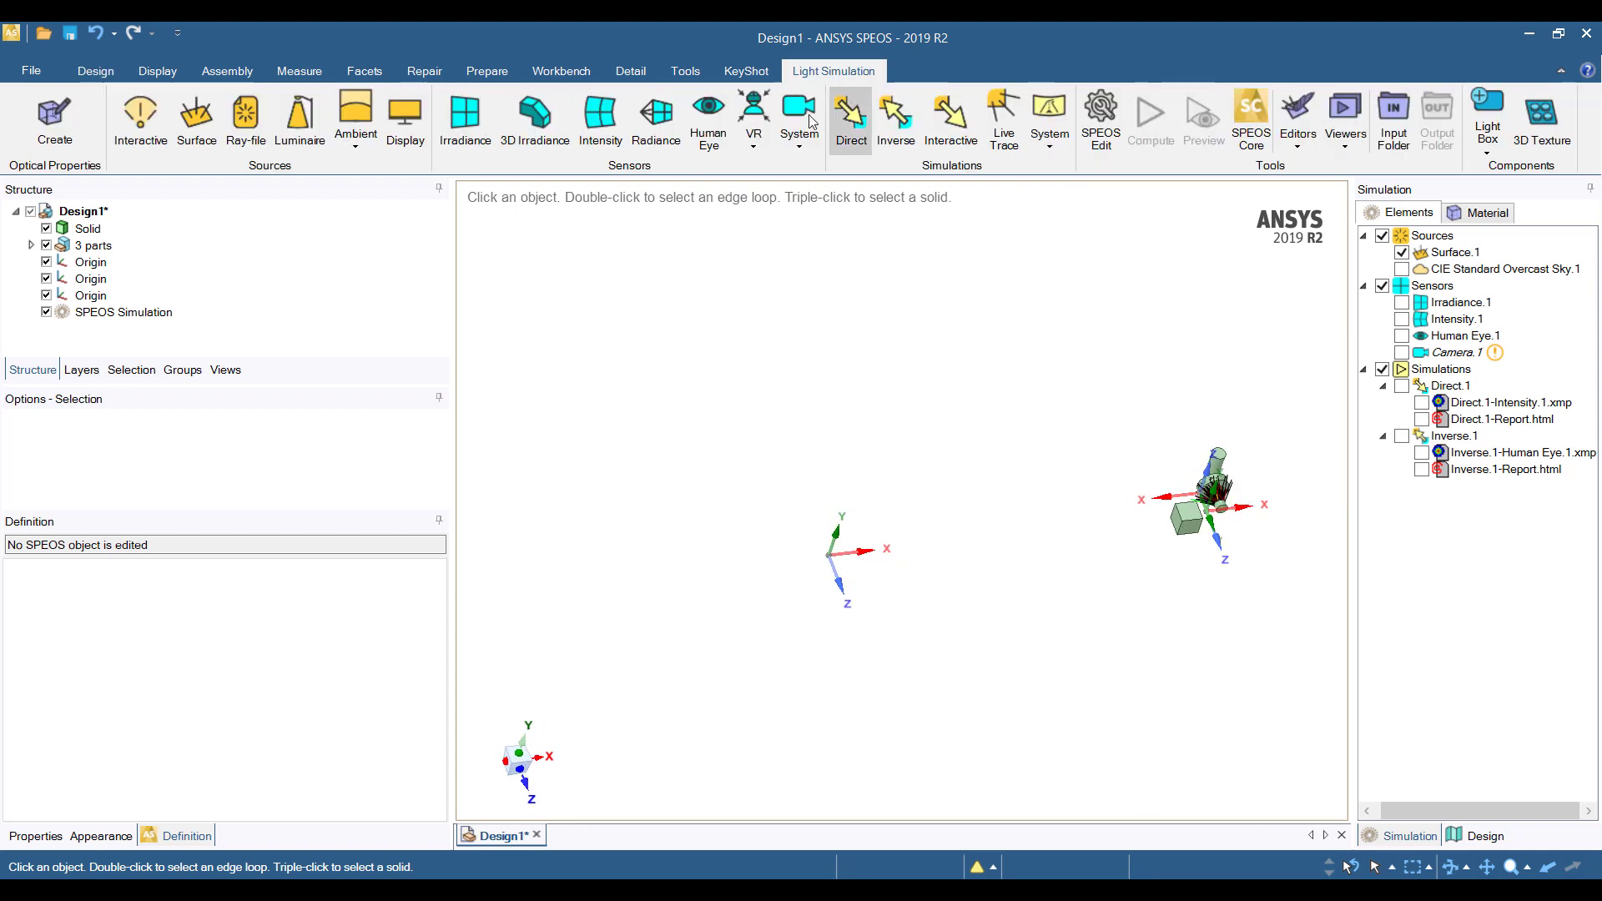
pyautogui.click(799, 149)
pyautogui.click(830, 179)
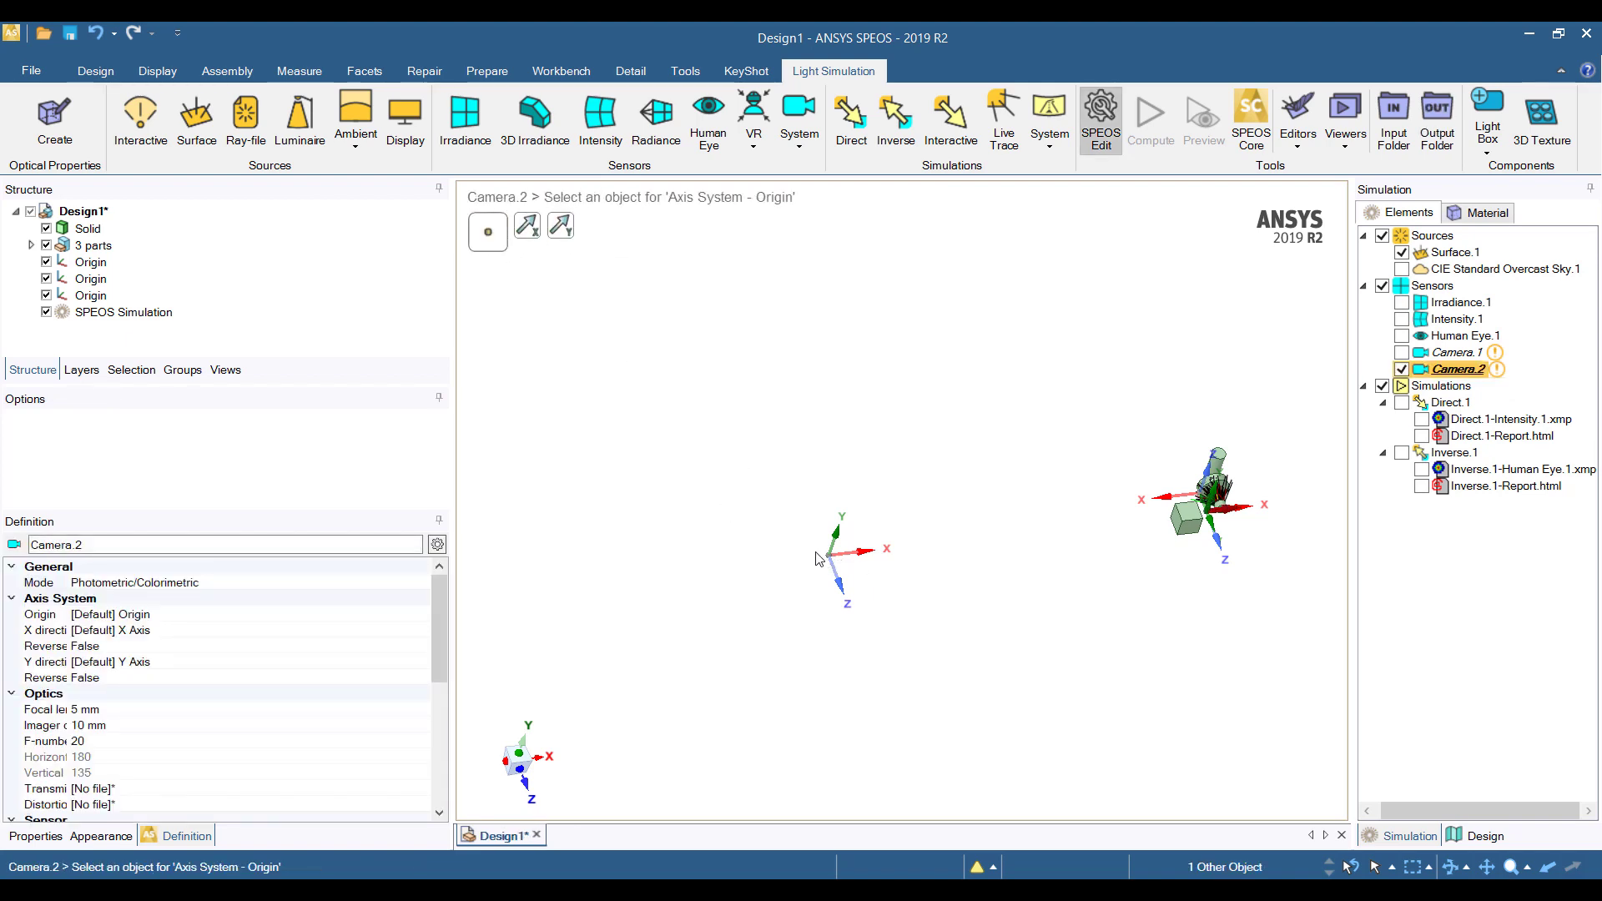
pyautogui.click(844, 568)
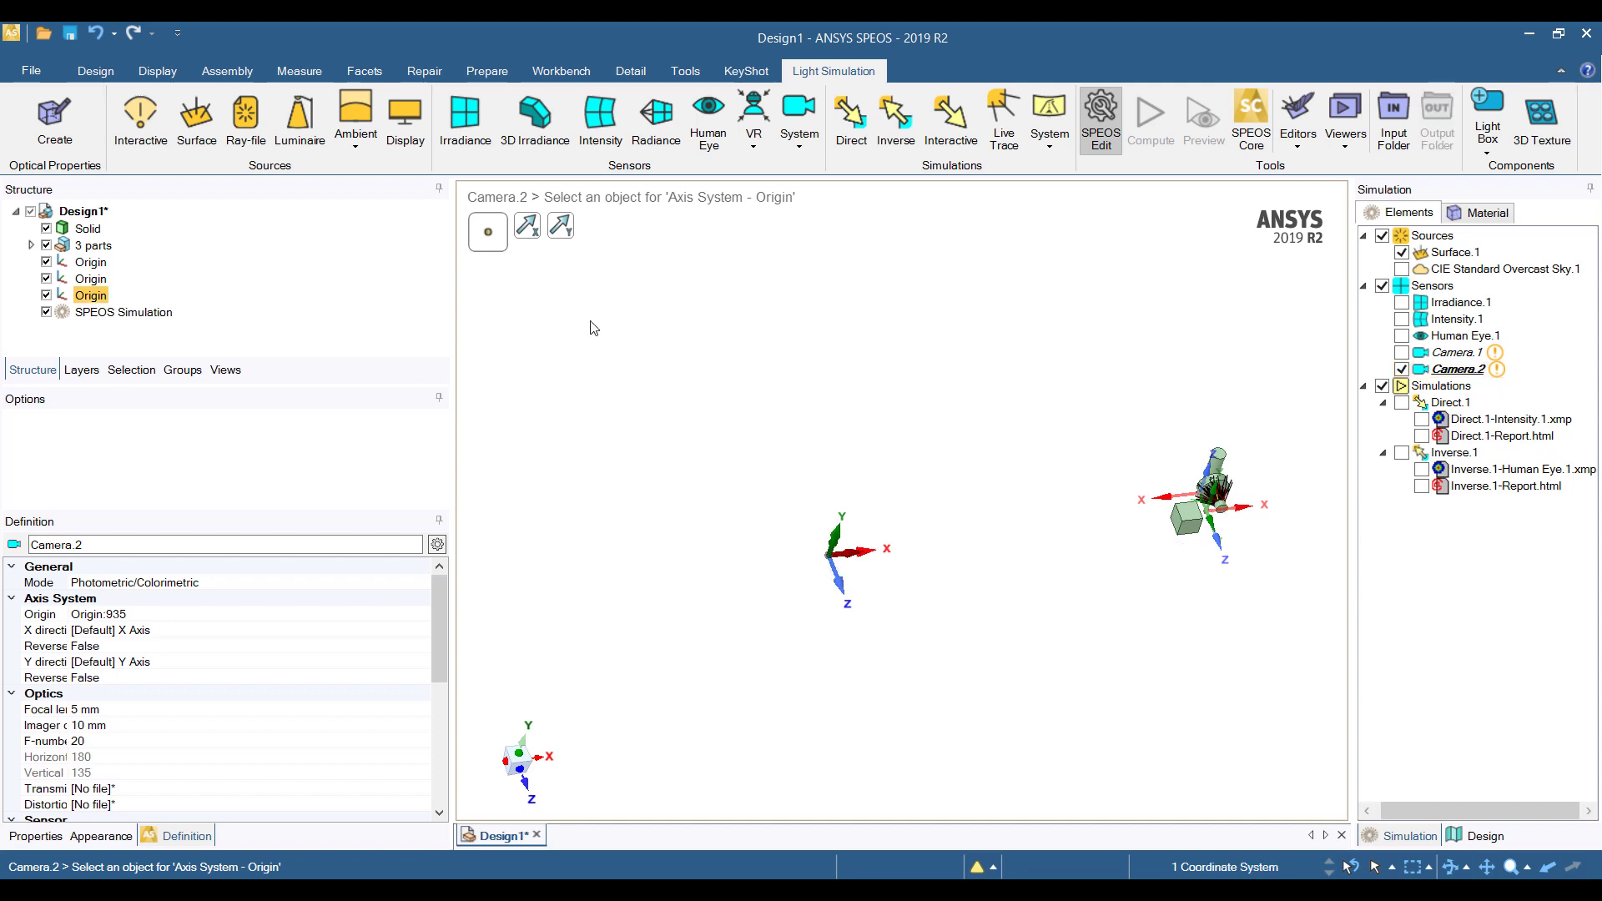
# Set the camera sensor's X direction to the copied coordinate system's Z axis and its Y direction to the Y axis.
pyautogui.click(529, 225)
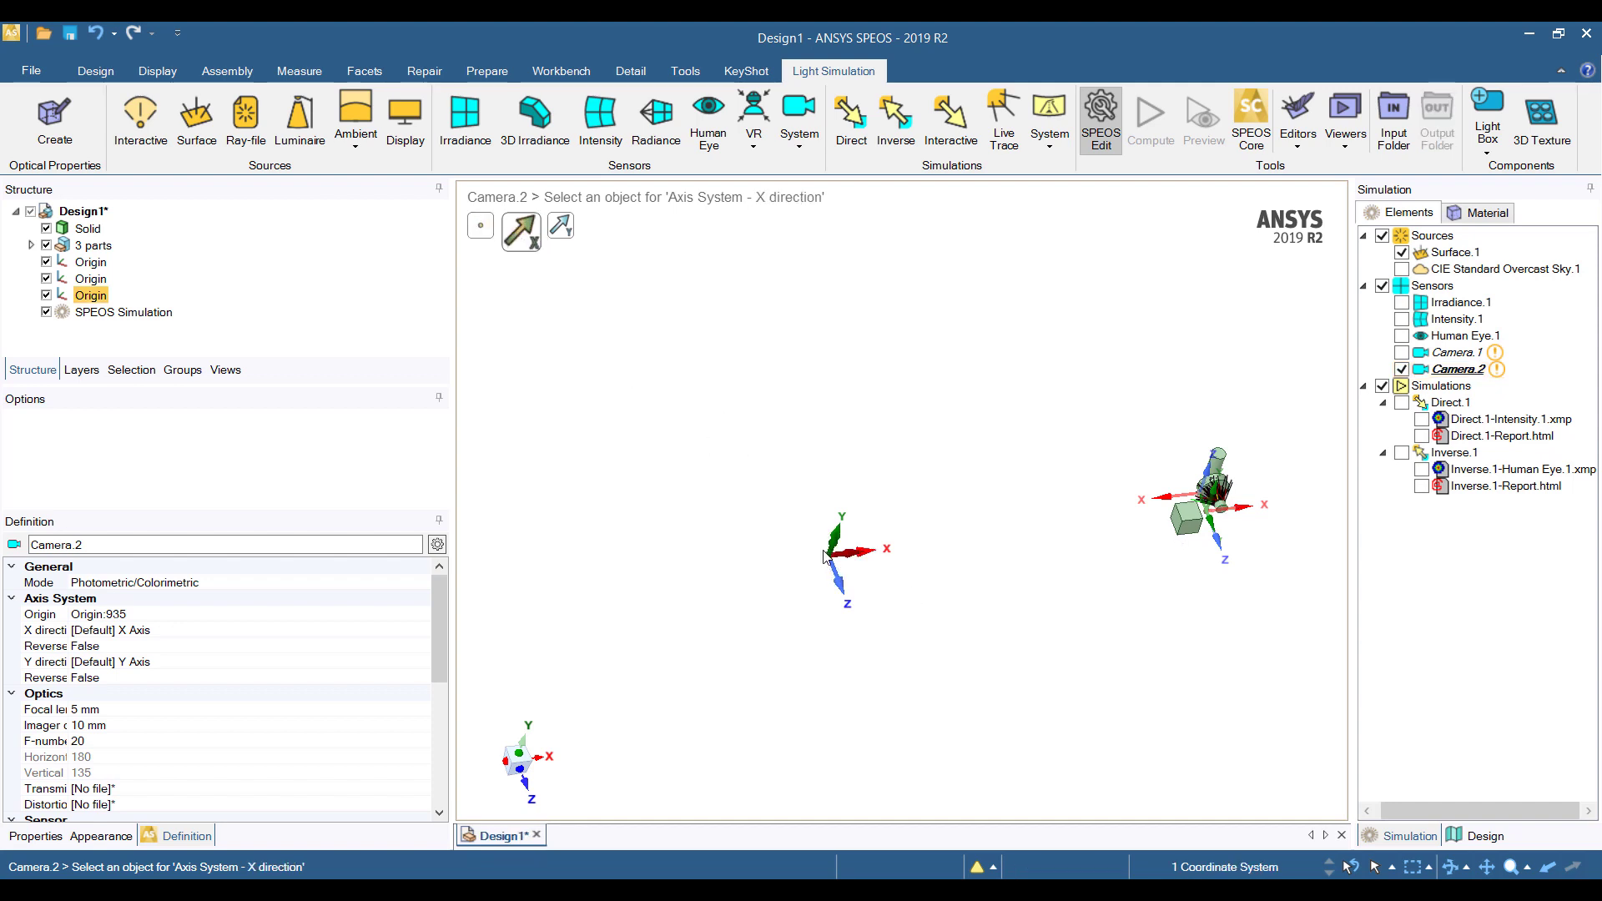
pyautogui.click(842, 592)
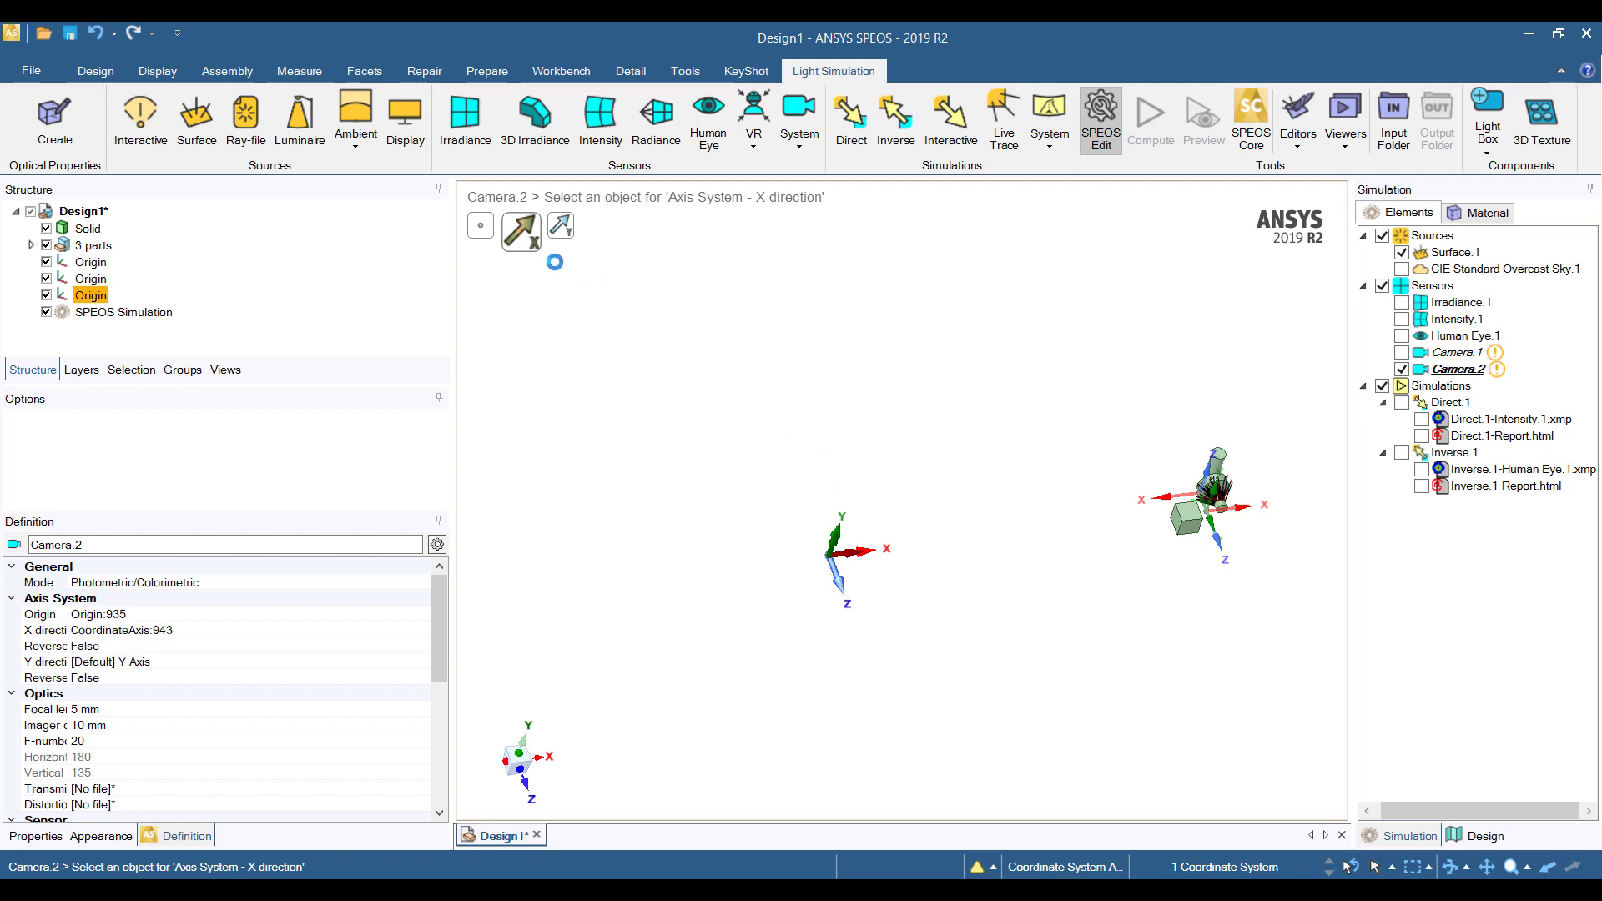
pyautogui.click(561, 225)
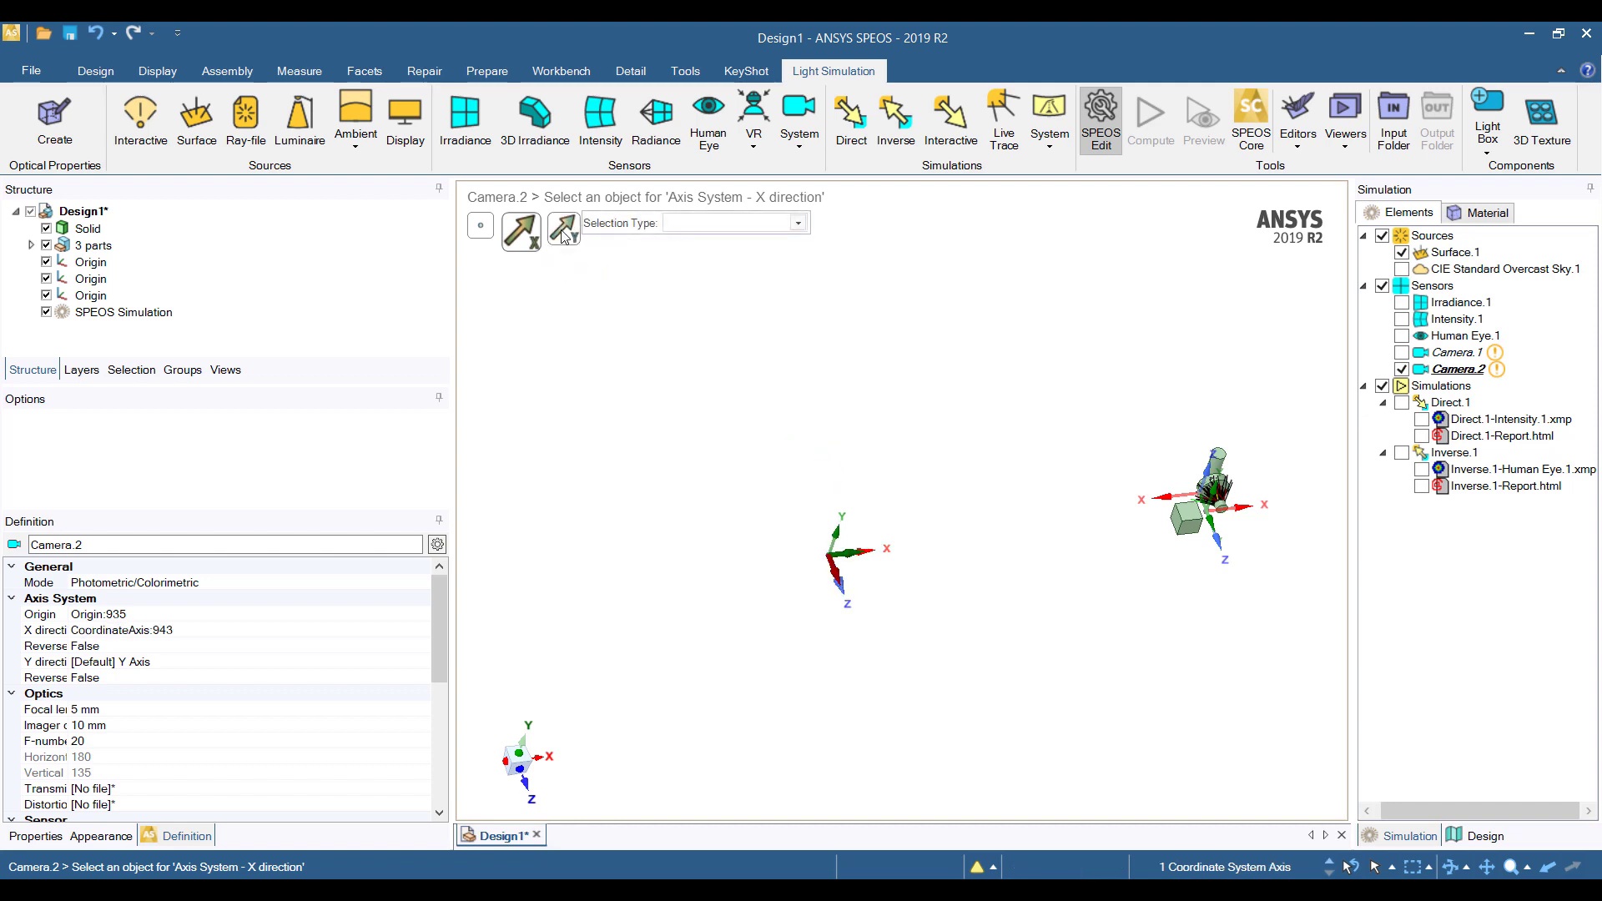
pyautogui.click(847, 543)
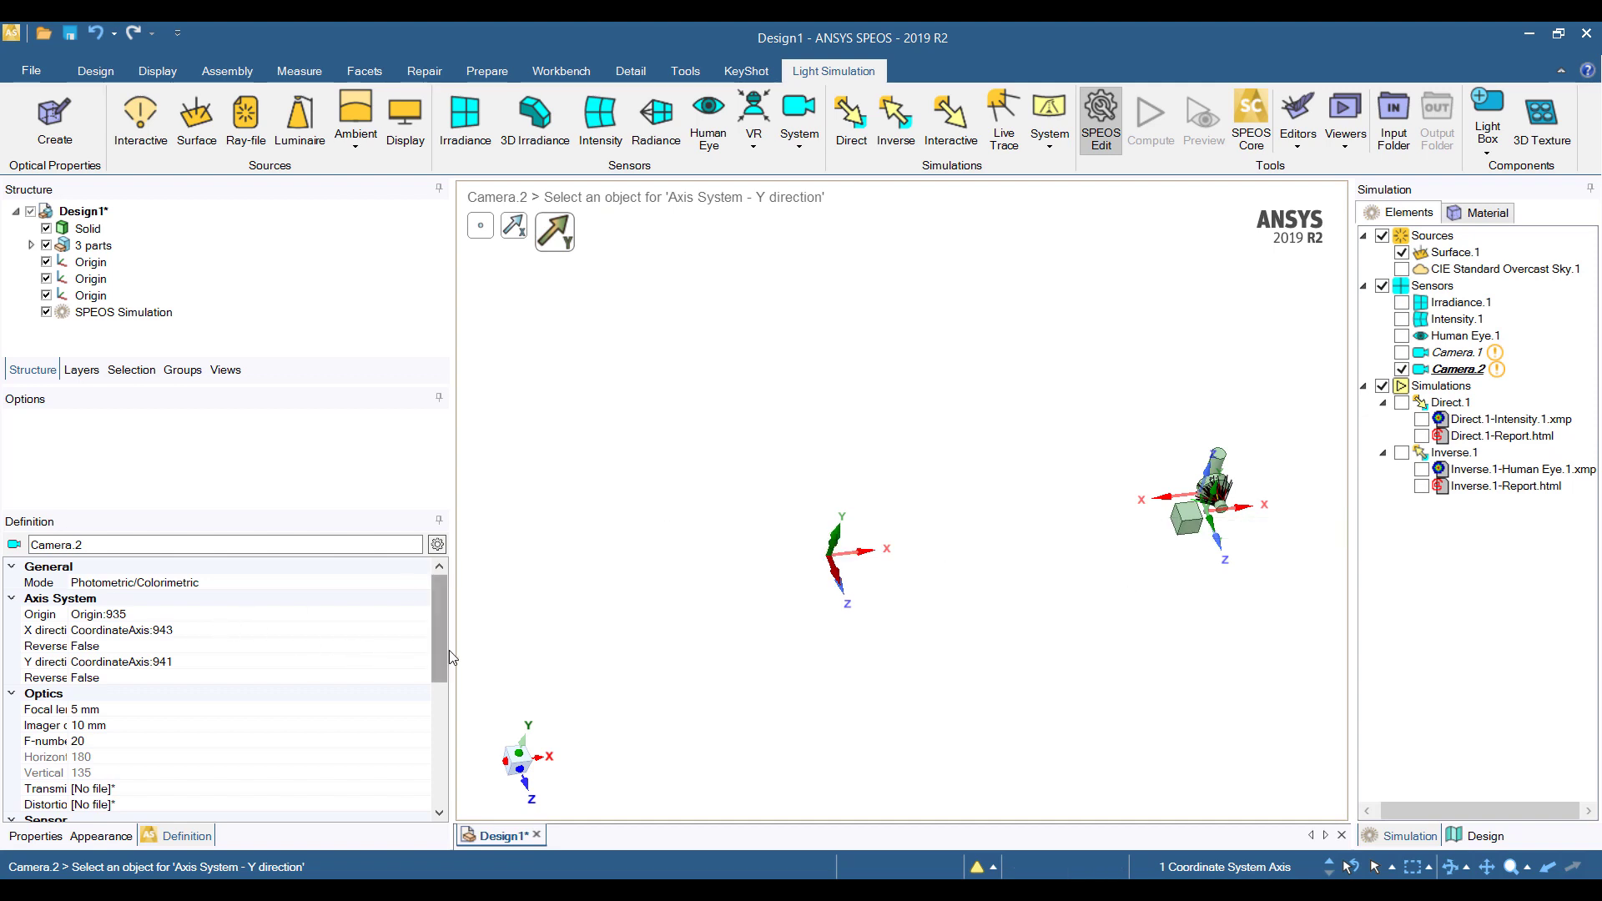
# Assign the file 100 percent transmittance.spectrum as the camera's transmittance.
pyautogui.scroll(-3, 449, 649)
pyautogui.click(317, 661)
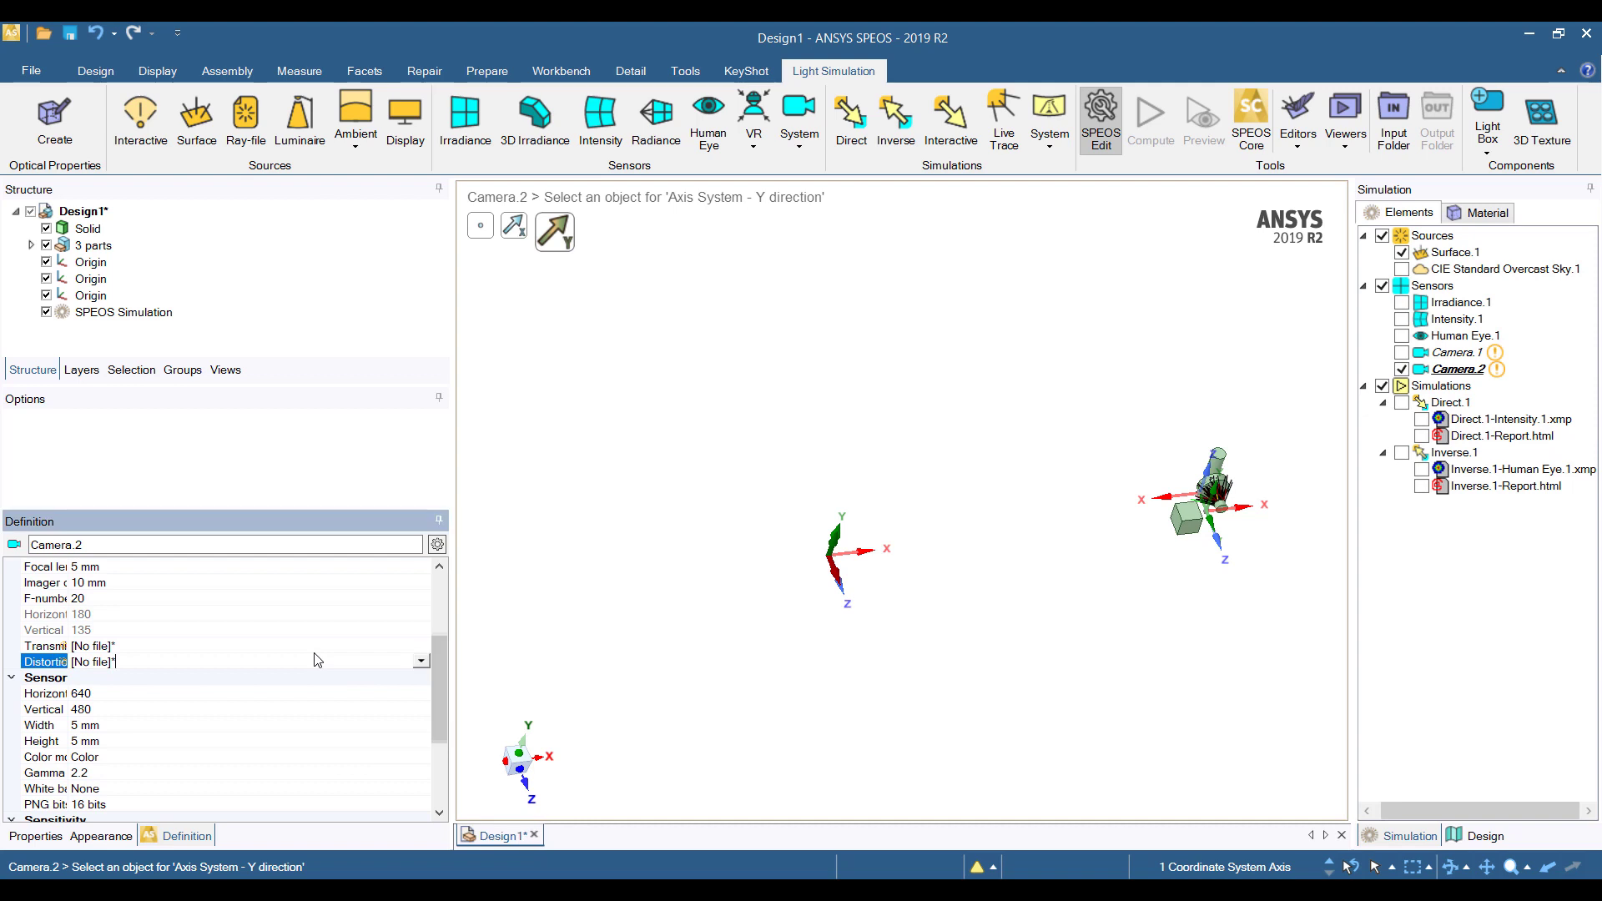
pyautogui.click(357, 649)
pyautogui.click(421, 647)
pyautogui.click(317, 705)
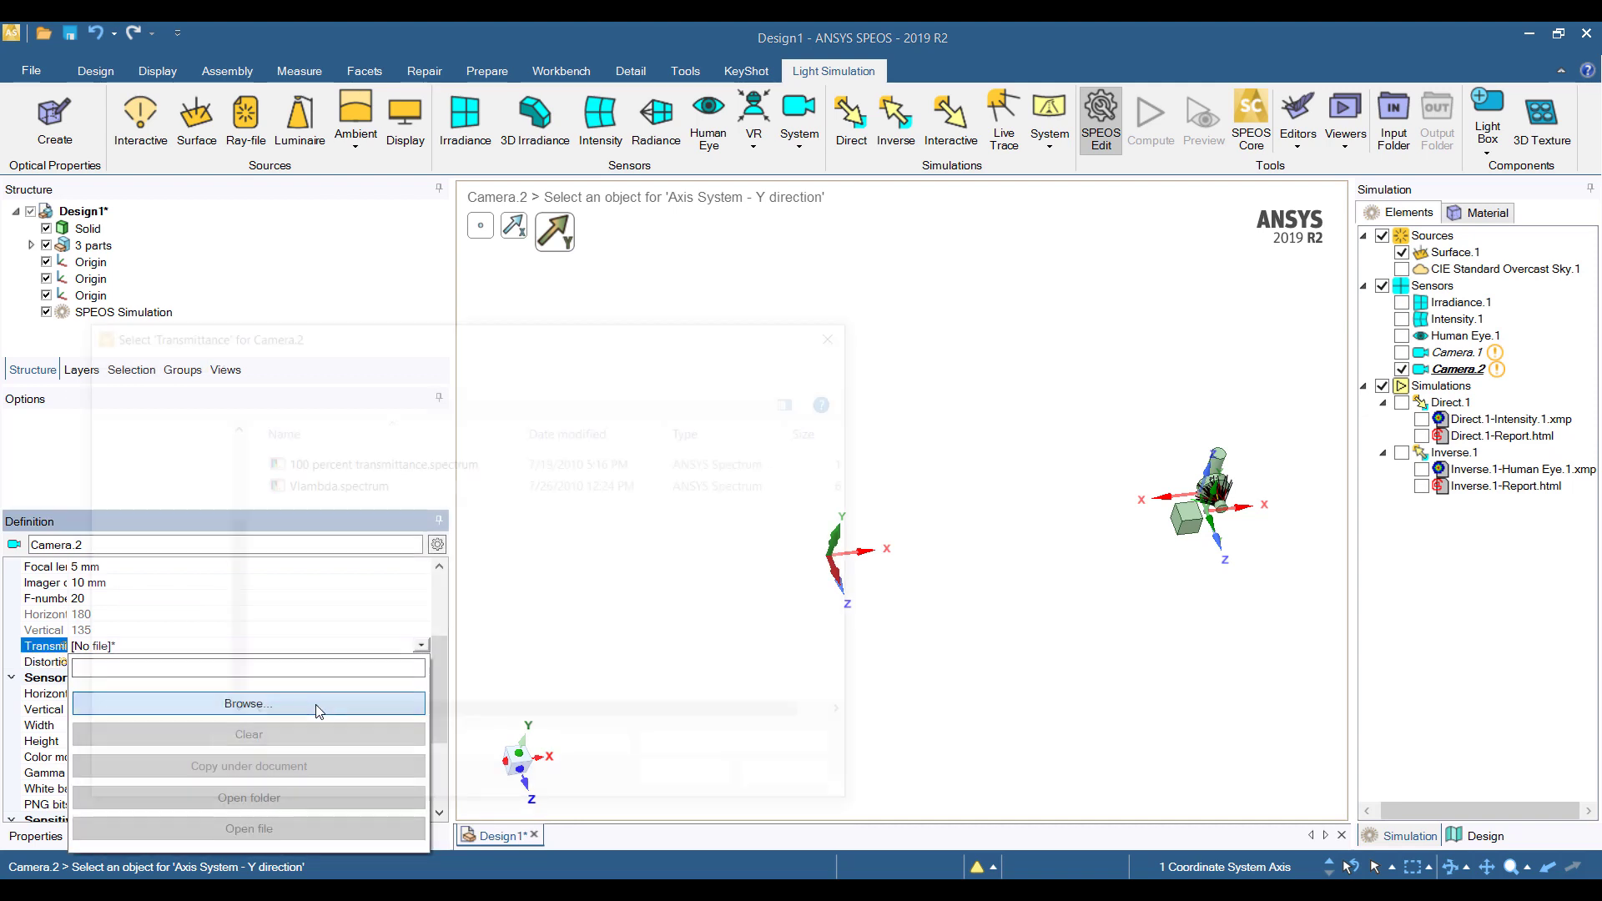
pyautogui.doubleClick(375, 464)
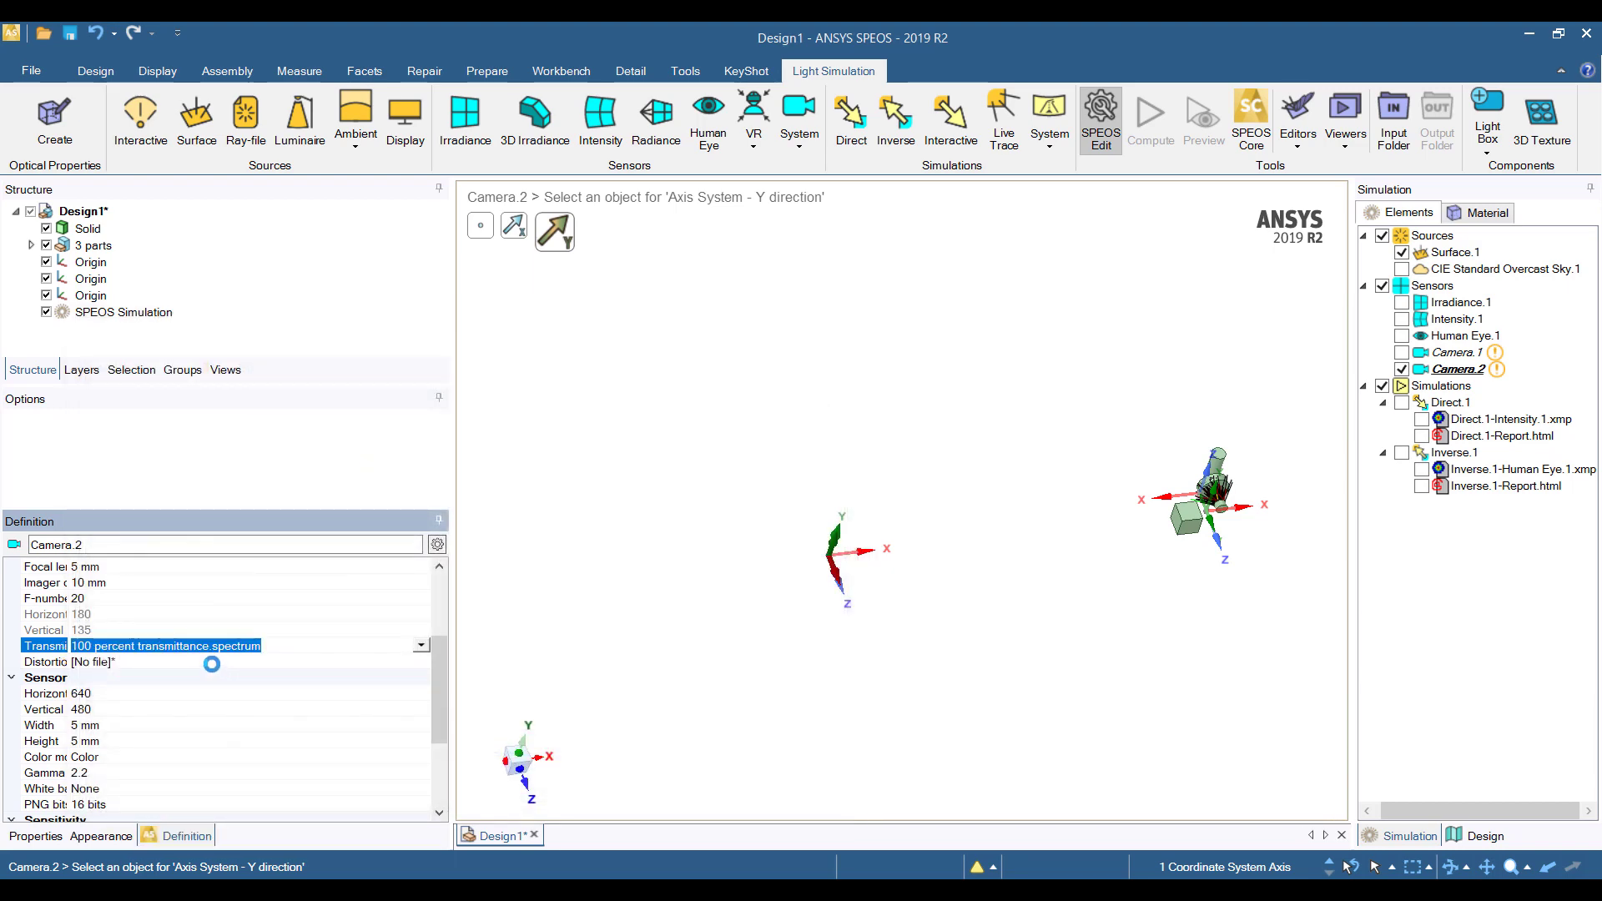
# Assign the file CameraDistortion.OPTDistortion as the camera's distortion.
pyautogui.click(213, 663)
pyautogui.click(421, 663)
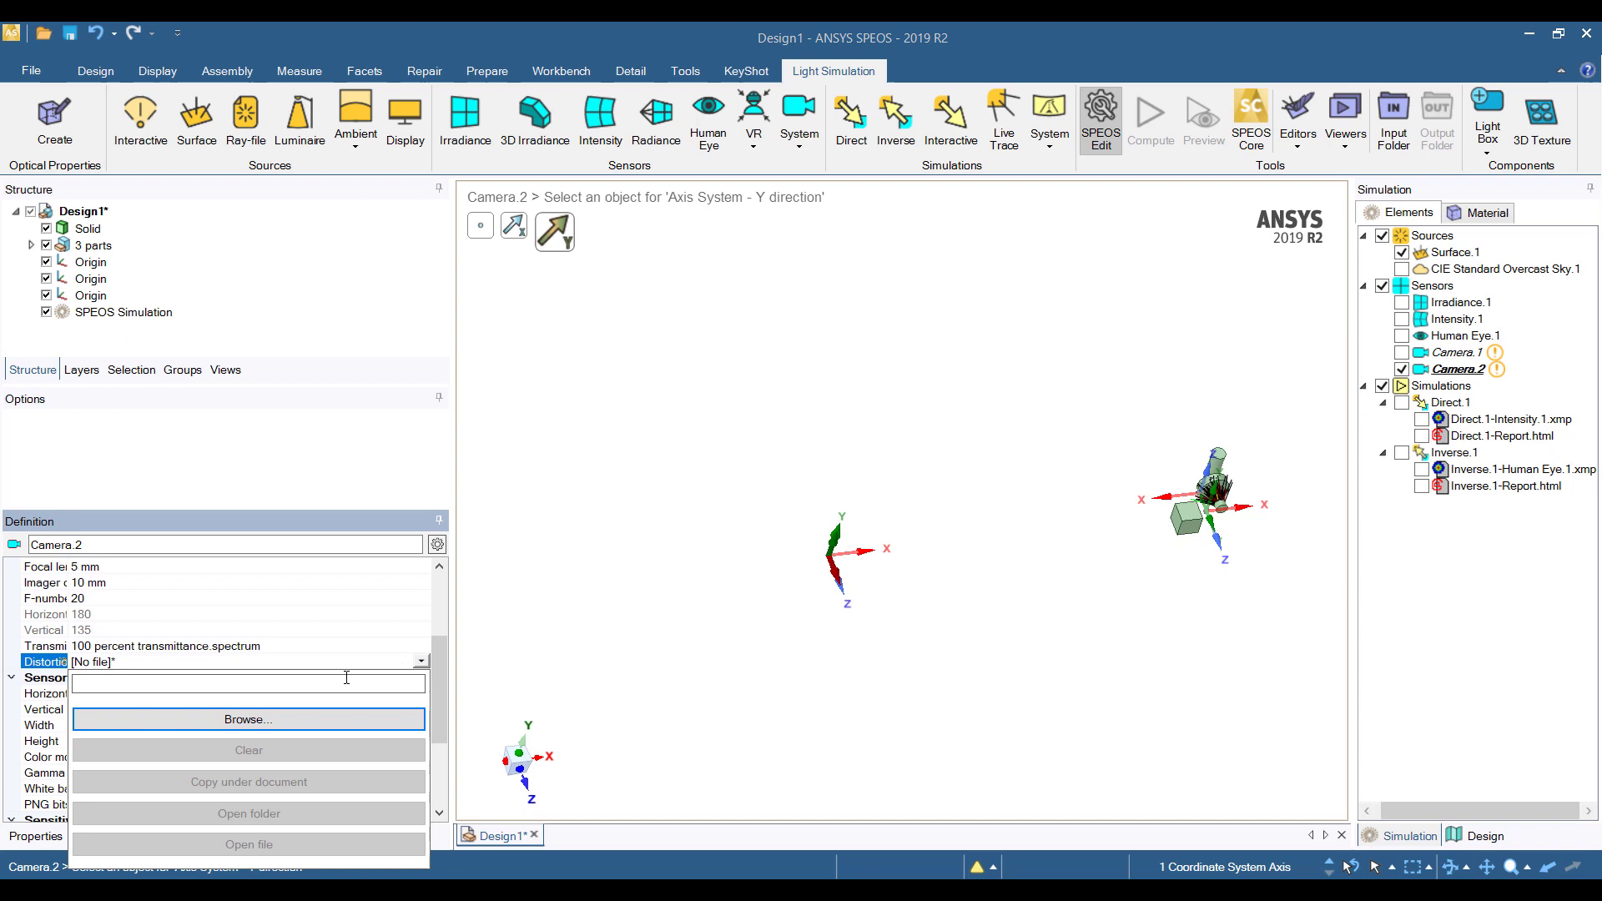
pyautogui.click(249, 716)
pyautogui.doubleClick(372, 461)
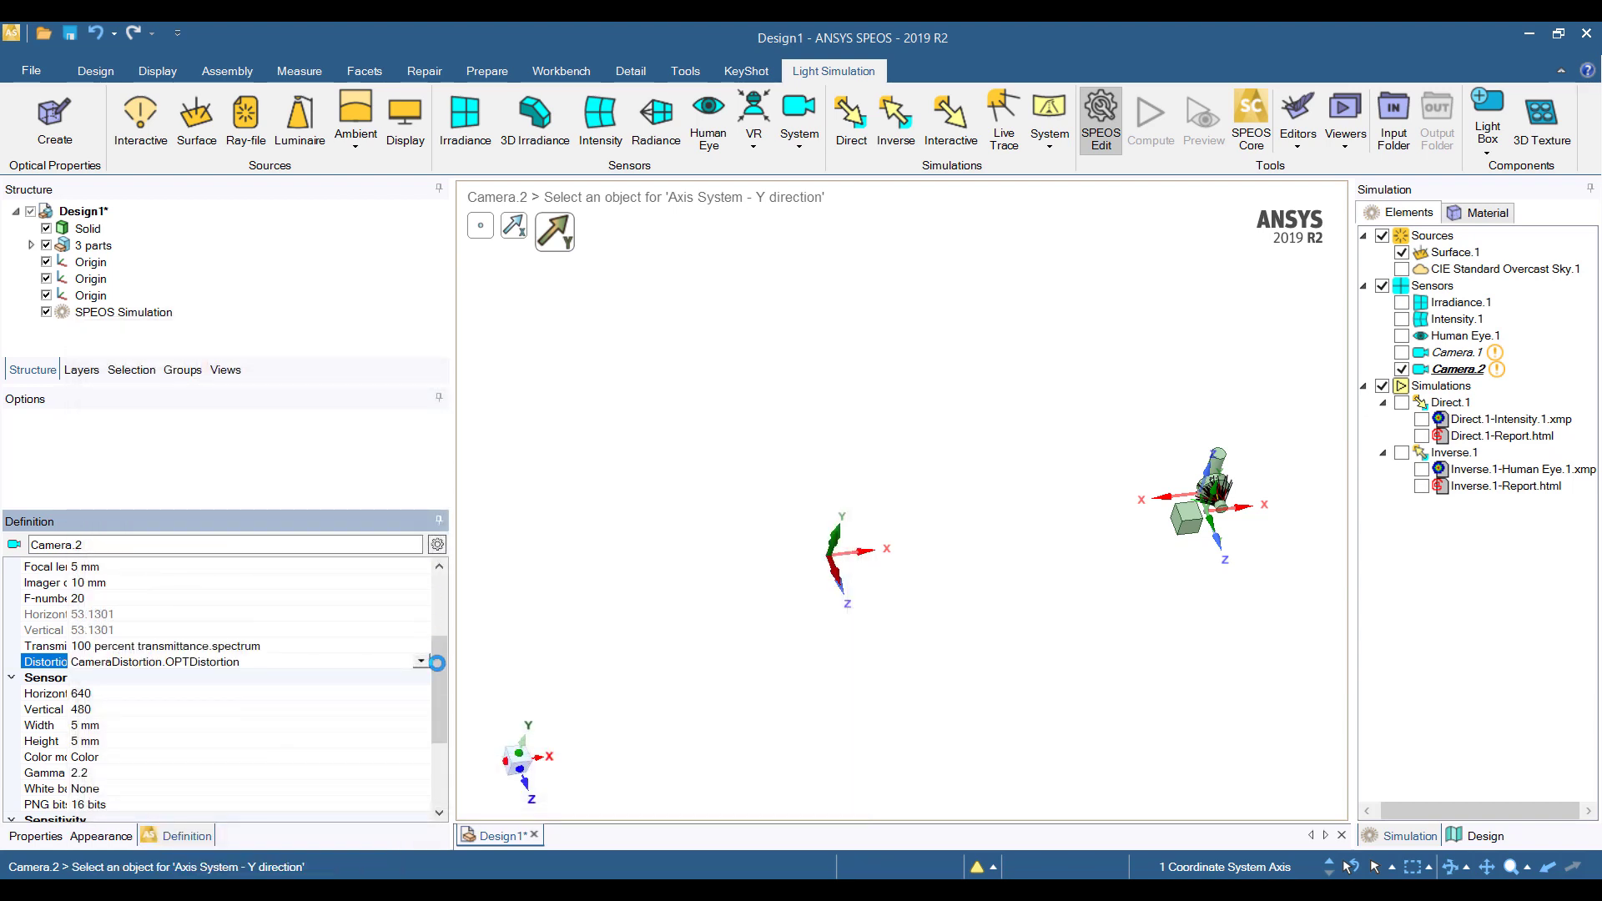
pyautogui.scroll(-3, 443, 709)
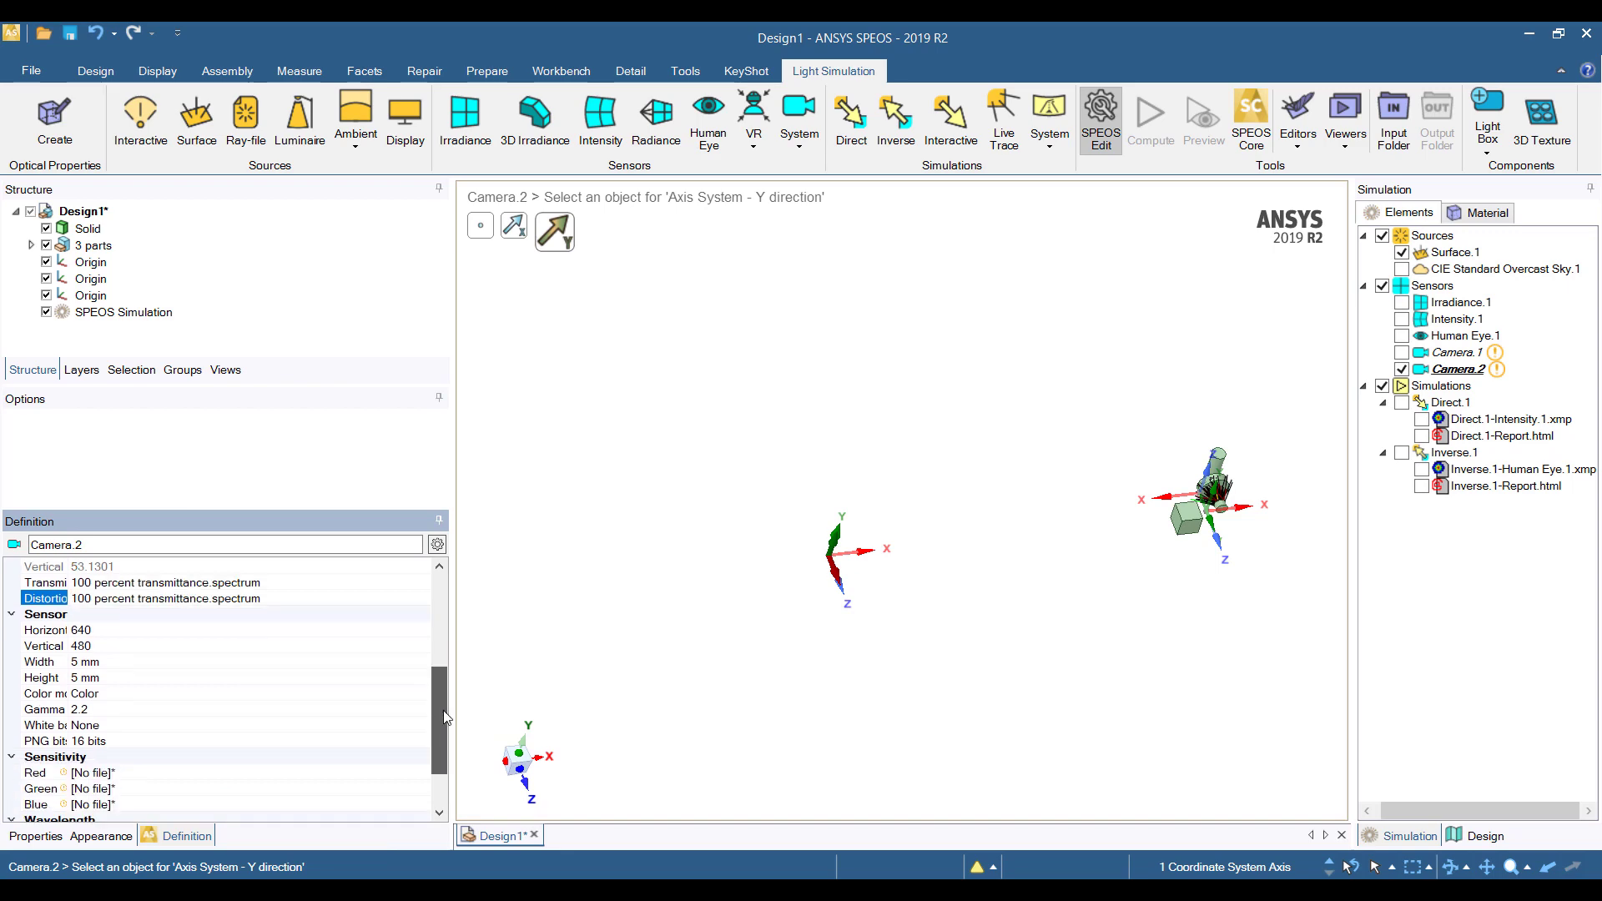
# Assign the file 100 percent transmittance.spectrum as the camera's red sensitivity.
pyautogui.click(319, 693)
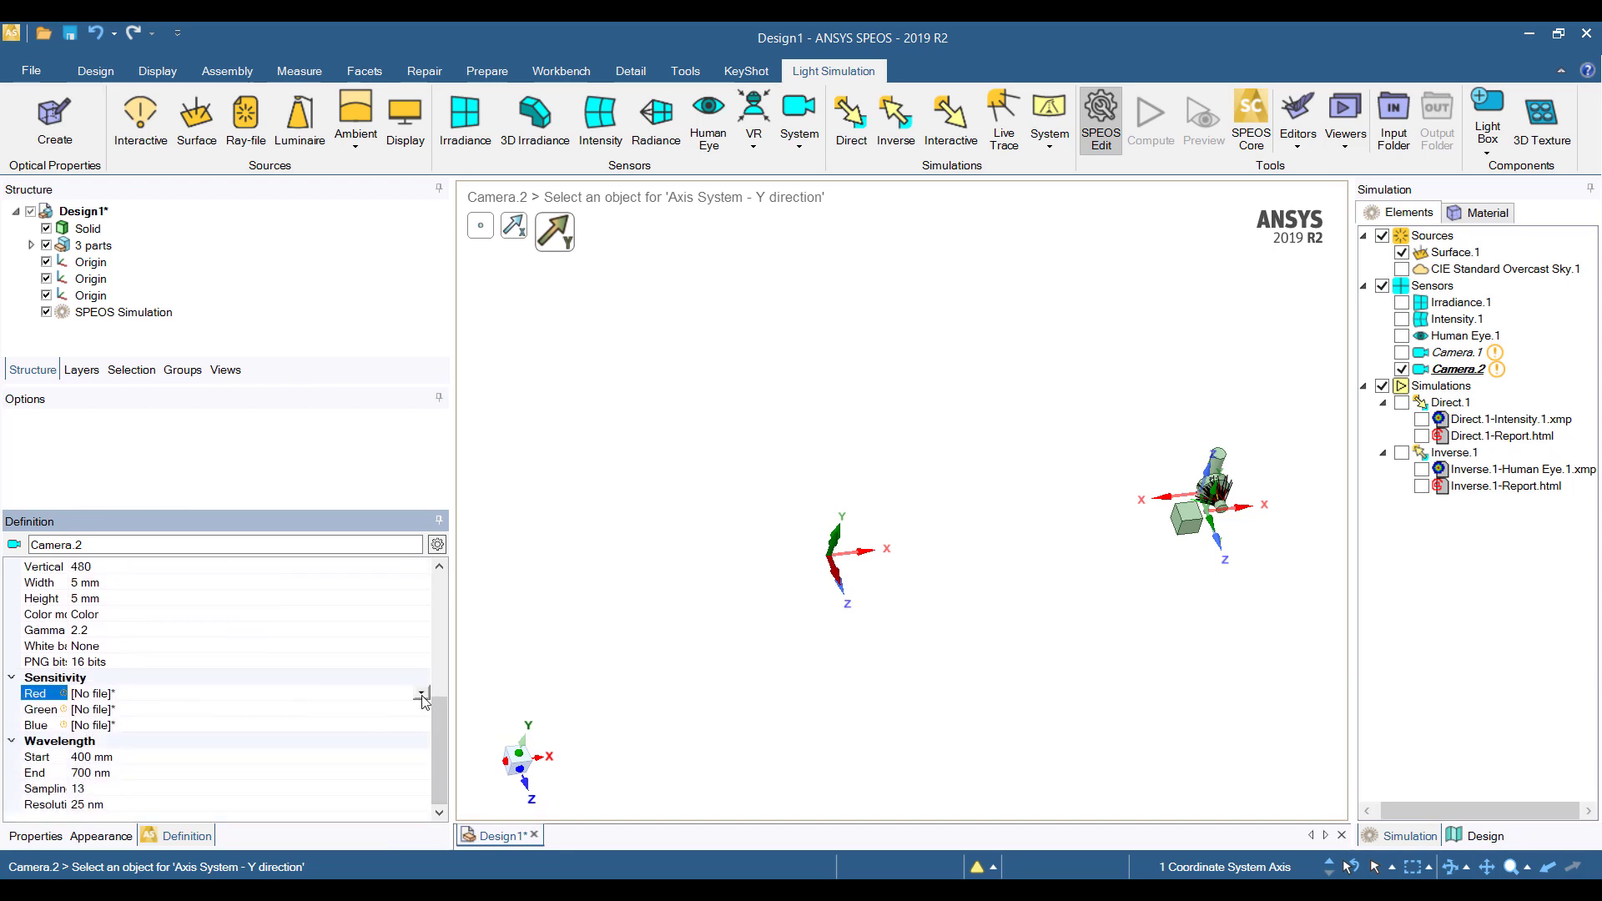
pyautogui.click(422, 694)
pyautogui.click(334, 538)
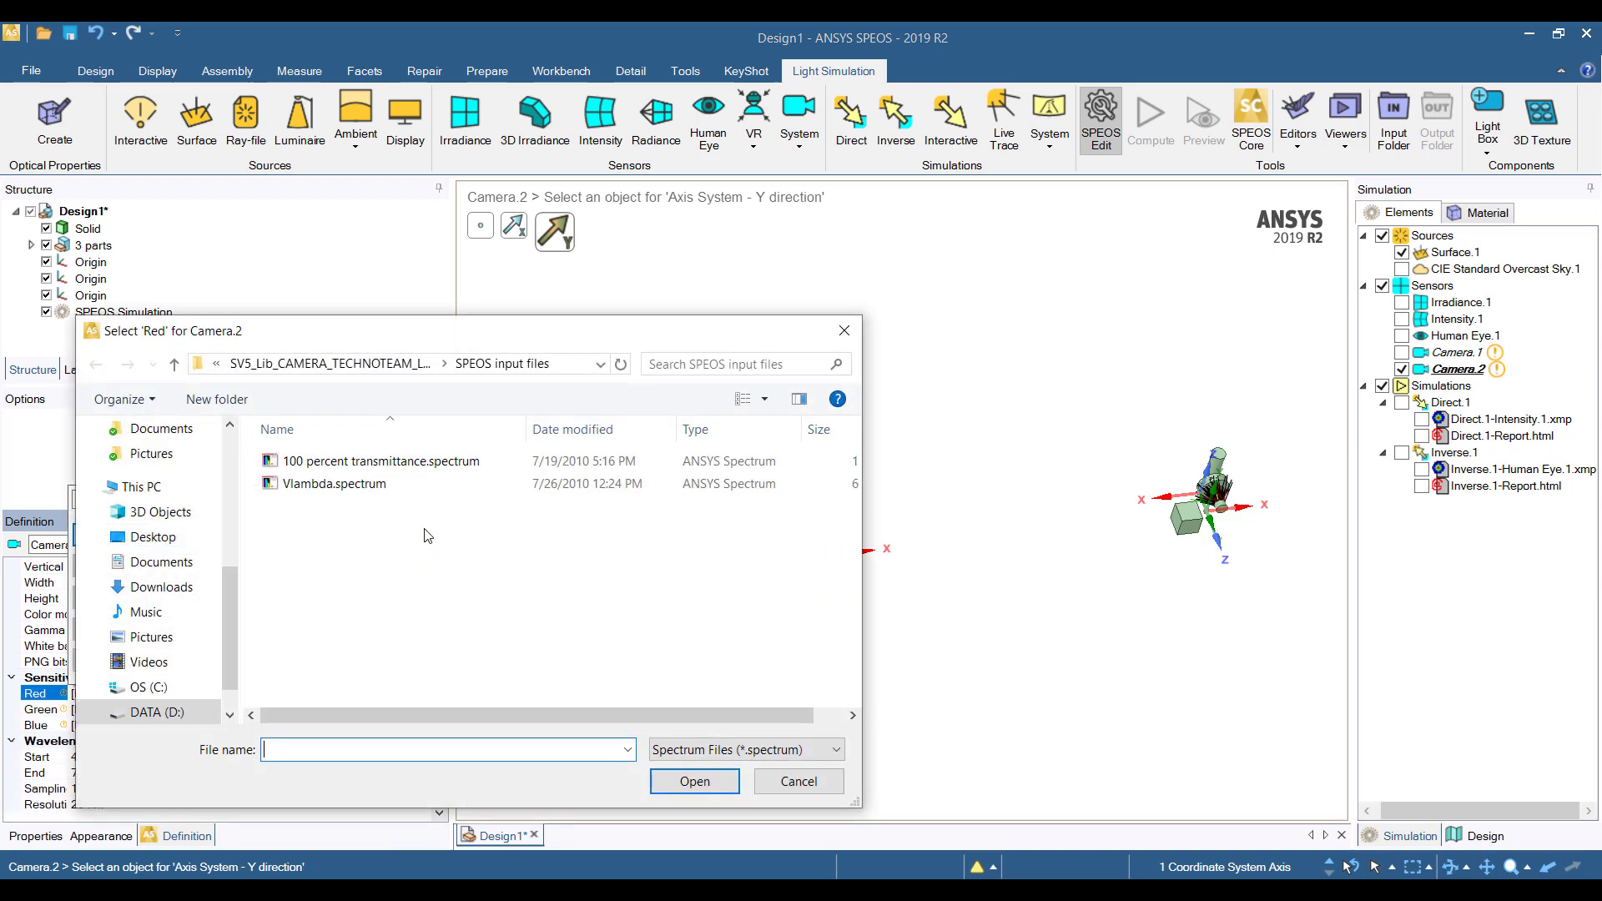
pyautogui.doubleClick(422, 462)
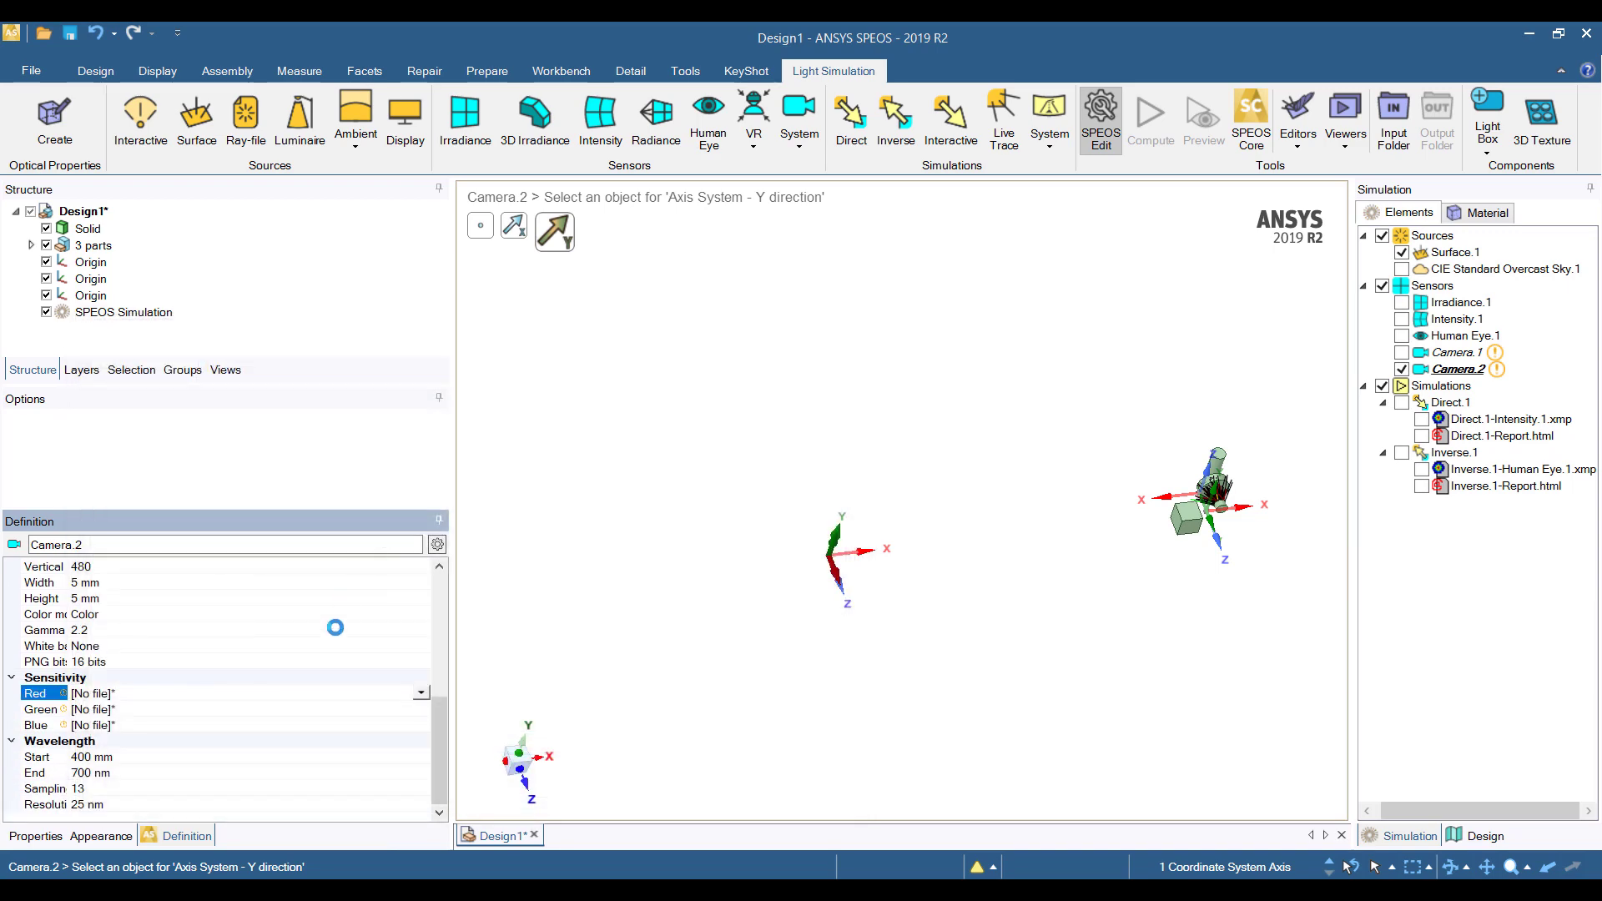
# Assign the file 100 percent transmittance.spectrum as the camera's green sensitivity.
pyautogui.click(328, 708)
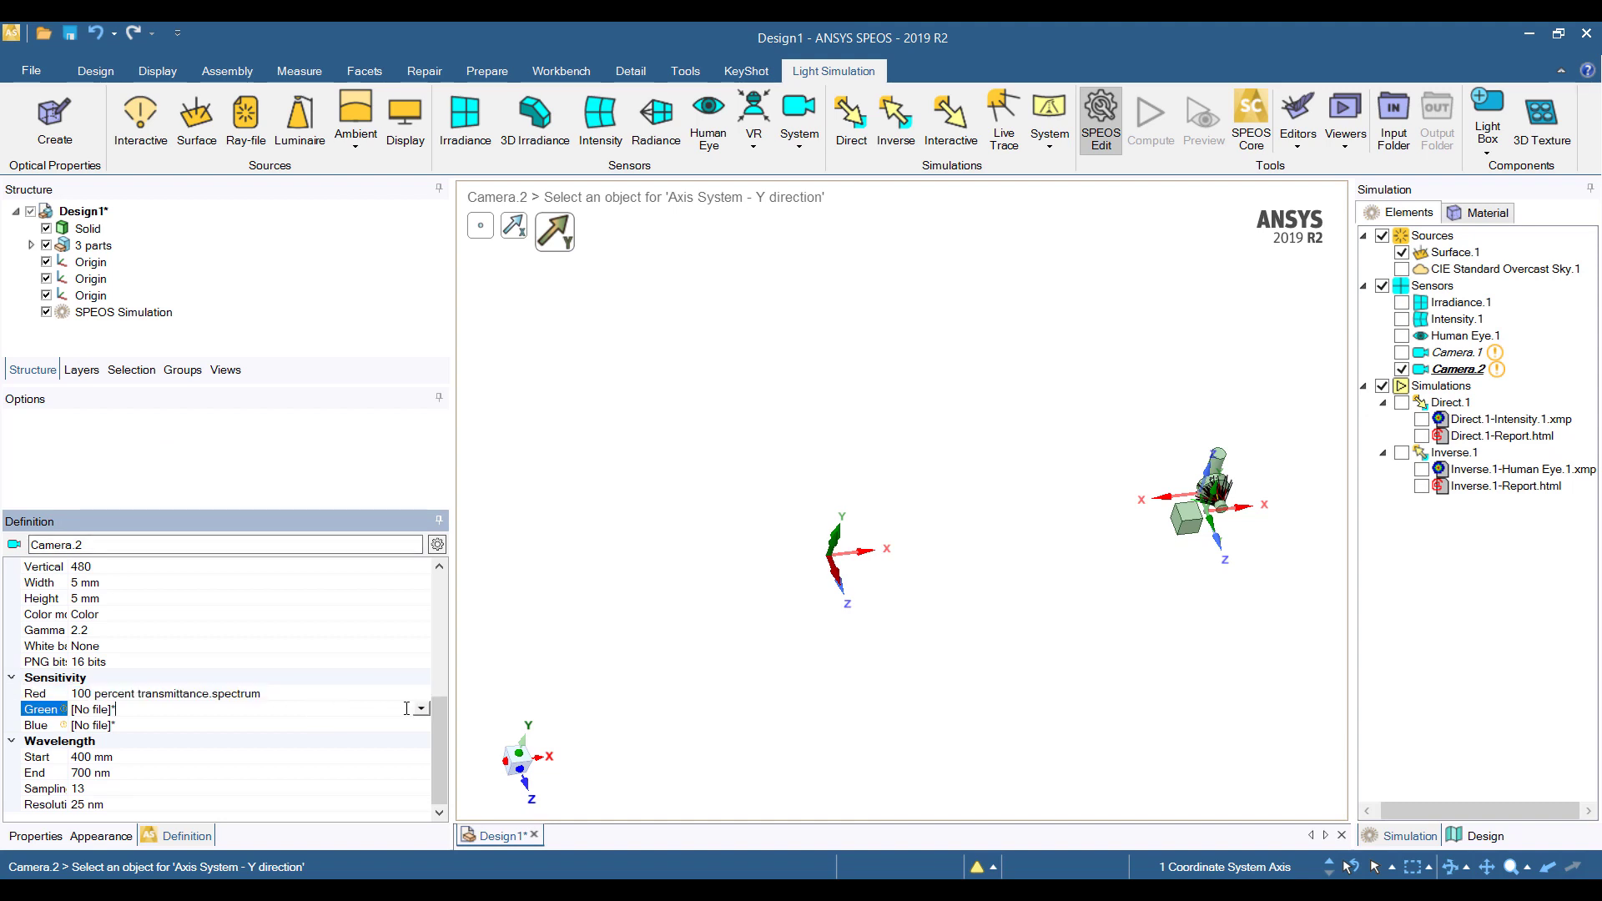
pyautogui.click(422, 710)
pyautogui.click(367, 550)
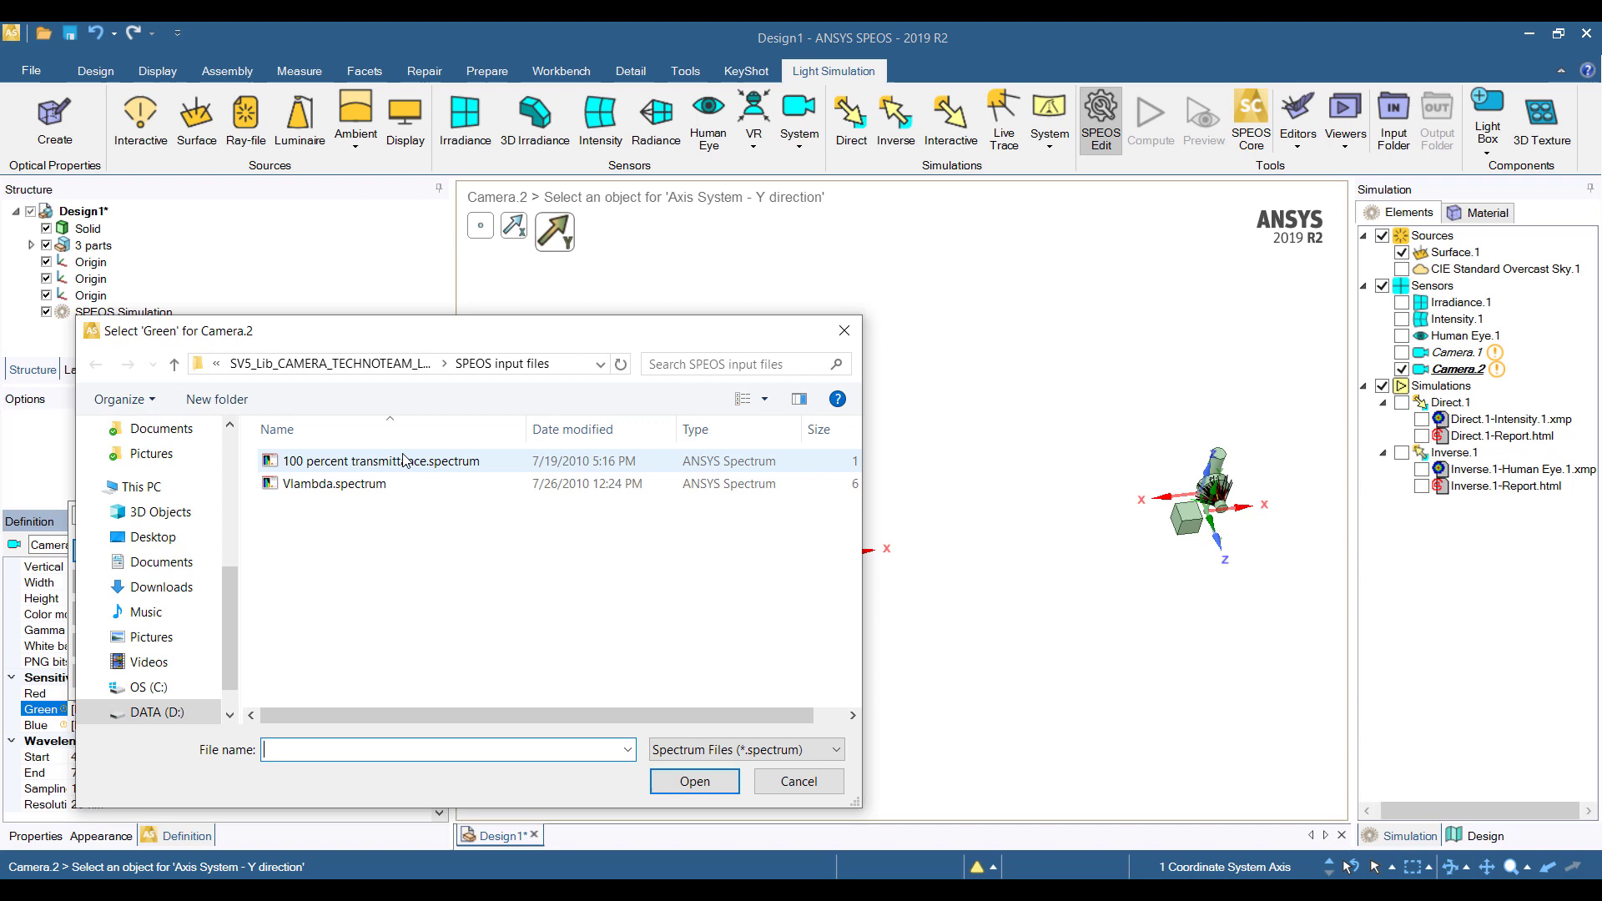
pyautogui.doubleClick(397, 453)
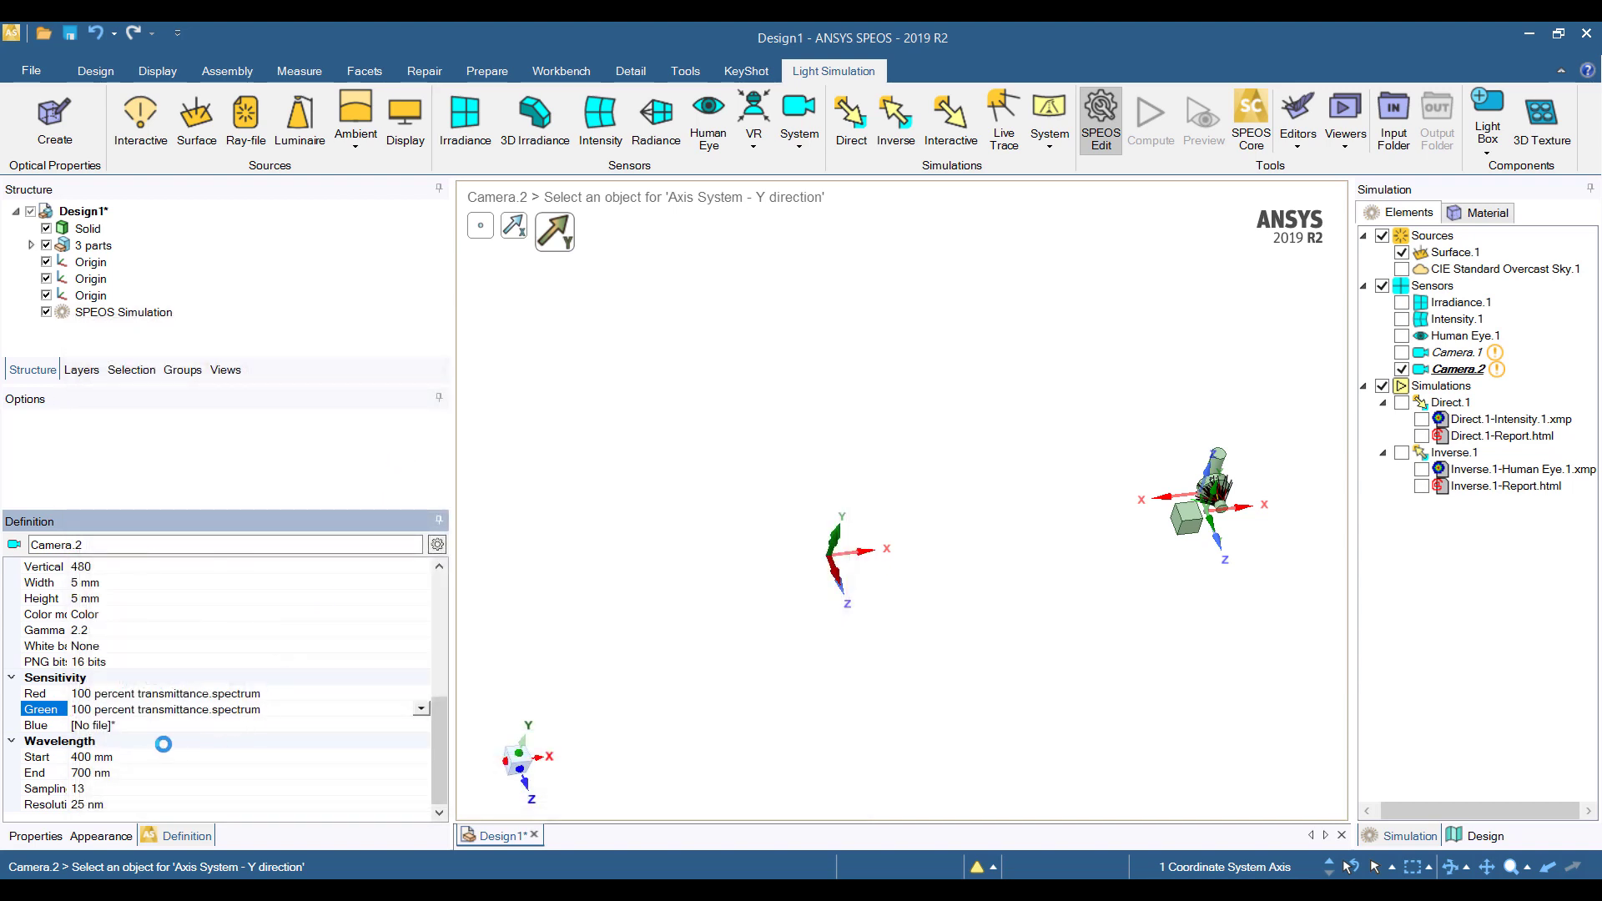
# Assign the file 100 percent transmittance.spectrum as the camera's blue sensitivity and leave the axis selection.
pyautogui.click(374, 726)
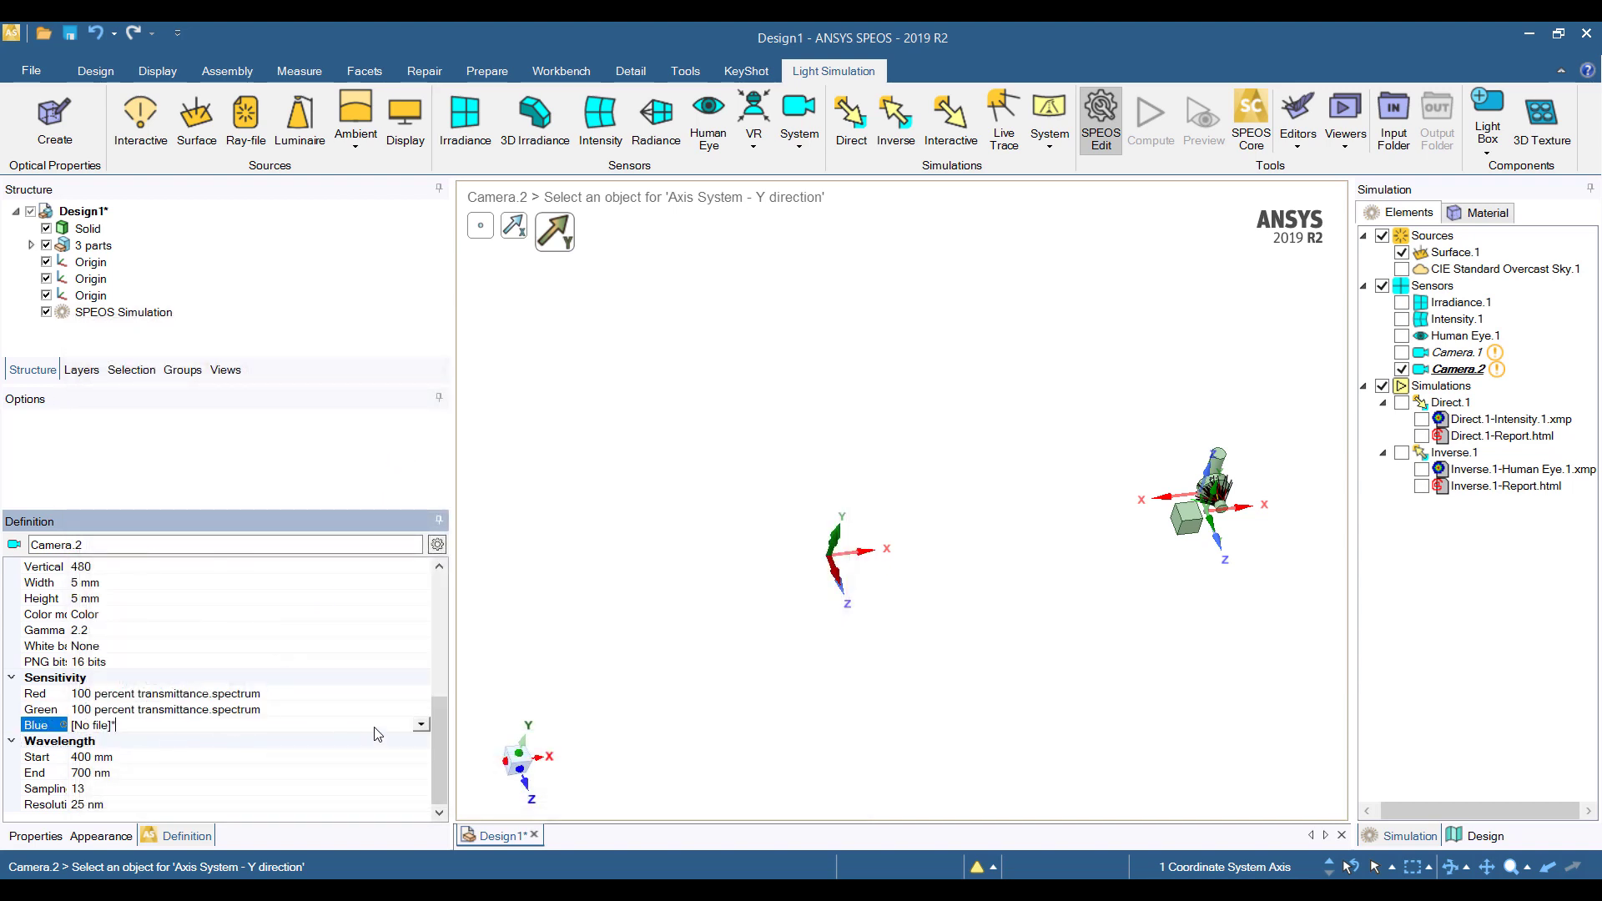
pyautogui.click(421, 726)
pyautogui.click(329, 565)
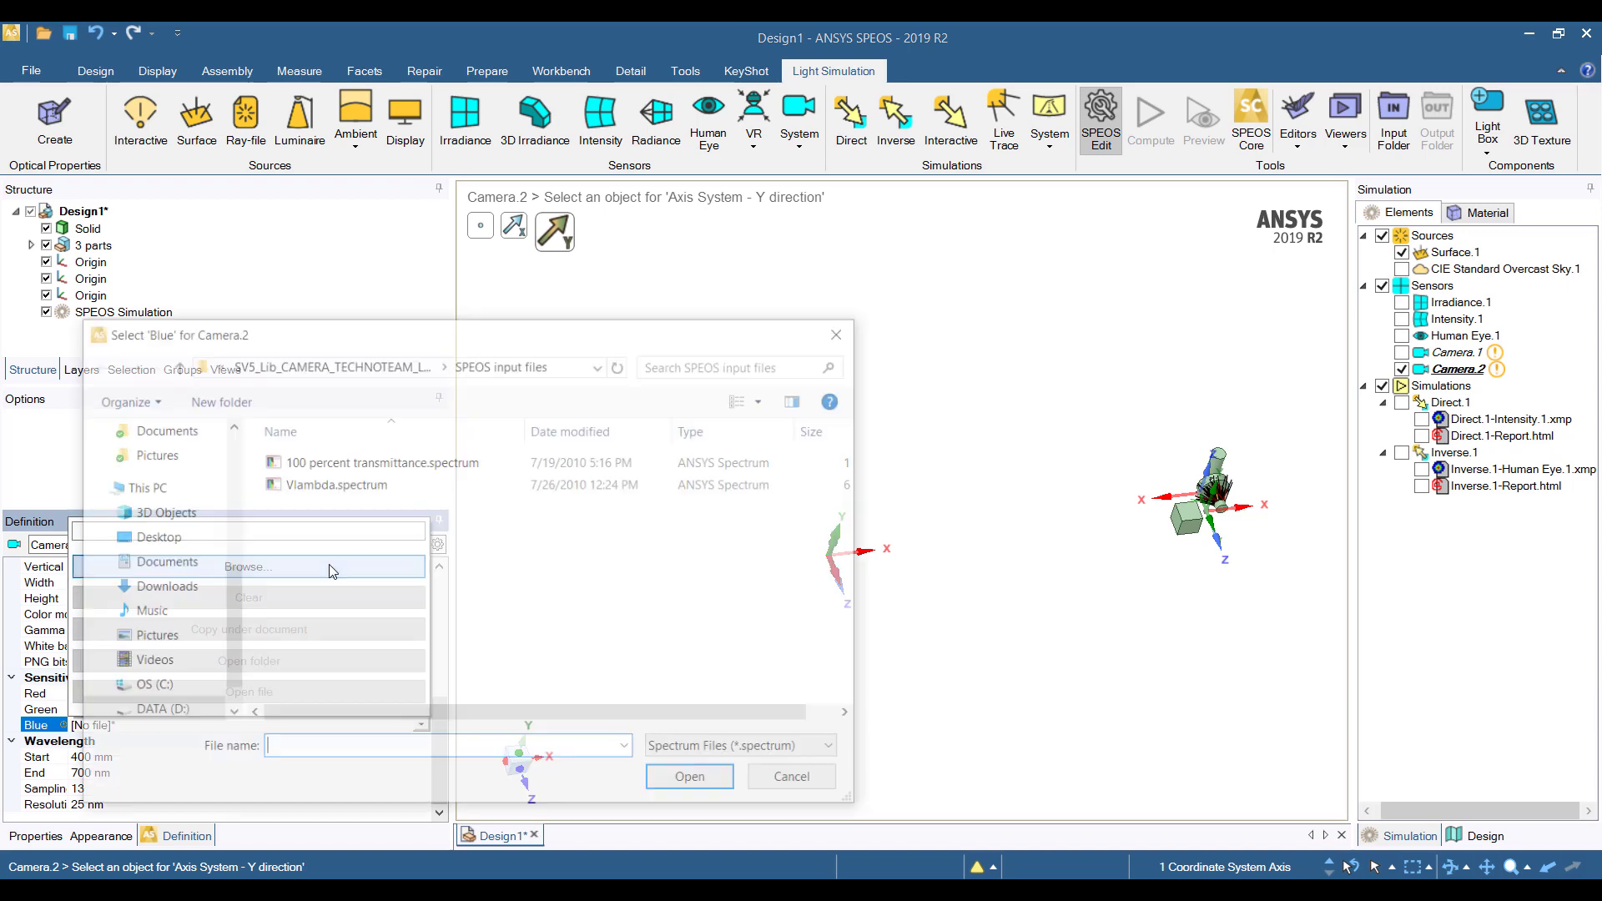
pyautogui.doubleClick(376, 461)
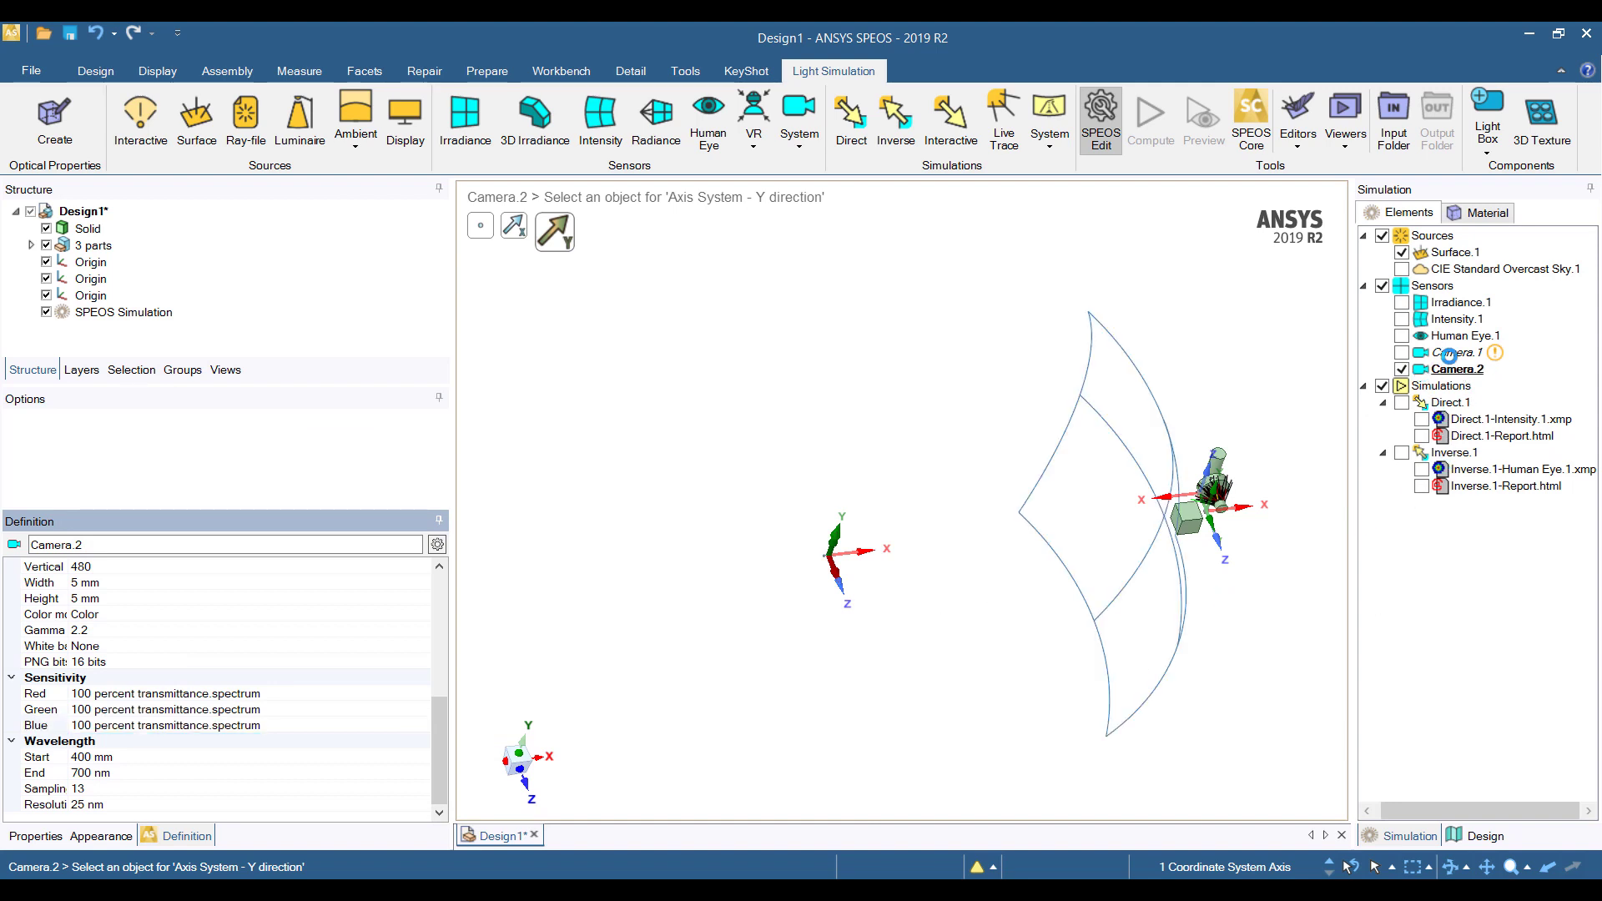
pyautogui.press('Escape')
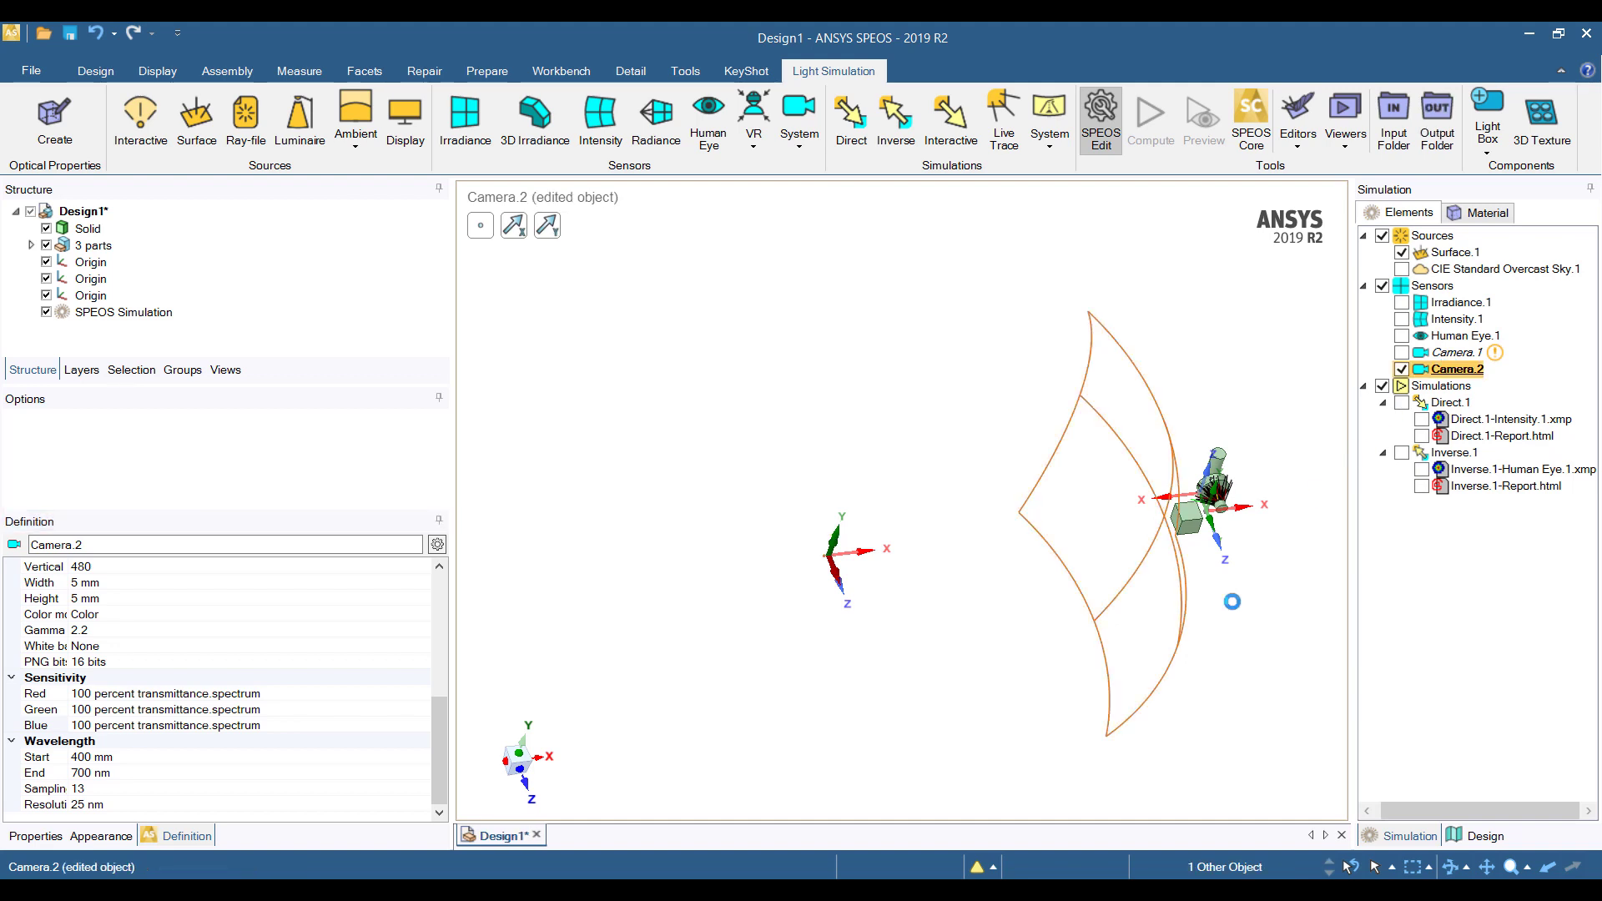
# Delete the incomplete sensor Camera.1 from the simulation elements.
pyautogui.rightClick(1444, 361)
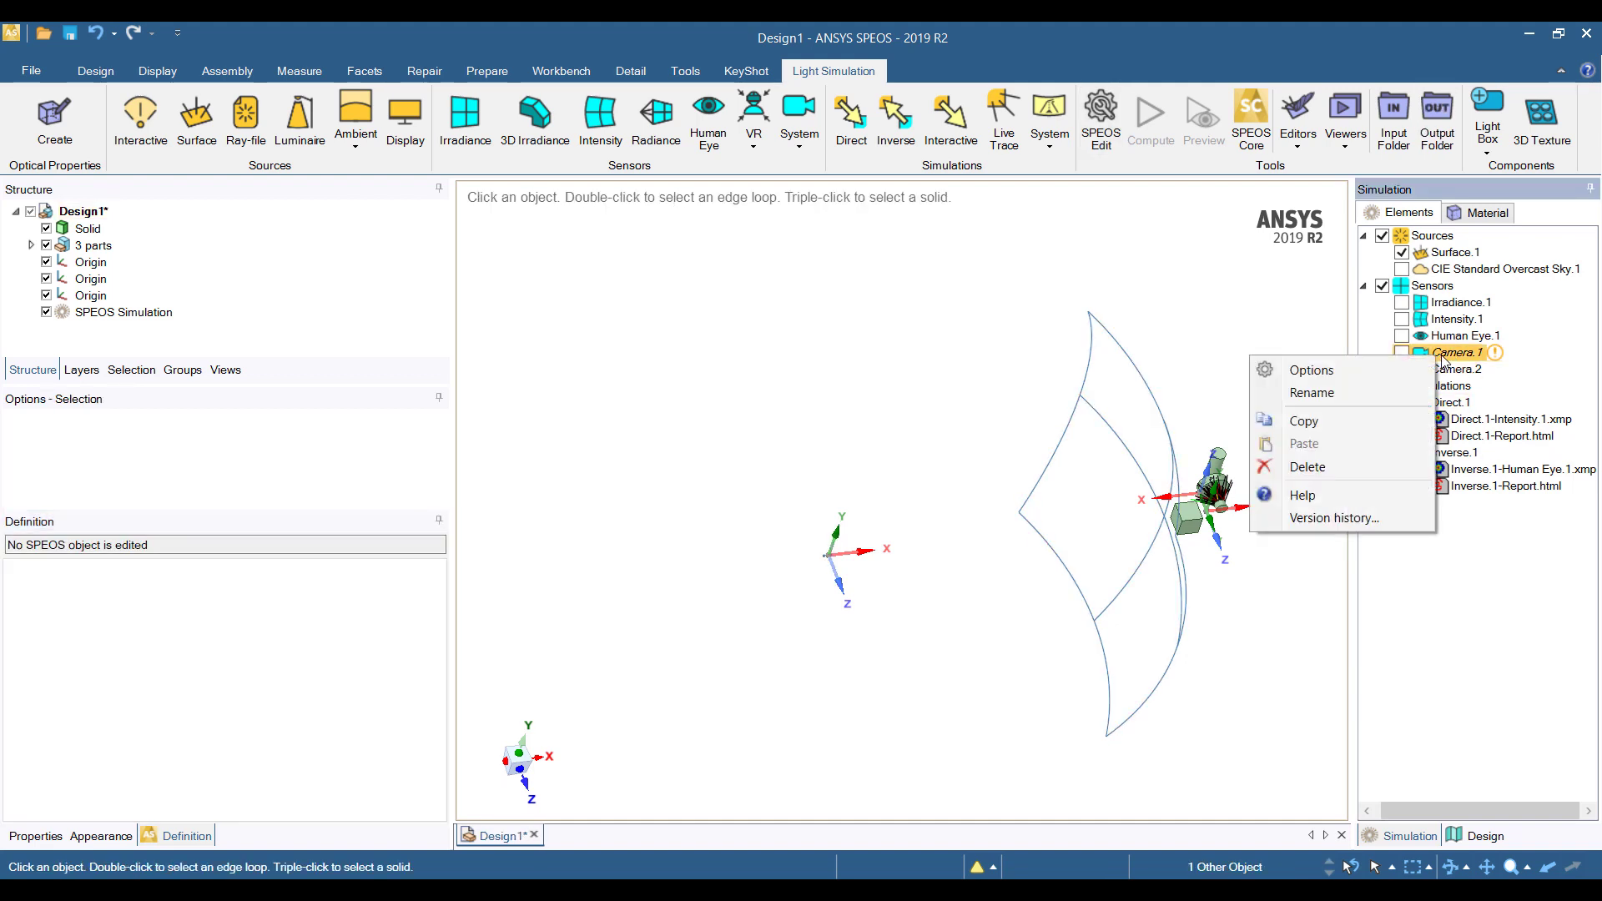
pyautogui.click(1330, 466)
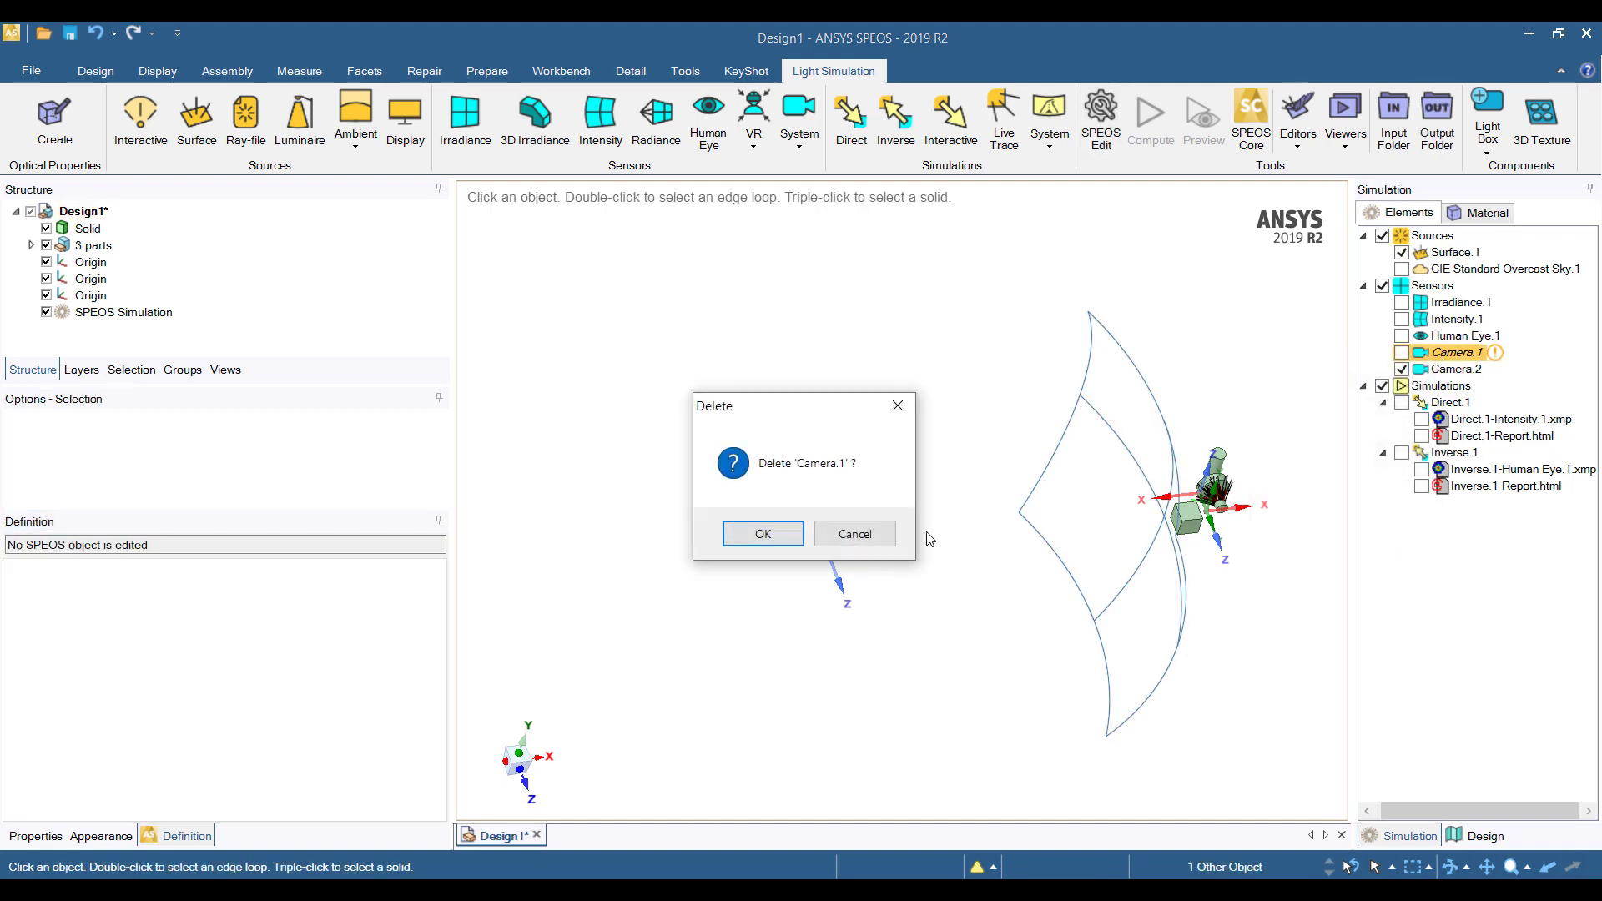
pyautogui.click(748, 529)
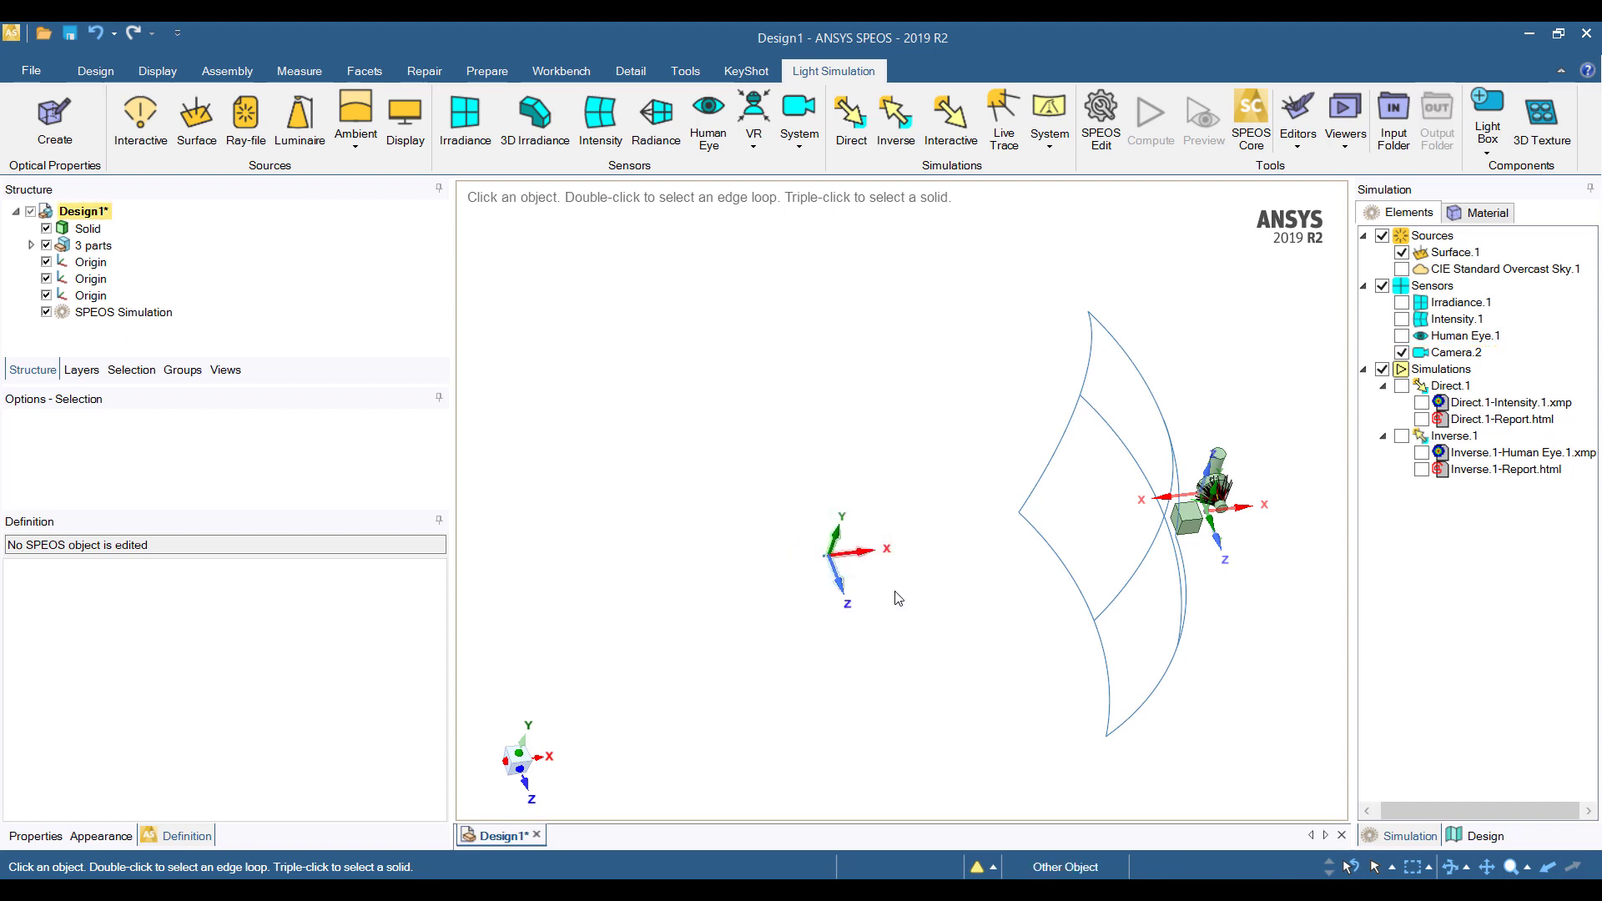
# Set the Camera.2 sensor's horizontal and vertical pixel counts to 1000 each and finish editing it.
pyautogui.click(1456, 352)
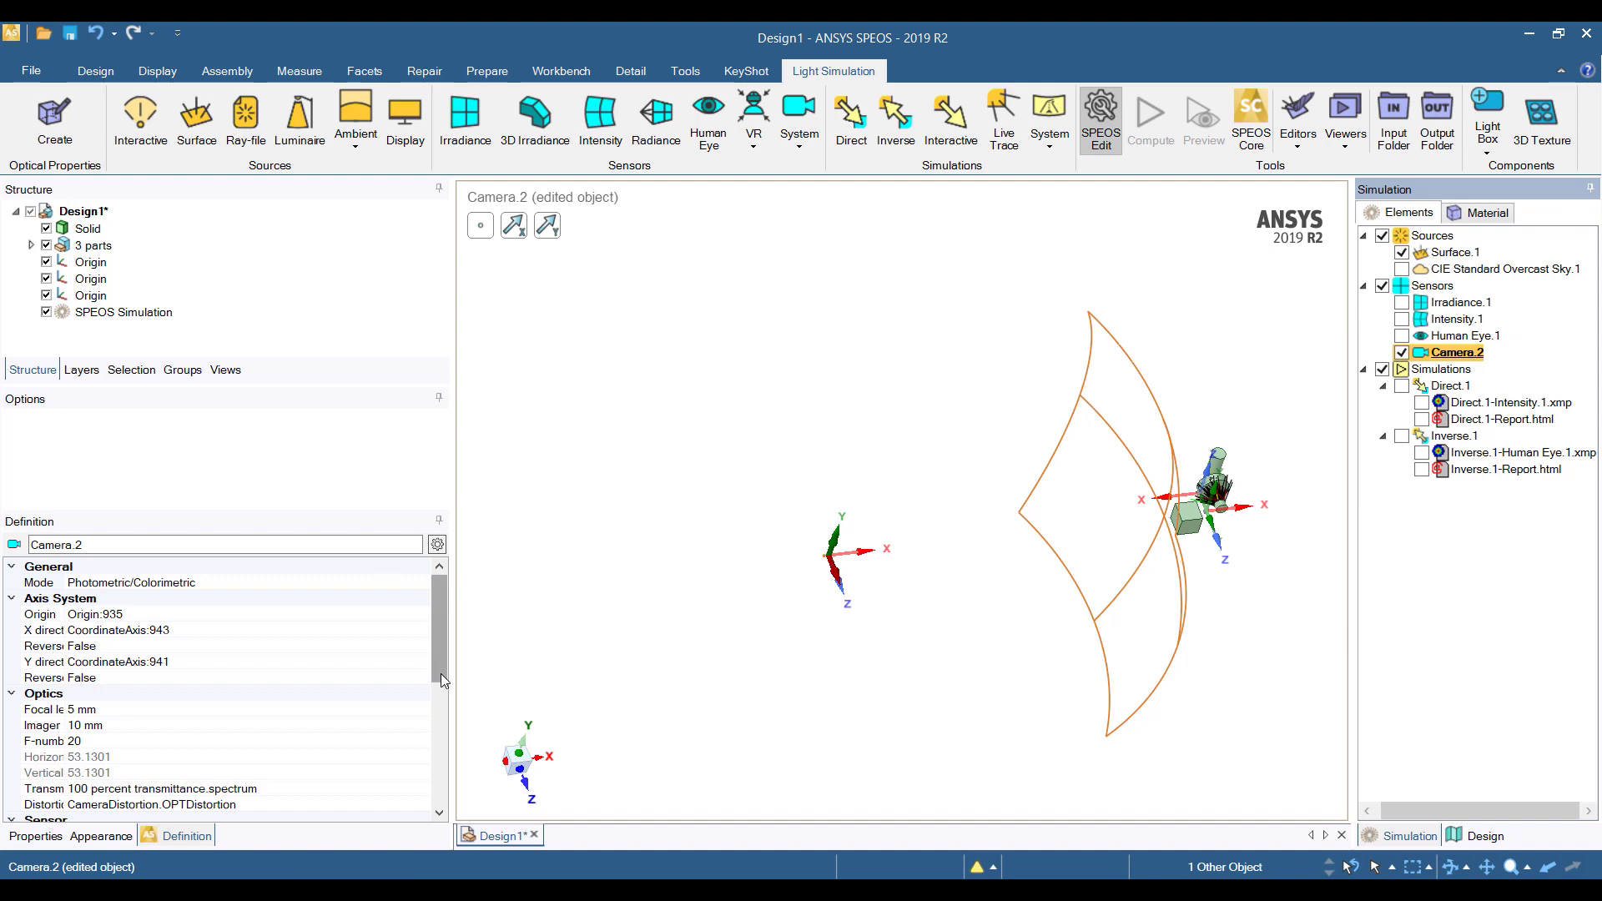
pyautogui.scroll(-3, 441, 673)
pyautogui.click(112, 616)
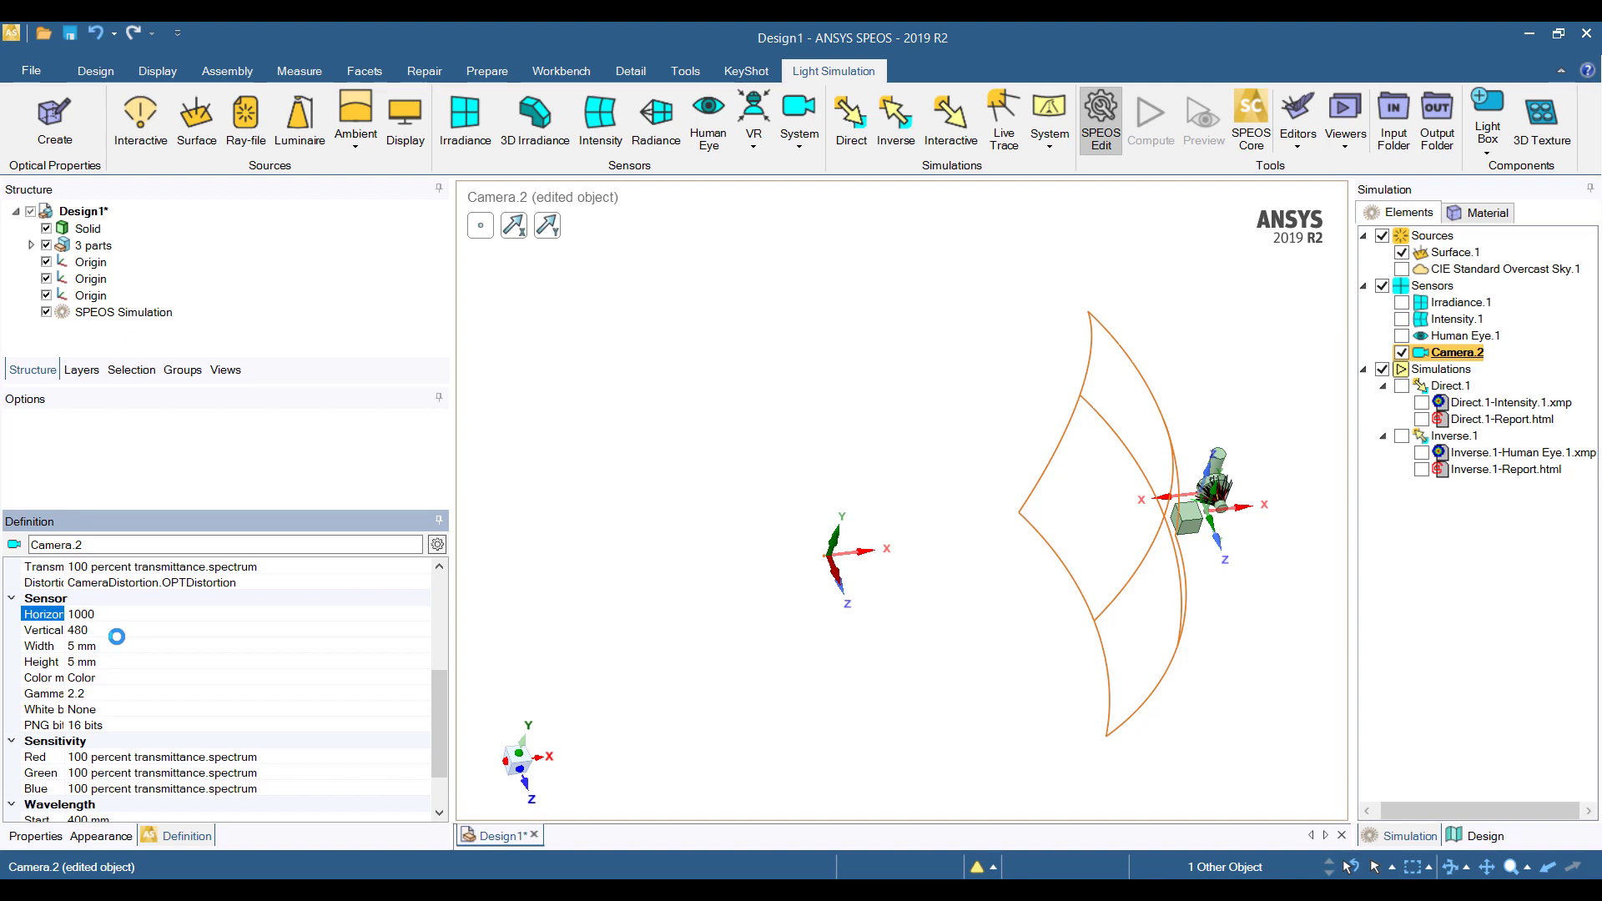
pyautogui.click(116, 634)
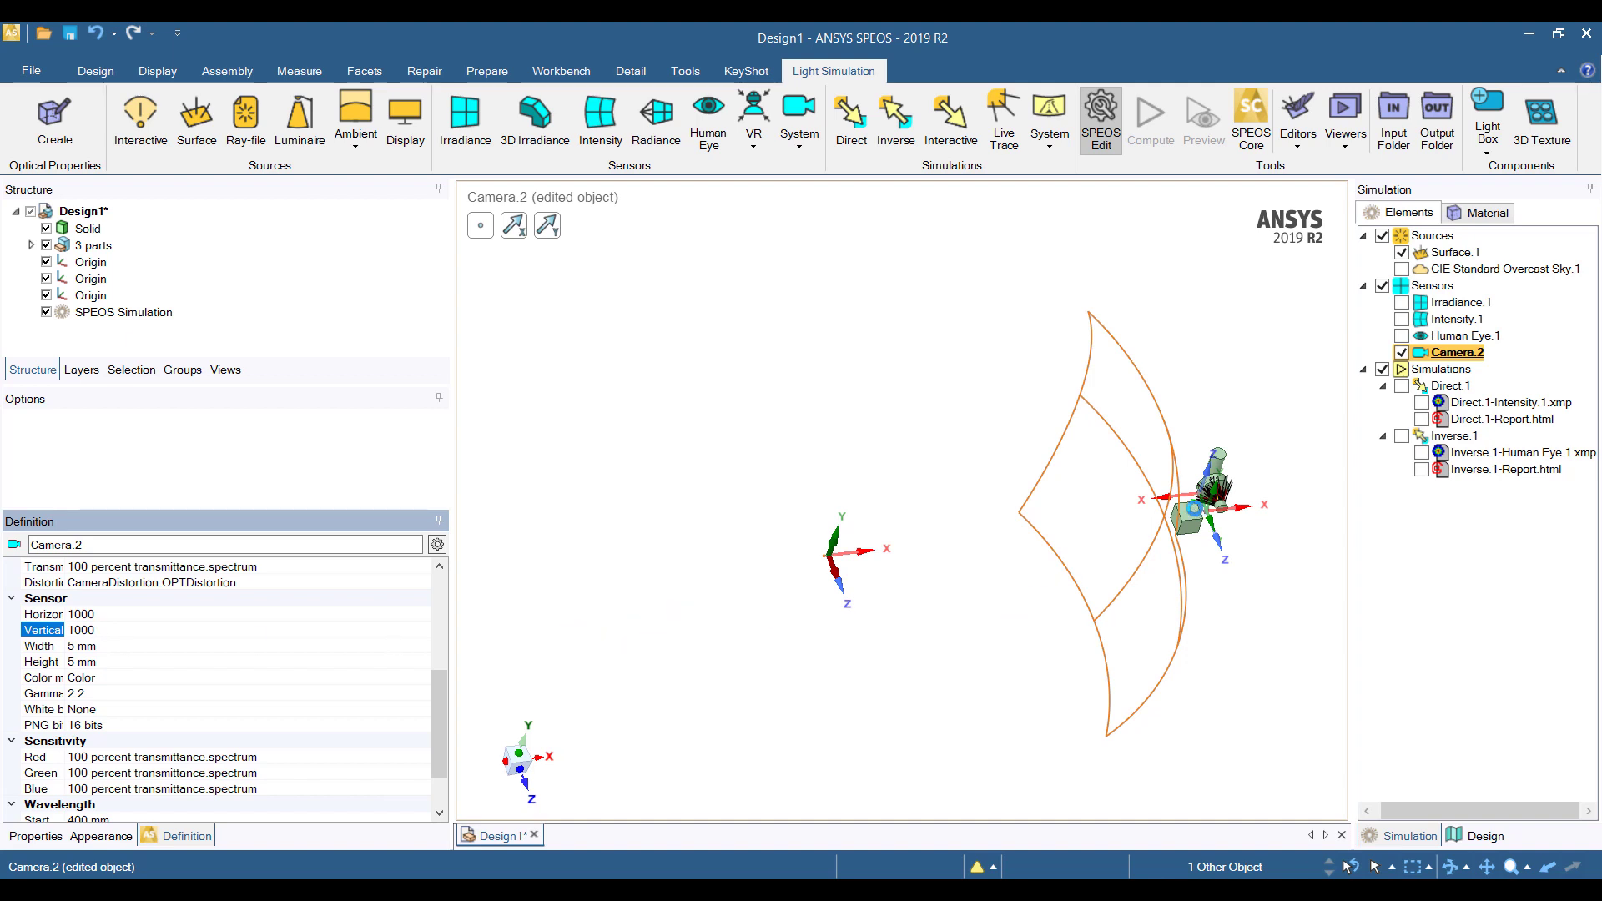
pyautogui.click(1296, 506)
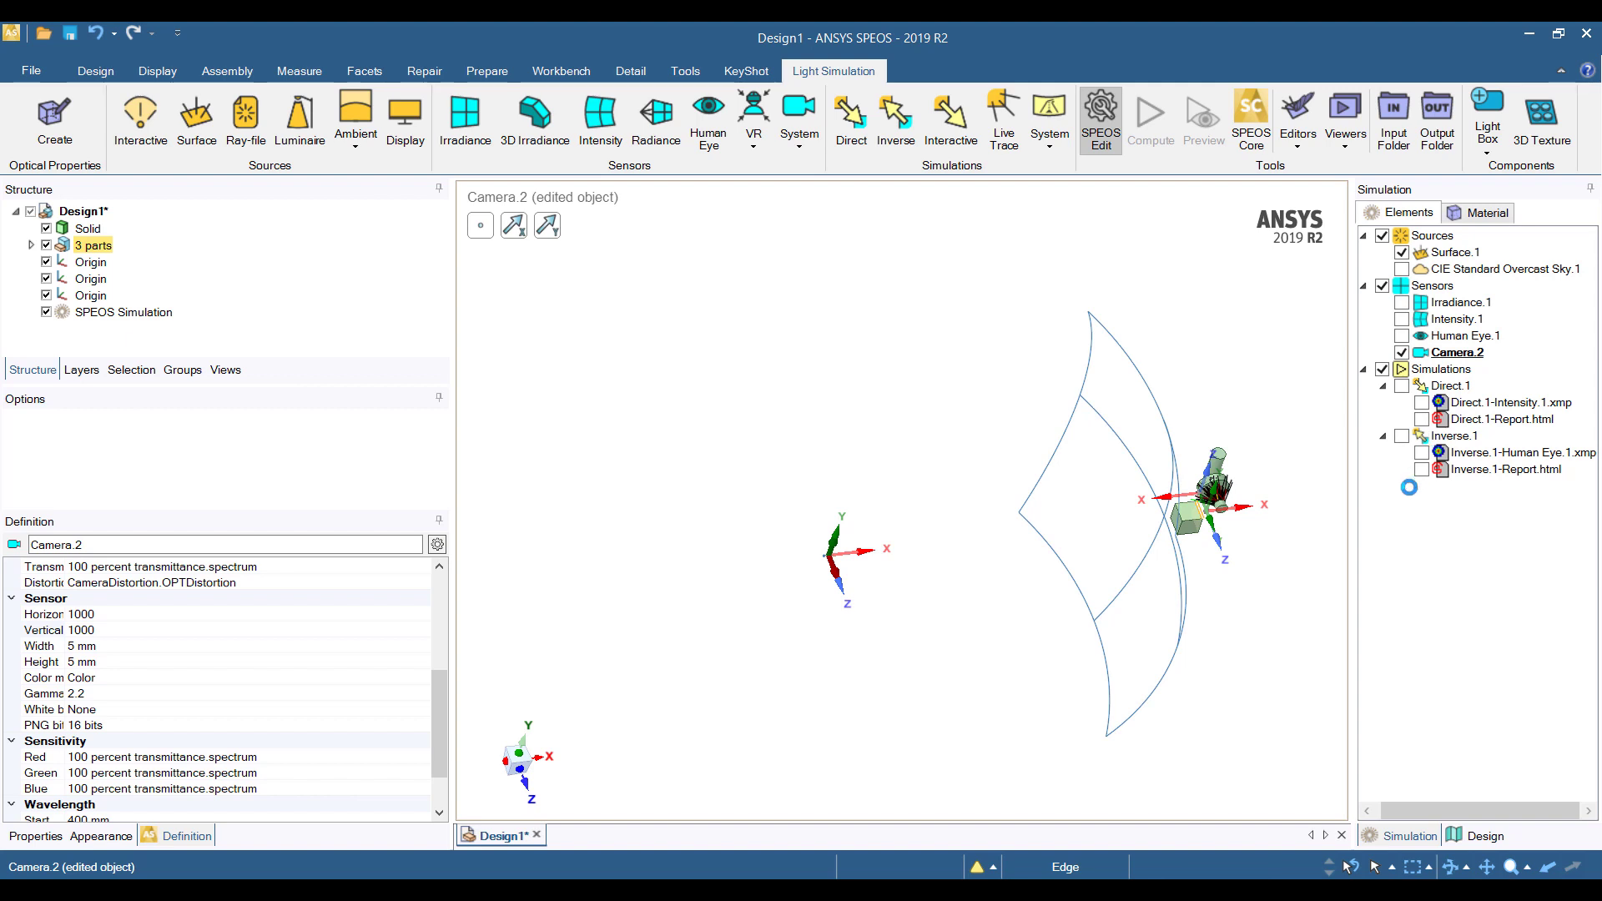
pyautogui.keyDown('shift'); pyautogui.moveTo(1253, 423); pyautogui.dragTo(1017, 261, button='middle'); pyautogui.keyUp('shift')
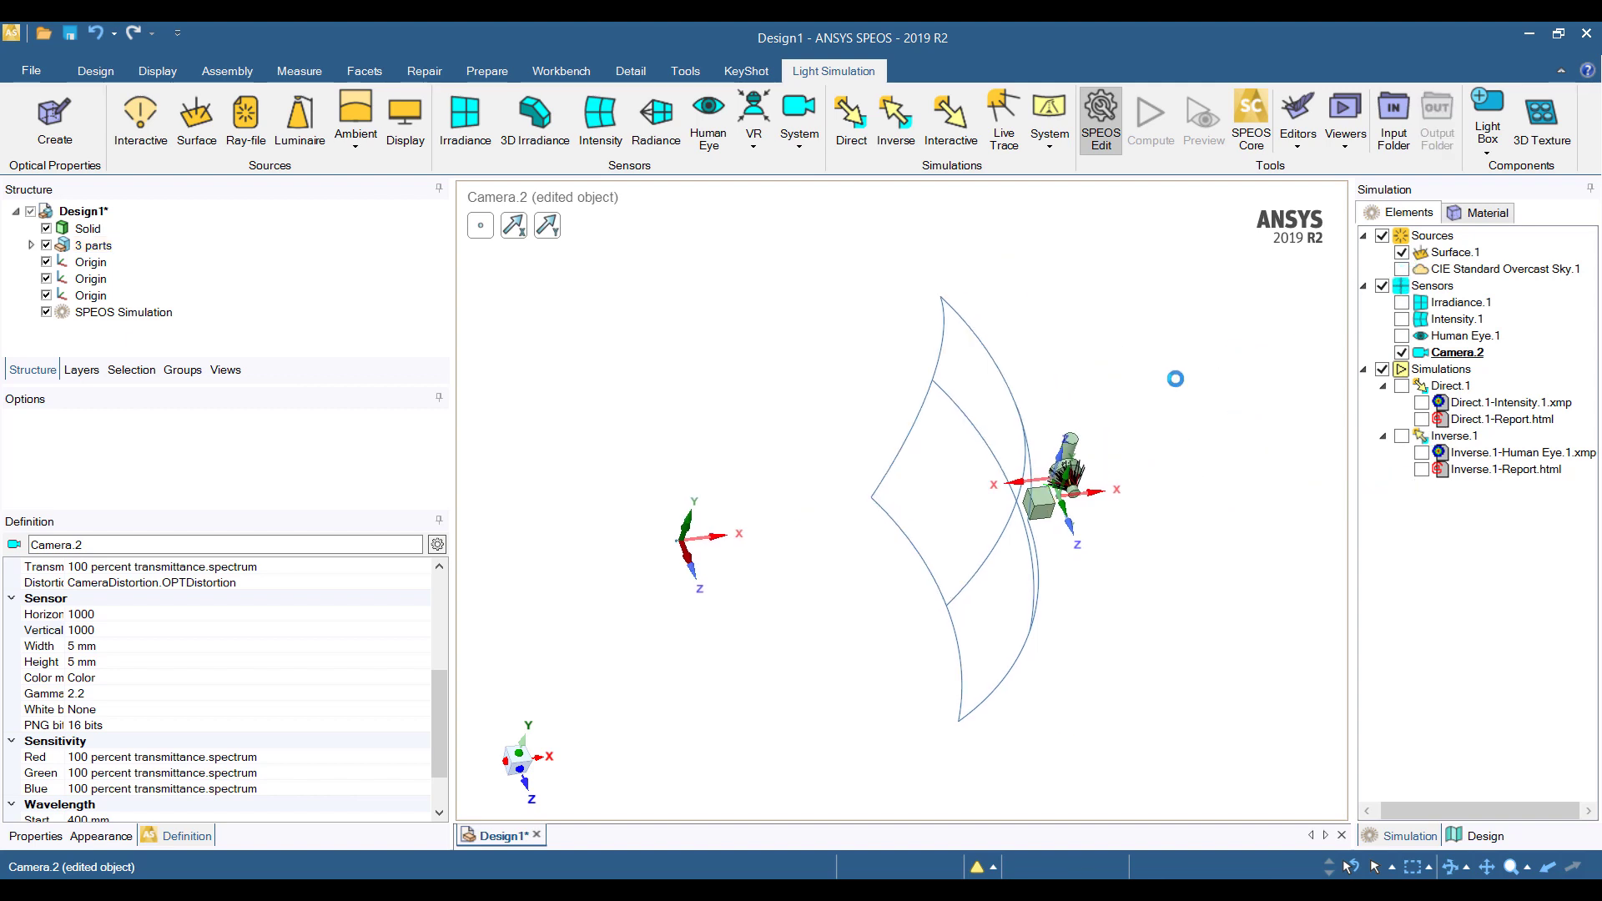
pyautogui.press('Escape')
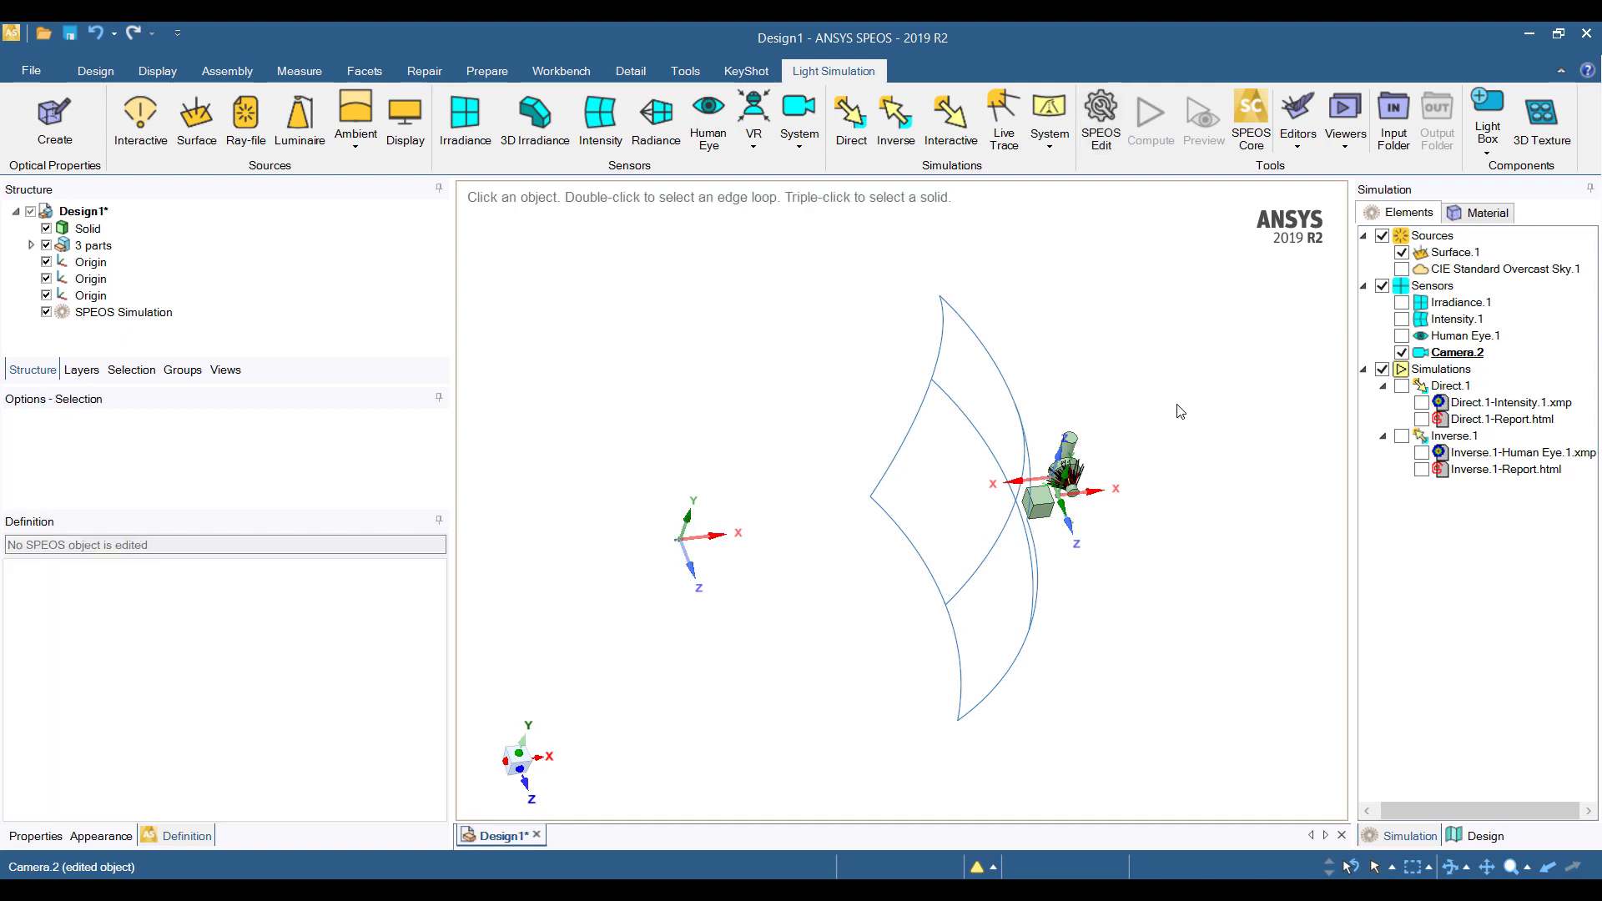
# Show the CIE Standard Overcast Sky source and create an inverse simulation with all the solid bodies as geometries.
pyautogui.moveTo(1178, 504); pyautogui.dragTo(1102, 613, button='middle')
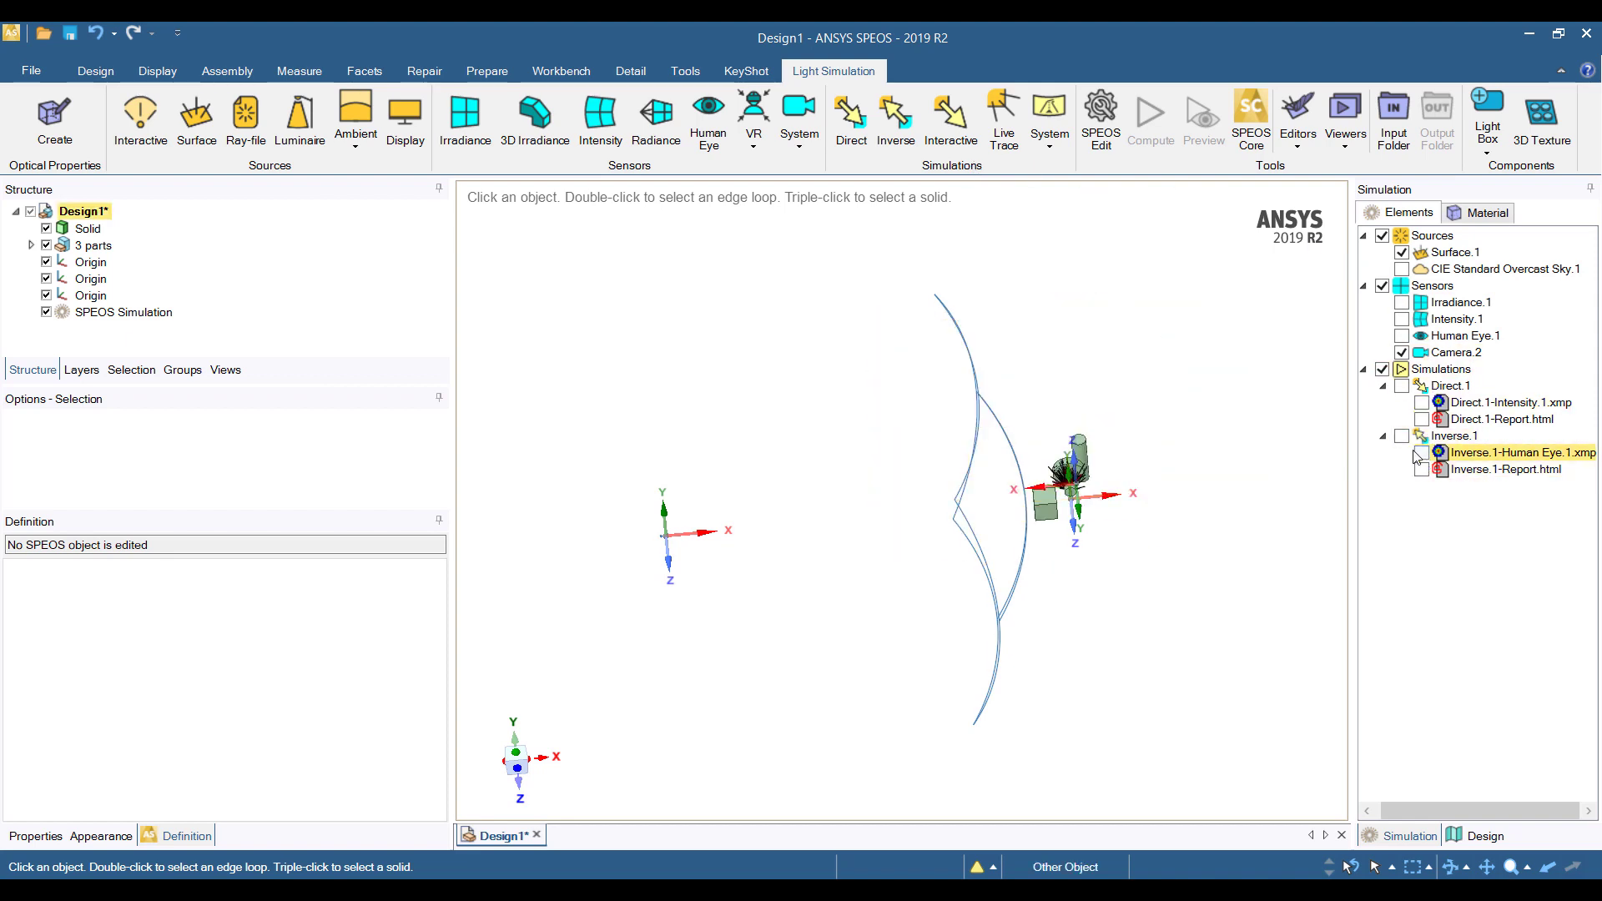
pyautogui.click(1402, 269)
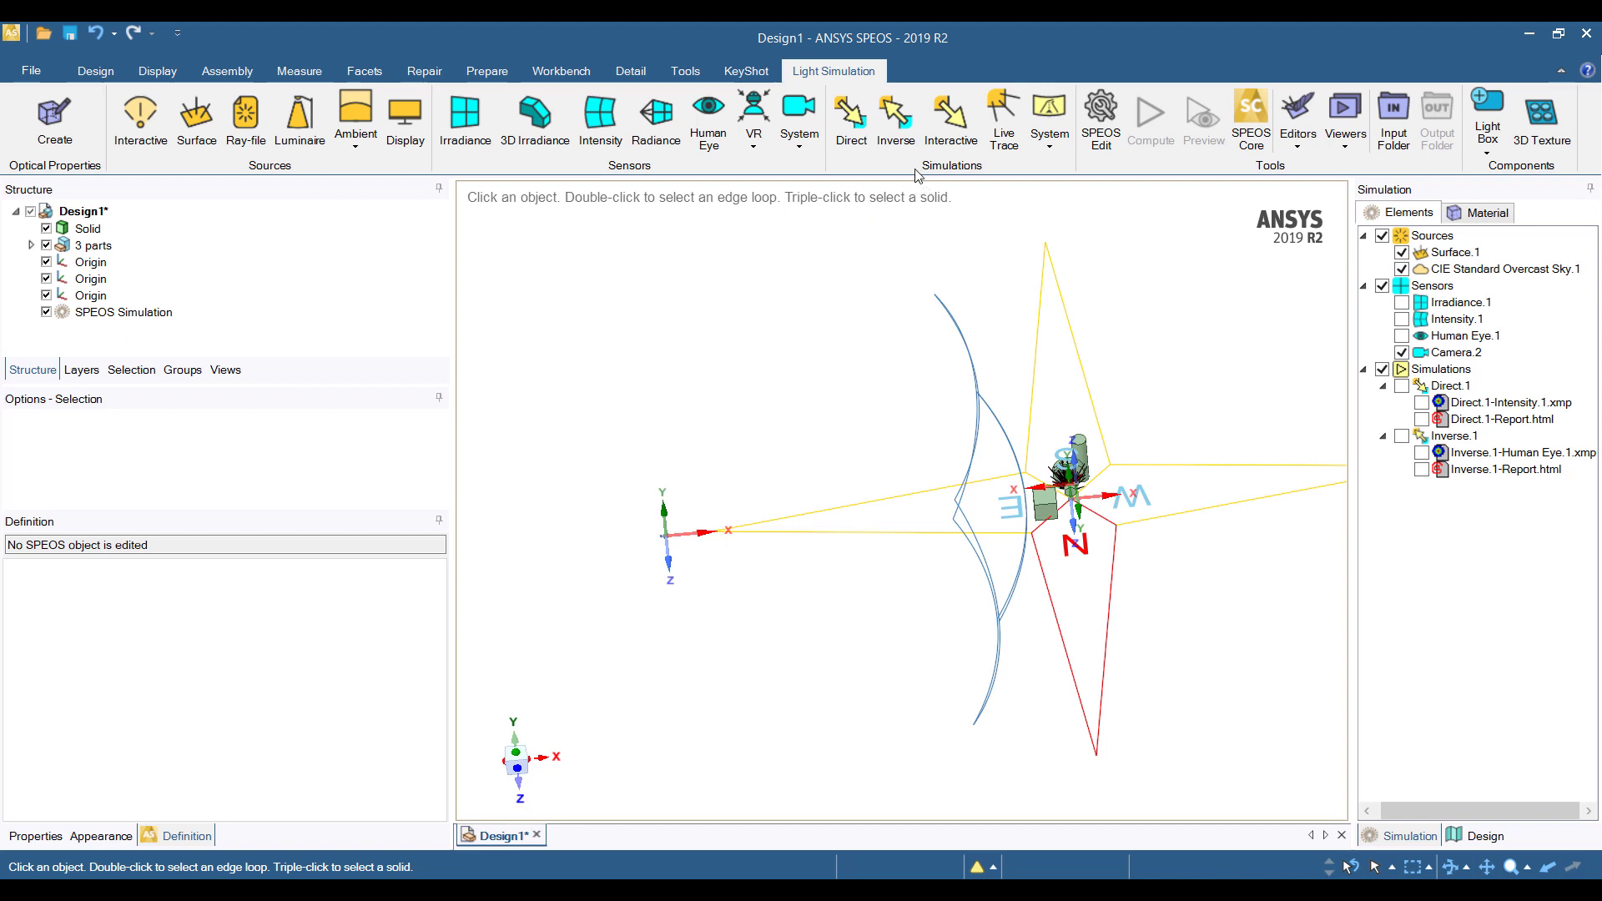
pyautogui.click(895, 121)
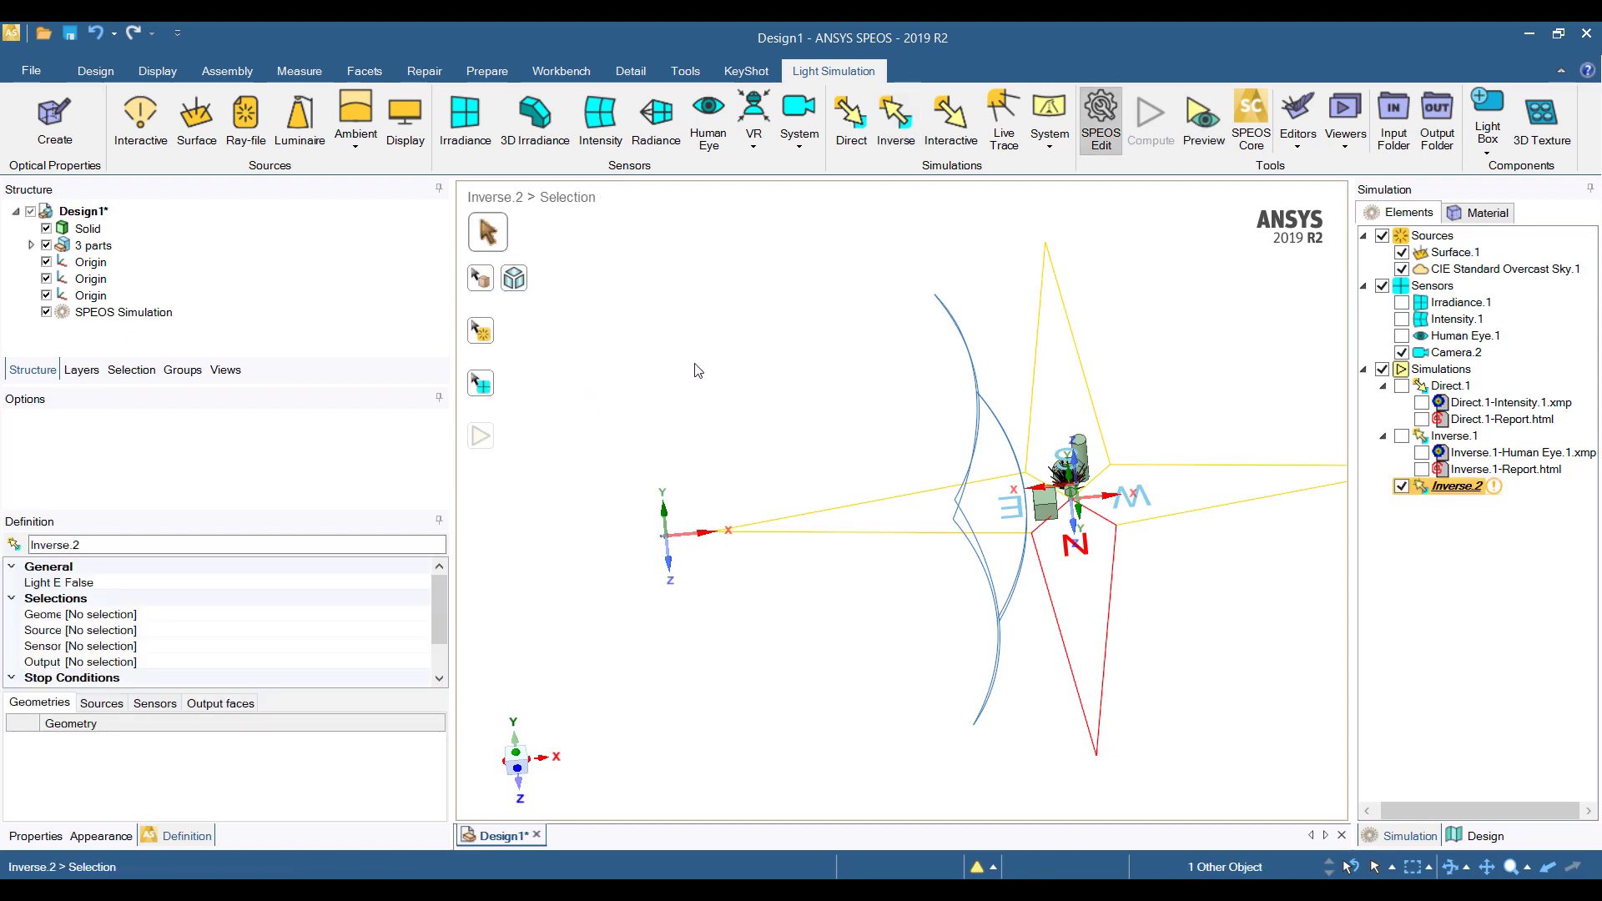
pyautogui.click(480, 278)
pyautogui.moveTo(955, 411); pyautogui.dragTo(1176, 552)
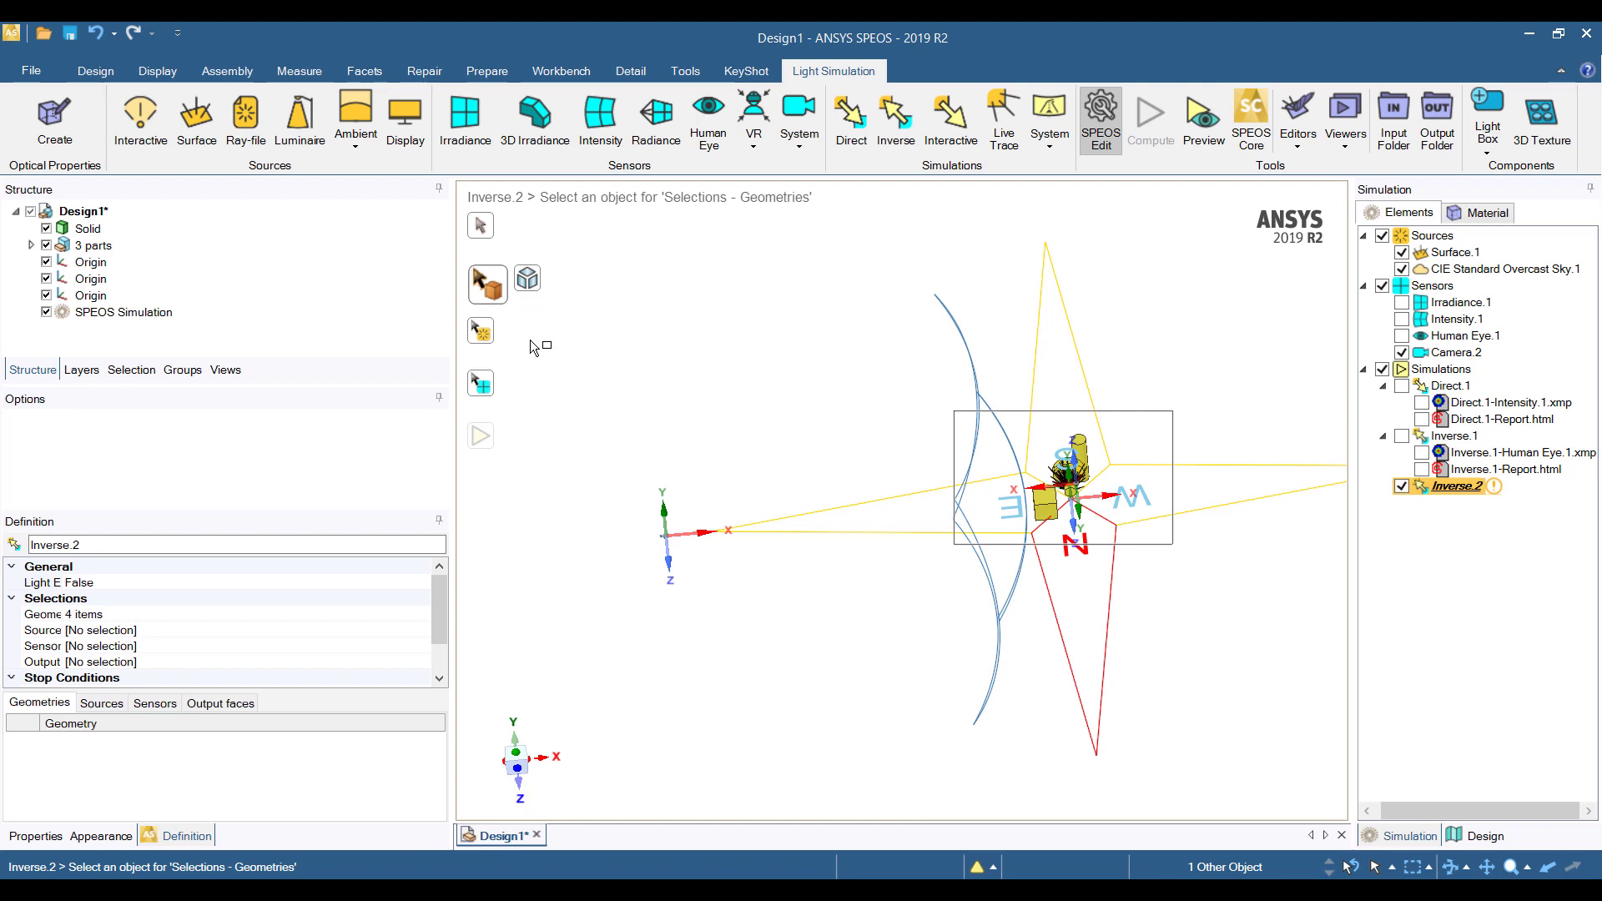
# Add the surface source and the CIE overcast sky as sources of the new inverse simulation.
pyautogui.click(482, 332)
pyautogui.click(1067, 473)
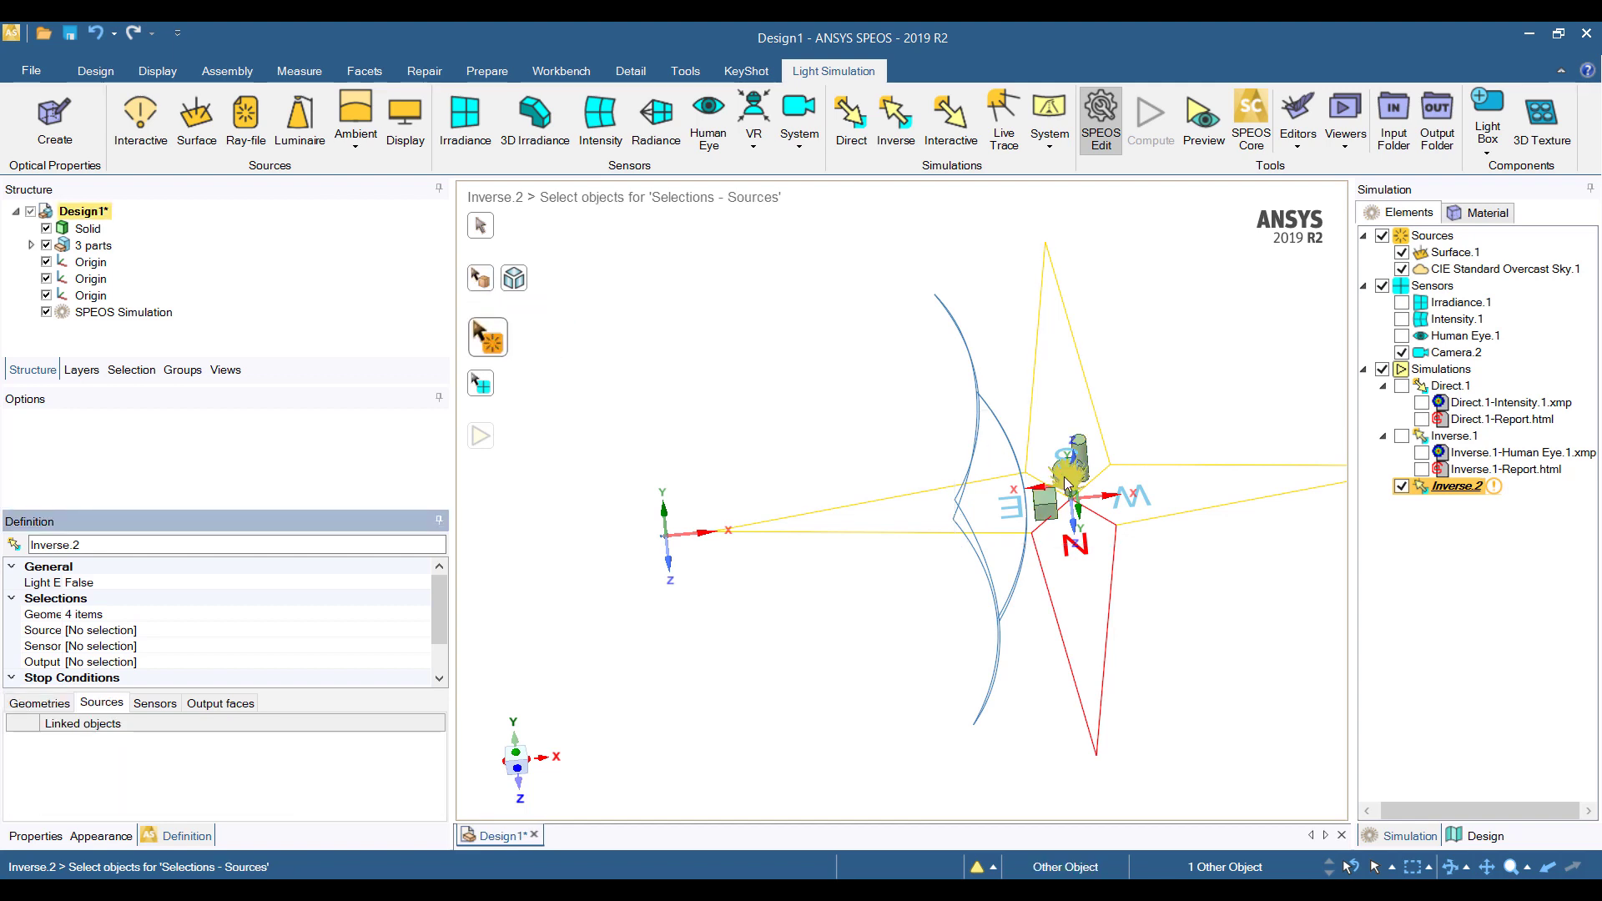
pyautogui.click(1137, 464)
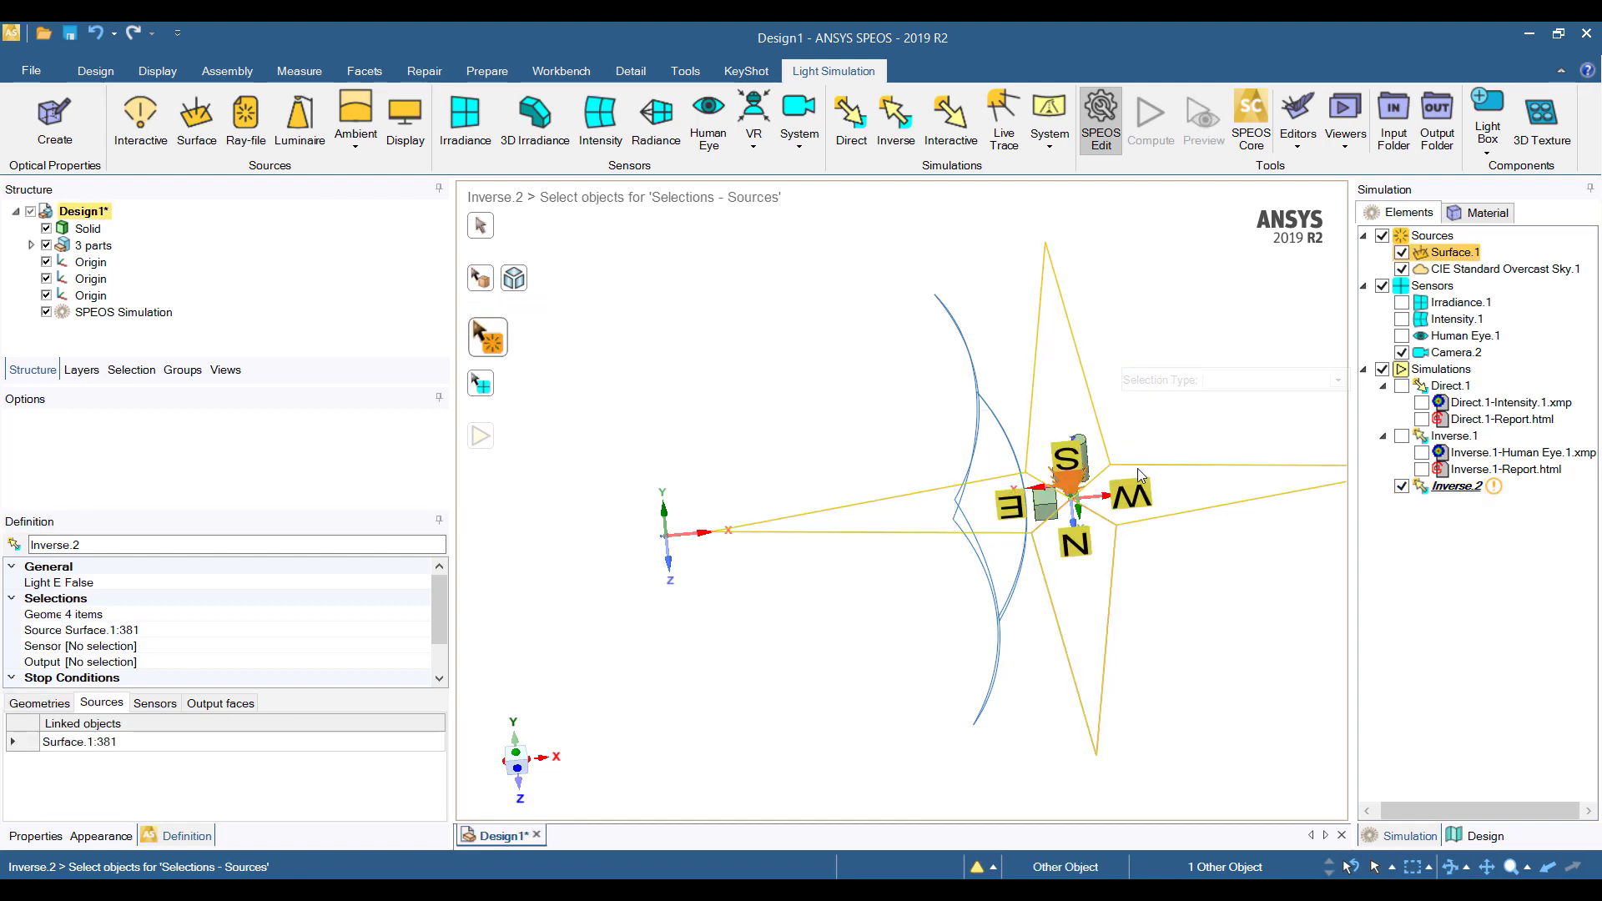
# Add Camera.2 as the sensor of the inverse simulation and compute it.
pyautogui.click(481, 384)
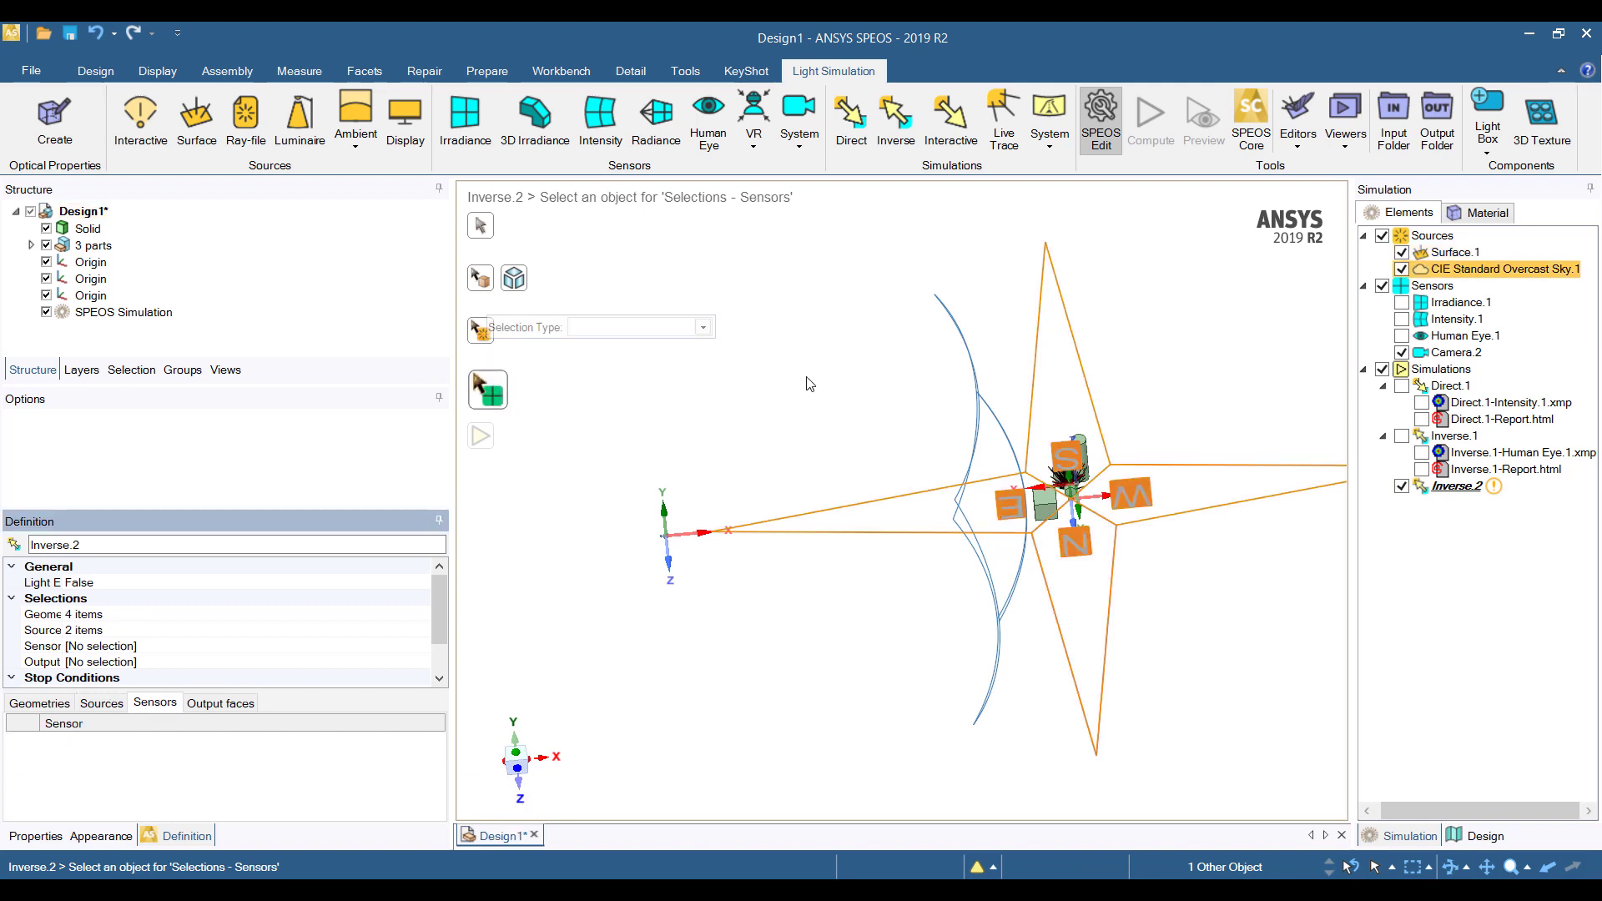
pyautogui.click(978, 385)
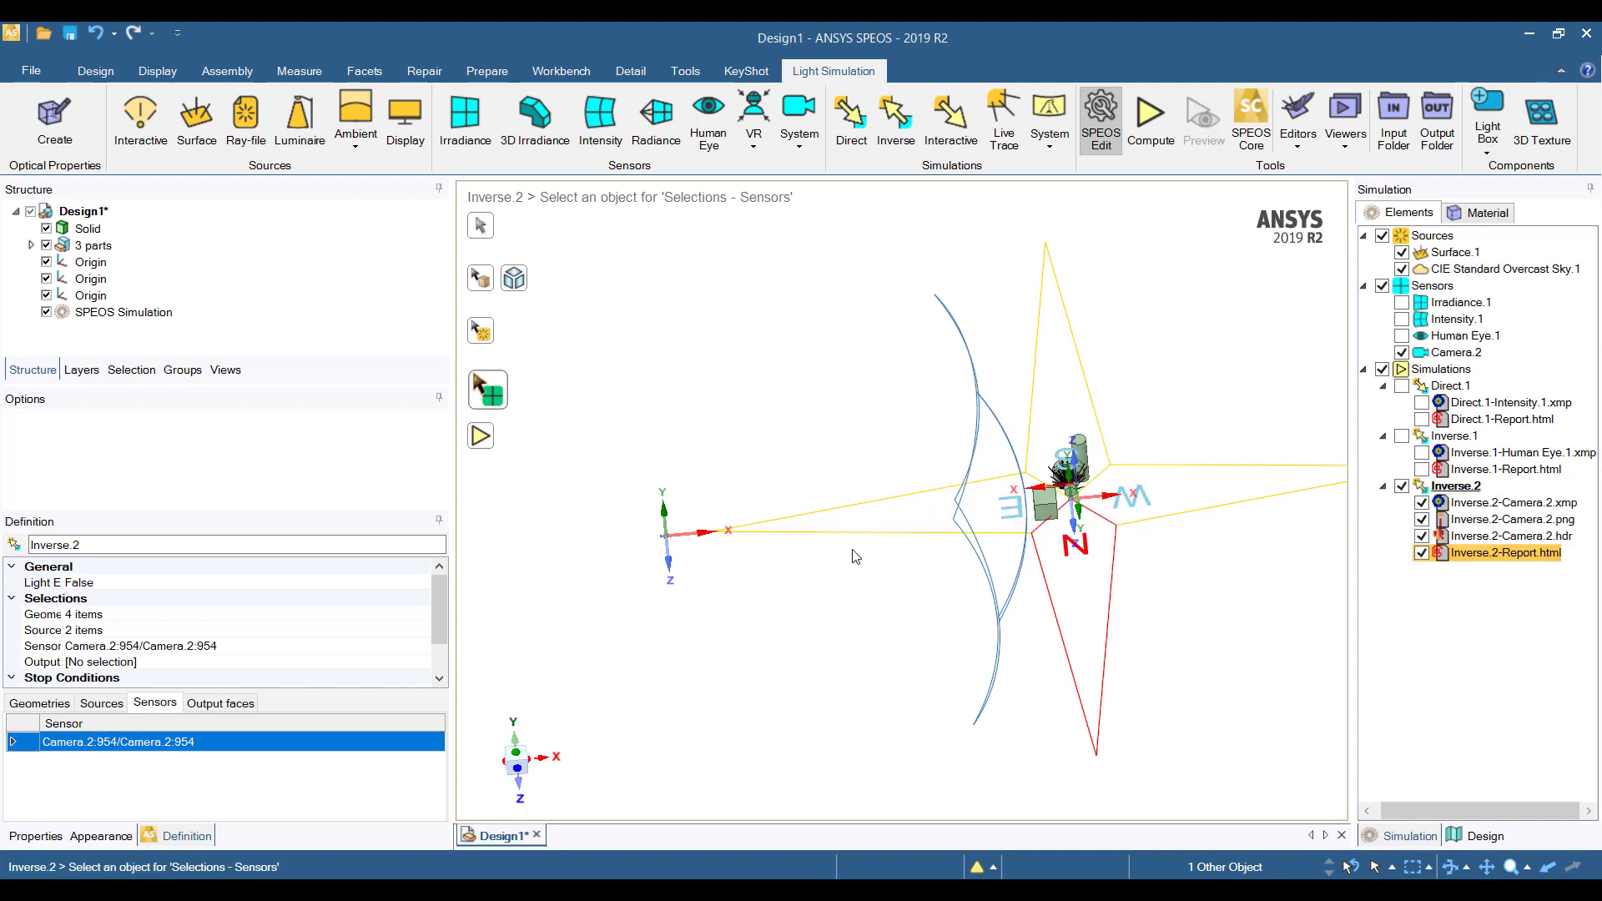
pyautogui.keyDown('shift'); pyautogui.moveTo(749, 562); pyautogui.dragTo(1007, 599, button='middle'); pyautogui.keyUp('shift')
pyautogui.press('Escape')
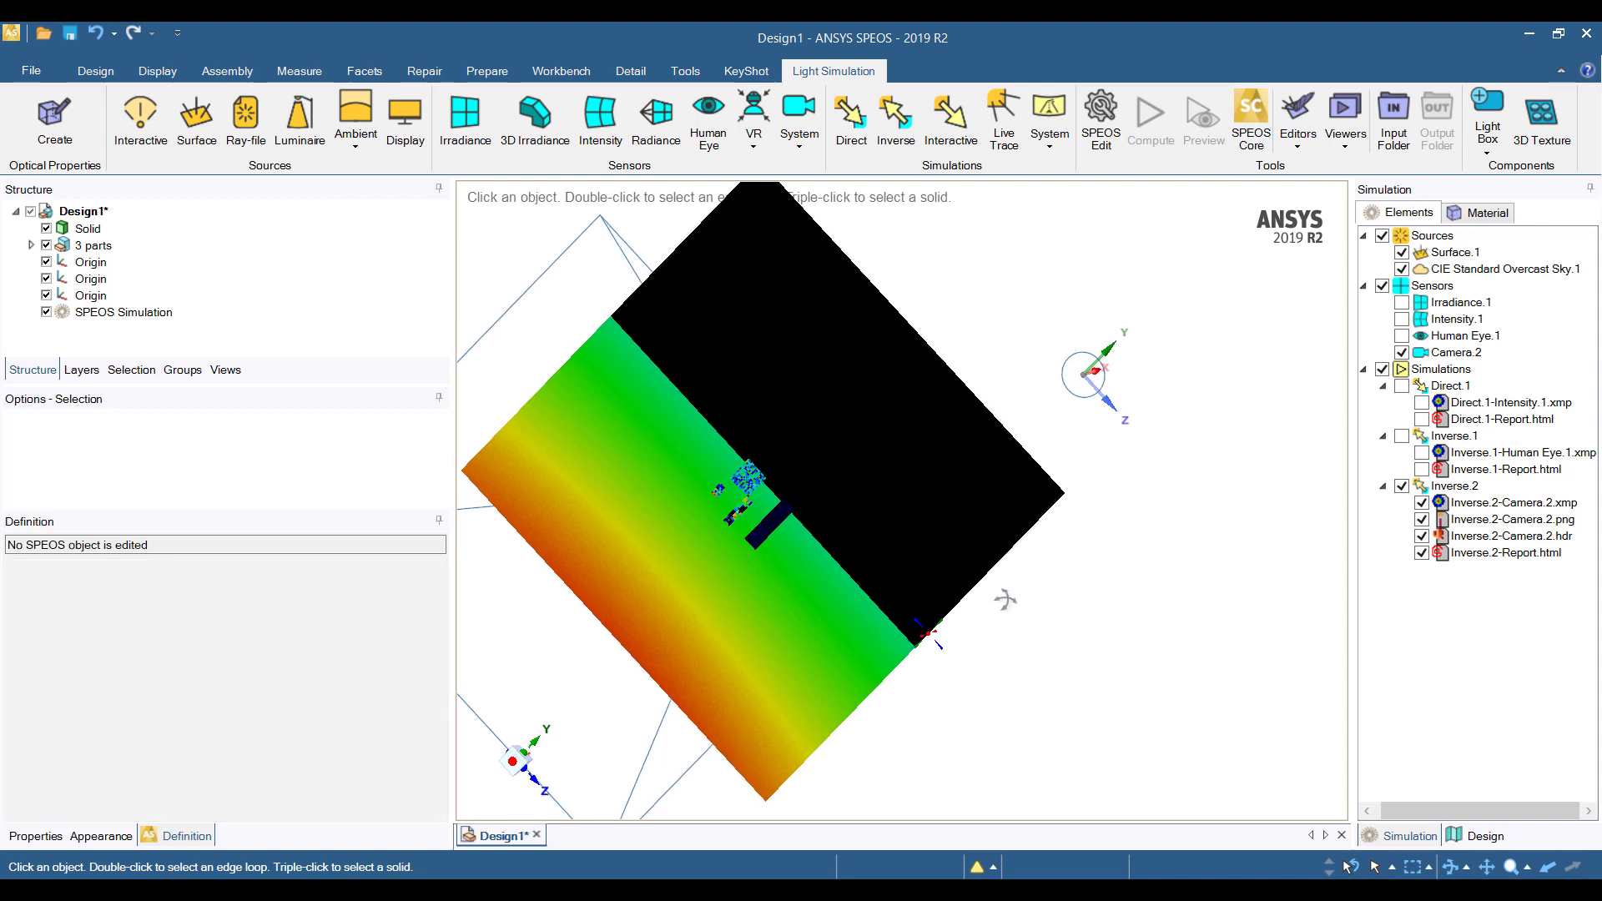
# Open the result map Inverse.2-Camera.2.xmp, examine the camera image up close and close the viewer.
pyautogui.doubleClick(1502, 503)
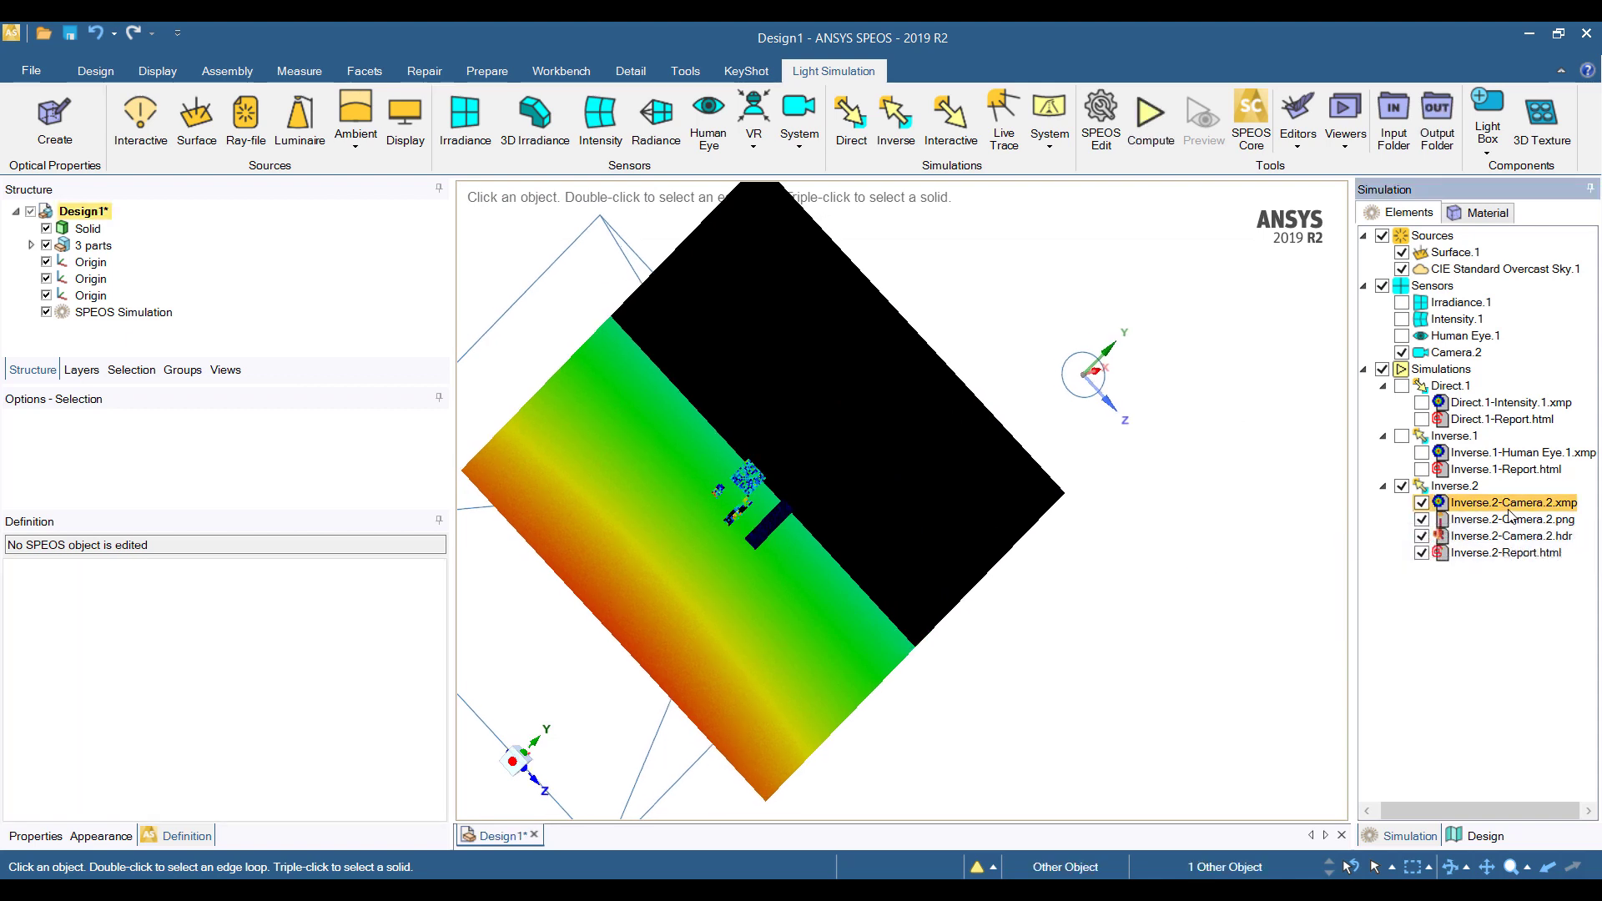
pyautogui.scroll(3, 904, 472)
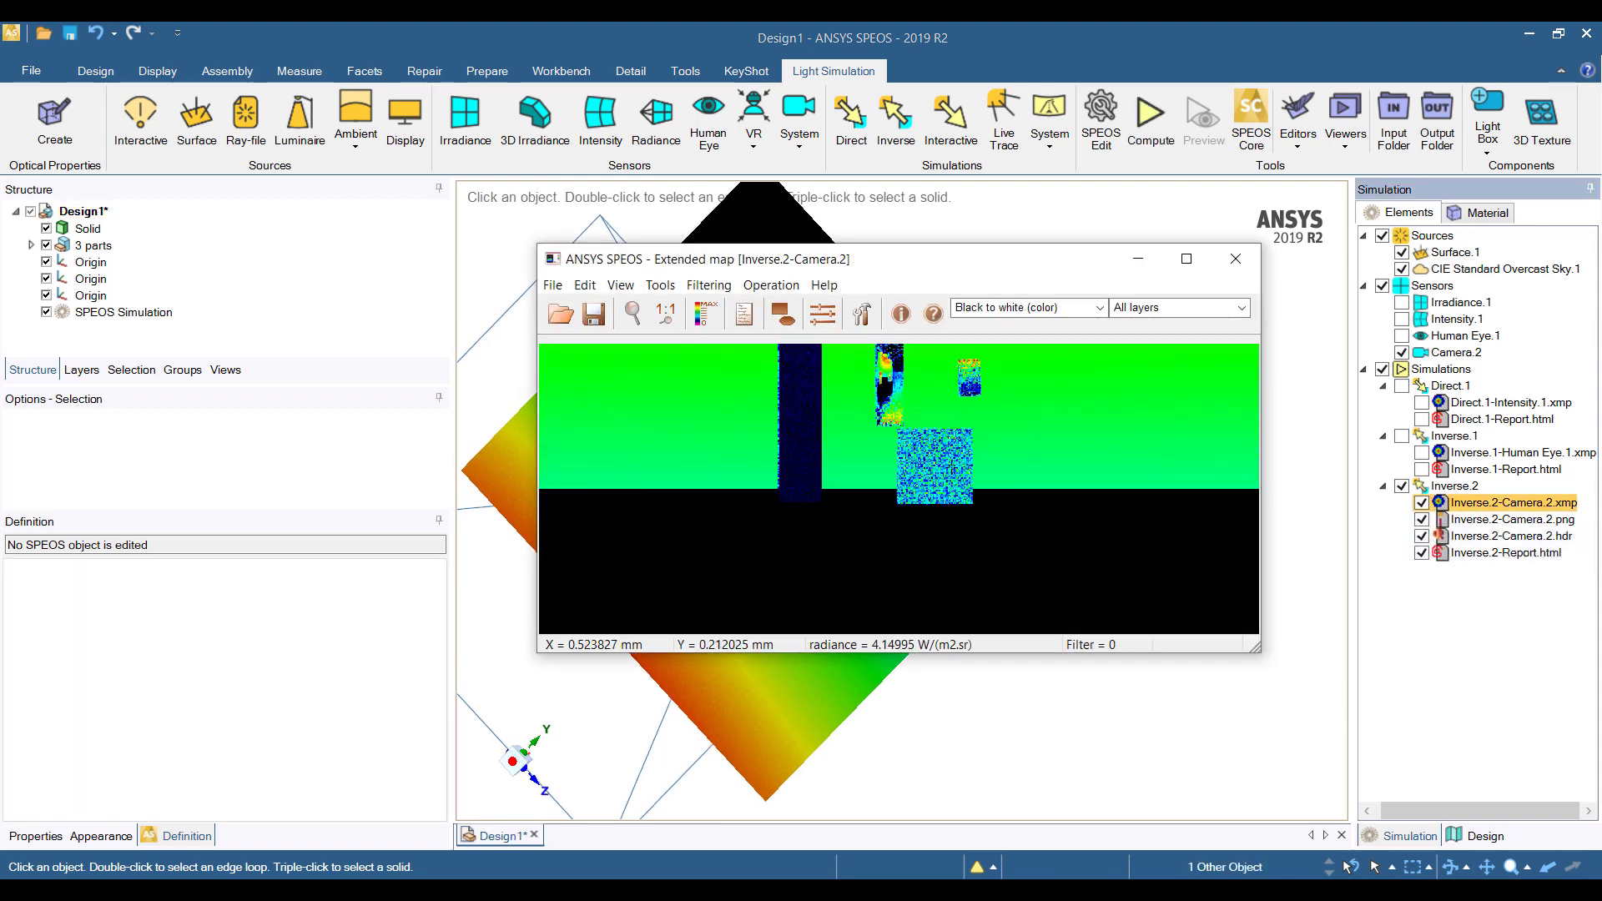
pyautogui.scroll(-3, 966, 448)
pyautogui.scroll(2, 966, 448)
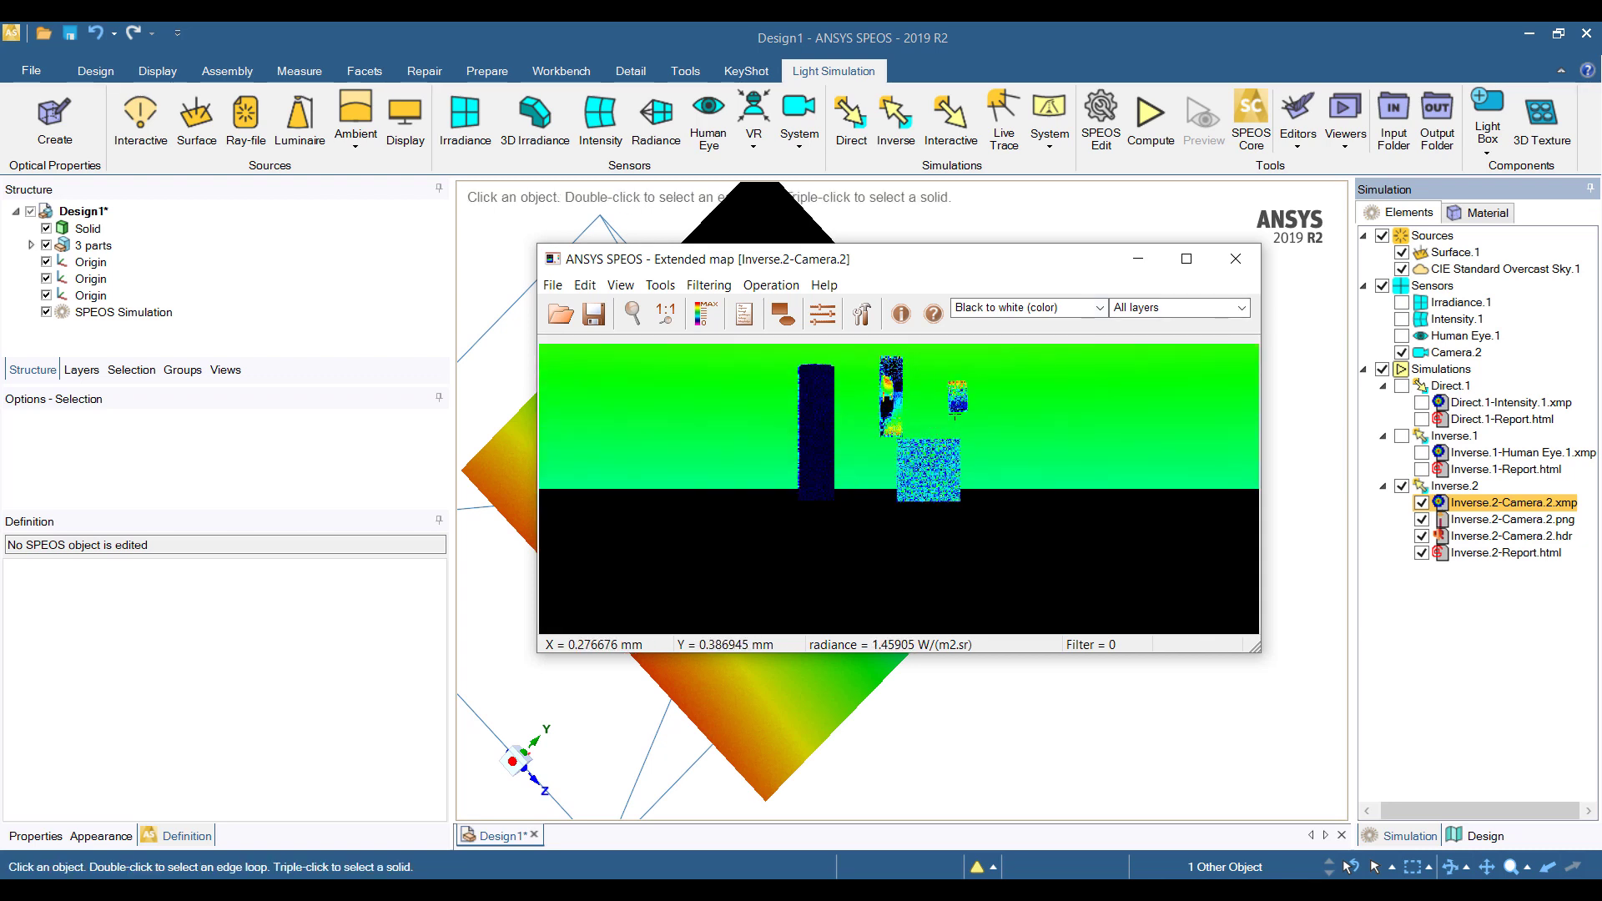
pyautogui.click(1236, 259)
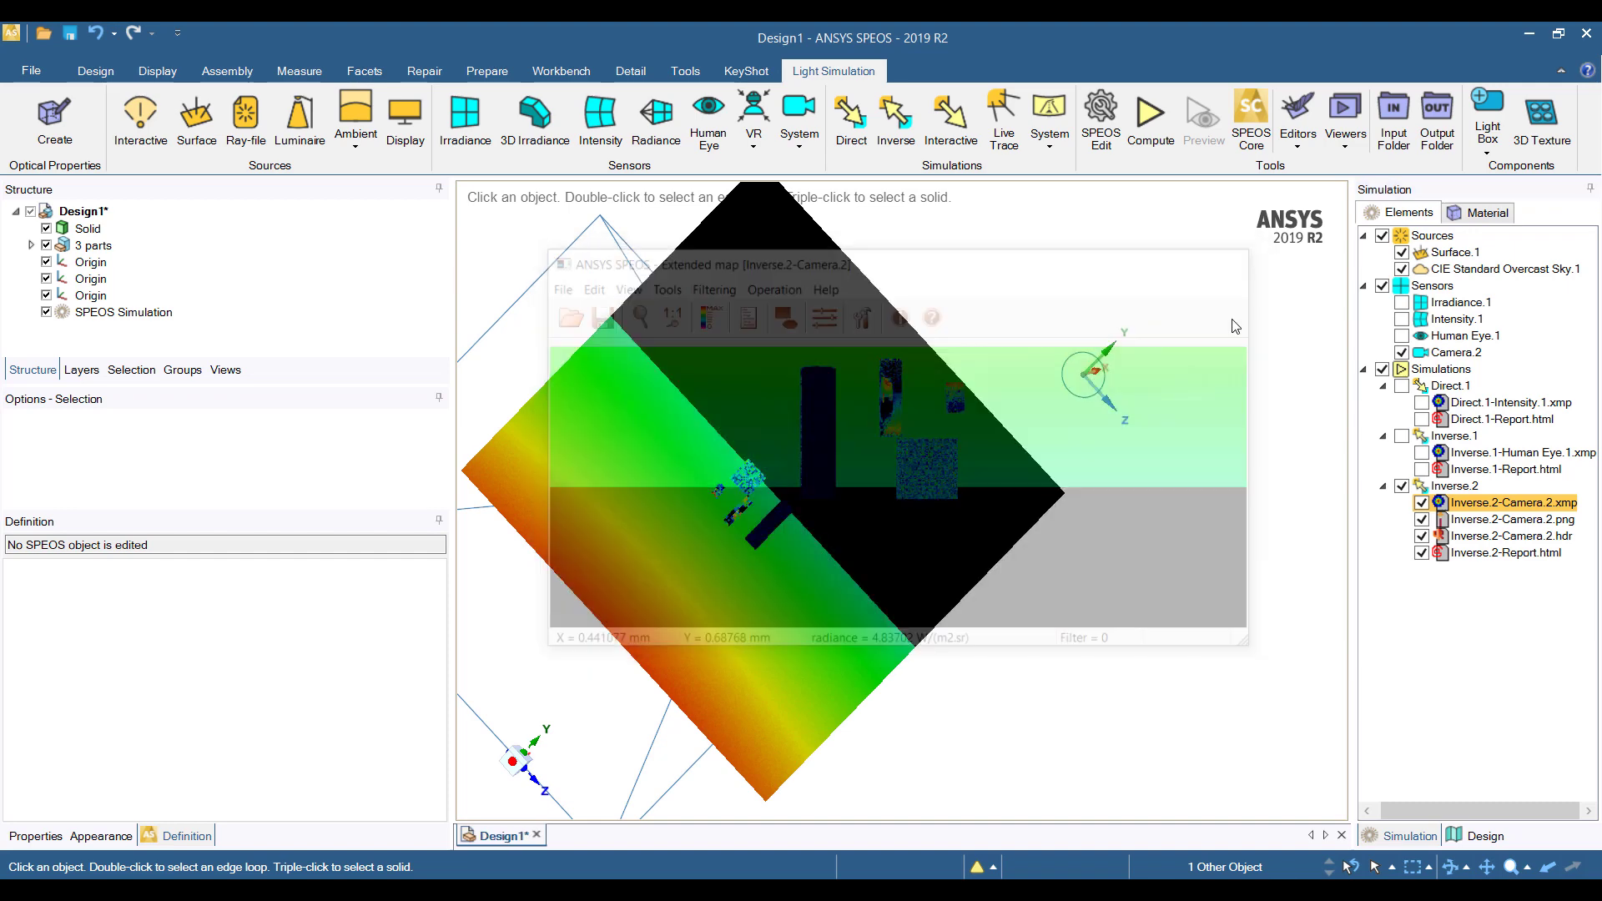
# Open the Camera.2 sensor for editing and restore the home view of the whole scene.
pyautogui.scroll(-5, 1165, 520)
pyautogui.moveTo(1163, 348); pyautogui.dragTo(898, 468, button='middle')
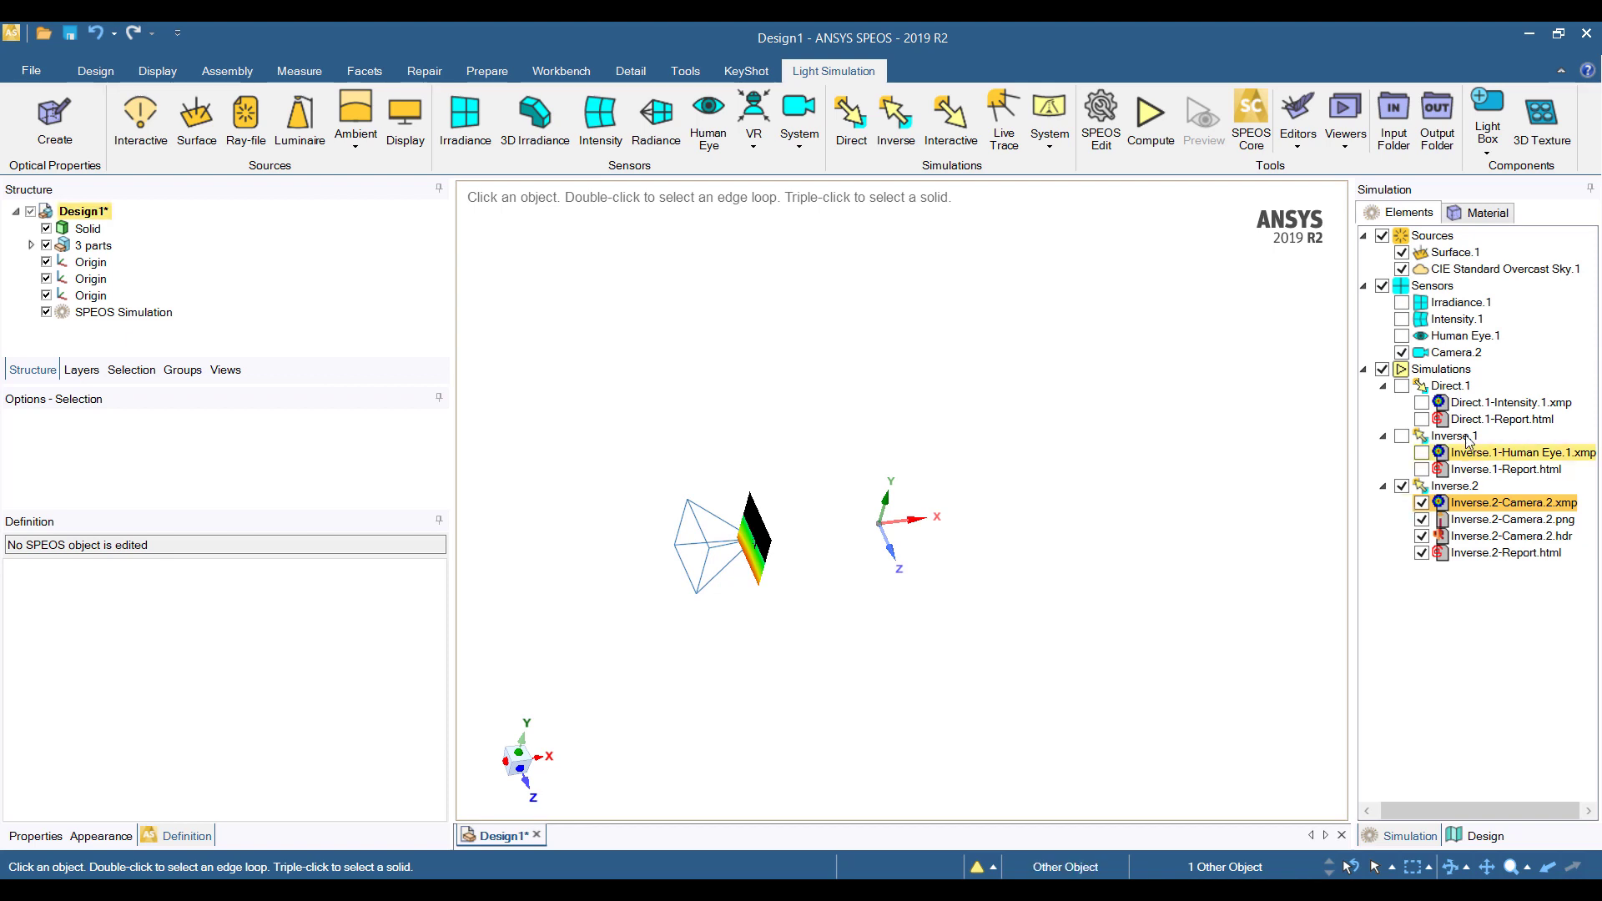
pyautogui.click(1461, 357)
pyautogui.doubleClick(1460, 357)
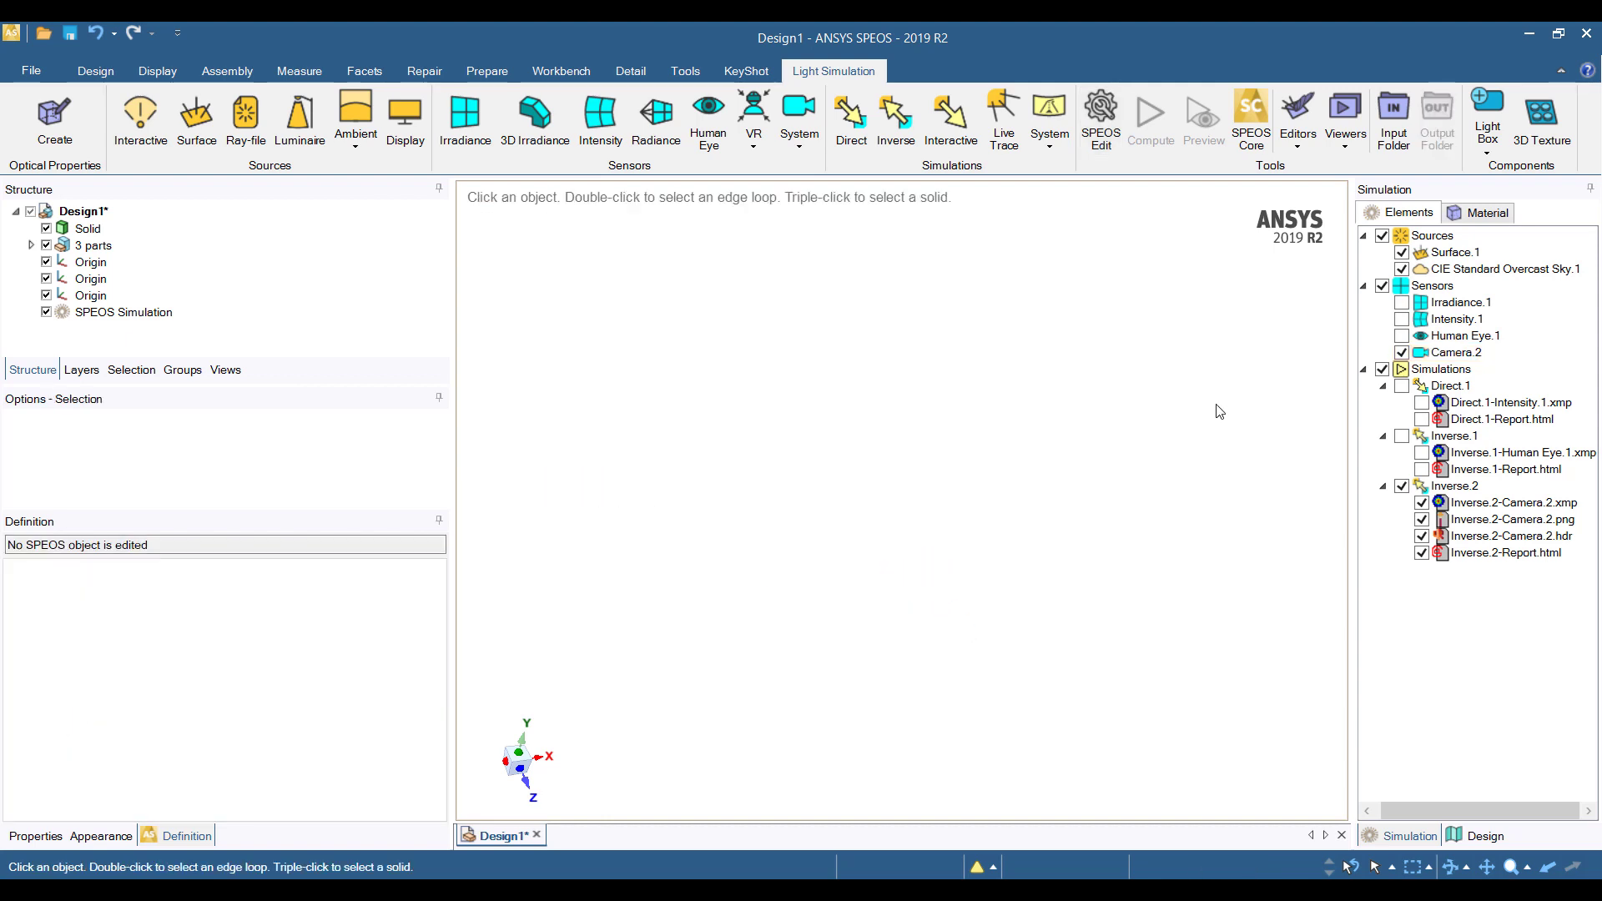
pyautogui.click(1440, 354)
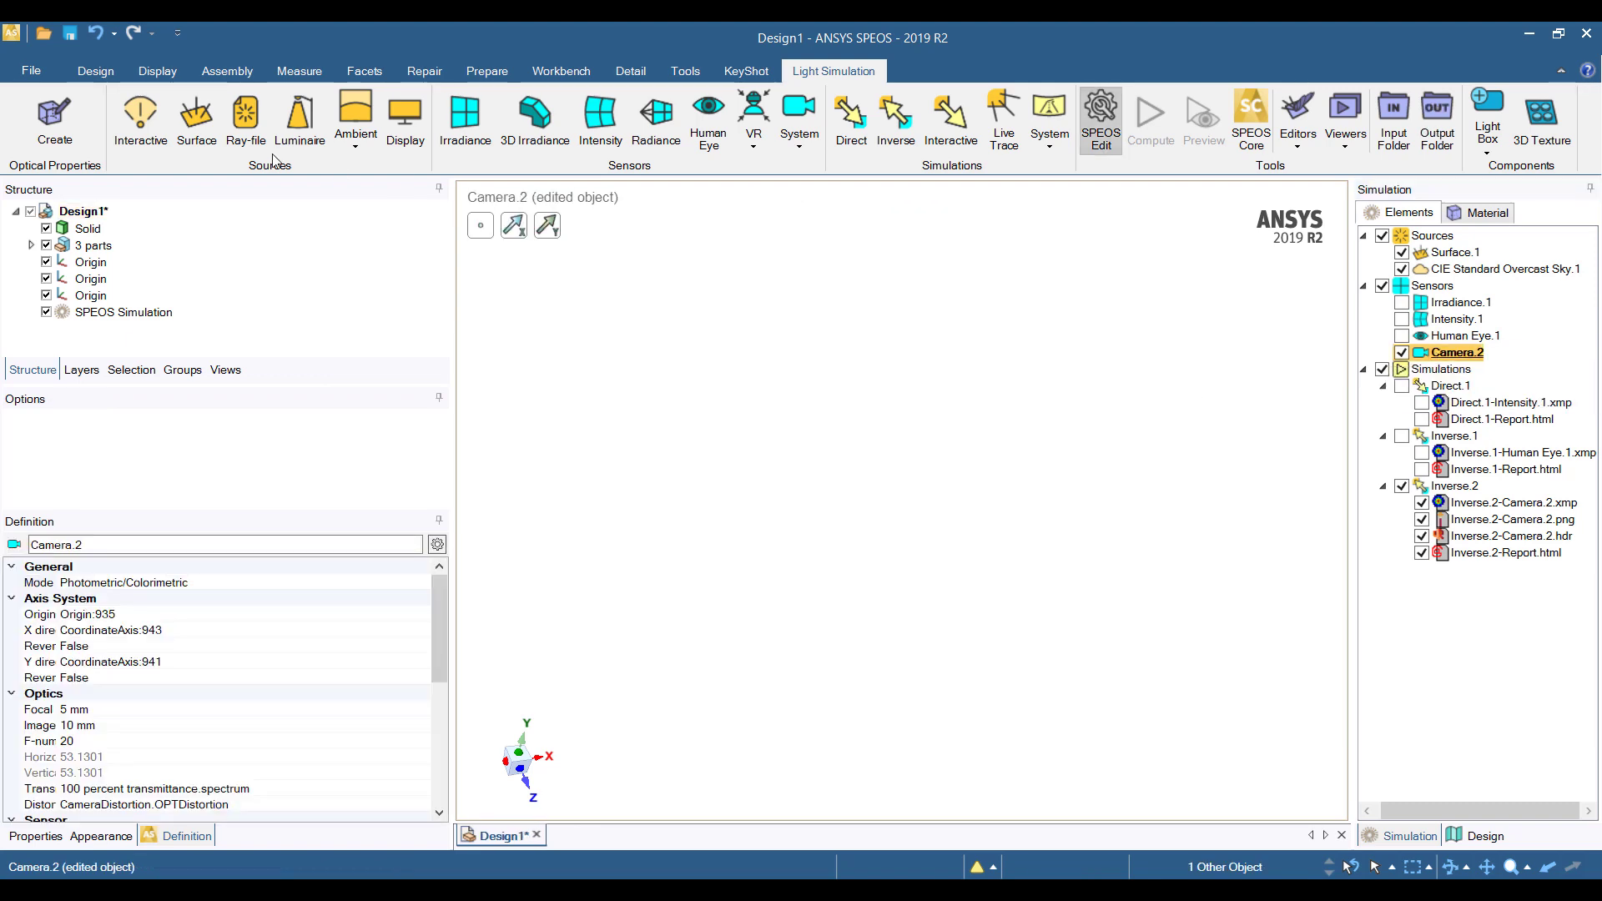
pyautogui.click(95, 71)
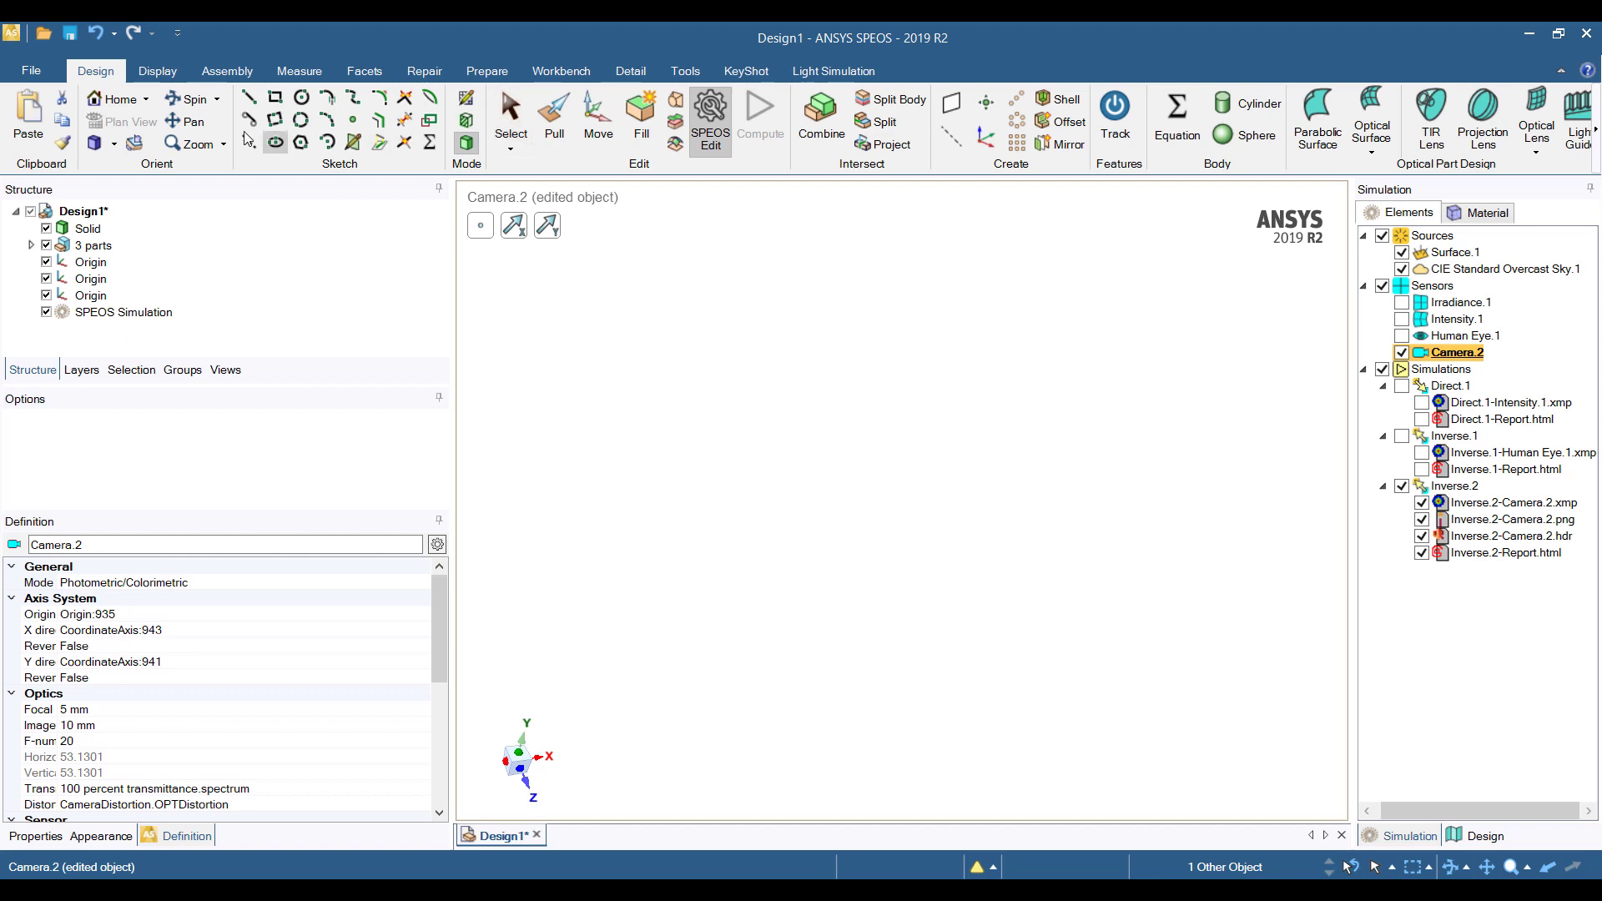
pyautogui.click(113, 99)
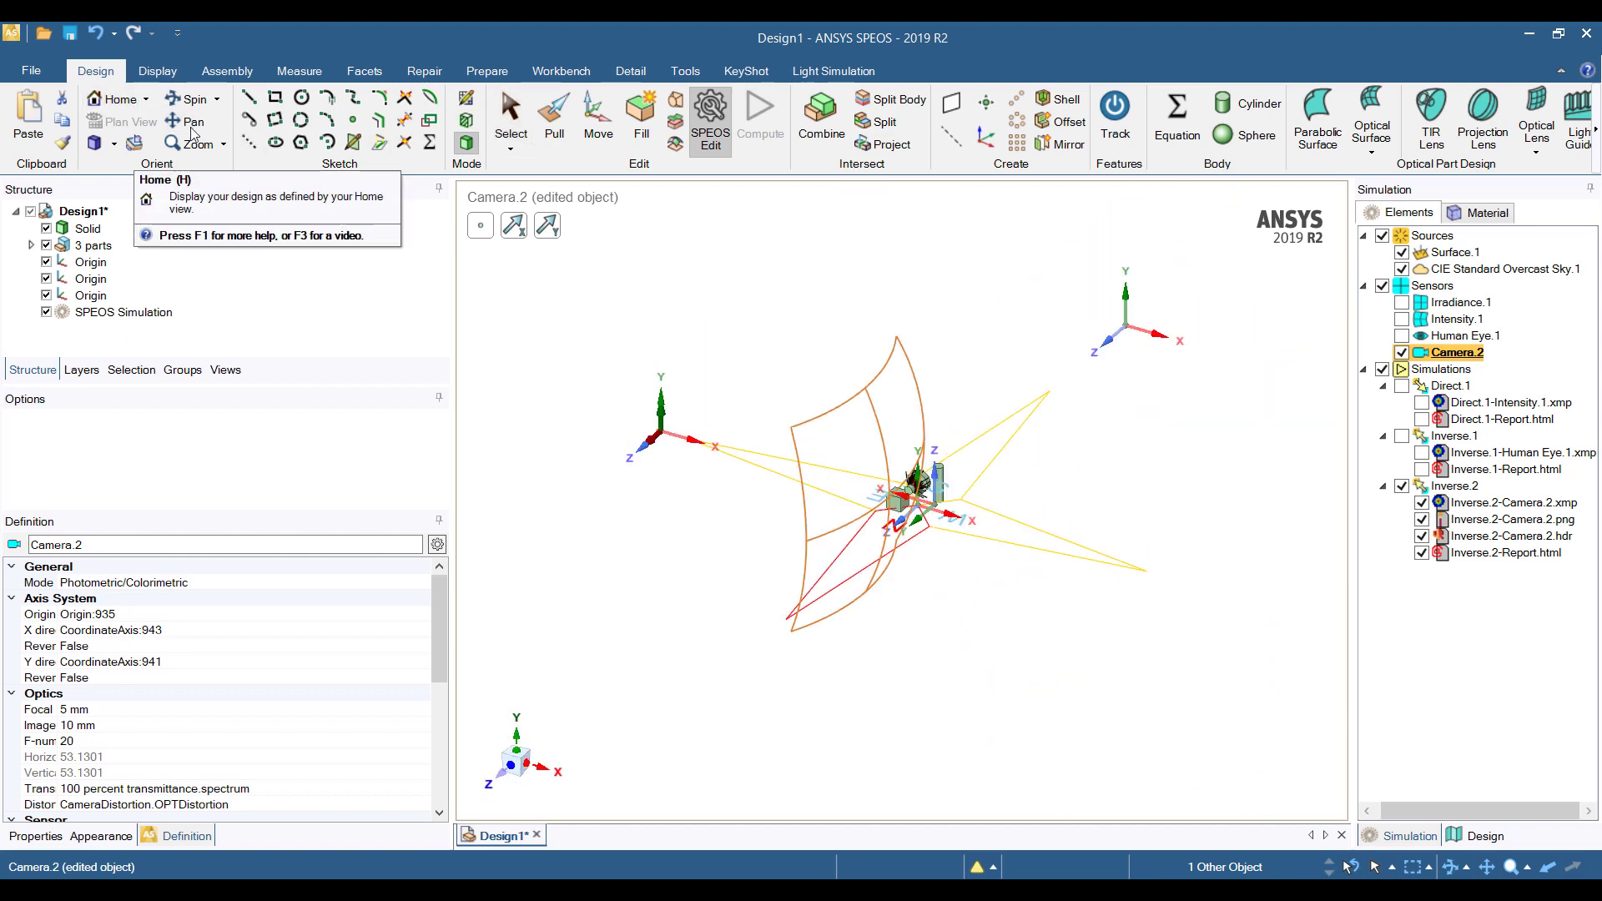
pyautogui.moveTo(718, 576); pyautogui.dragTo(310, 733, button='middle')
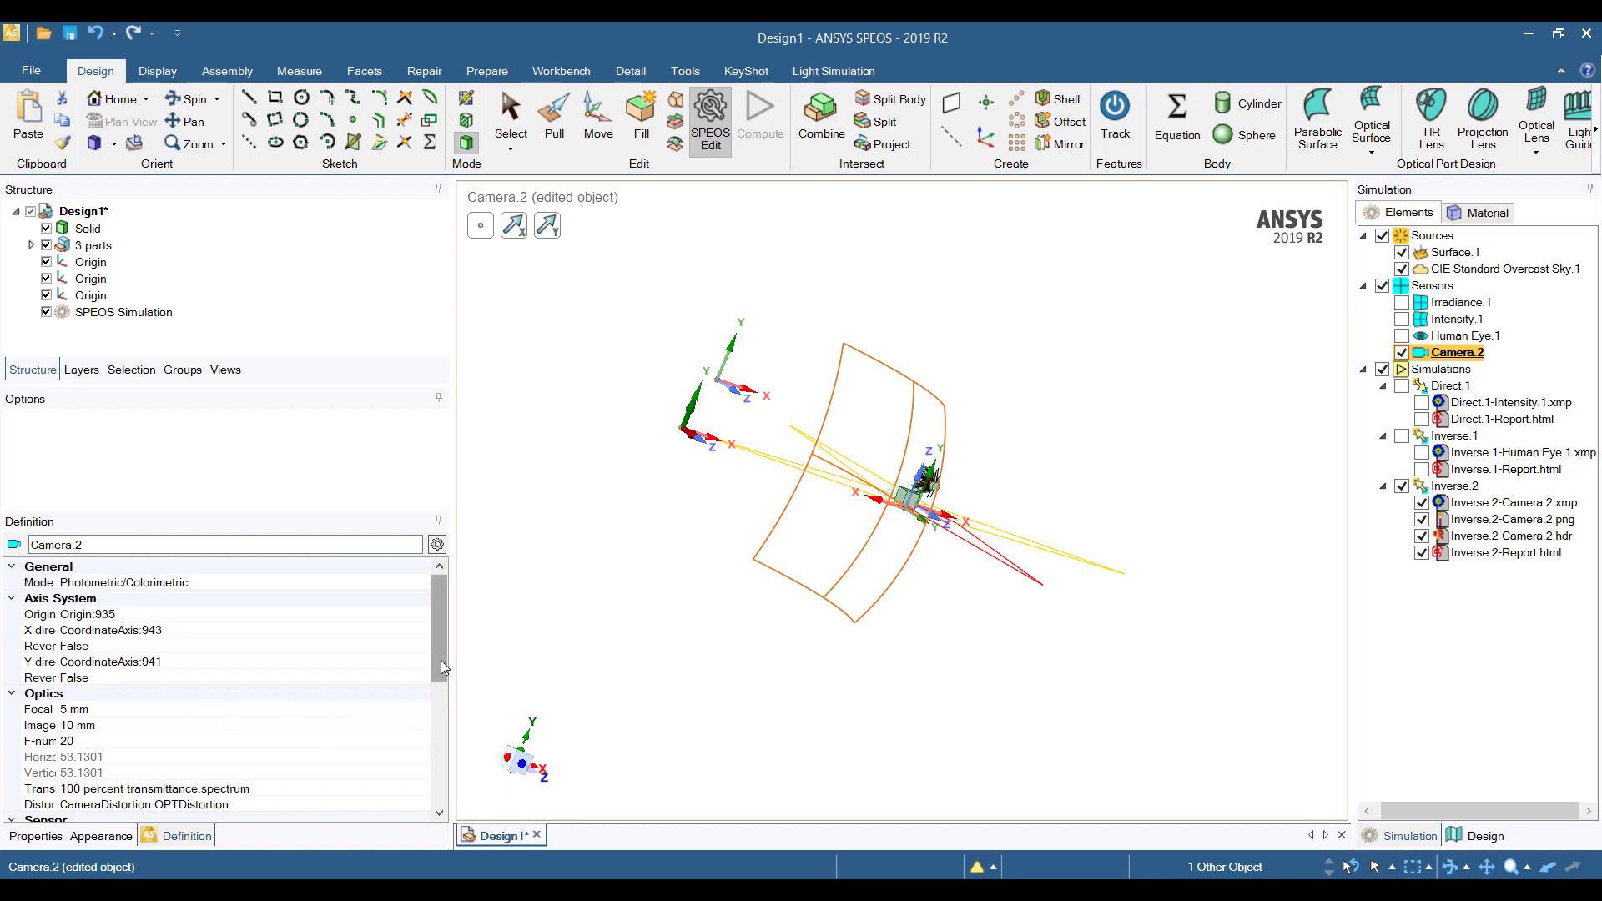
# Set the focal length in the optics of Camera.2 to 20 mm and finish editing the sensor.
pyautogui.moveTo(440, 668); pyautogui.dragTo(436, 701)
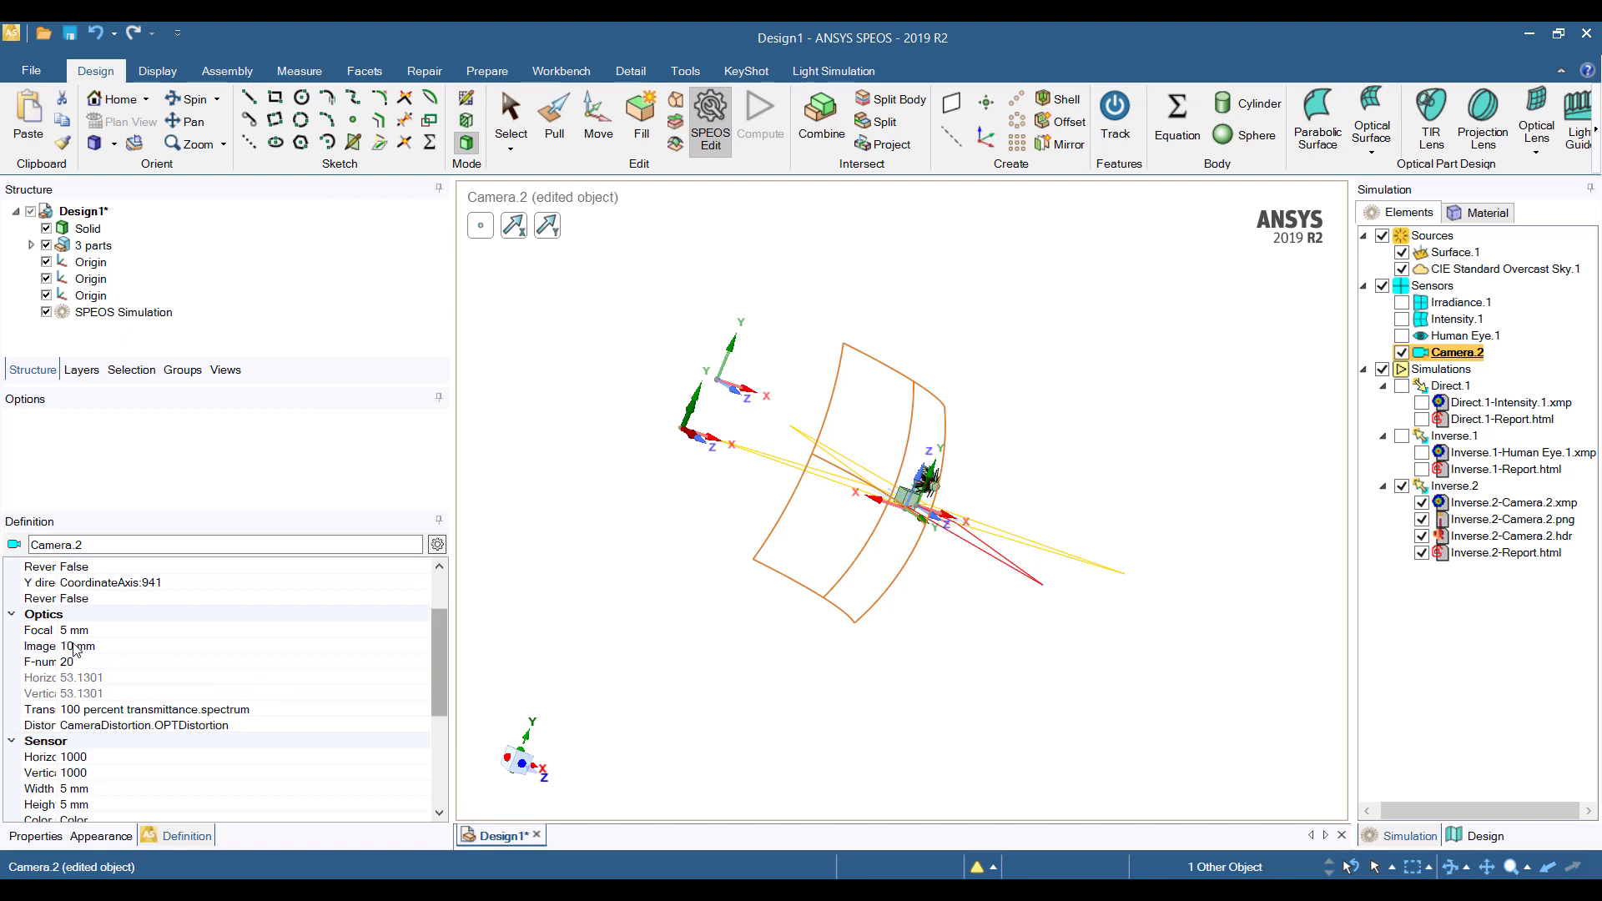
pyautogui.click(107, 630)
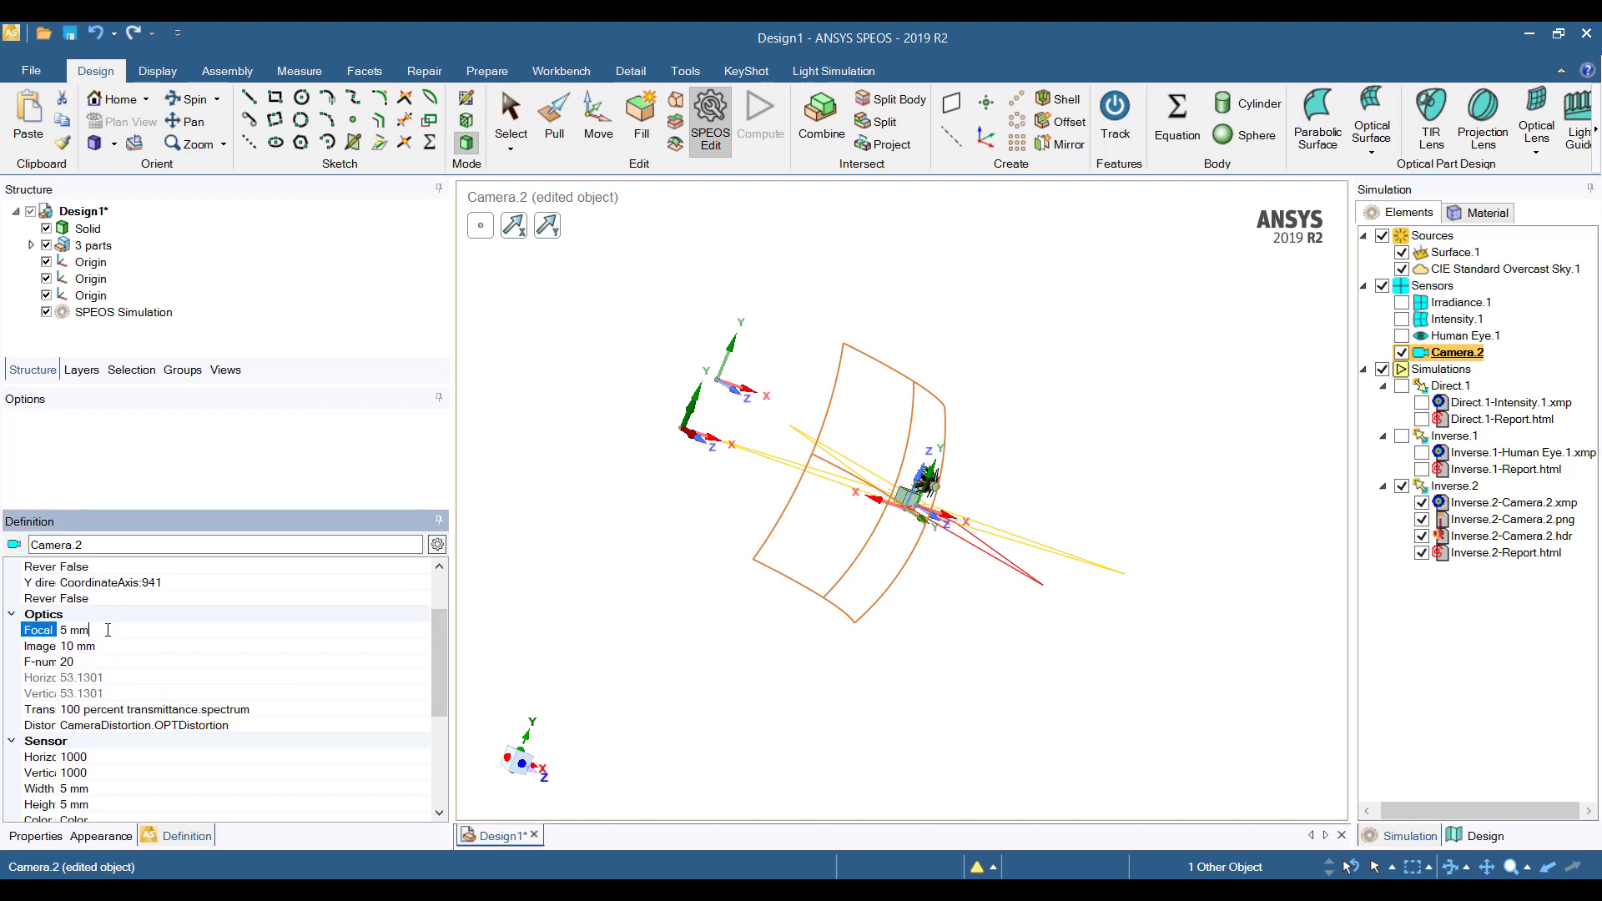
pyautogui.write('20')
pyautogui.press('Return')
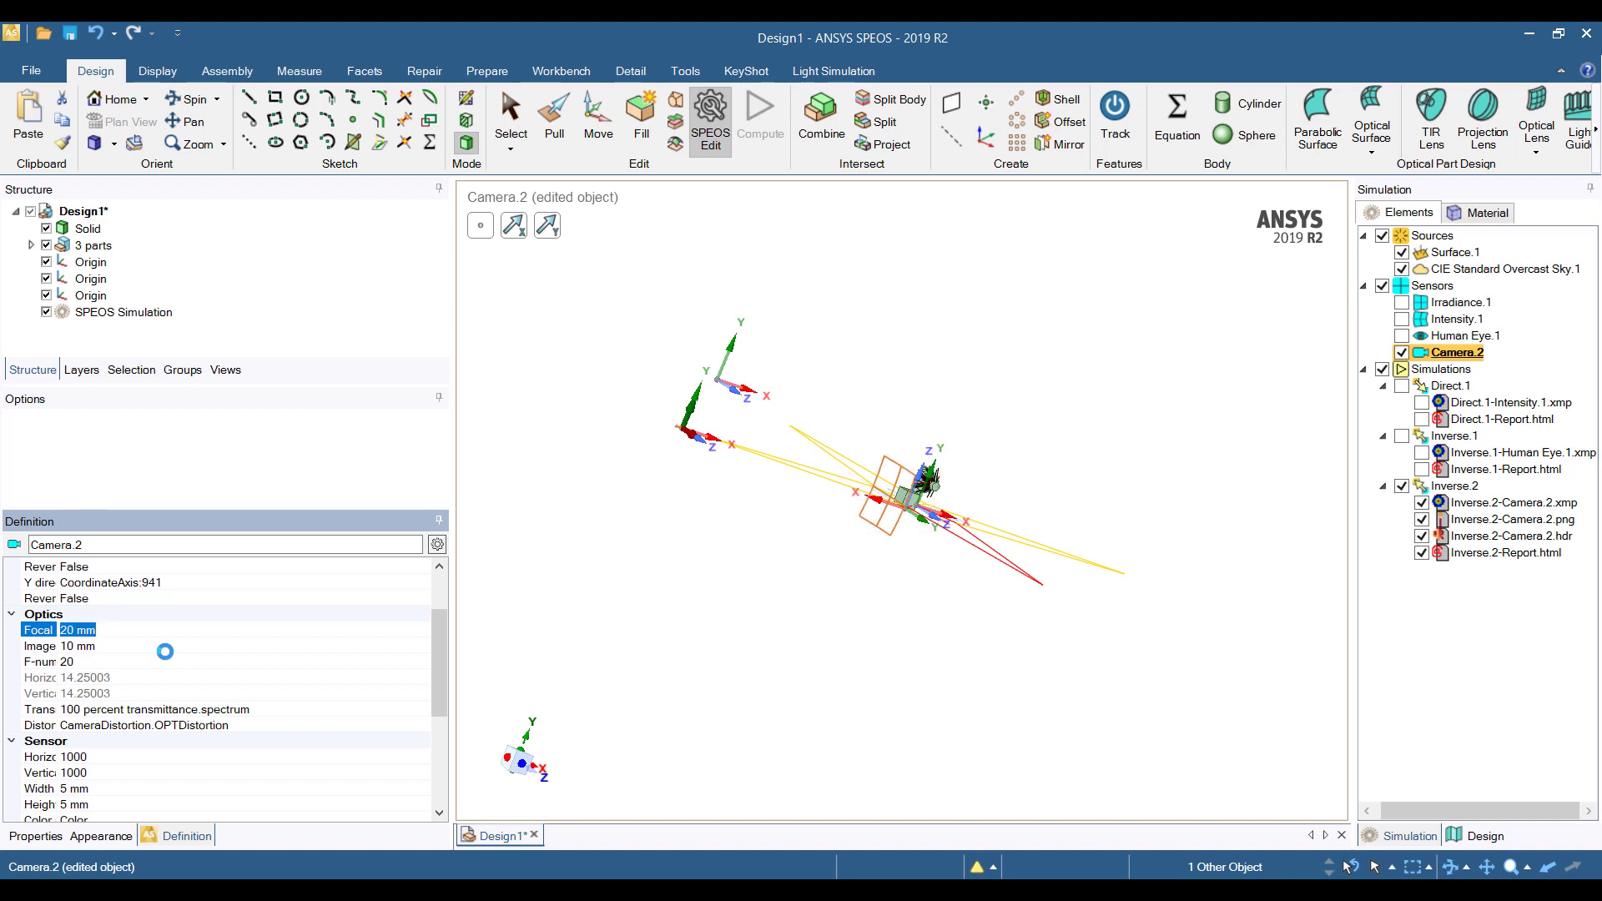
pyautogui.moveTo(816, 576); pyautogui.dragTo(993, 577, button='middle')
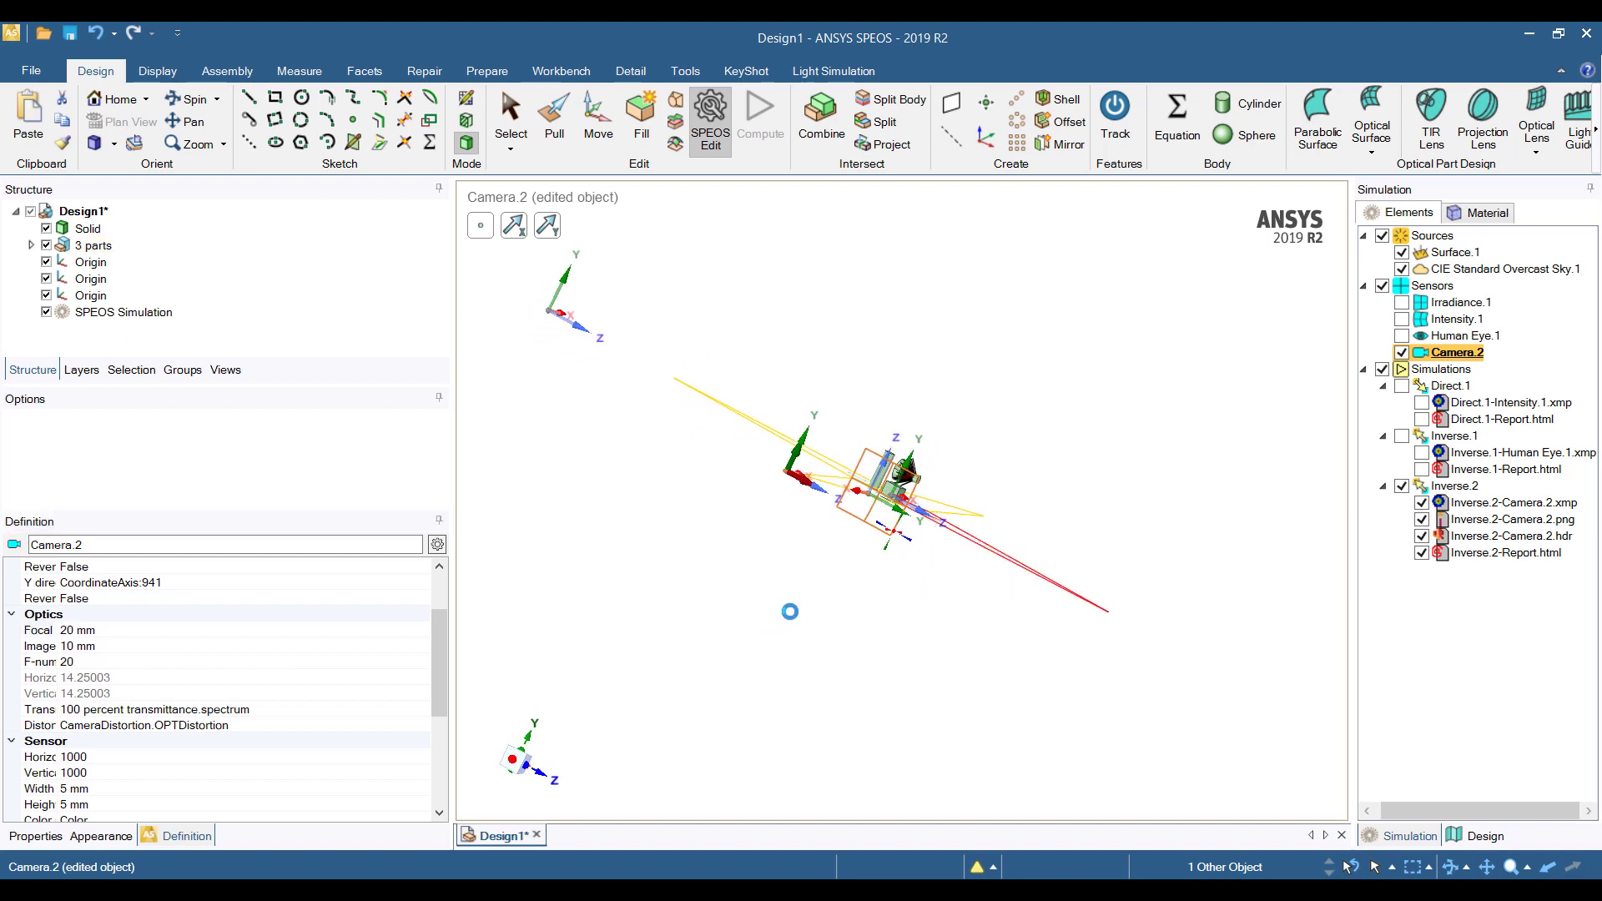
pyautogui.moveTo(790, 612); pyautogui.dragTo(792, 612, button='middle')
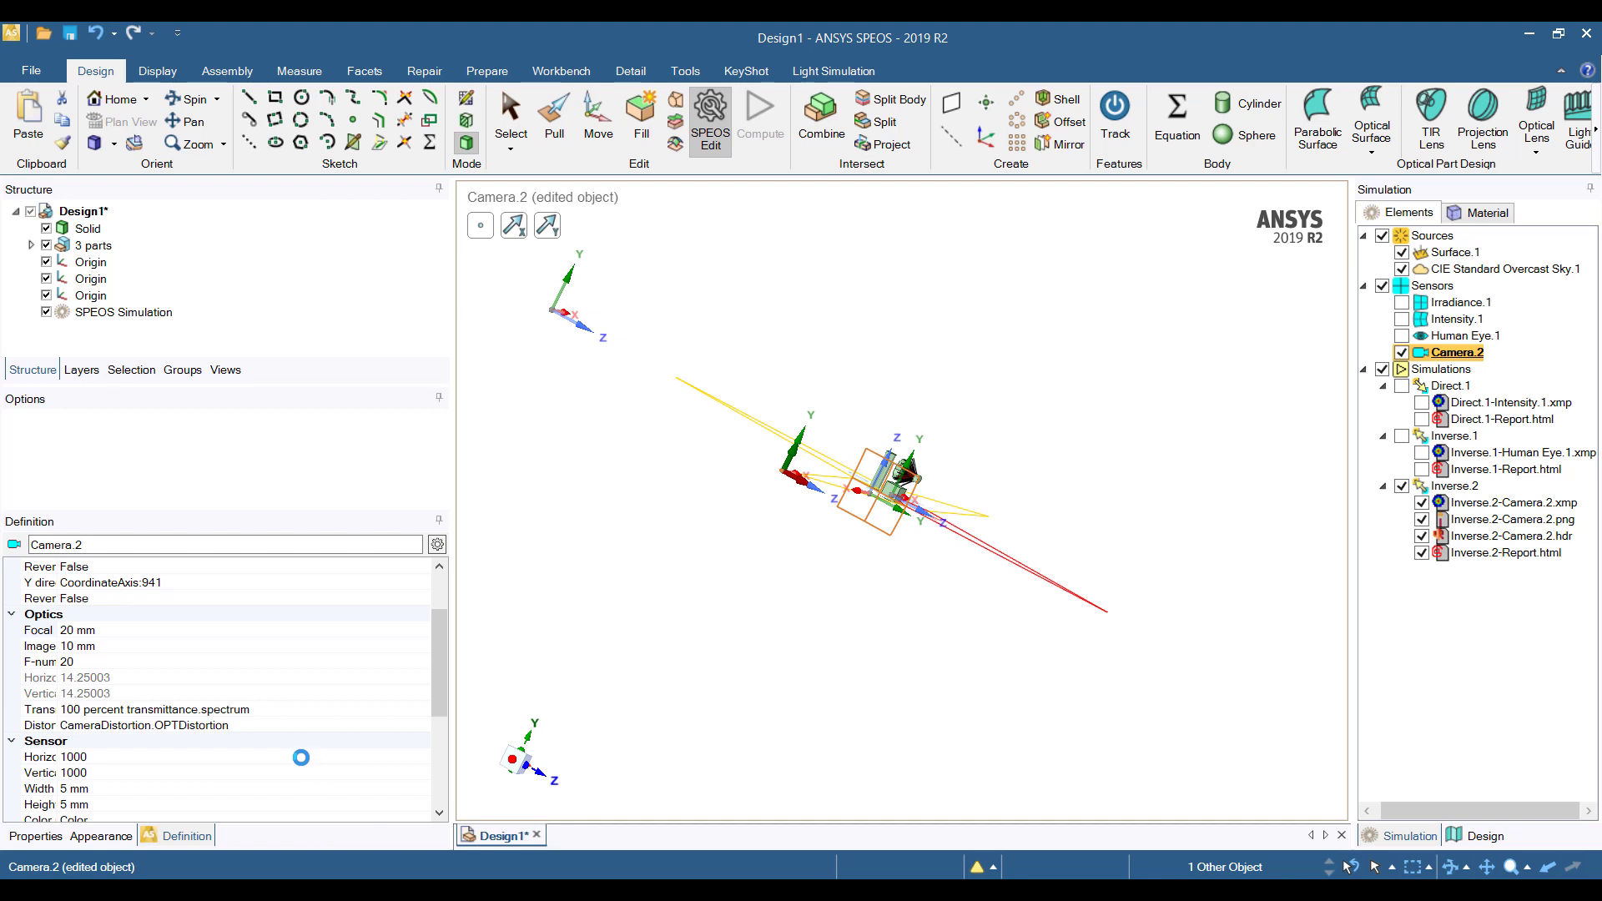
pyautogui.press('Escape')
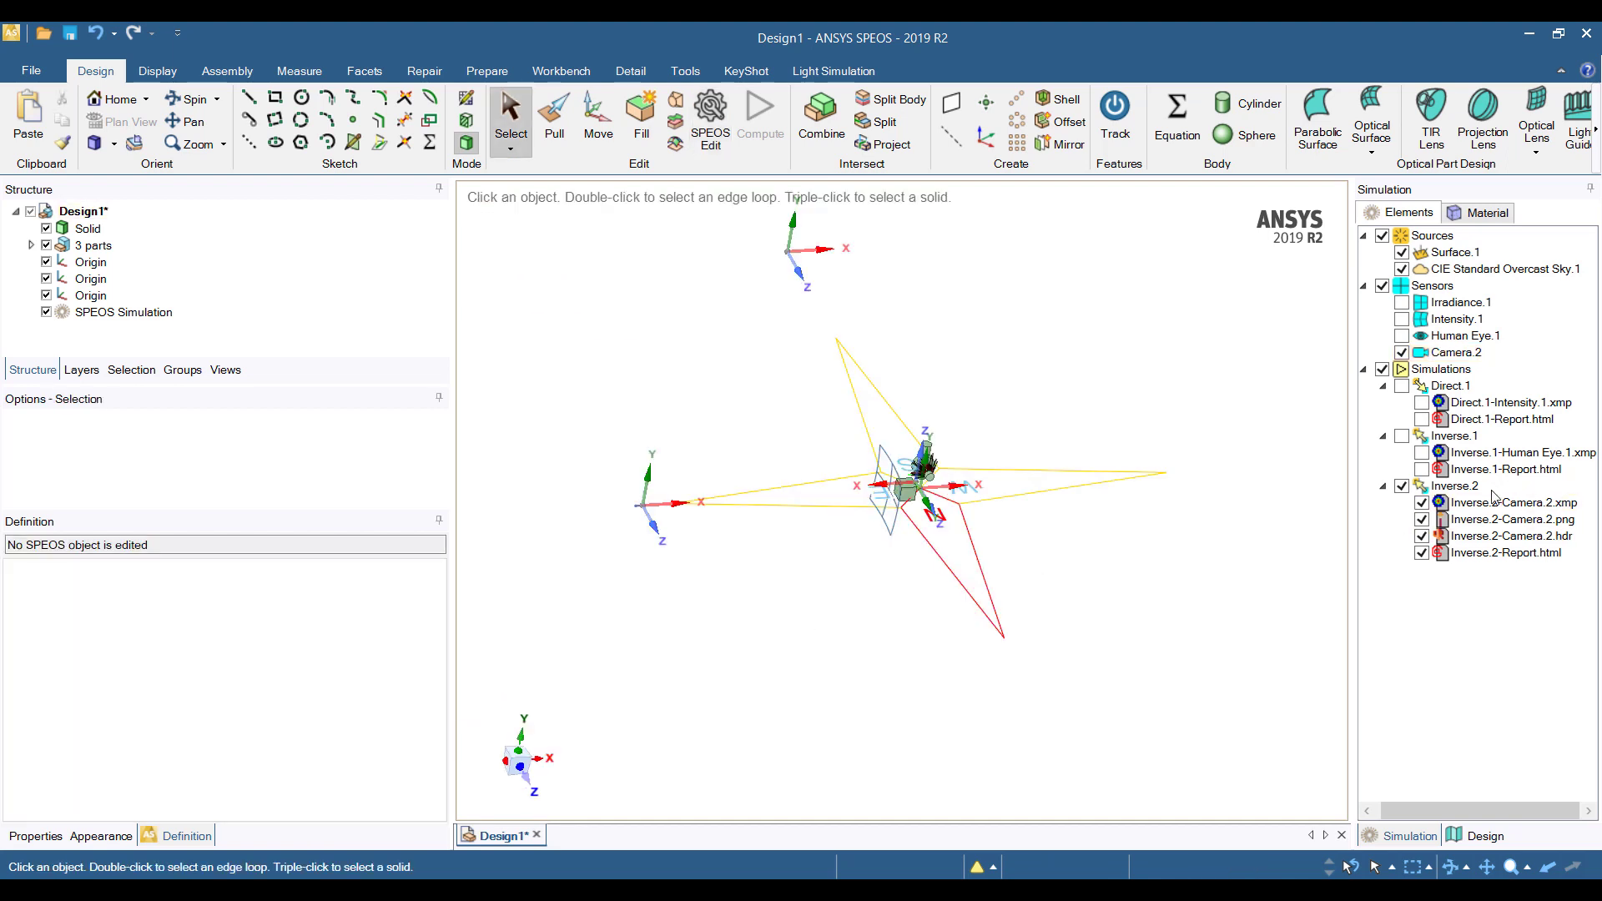
# Recompute the Inverse.2 simulation and open its result map Inverse.2-Camera.2.xmp.
pyautogui.click(1452, 486)
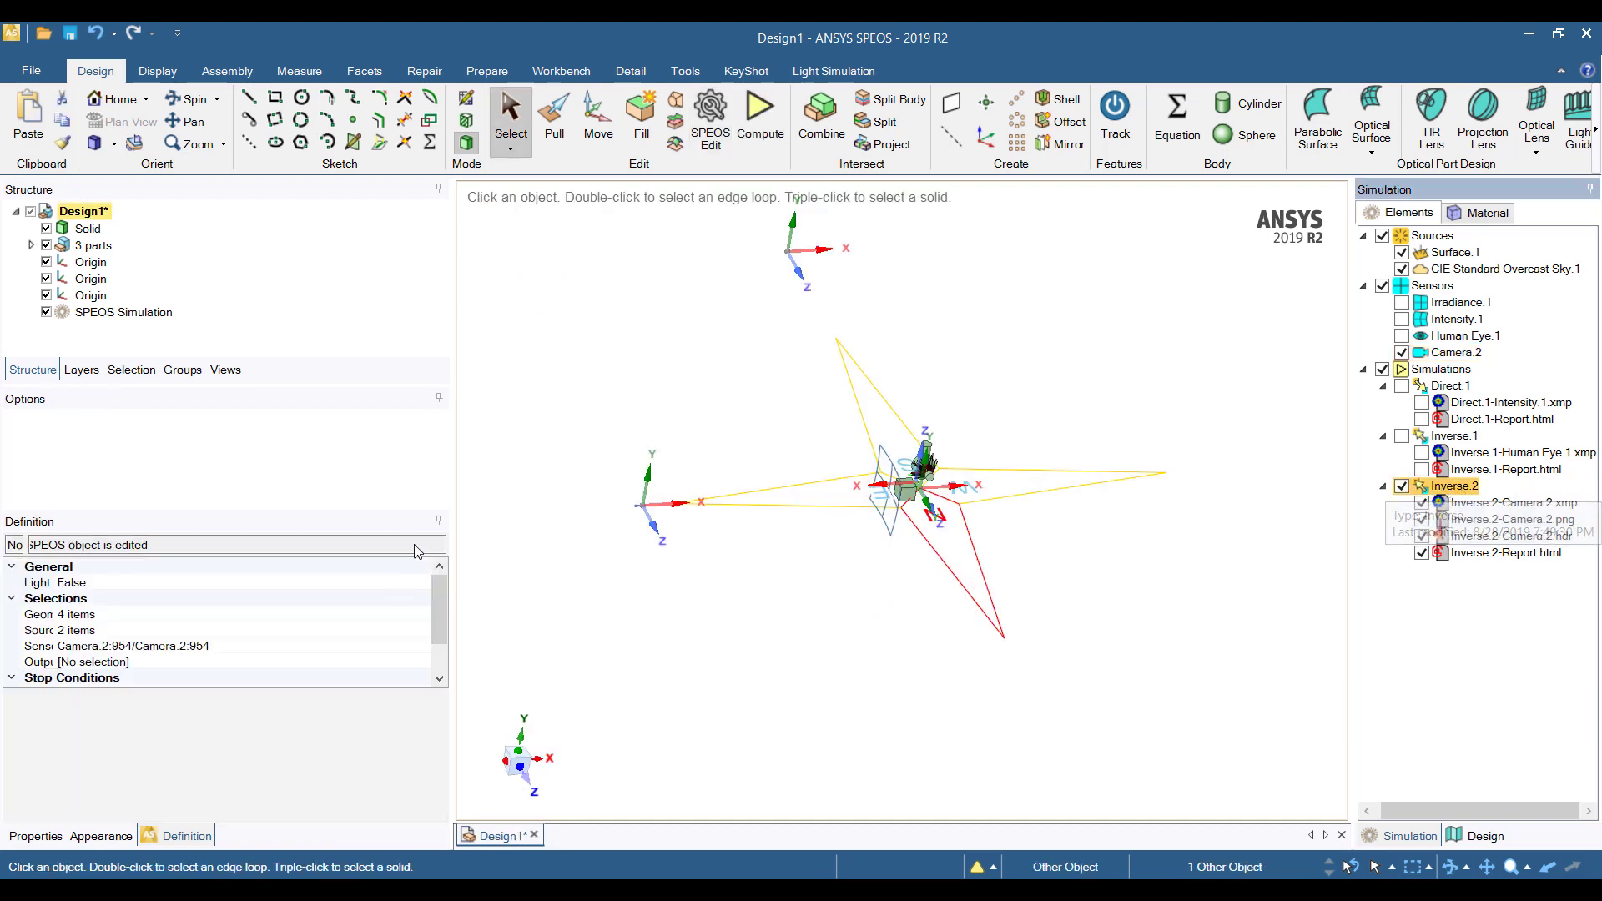
pyautogui.click(761, 117)
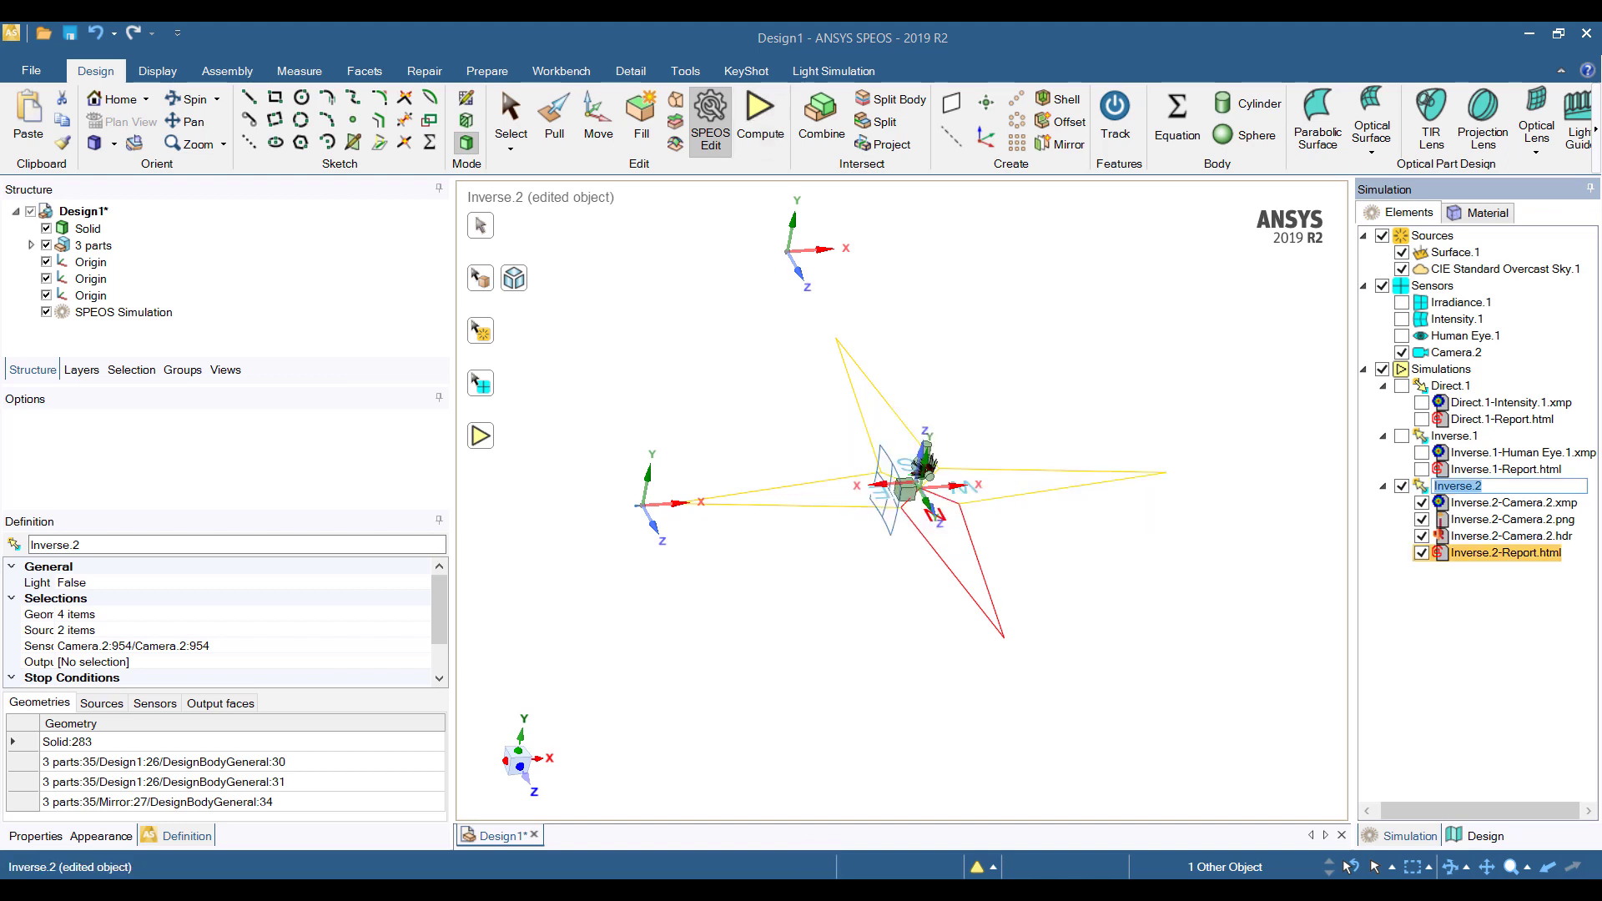
pyautogui.doubleClick(1483, 503)
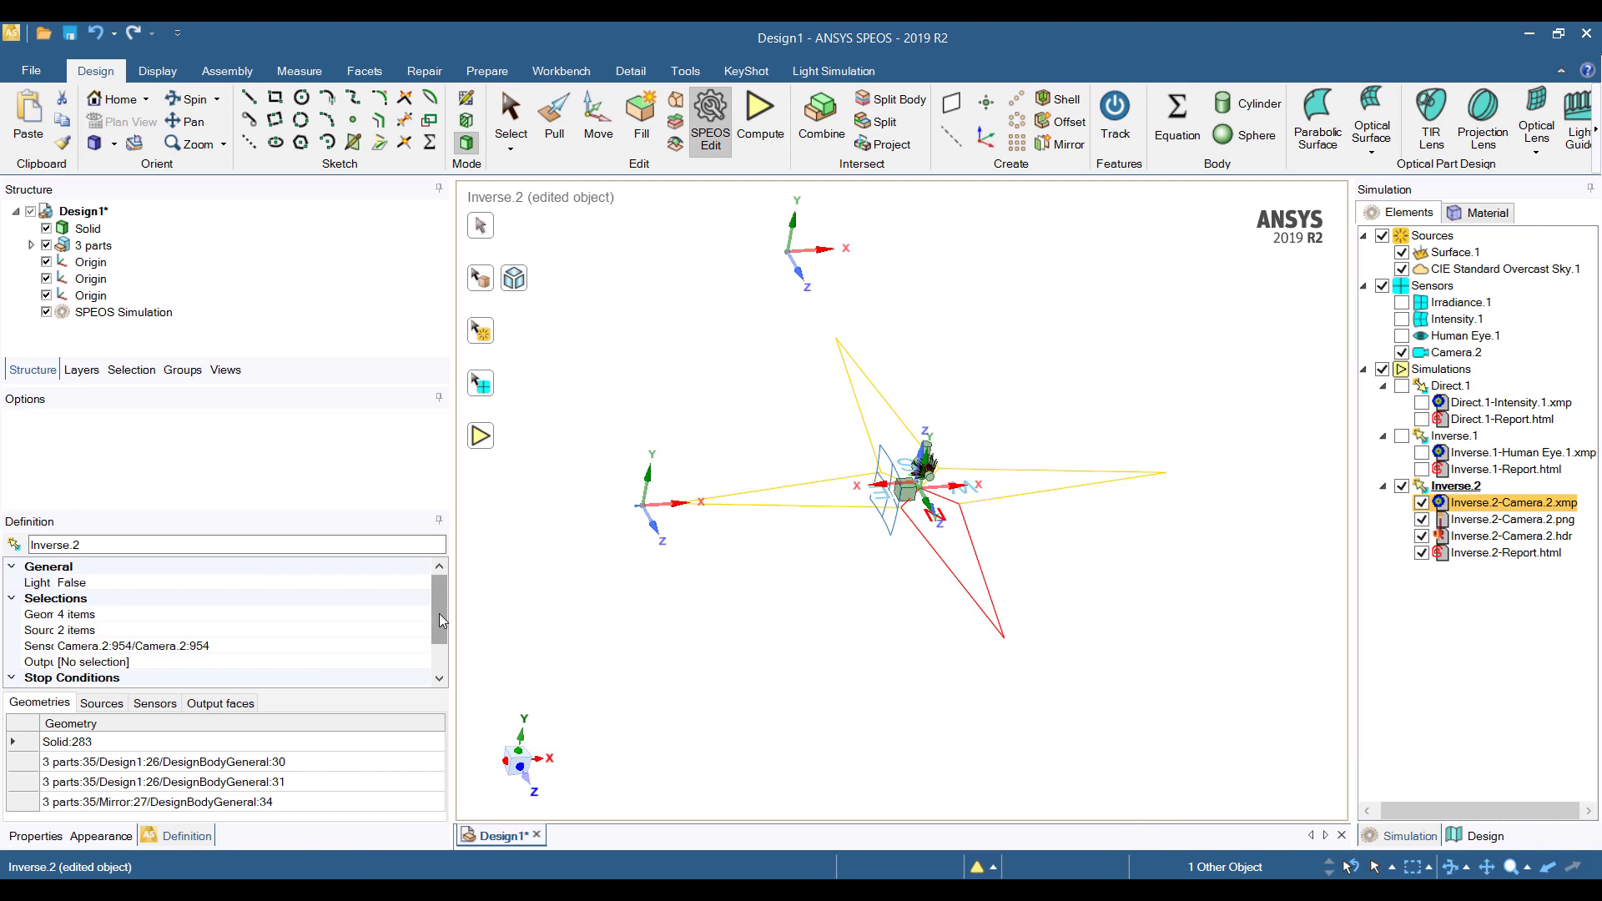
# Widen the property names in the Inverse.2 definition and review its selections and stop conditions.
pyautogui.scroll(-1, 424, 624)
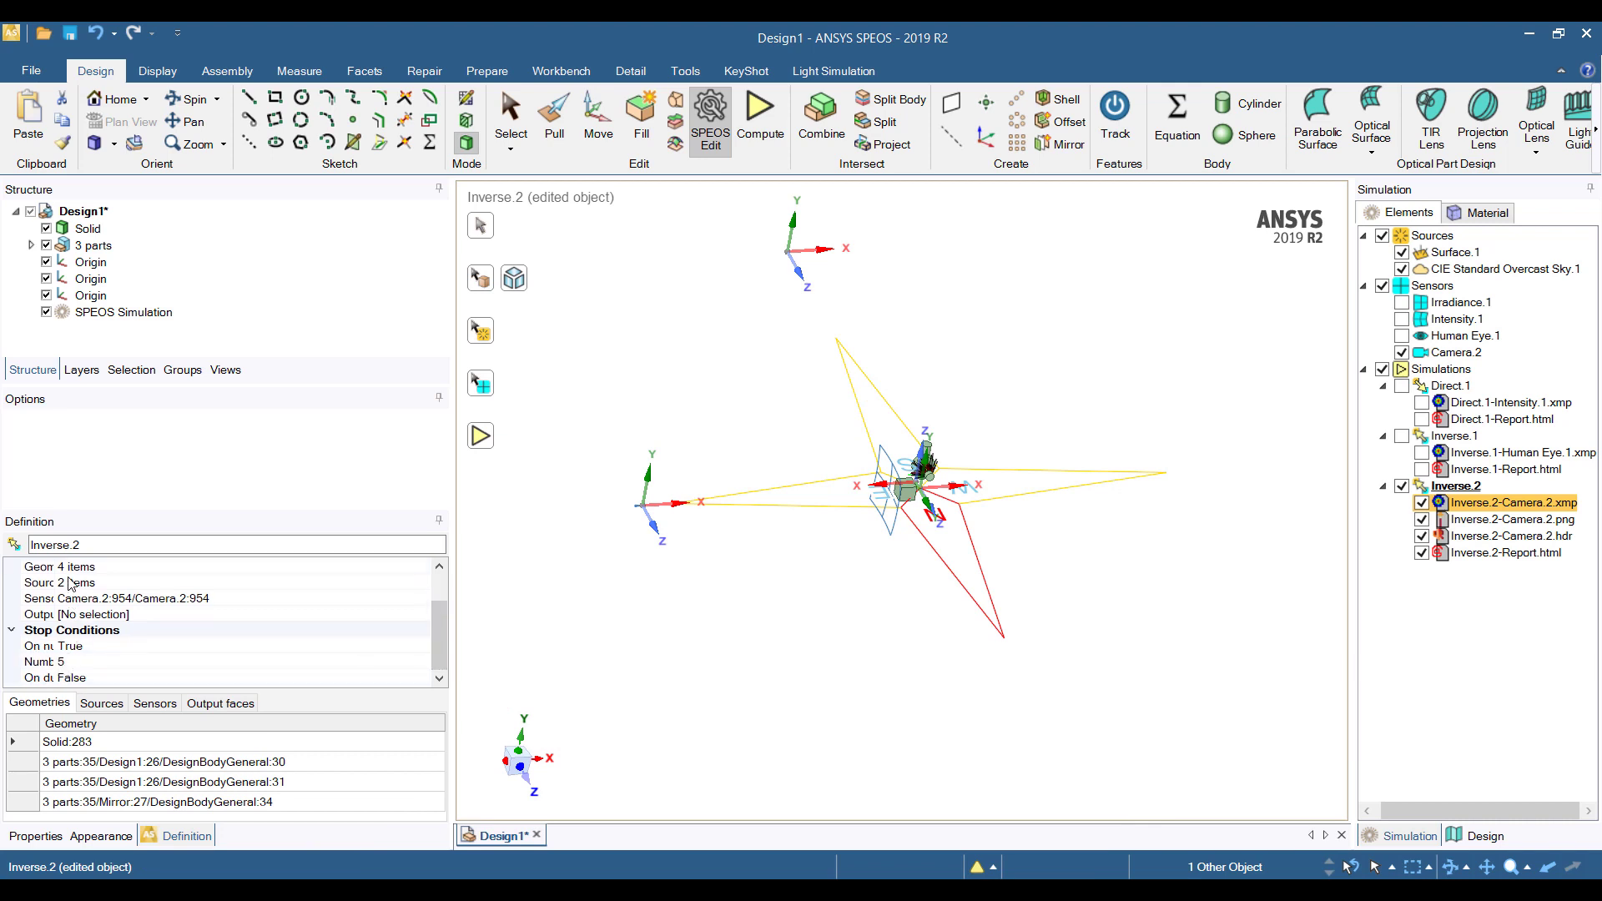
pyautogui.moveTo(56, 572); pyautogui.dragTo(133, 576)
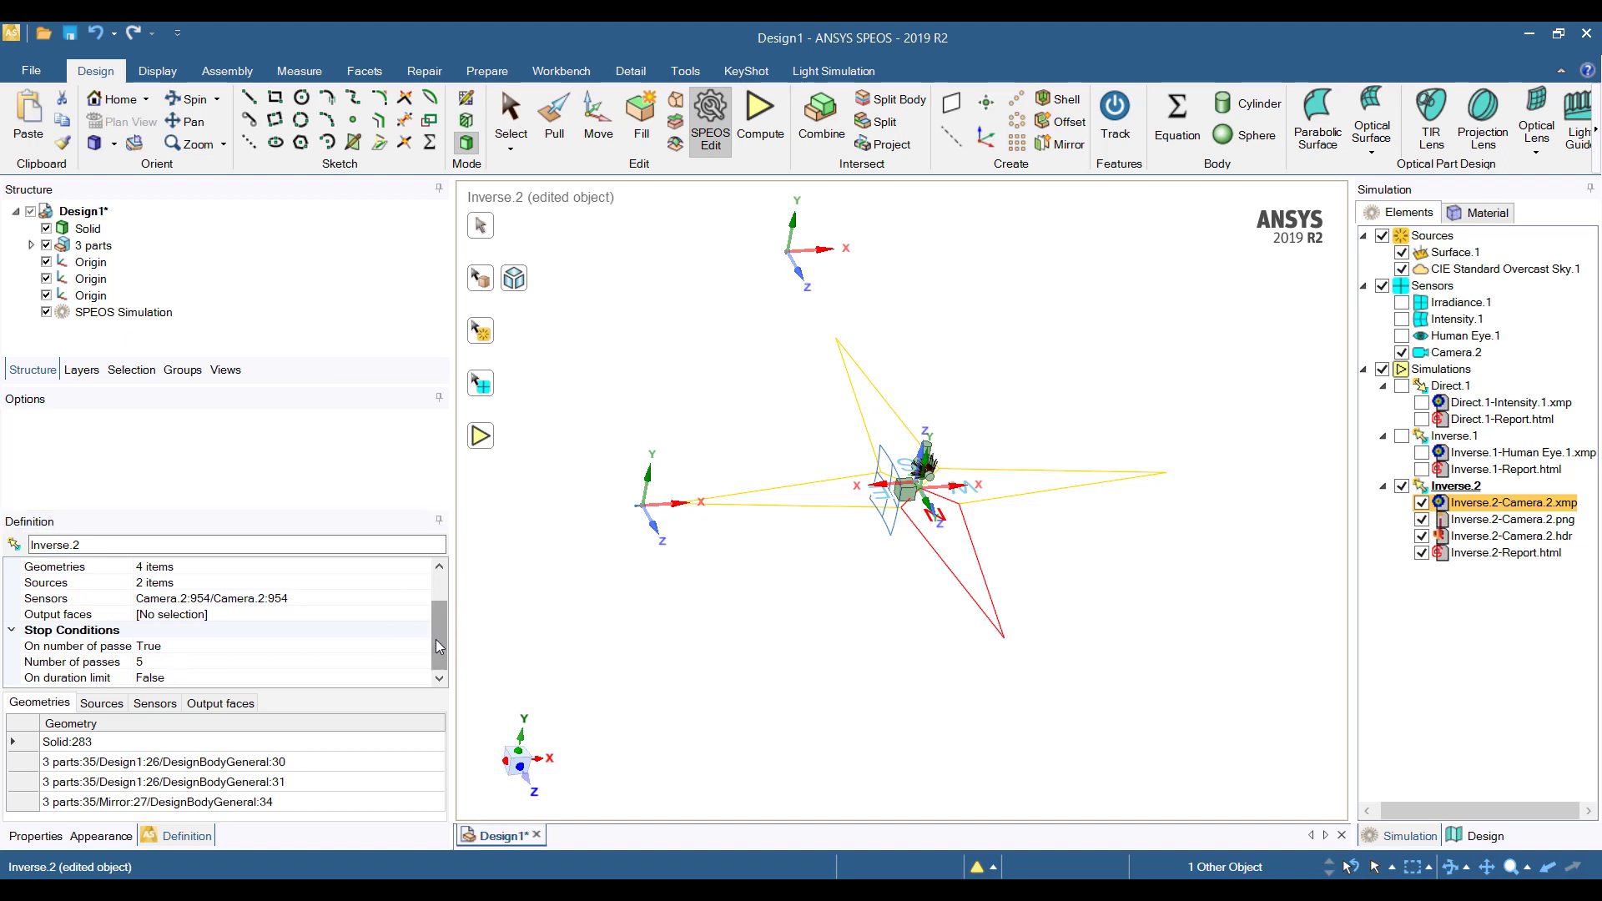
pyautogui.moveTo(440, 647)
pyautogui.mouseDown()
pyautogui.moveTo(440, 620)
pyautogui.moveTo(440, 647)
pyautogui.mouseUp()
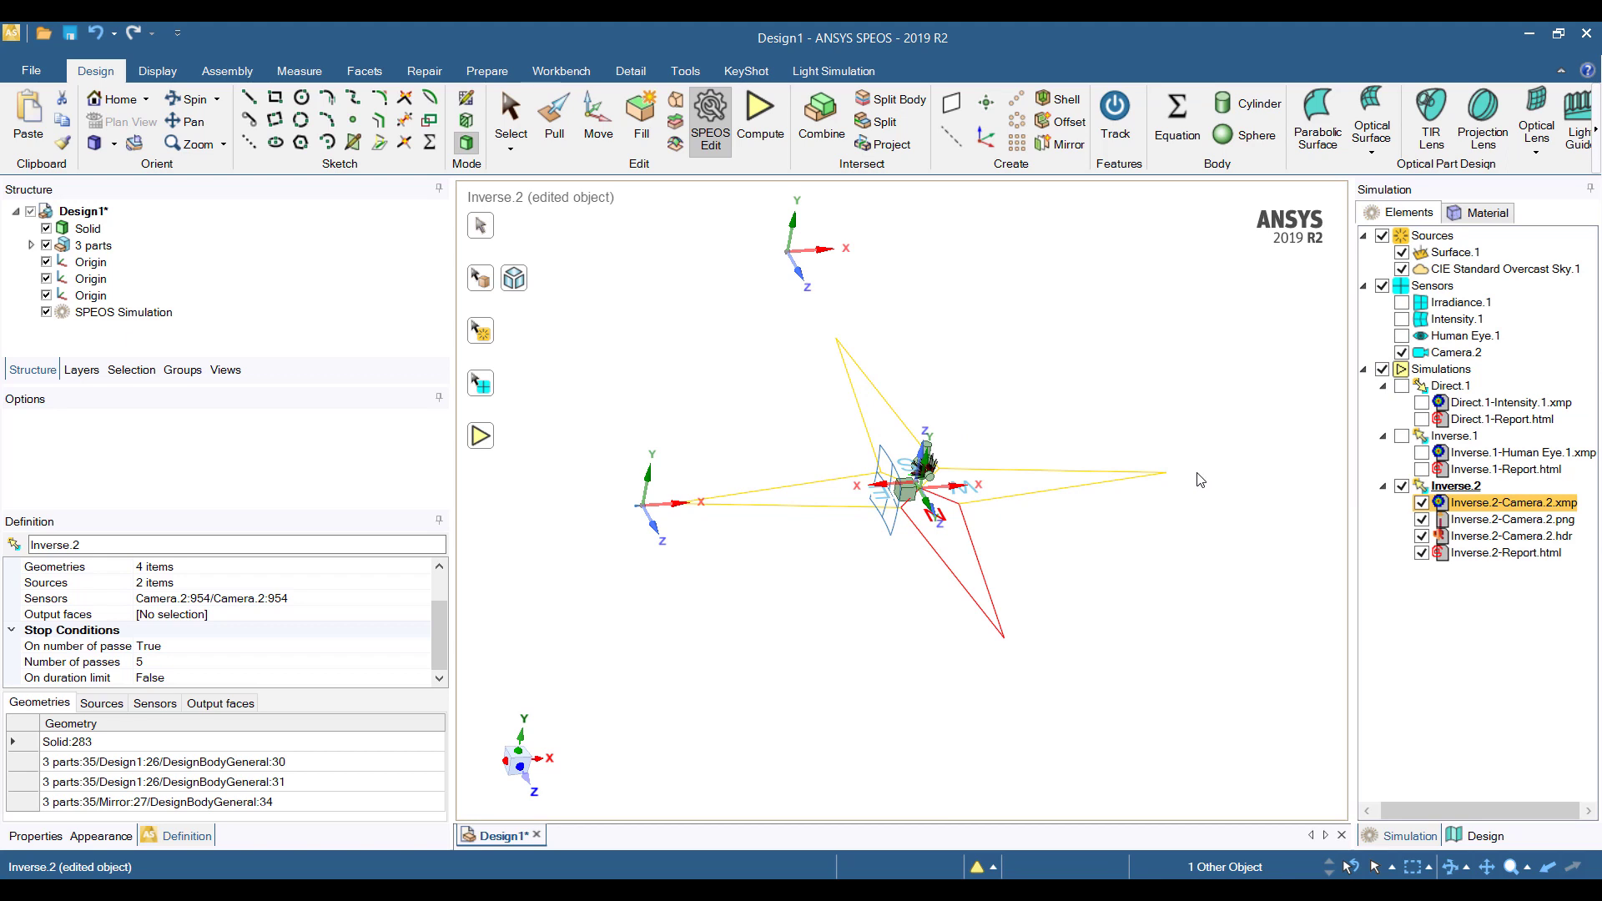
pyautogui.click(834, 71)
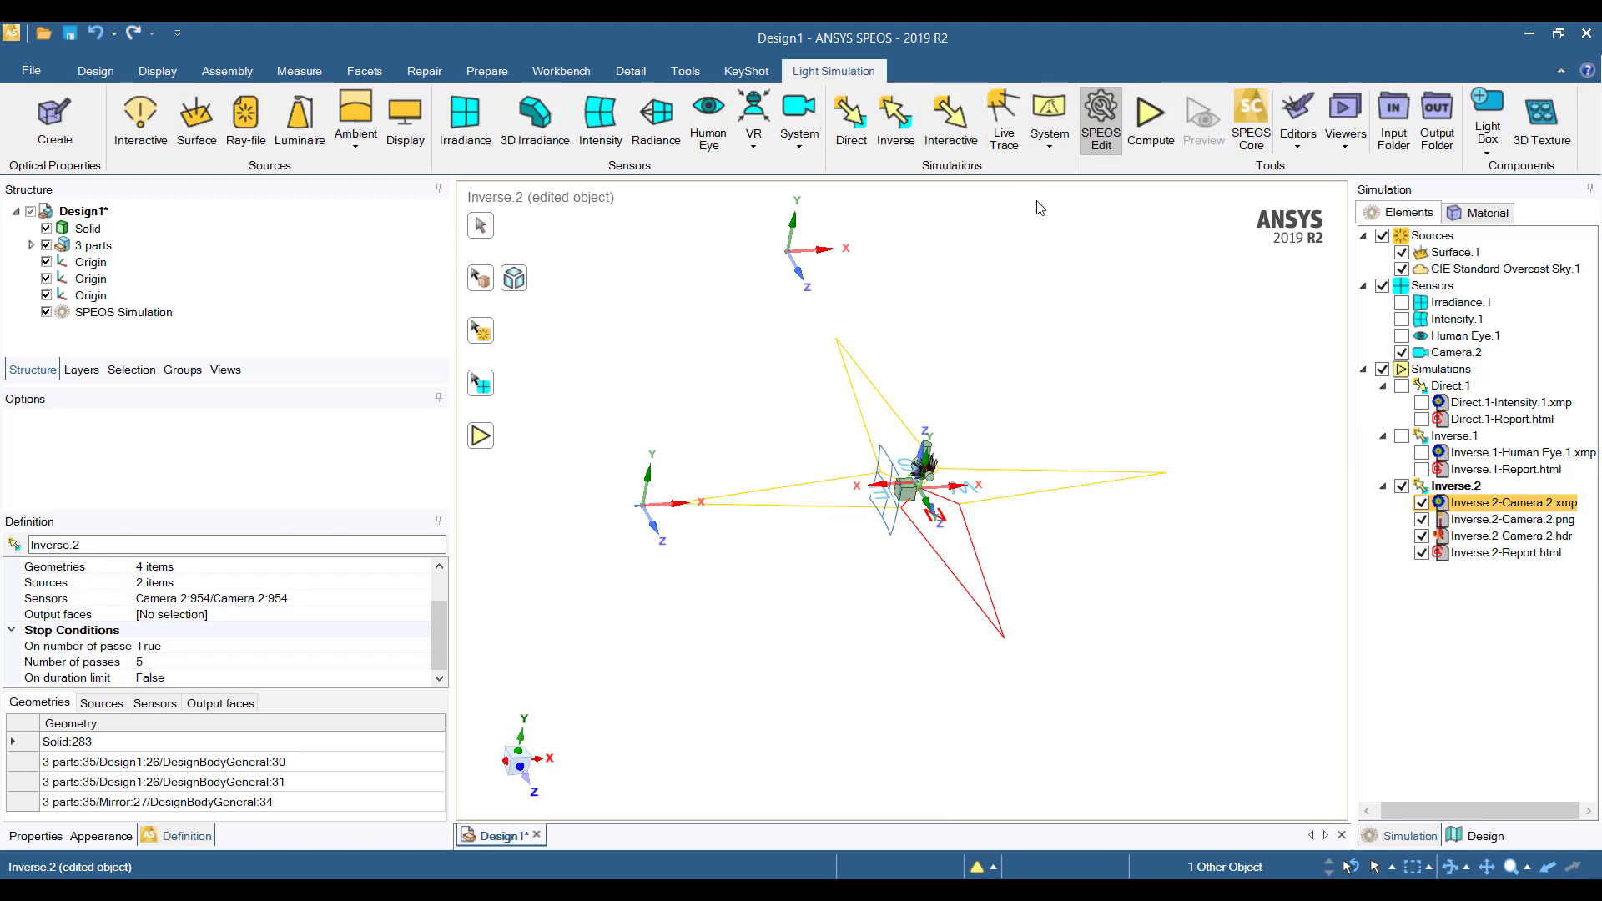